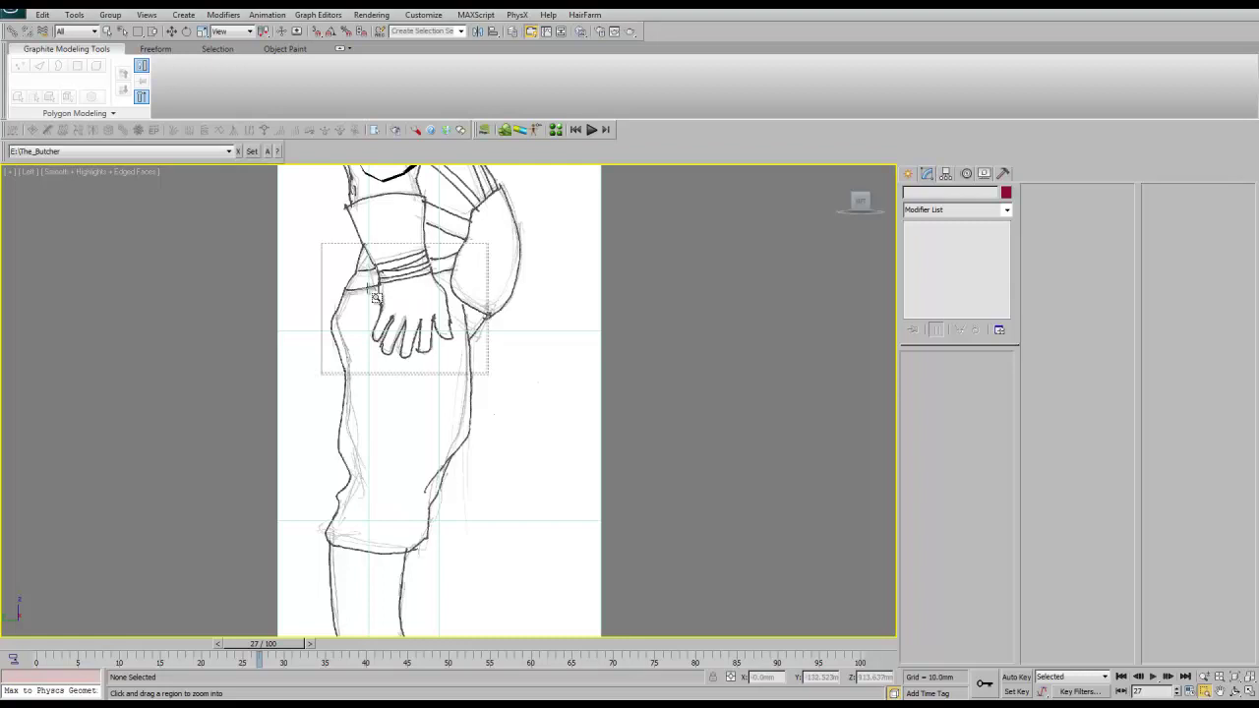
Zoom in on the sketched hand and hide the selected body mesh
{"action": "left_click_drag", "start_coordinate": [456, 261], "coordinate": [522, 325]}
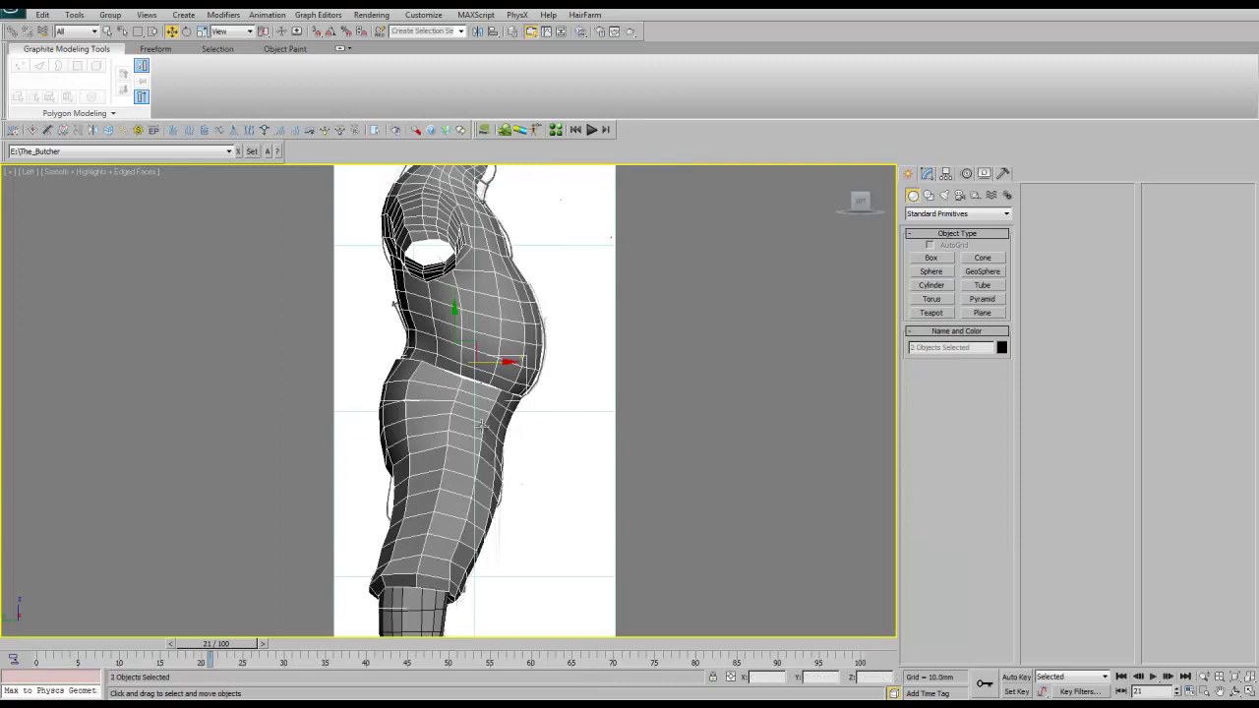
{"action": "right_click", "coordinate": [510, 309]}
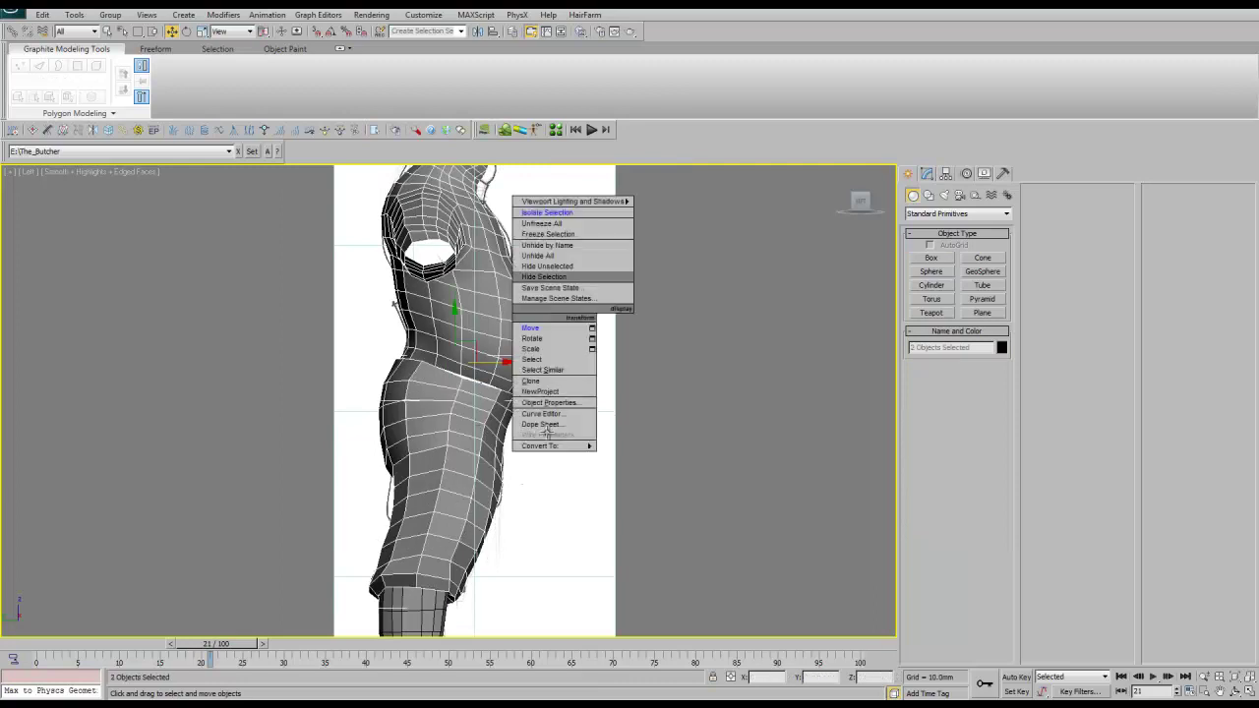
{"action": "left_click", "coordinate": [549, 285]}
Convert the box over the hand to an Editable Poly
{"action": "key", "text": "ctrl+w"}
{"action": "left_click_drag", "start_coordinate": [549, 371], "coordinate": [551, 404]}
{"action": "right_click", "coordinate": [594, 433]}
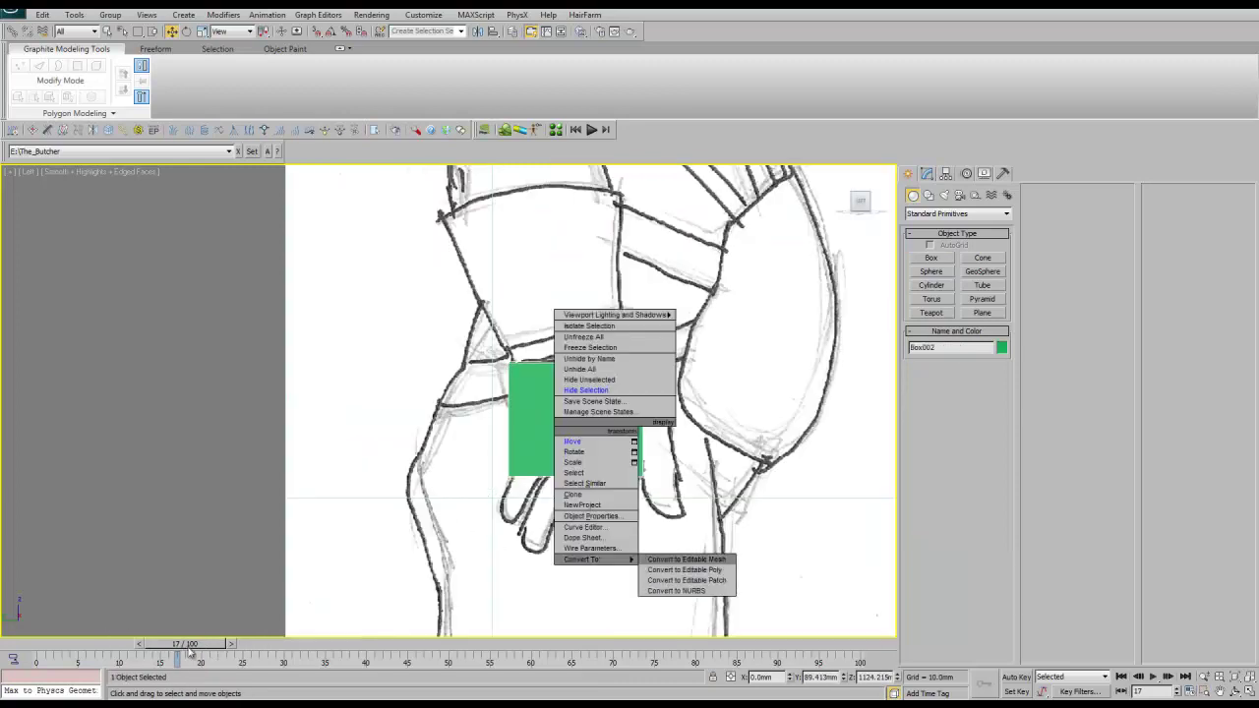
{"action": "left_click", "coordinate": [700, 573]}
Turn on See-Through display for the box in Object Properties
{"action": "right_click", "coordinate": [588, 444]}
{"action": "left_click", "coordinate": [624, 533]}
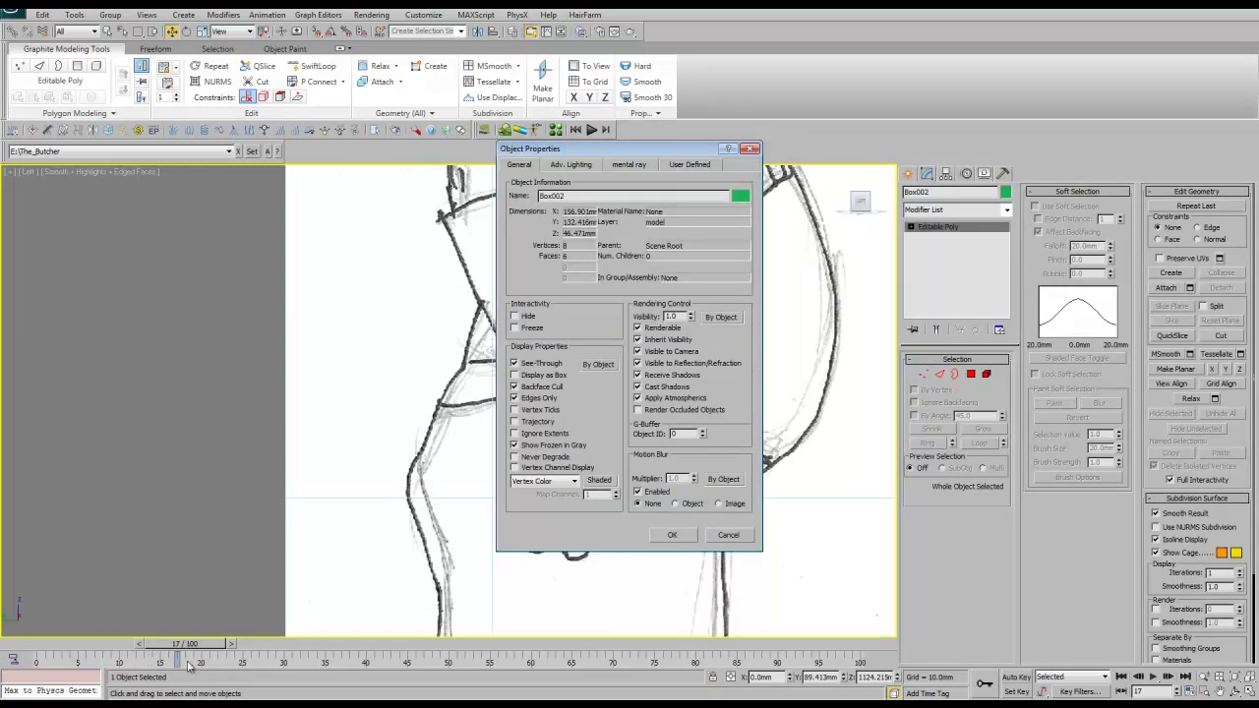
{"action": "key", "text": "Return"}
Move the box's corner vertices in the Left view to fit the hand outline
{"action": "key", "text": "1"}
{"action": "left_click", "coordinate": [641, 351]}
{"action": "left_click_drag", "start_coordinate": [512, 362], "coordinate": [516, 377]}
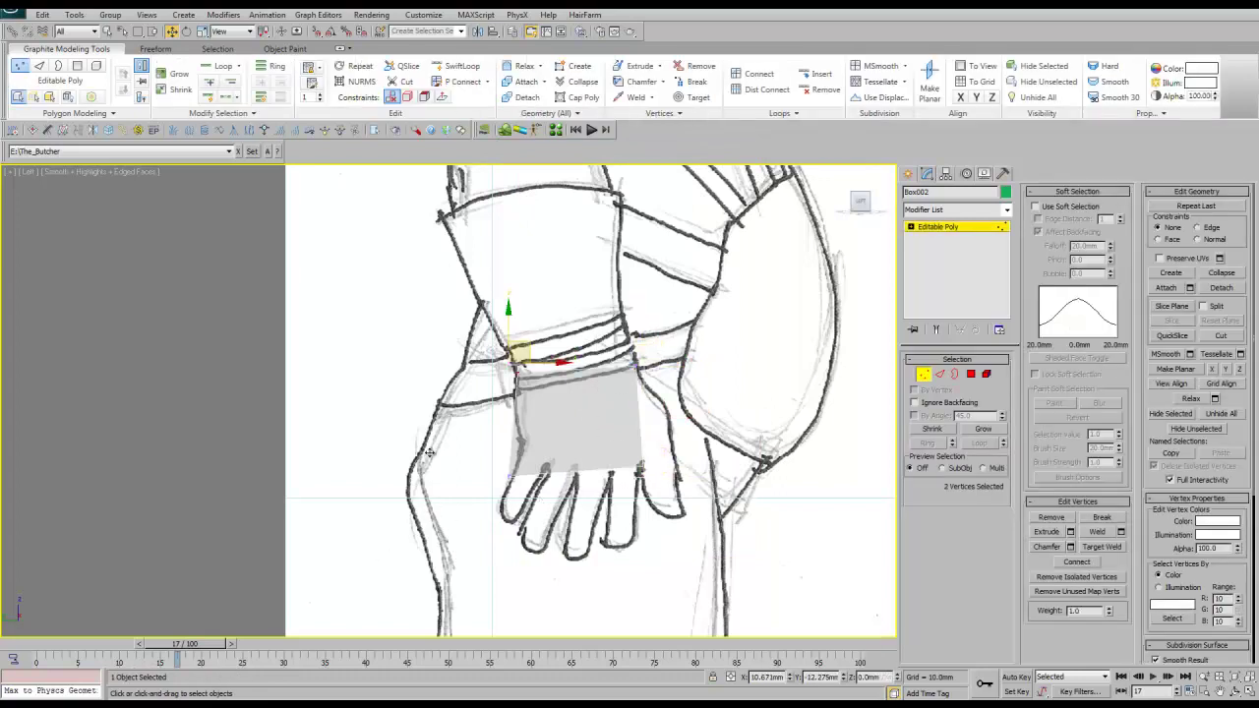
{"action": "left_click_drag", "start_coordinate": [517, 475], "coordinate": [522, 456]}
{"action": "left_click", "coordinate": [639, 464]}
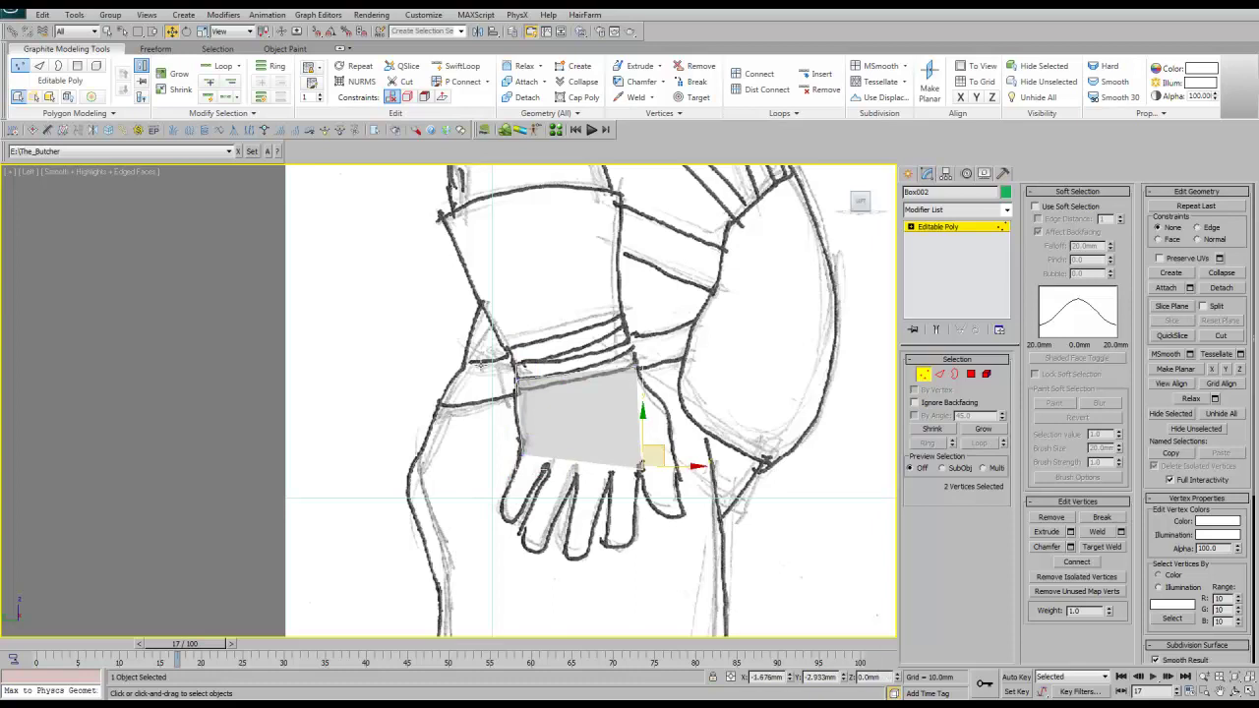
Select and transform the box's wrist edges and vertices against the front sketch
{"action": "key", "text": "2"}
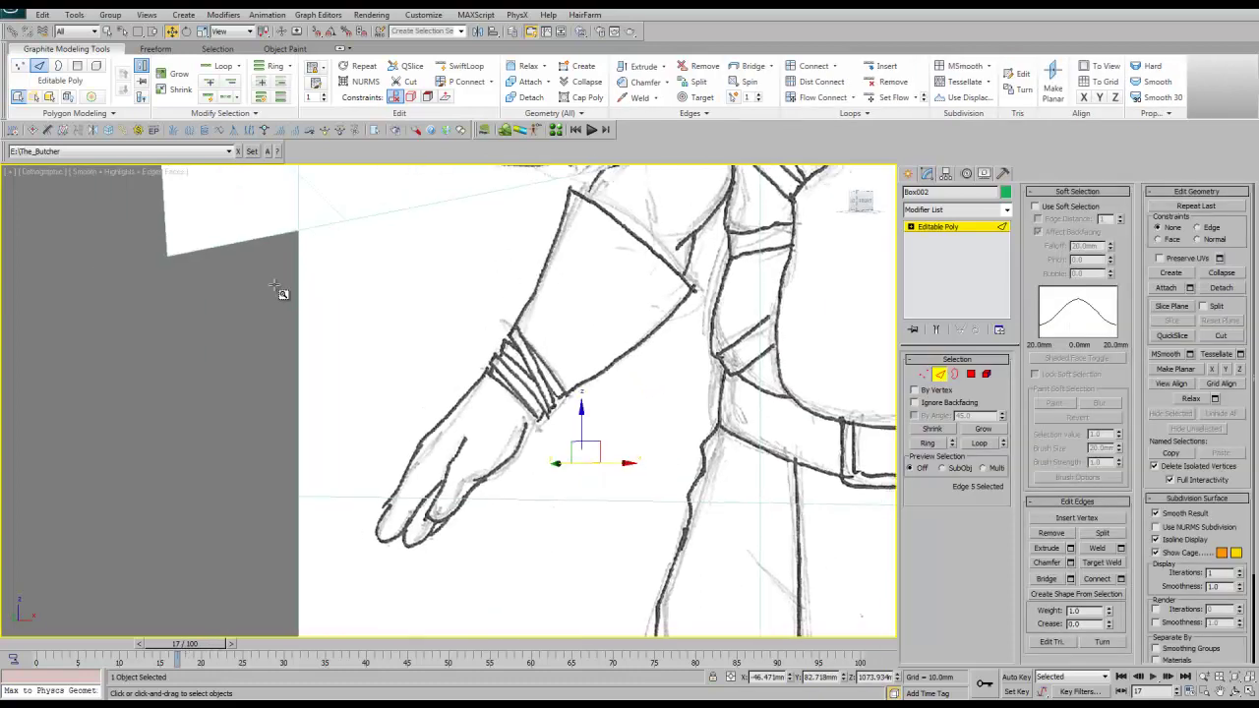
{"action": "middle_click_drag", "start_coordinate": [276, 284], "coordinate": [534, 469]}
{"action": "scroll", "coordinate": [558, 431], "scroll_direction": "down", "scroll_amount": 2}
{"action": "key", "text": "ctrl+a"}
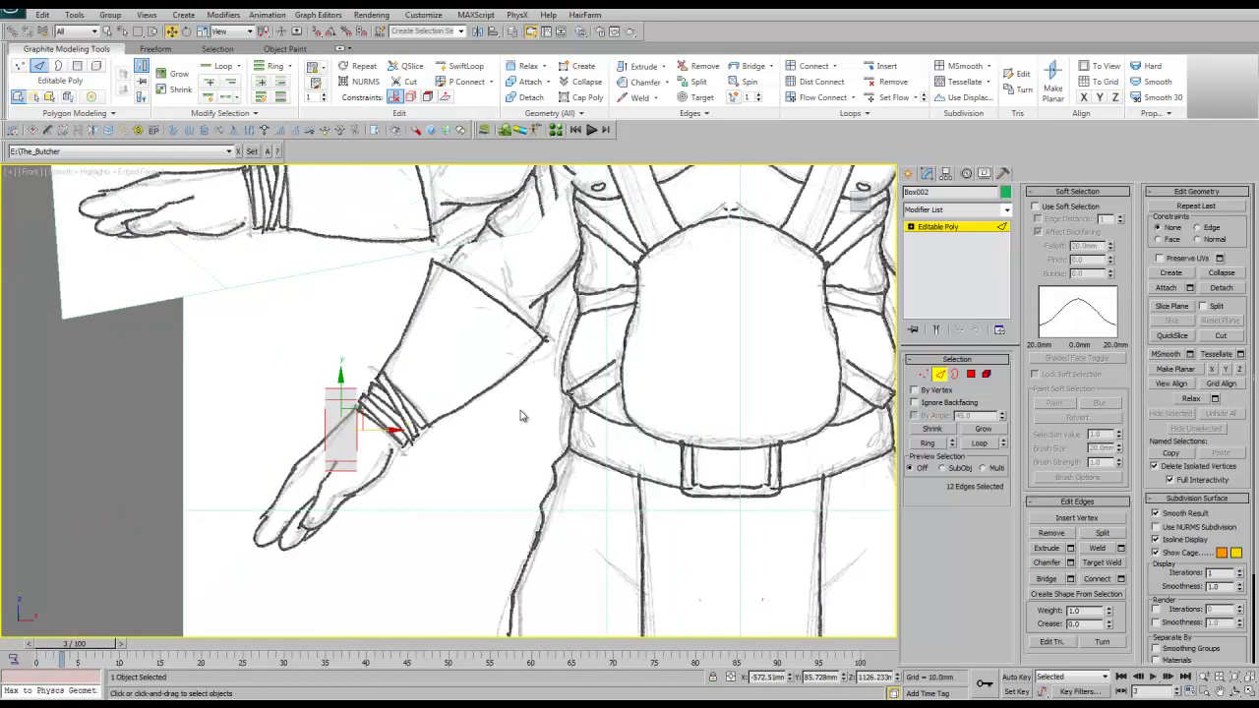
{"action": "scroll", "coordinate": [518, 433], "scroll_direction": "up", "scroll_amount": 2}
{"action": "key", "text": "1"}
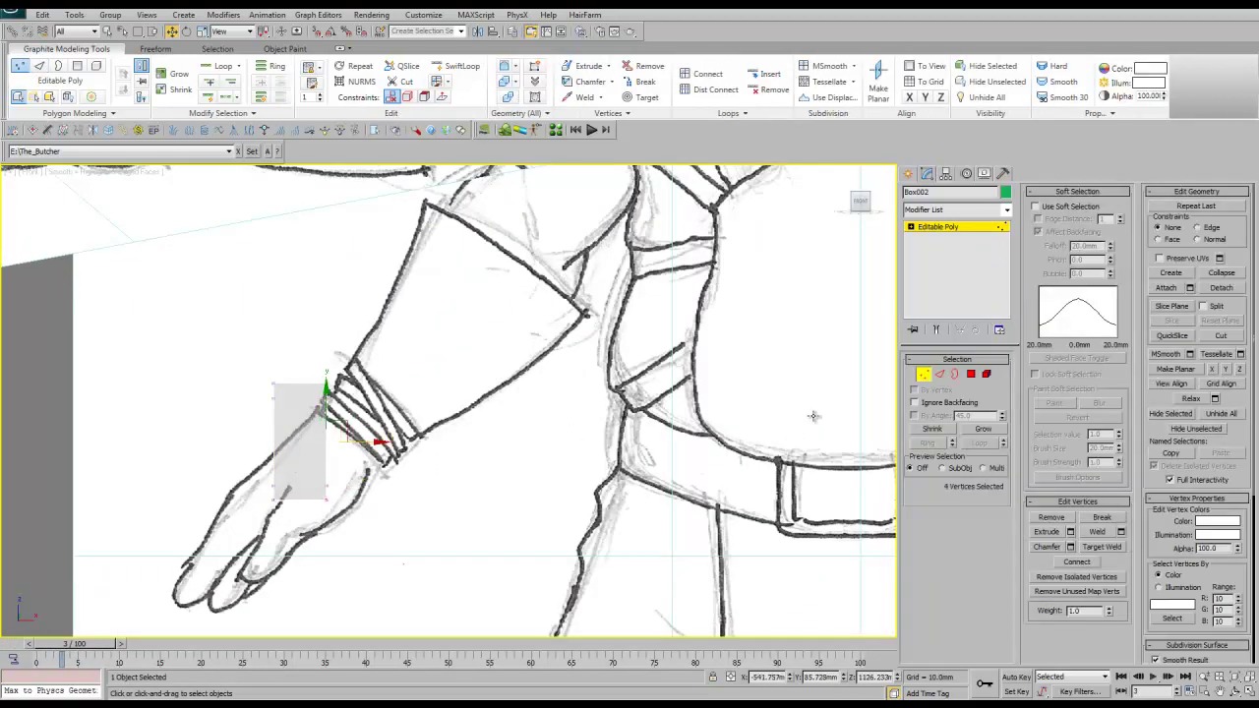
{"action": "left_click", "coordinate": [939, 373]}
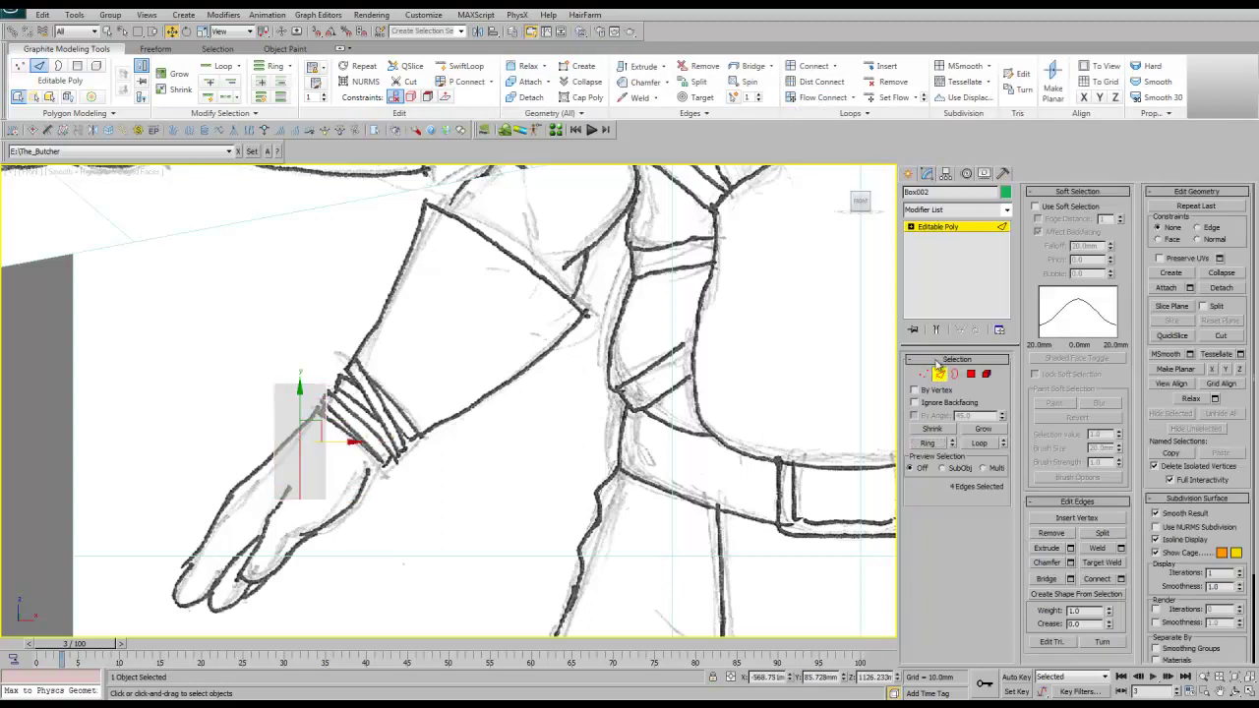
{"action": "right_click", "coordinate": [607, 349]}
{"action": "left_click", "coordinate": [660, 360]}
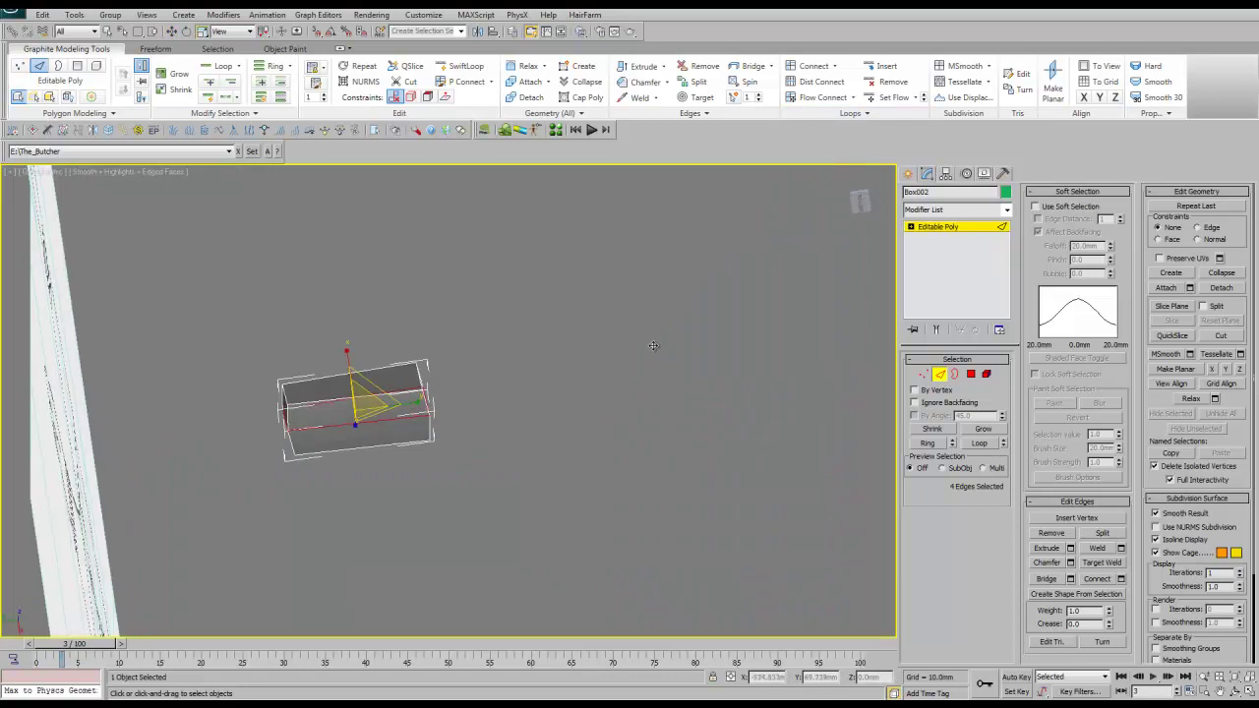
Connect the hand block's edge rings into new loops and select the full edge loops to round it
{"action": "key", "text": "4"}
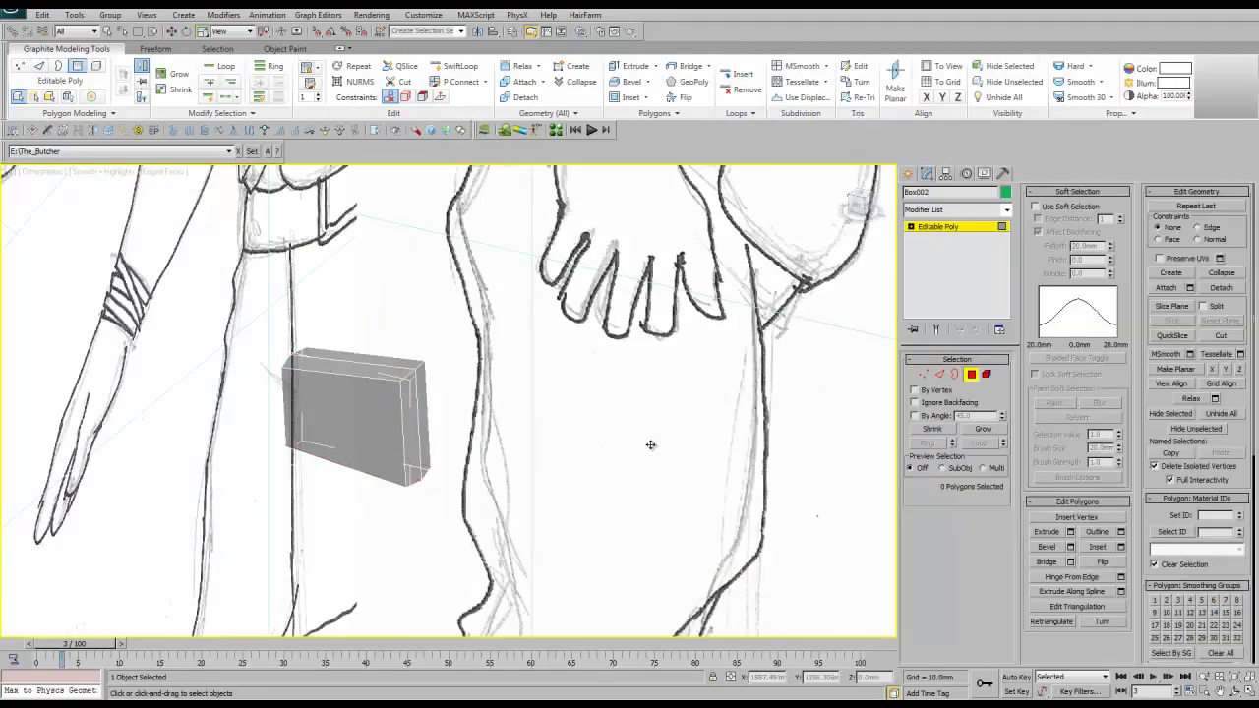
{"action": "key", "text": "1"}
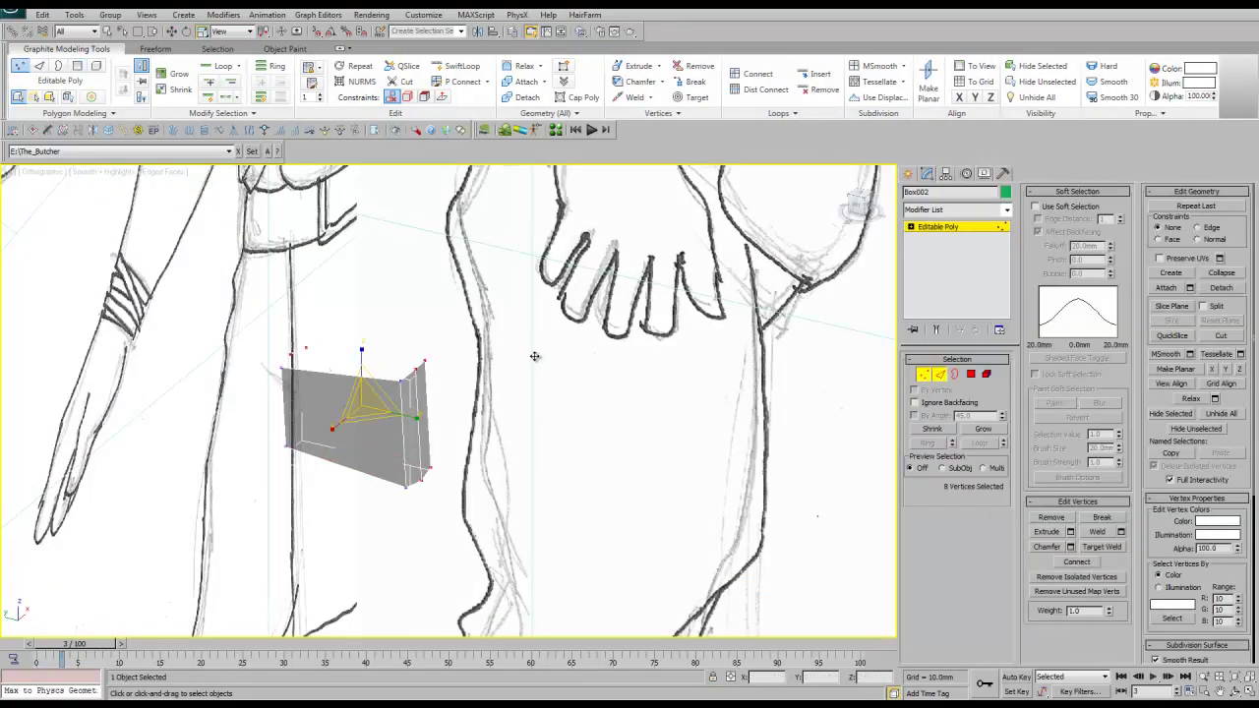
{"action": "key", "text": "2"}
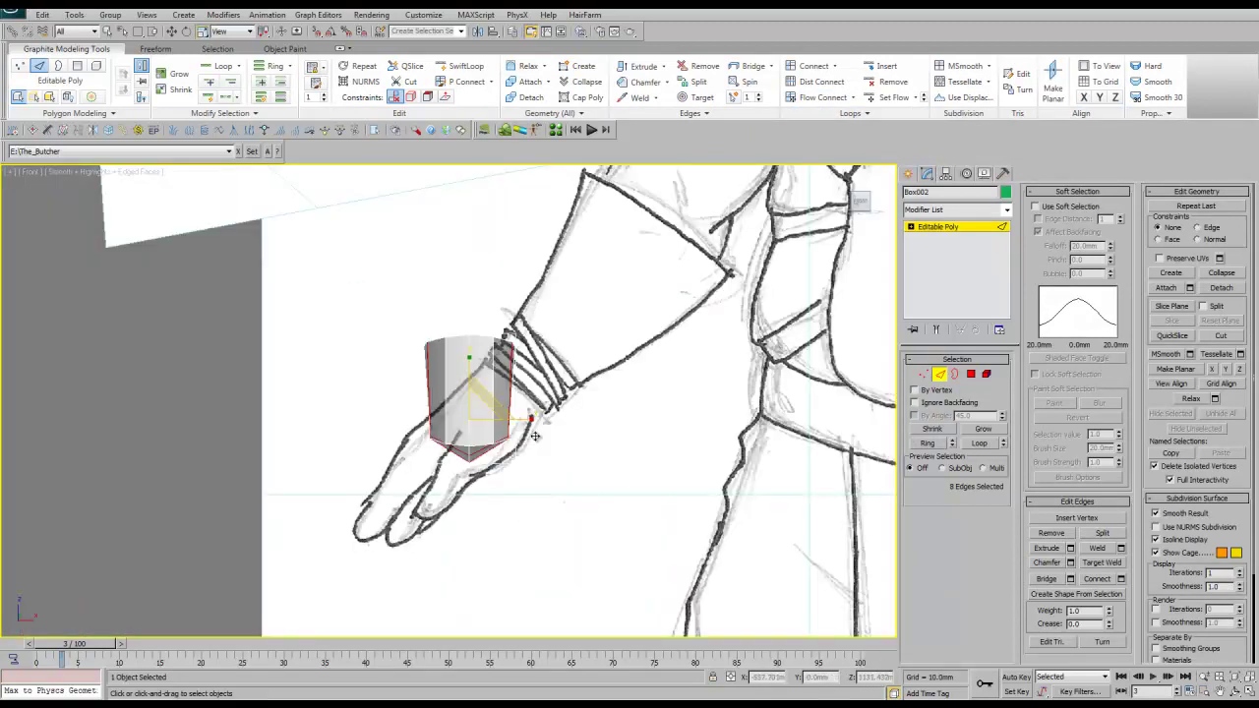
{"action": "key", "text": "1"}
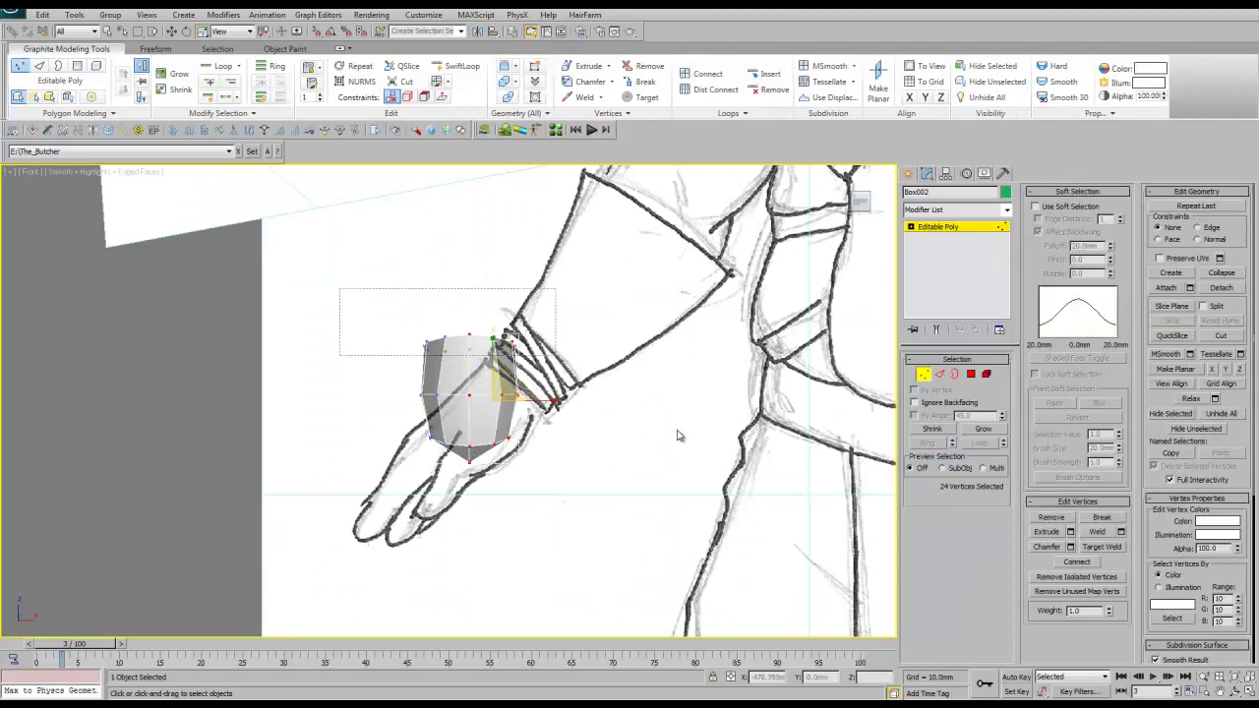
{"action": "key", "text": "ctrl+z"}
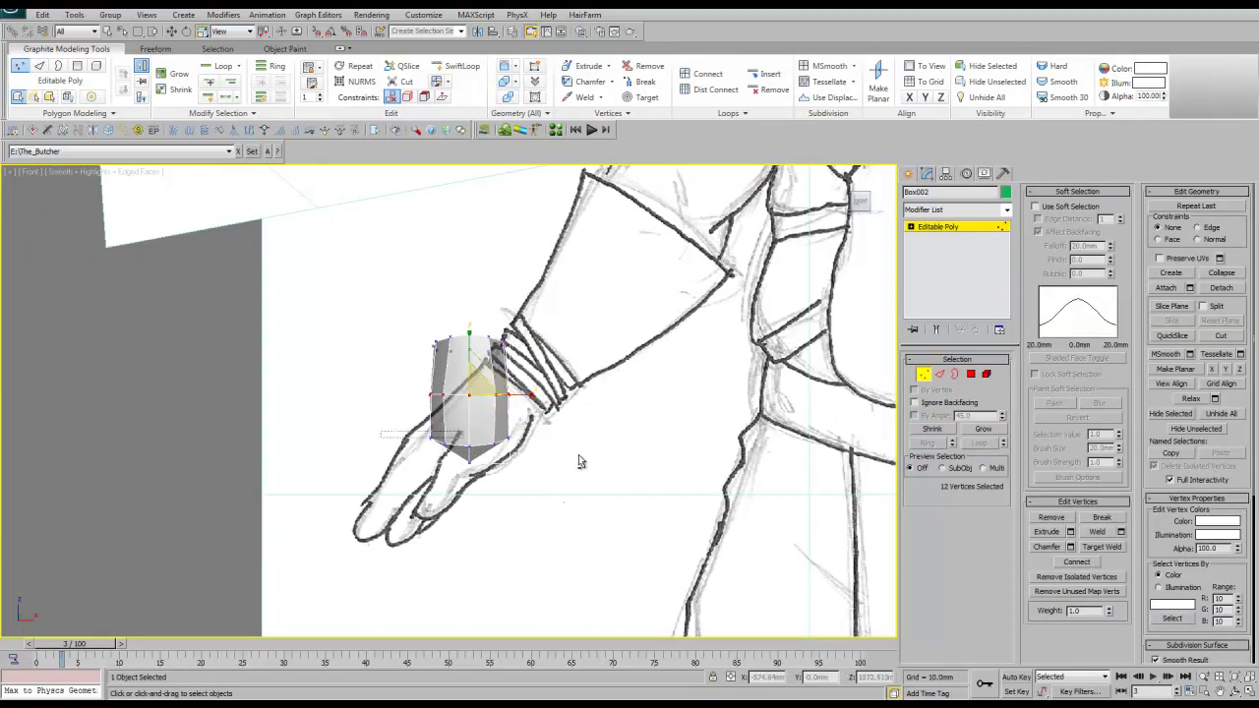
{"action": "key", "text": "ctrl+z"}
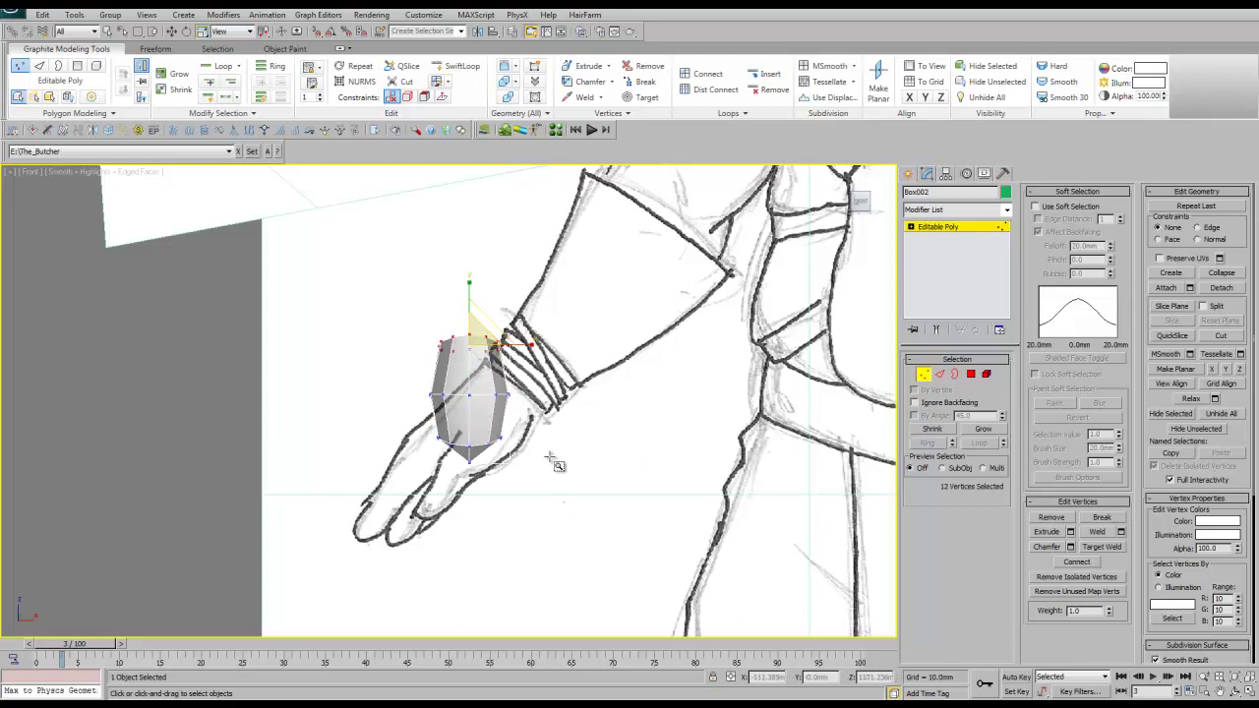
{"action": "key", "text": "2"}
{"action": "key", "text": "alt+l"}
{"action": "mouse_move", "coordinate": [563, 502]}
{"action": "middle_mouse_down", "text": "alt"}
{"action": "mouse_move", "coordinate": [583, 455]}
{"action": "mouse_move", "coordinate": [473, 479]}
{"action": "middle_mouse_up", "text": "alt"}
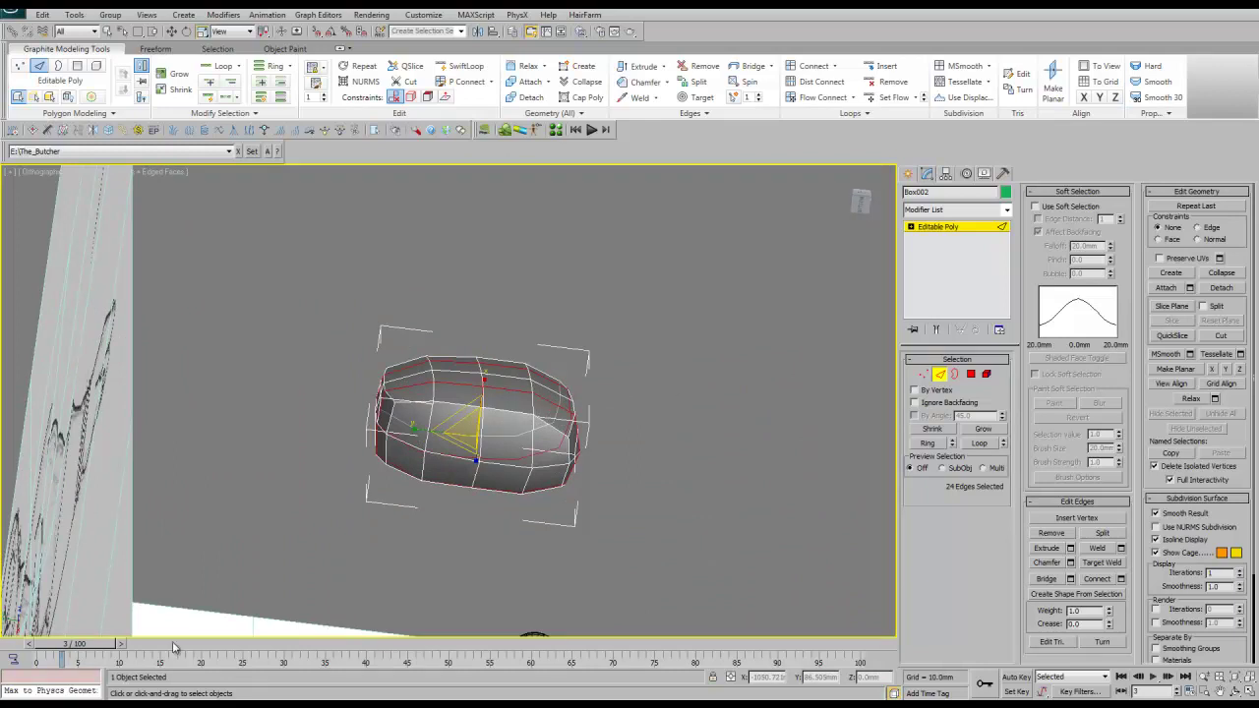
In the Top view, move the block's right column of vertices slightly inward in Y
{"action": "key", "text": "f"}
{"action": "key", "text": "z"}
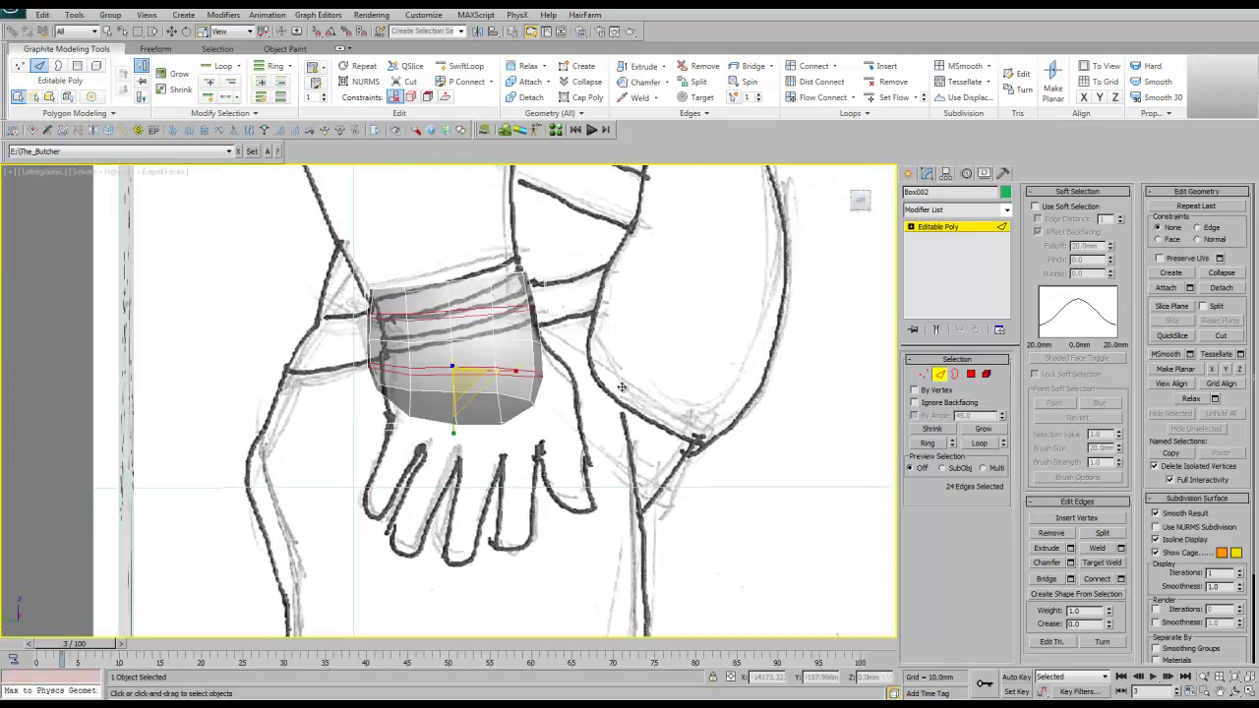
{"action": "key", "text": "shift+z"}
{"action": "key", "text": "t"}
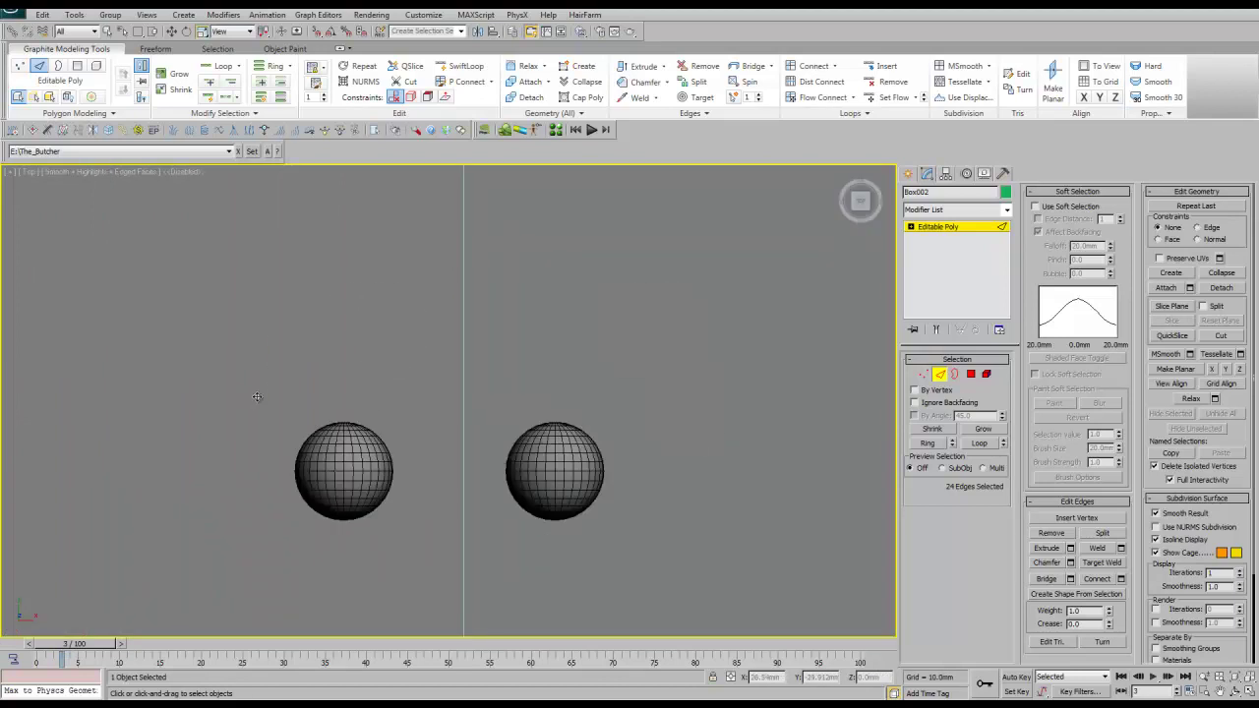
{"action": "key", "text": "z"}
{"action": "key", "text": "1"}
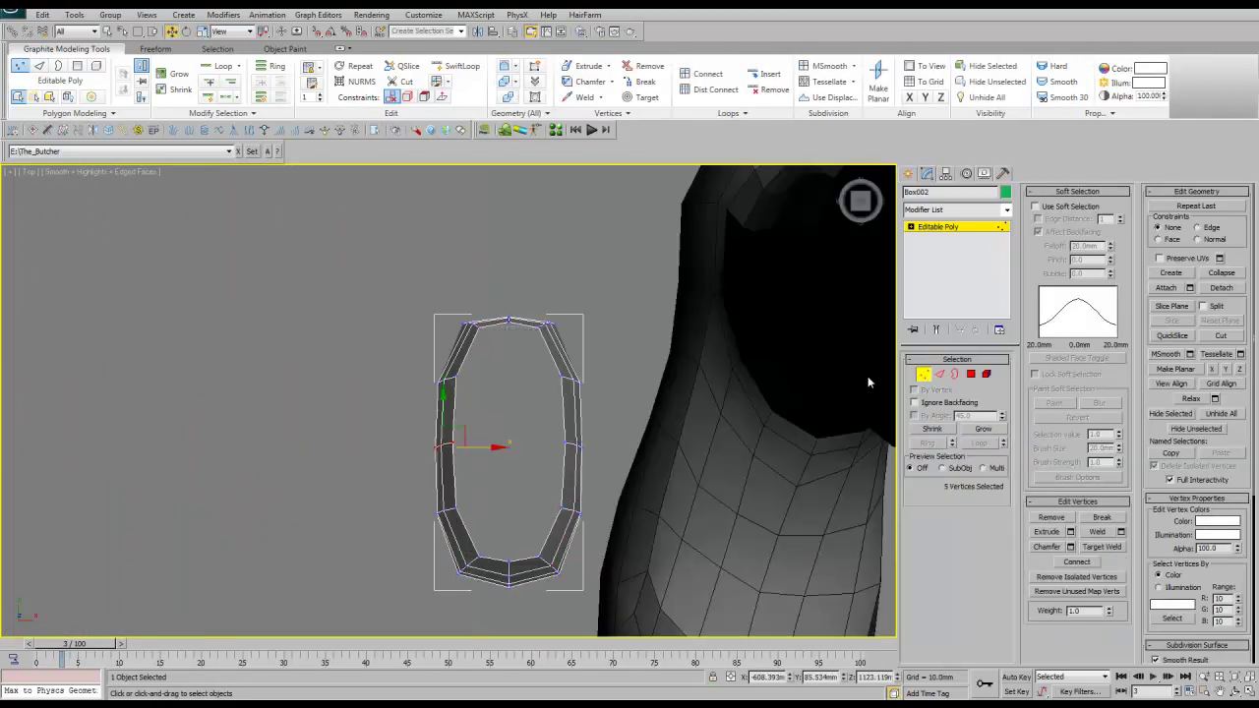
{"action": "key", "text": "w"}
{"action": "left_click_drag", "start_coordinate": [610, 364], "coordinate": [551, 527]}
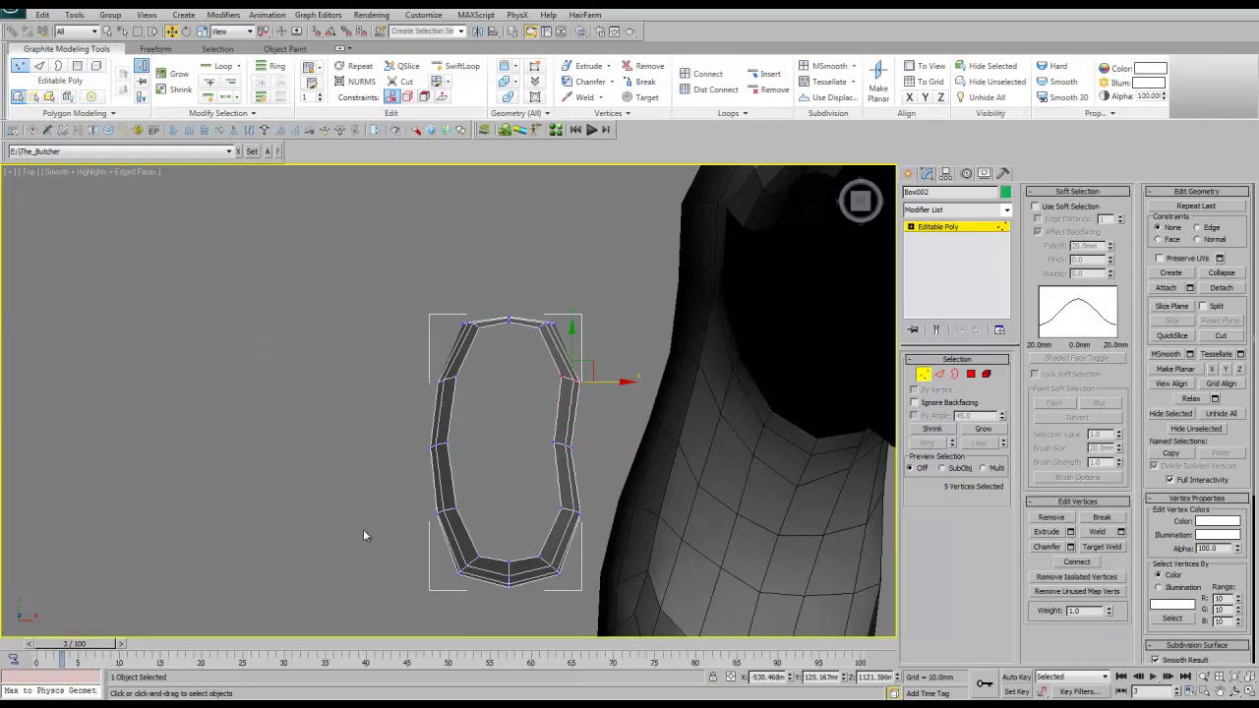
{"action": "mouse_move", "coordinate": [359, 449]}
{"action": "left_mouse_down"}
{"action": "mouse_move", "coordinate": [370, 445]}
{"action": "mouse_move", "coordinate": [292, 513]}
{"action": "mouse_move", "coordinate": [889, 476]}
{"action": "left_mouse_up"}
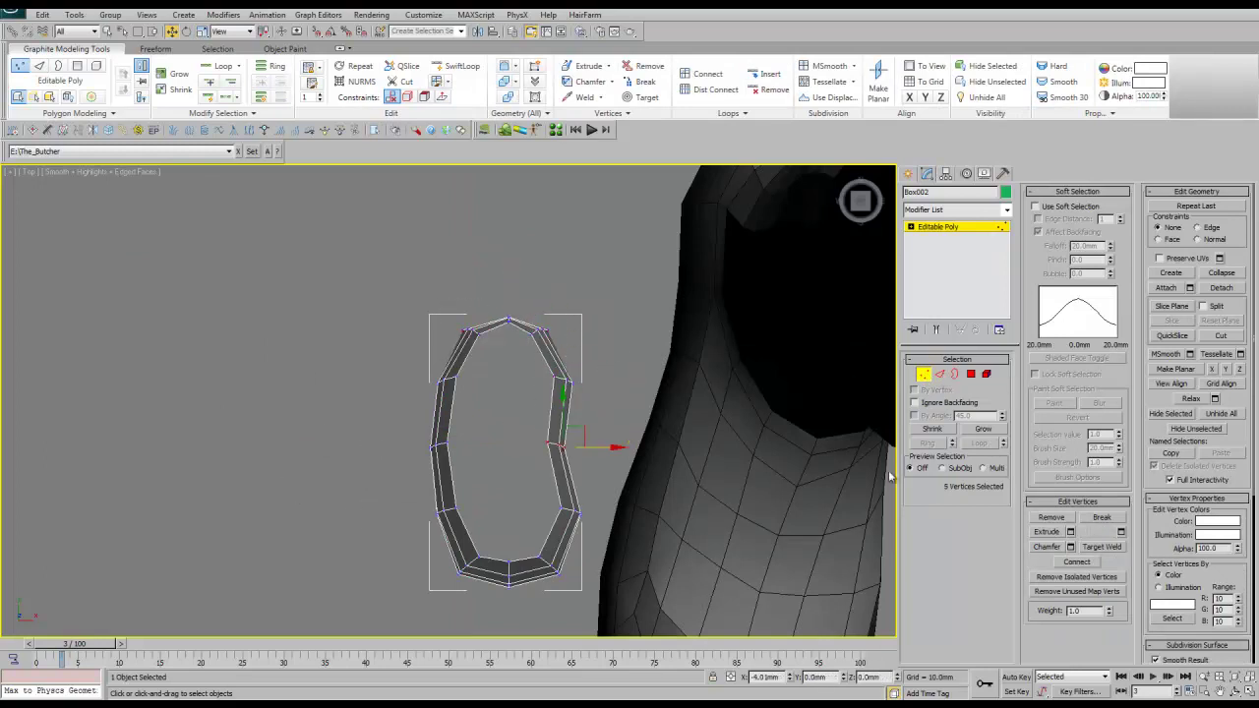
Create a small cylinder beside the forearm with 6 sides
{"action": "key", "text": "z"}
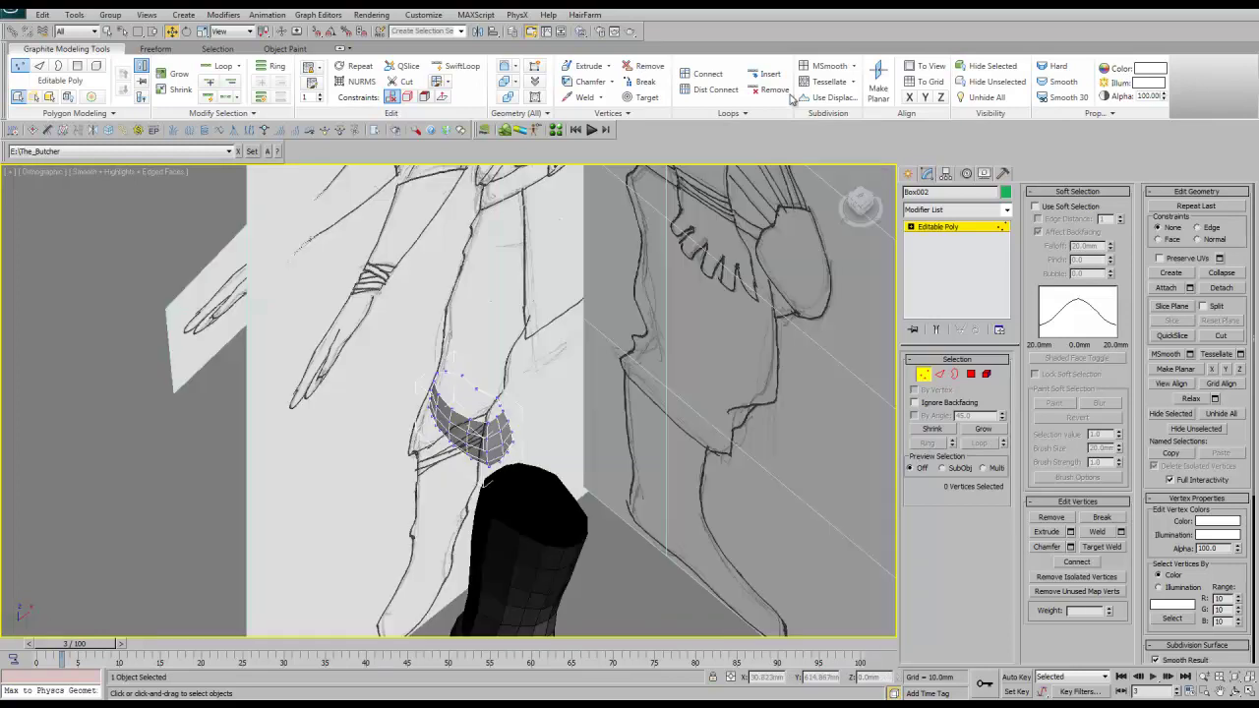
{"action": "key", "text": "1"}
{"action": "key", "text": "c"}
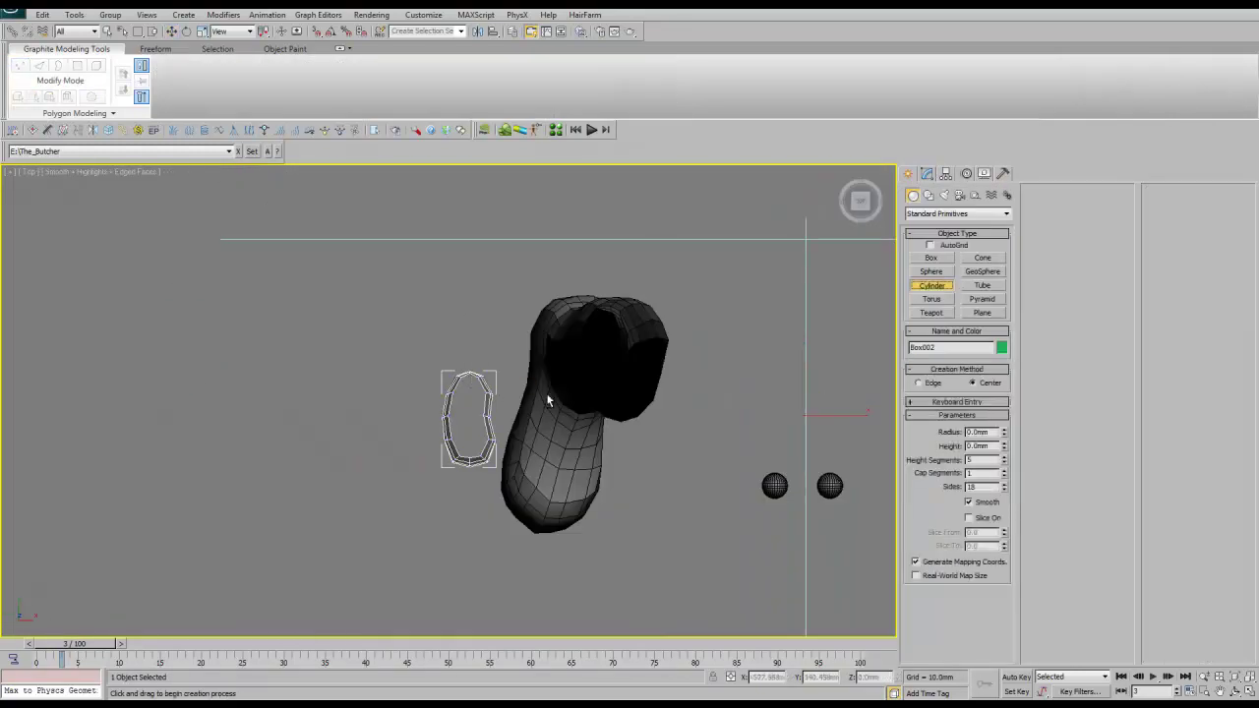
{"action": "left_click_drag", "start_coordinate": [464, 385], "coordinate": [480, 386]}
{"action": "type", "text": "1"}
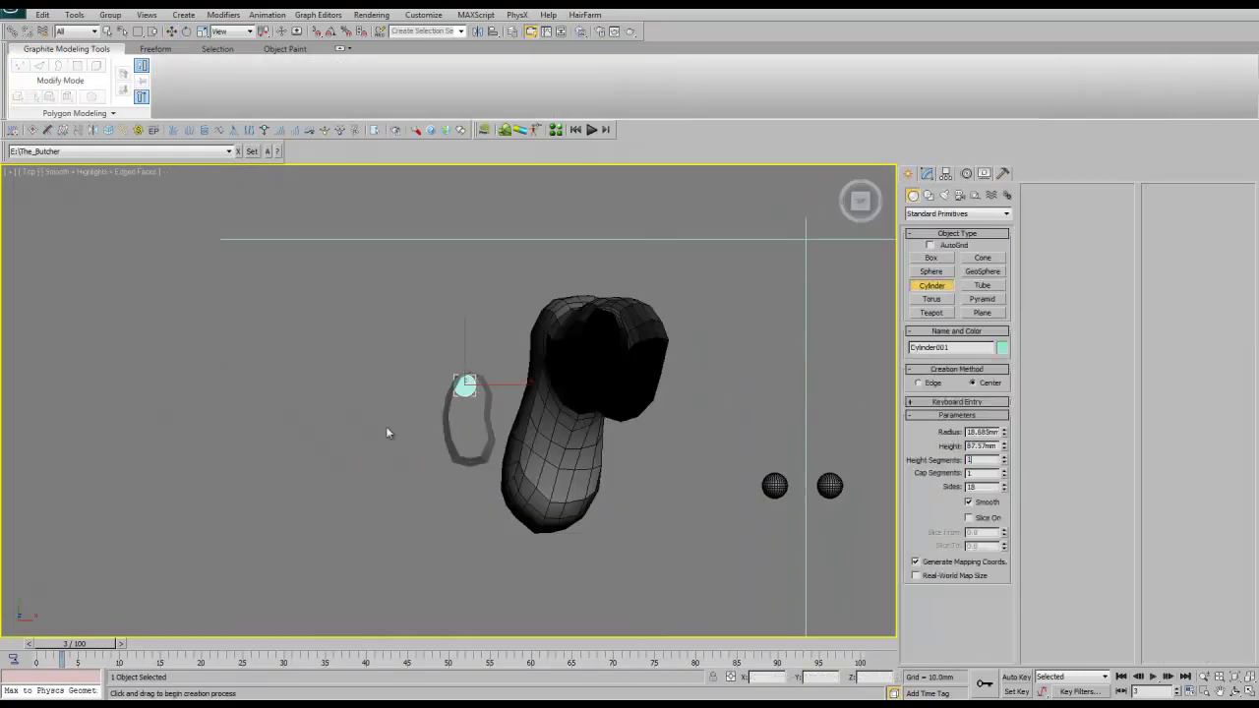
{"action": "type", "text": "6"}
{"action": "key", "text": "Return"}
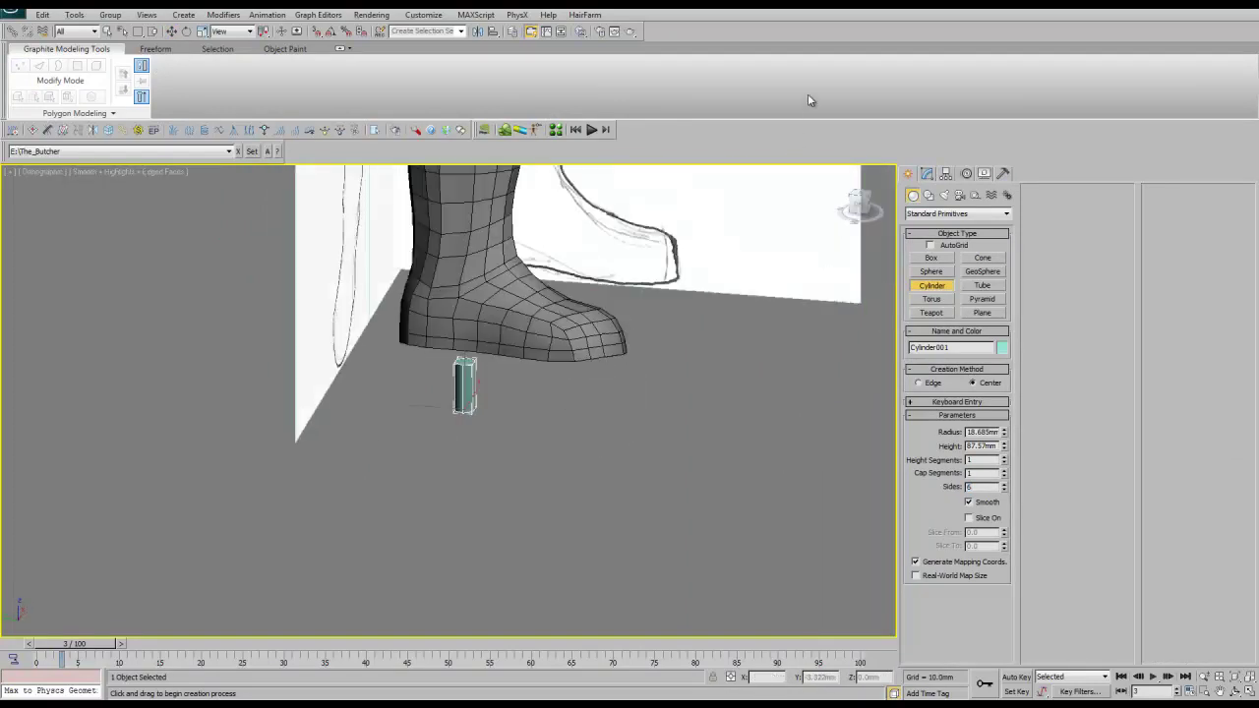
Move the cylinder beneath the hand block among the fingers in the Left view
{"action": "key", "text": "f"}
{"action": "key", "text": "l"}
{"action": "key", "text": "w"}
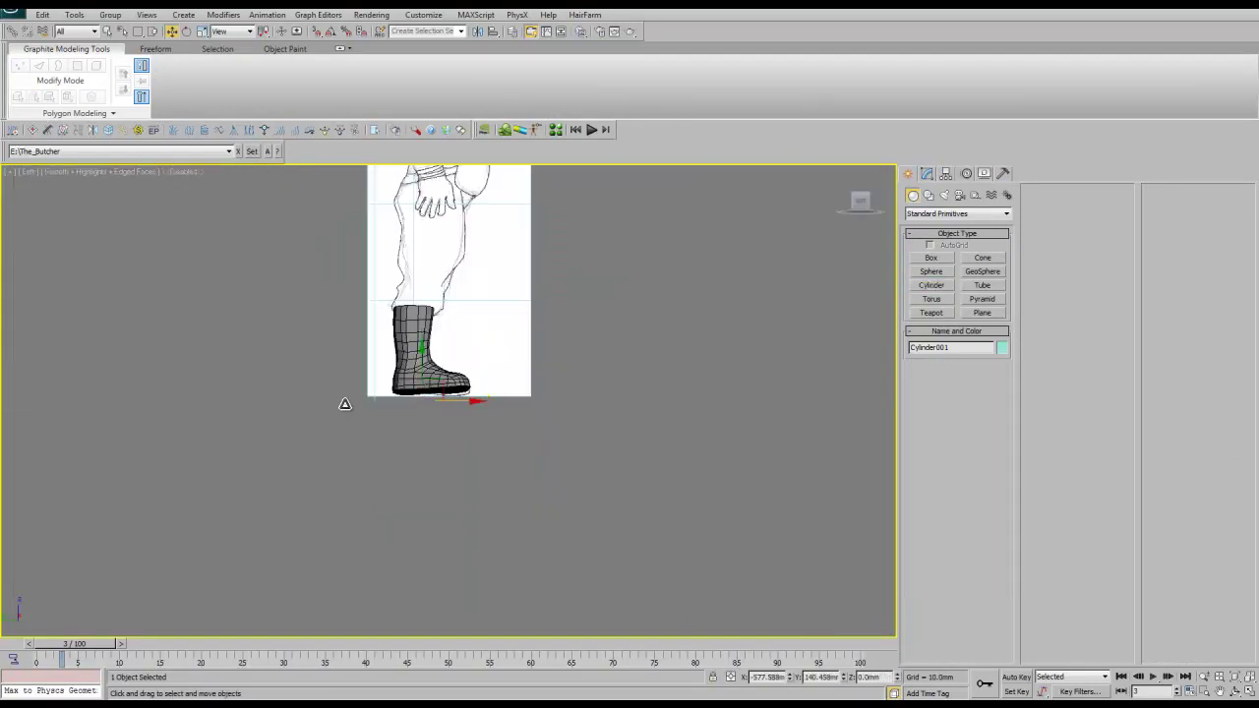
{"action": "key", "text": "z"}
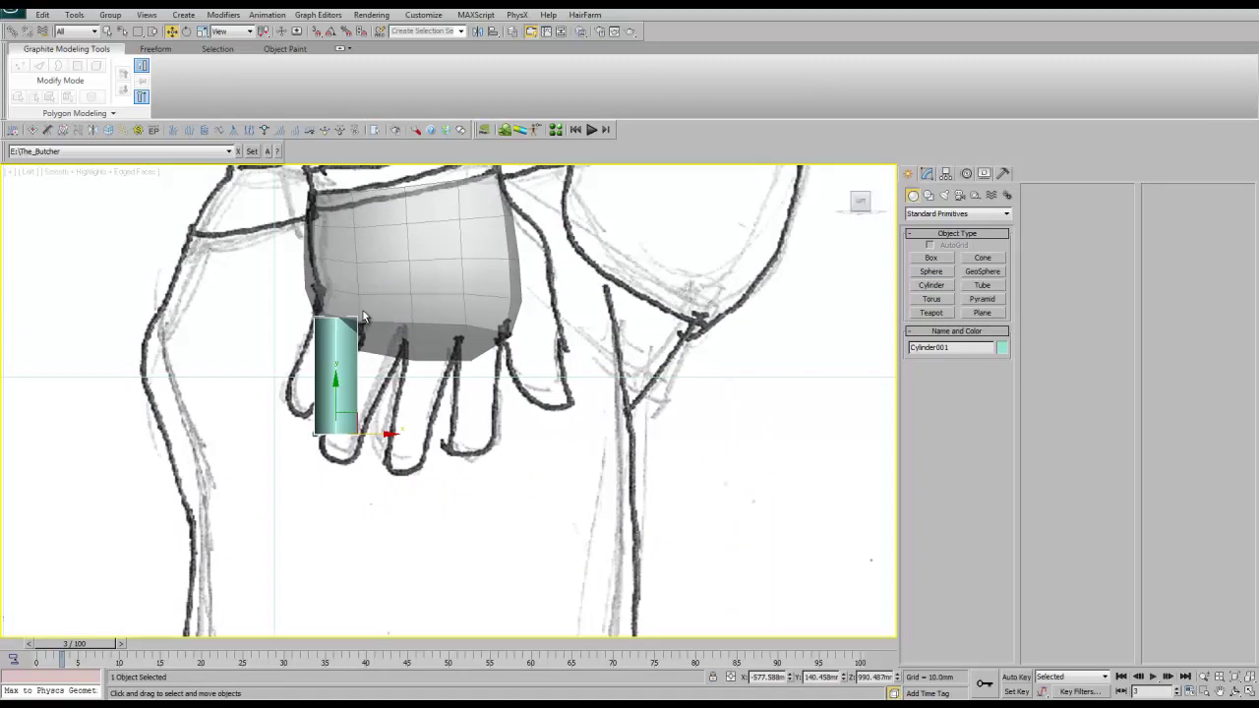
{"action": "left_click_drag", "start_coordinate": [338, 404], "coordinate": [474, 394]}
{"action": "left_click_drag", "start_coordinate": [337, 377], "coordinate": [336, 415]}
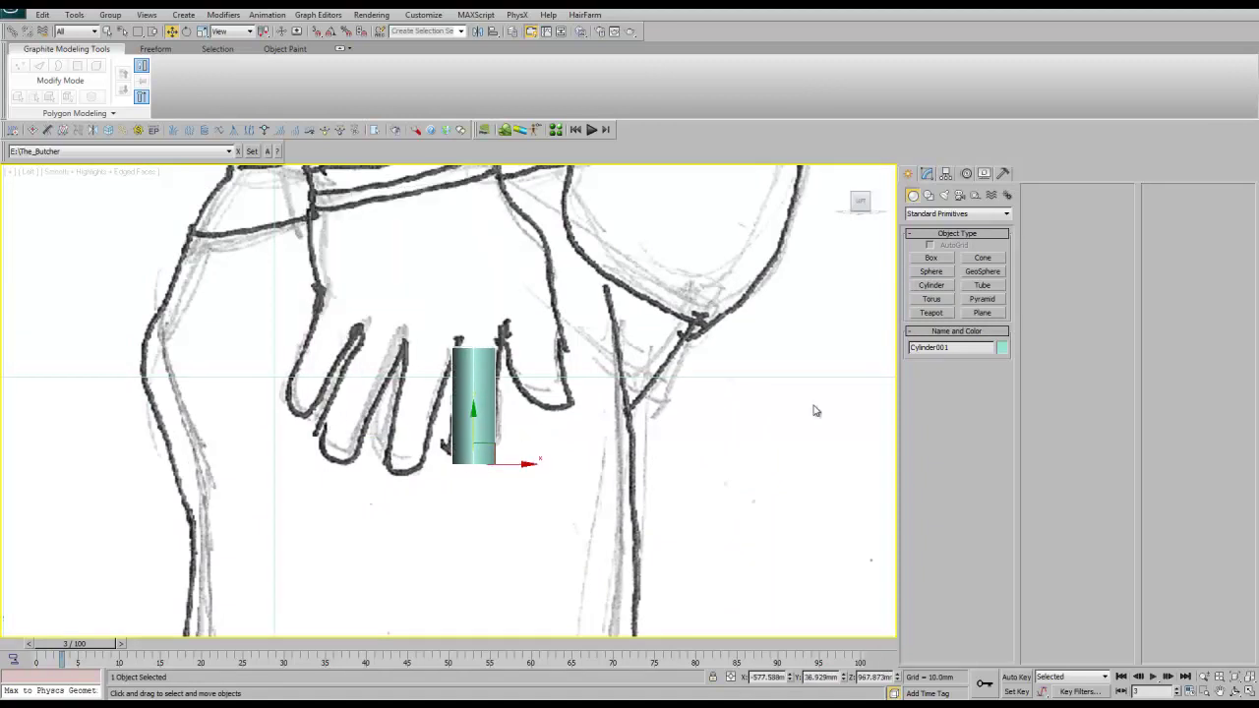
Convert the cylinder to an Editable Poly
{"action": "left_click", "coordinate": [928, 173]}
{"action": "middle_click_drag", "start_coordinate": [748, 394], "coordinate": [511, 443], "text": "alt"}
{"action": "right_click", "coordinate": [511, 443]}
{"action": "left_click", "coordinate": [641, 587]}
Select the vertices at the finger cylinder's tip
{"action": "key", "text": "f"}
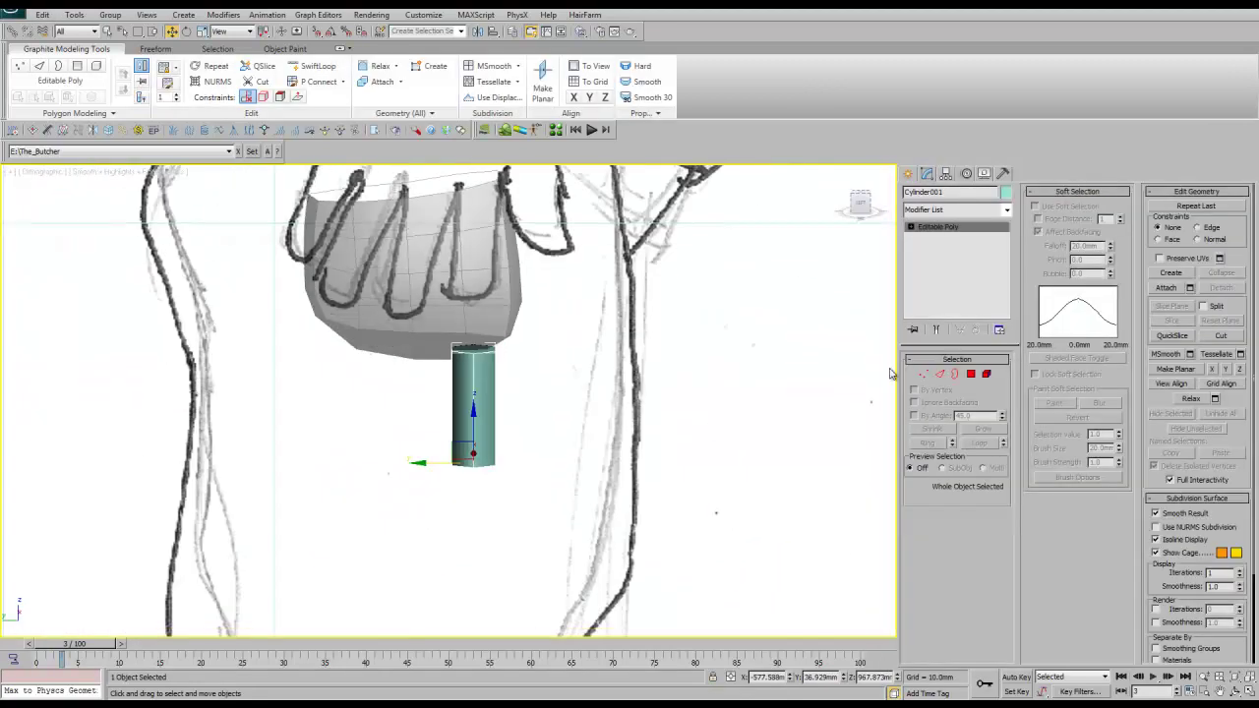
{"action": "key", "text": "4"}
{"action": "scroll", "coordinate": [387, 363], "scroll_direction": "up", "scroll_amount": 2}
{"action": "middle_click_drag", "start_coordinate": [387, 363], "coordinate": [376, 378], "text": "alt"}
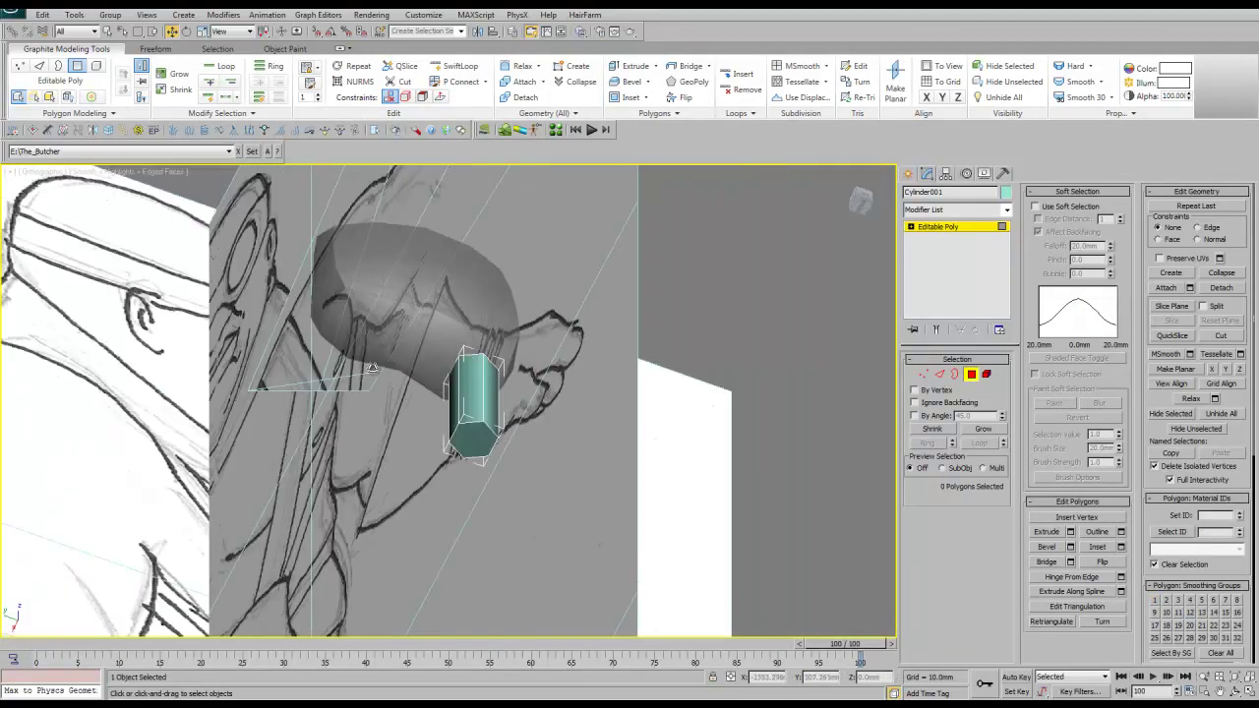
{"action": "key", "text": "1"}
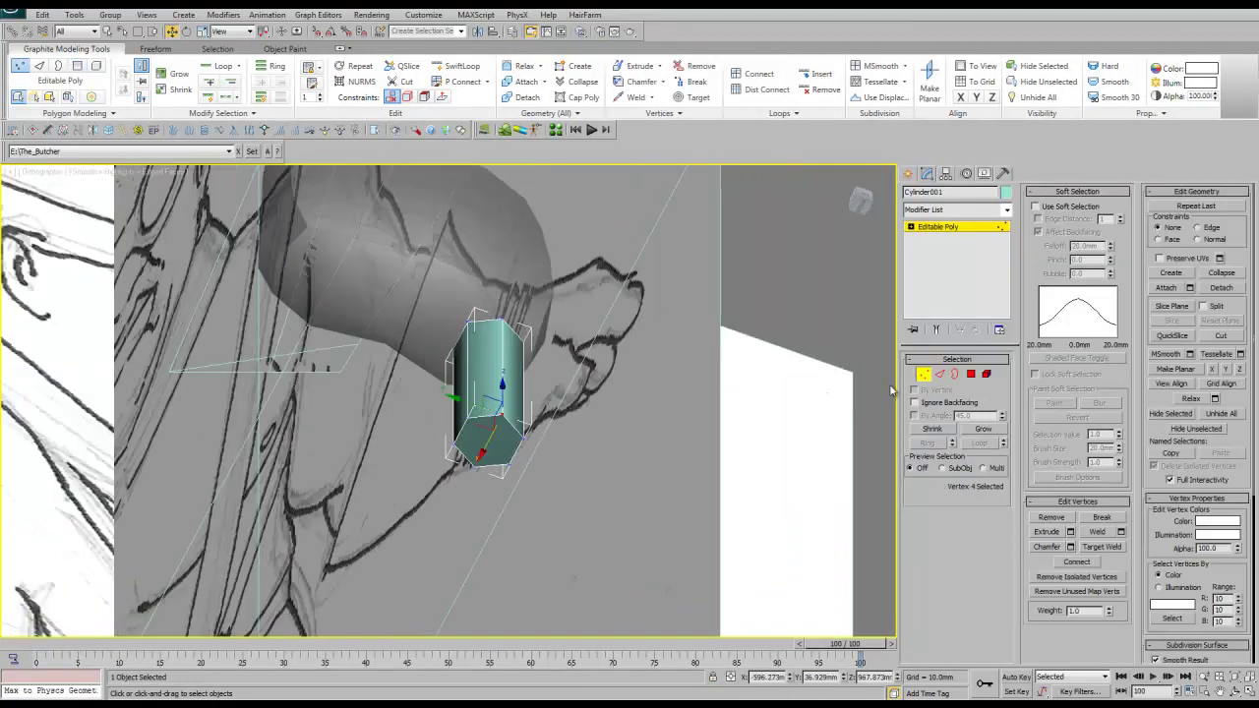
{"action": "right_click", "coordinate": [531, 453]}
{"action": "left_click", "coordinate": [492, 413]}
{"action": "mouse_move", "coordinate": [364, 382]}
{"action": "middle_mouse_down", "text": "alt"}
{"action": "mouse_move", "coordinate": [386, 380]}
{"action": "mouse_move", "coordinate": [323, 368]}
{"action": "mouse_move", "coordinate": [864, 445]}
{"action": "middle_mouse_up", "text": "alt"}
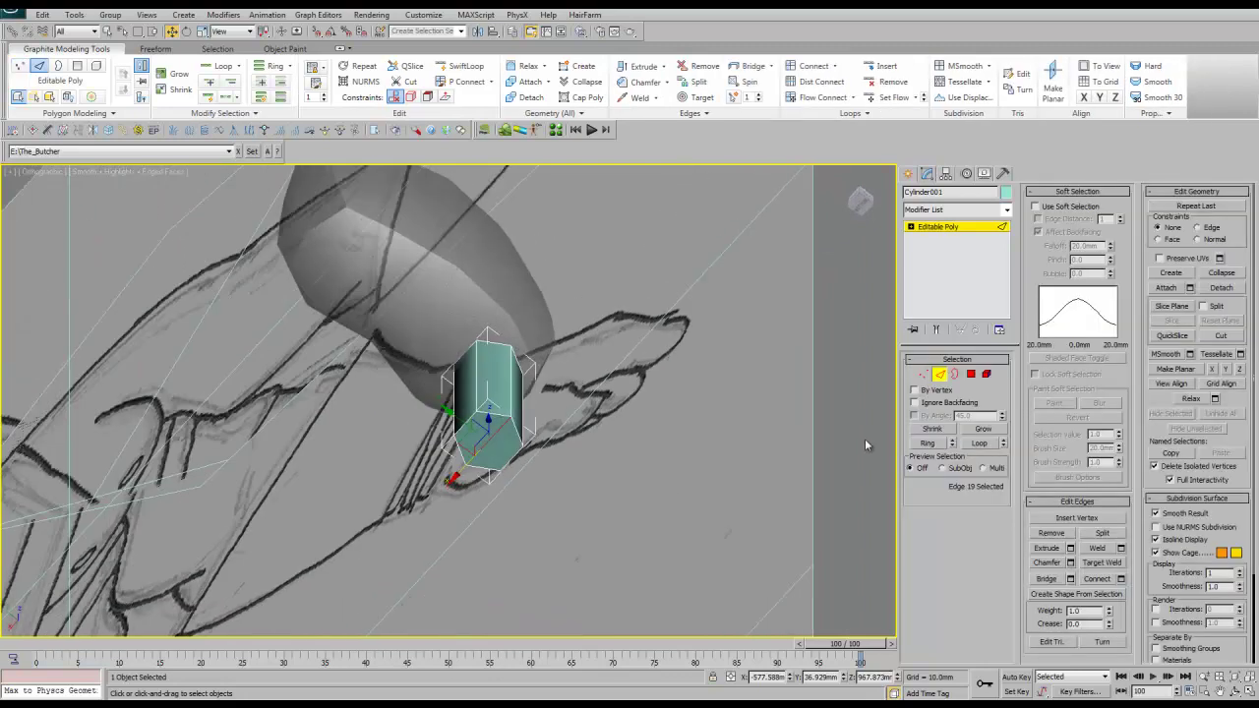
{"action": "key", "text": "1"}
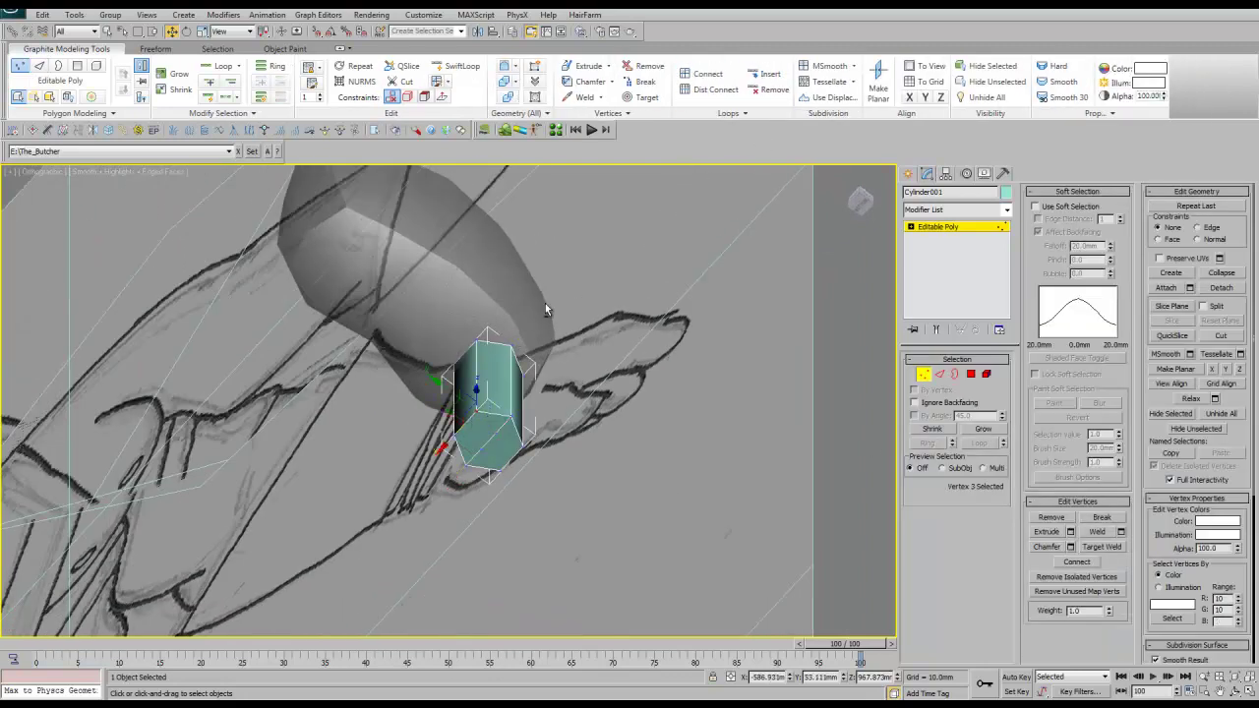
{"action": "right_click", "coordinate": [463, 423]}
{"action": "left_click", "coordinate": [522, 308]}
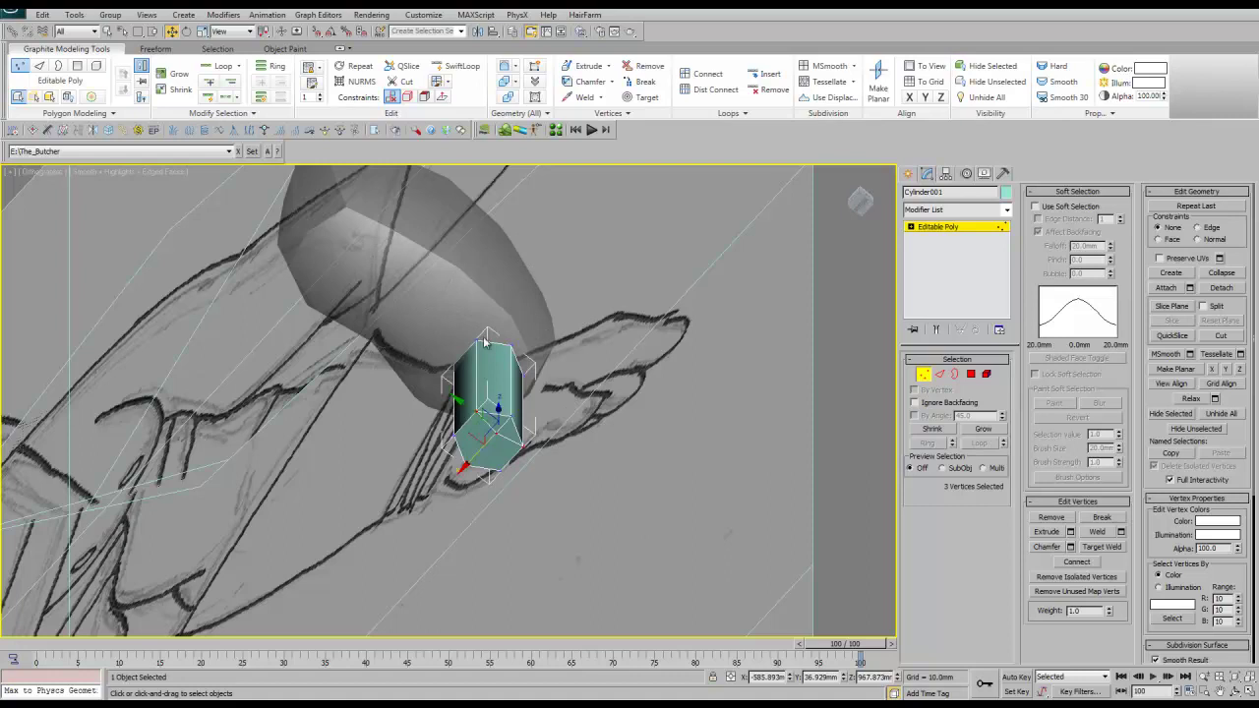
Insert a new edge loop around the cylinder's tip
{"action": "key", "text": "f"}
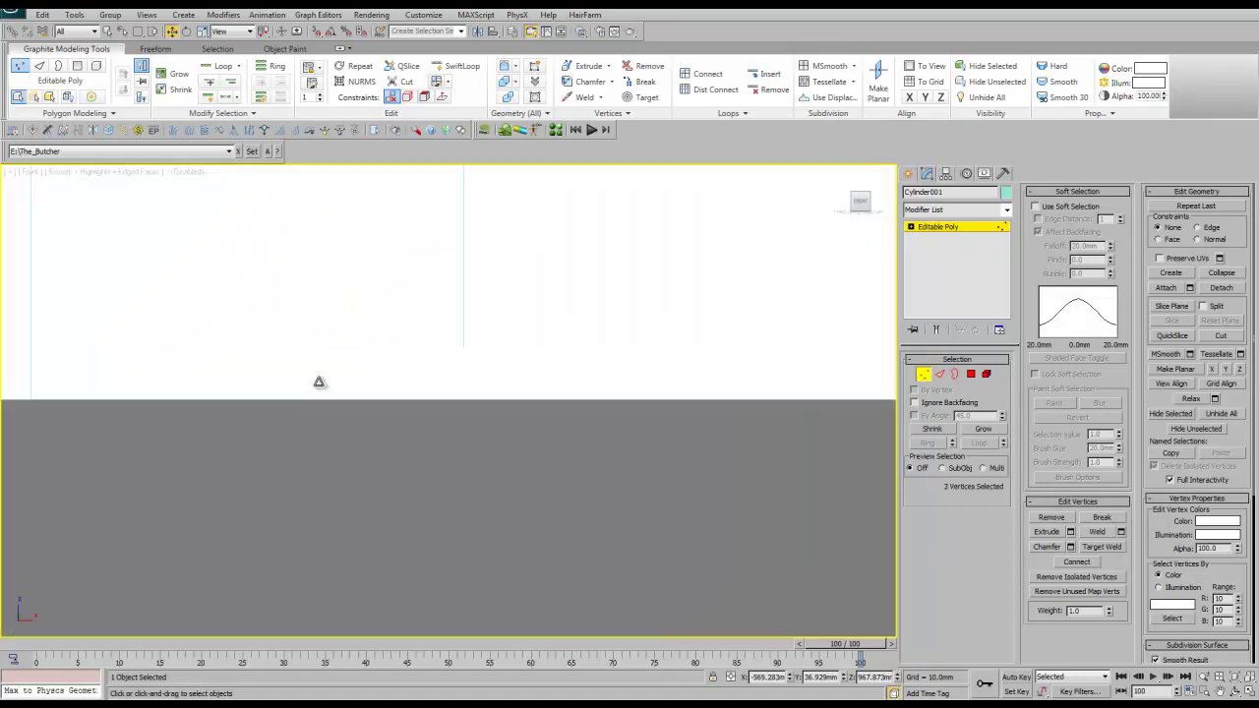
{"action": "key", "text": "z"}
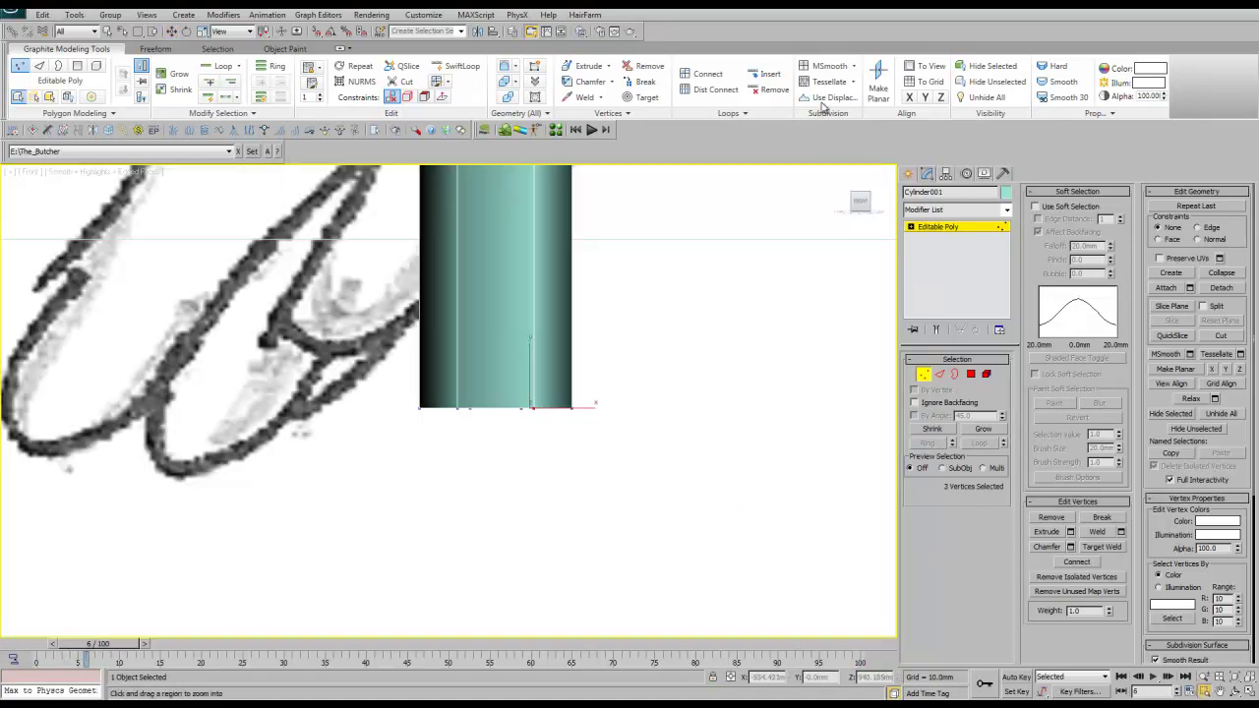
{"action": "mouse_move", "coordinate": [526, 254]}
{"action": "middle_mouse_down", "text": "alt"}
{"action": "mouse_move", "coordinate": [384, 477]}
{"action": "mouse_move", "coordinate": [463, 432]}
{"action": "middle_mouse_up", "text": "alt"}
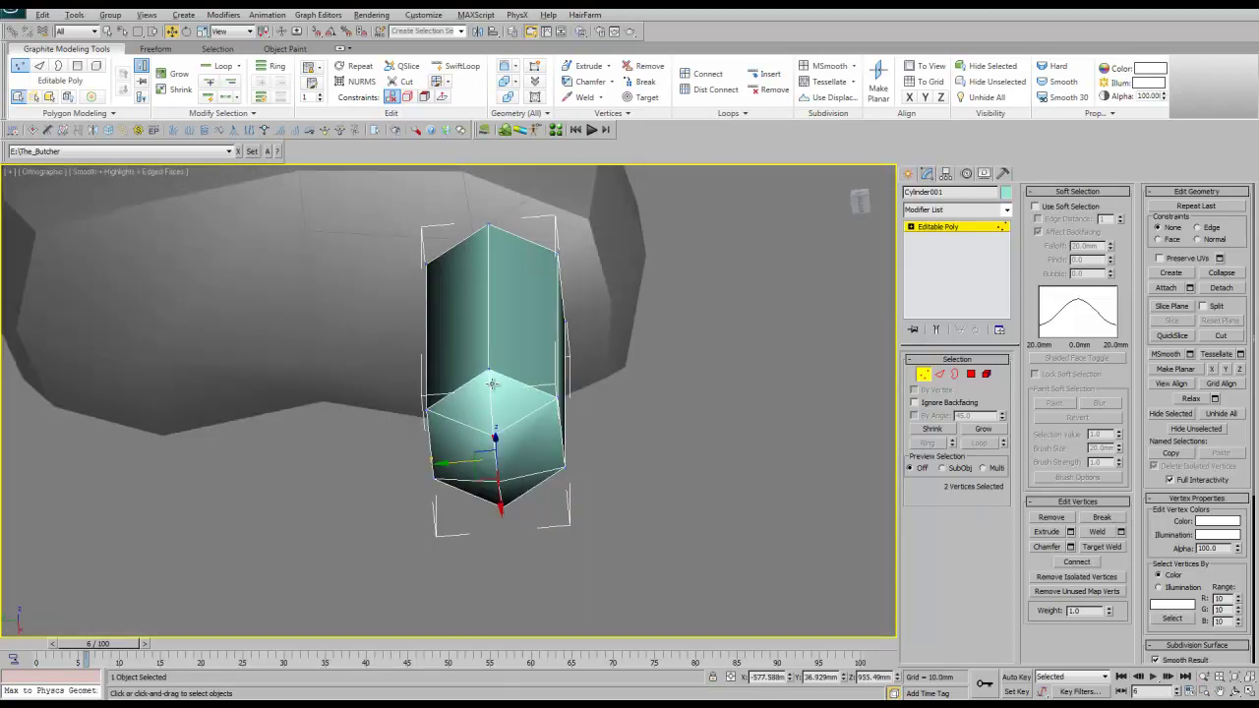
{"action": "key", "text": "2"}
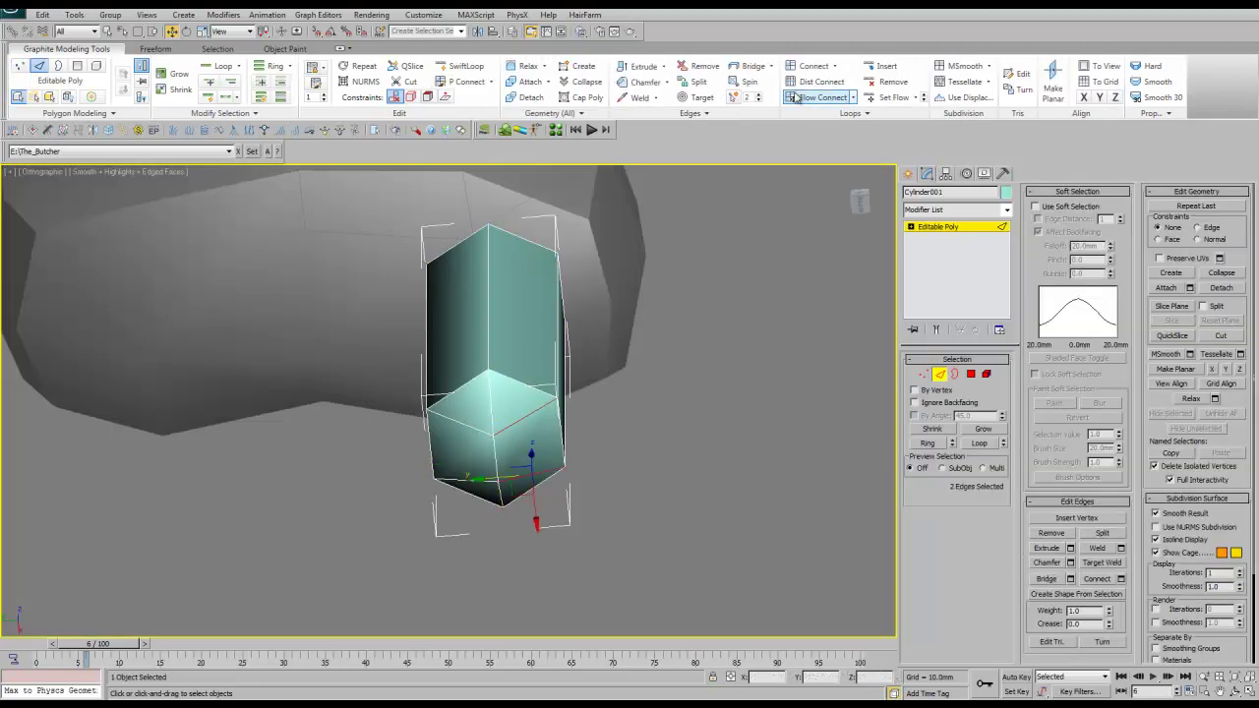
{"action": "left_click", "coordinate": [795, 98]}
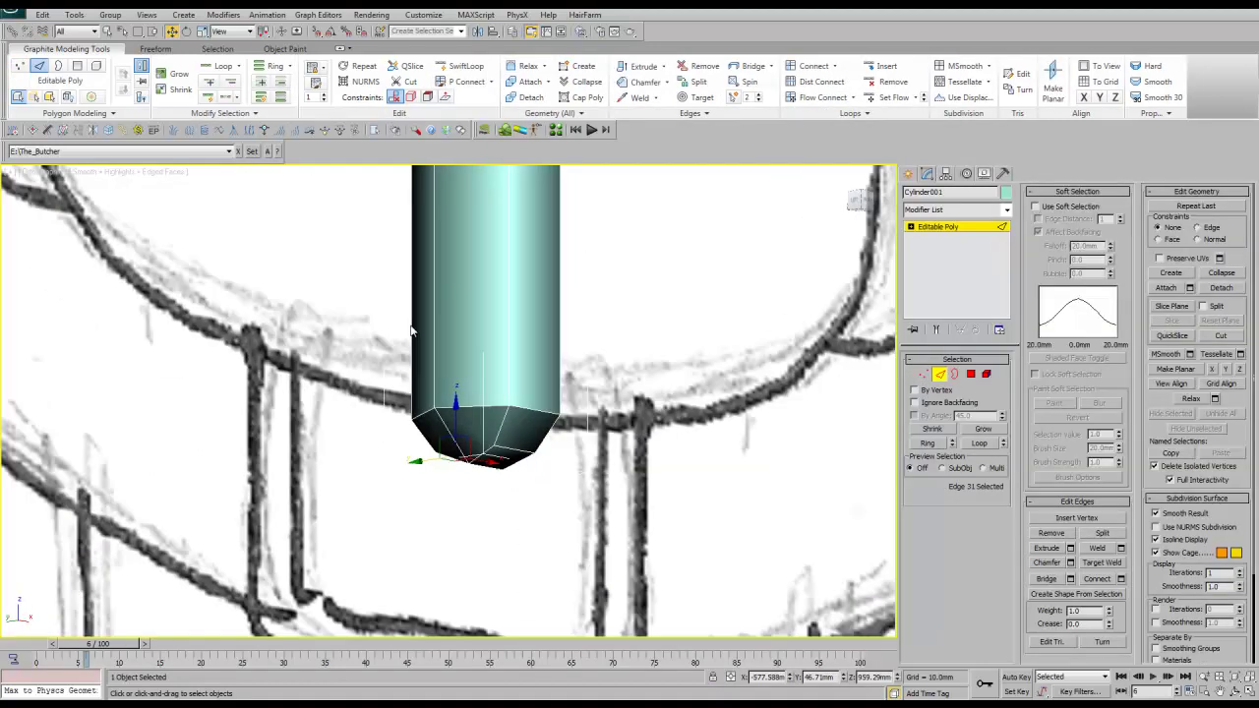
{"action": "middle_click_drag", "start_coordinate": [713, 259], "coordinate": [557, 366], "text": "alt"}
{"action": "scroll", "coordinate": [557, 366], "scroll_direction": "down", "scroll_amount": 5}
{"action": "scroll", "coordinate": [521, 349], "scroll_direction": "up", "scroll_amount": 3}
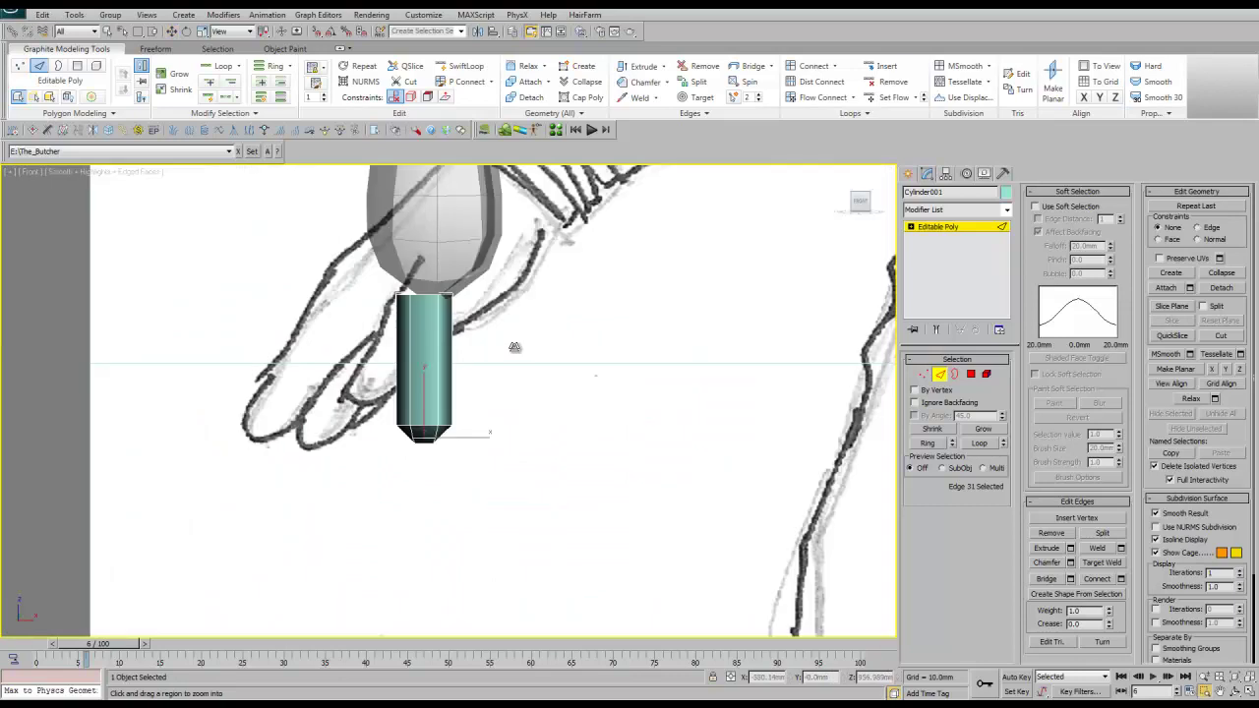
{"action": "scroll", "coordinate": [510, 346], "scroll_direction": "up", "scroll_amount": 3}
Grow the tip vertex selection and move it in the Left view to shape the pointed end
{"action": "key", "text": "1"}
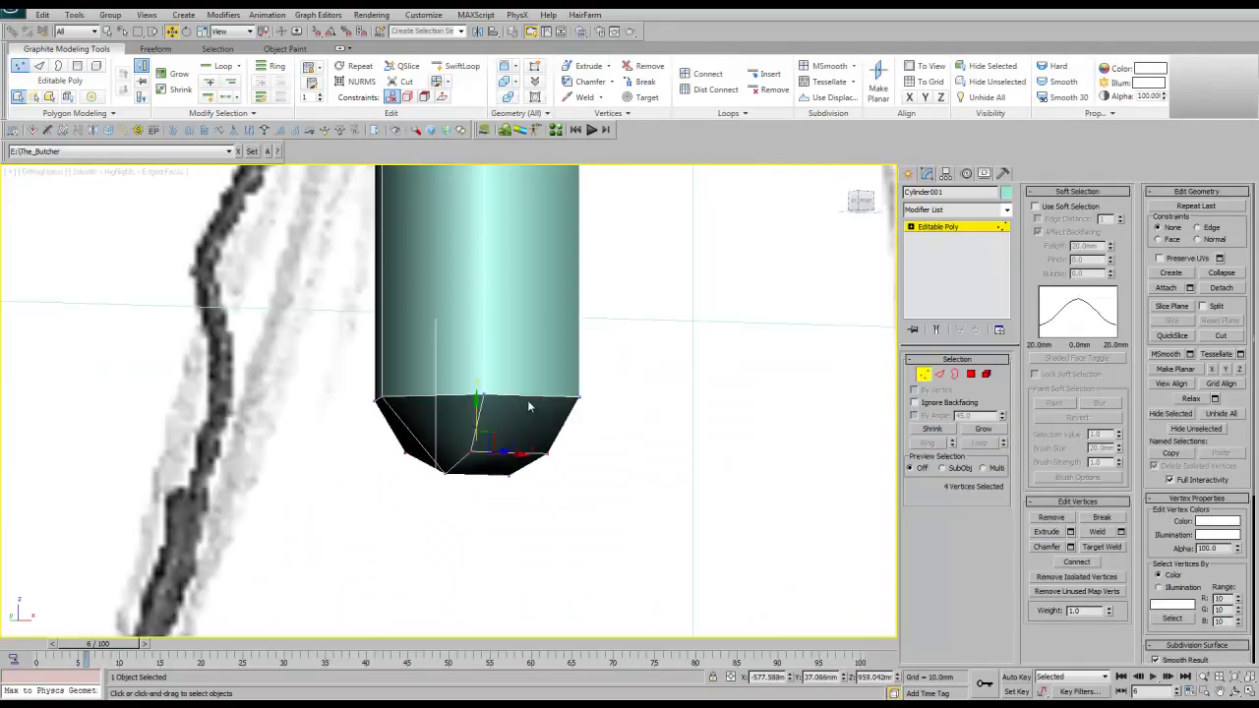
{"action": "right_click", "coordinate": [515, 398]}
{"action": "left_click", "coordinate": [542, 472]}
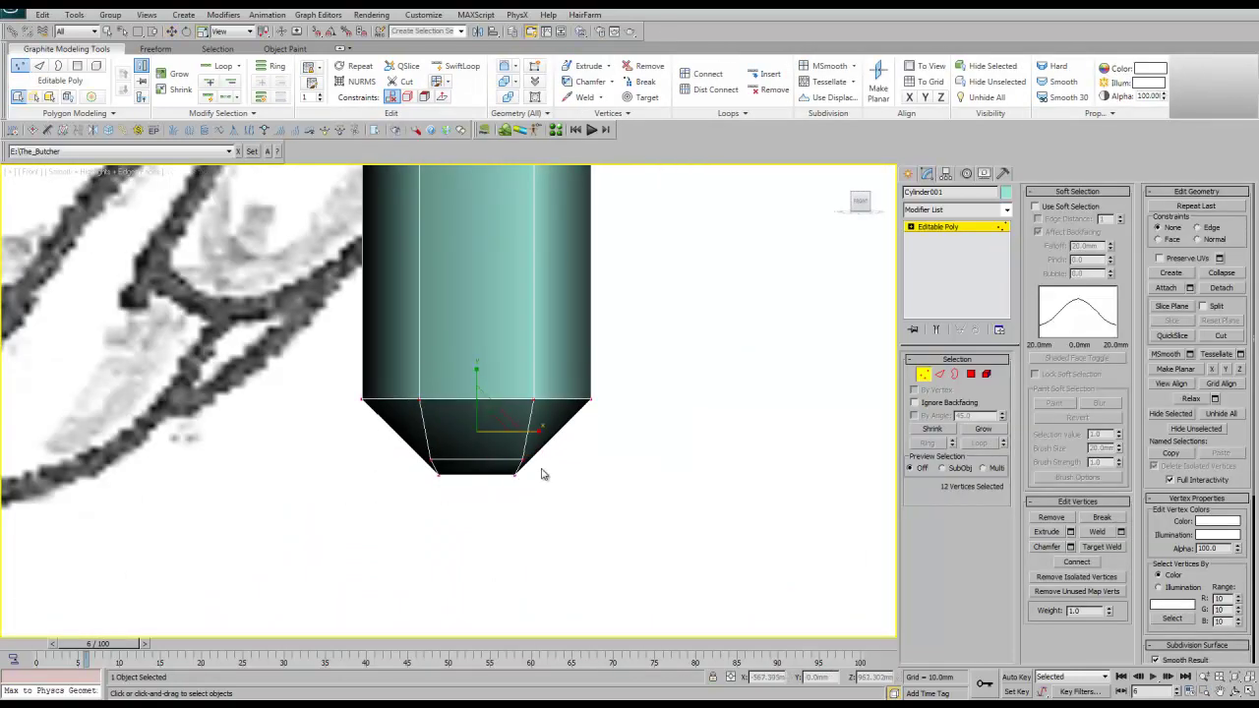
{"action": "scroll", "coordinate": [525, 453], "scroll_direction": "down", "scroll_amount": 2}
{"action": "key", "text": "l"}
{"action": "key", "text": "f"}
{"action": "scroll", "coordinate": [512, 443], "scroll_direction": "up", "scroll_amount": 4}
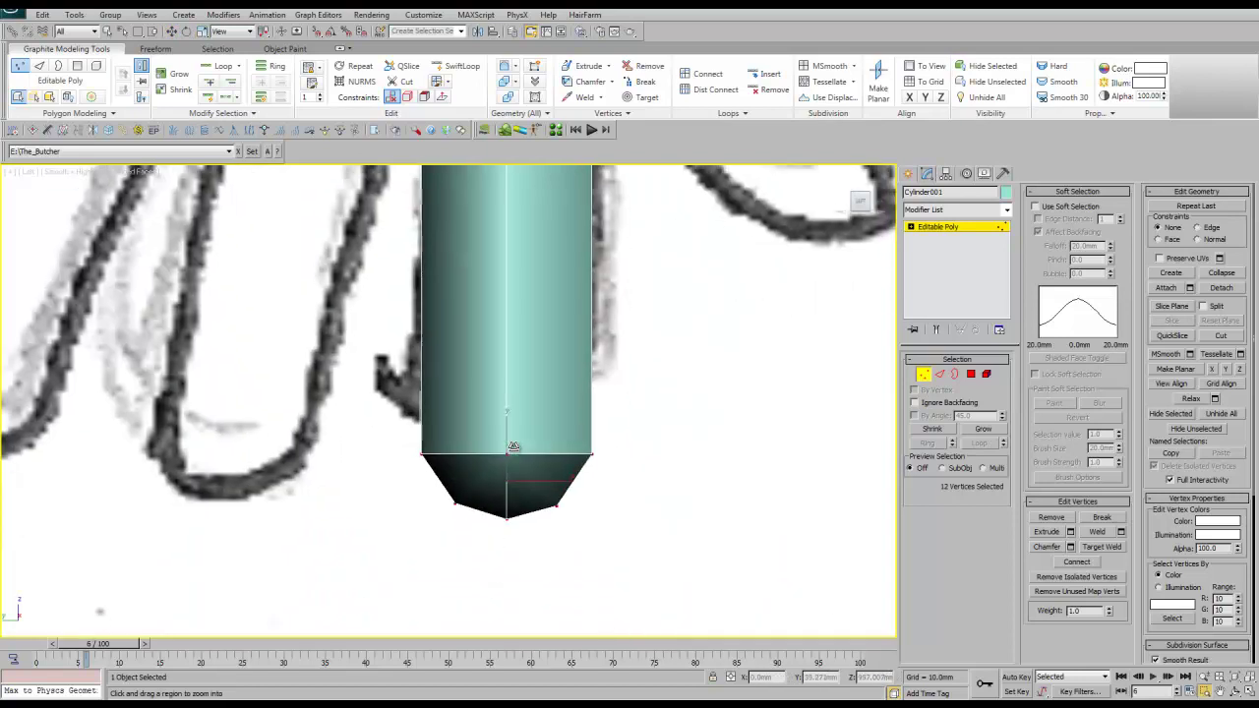
{"action": "scroll", "coordinate": [460, 318], "scroll_direction": "down", "scroll_amount": 1}
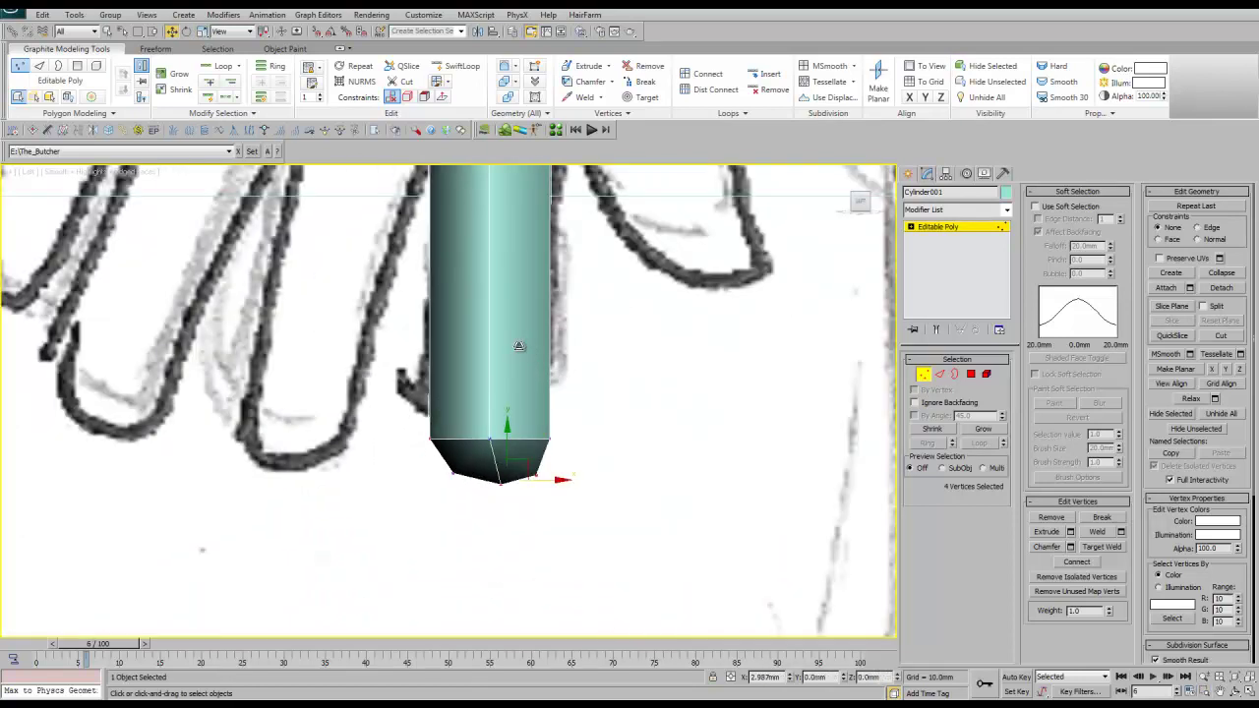
{"action": "left_click_drag", "start_coordinate": [492, 453], "coordinate": [459, 399]}
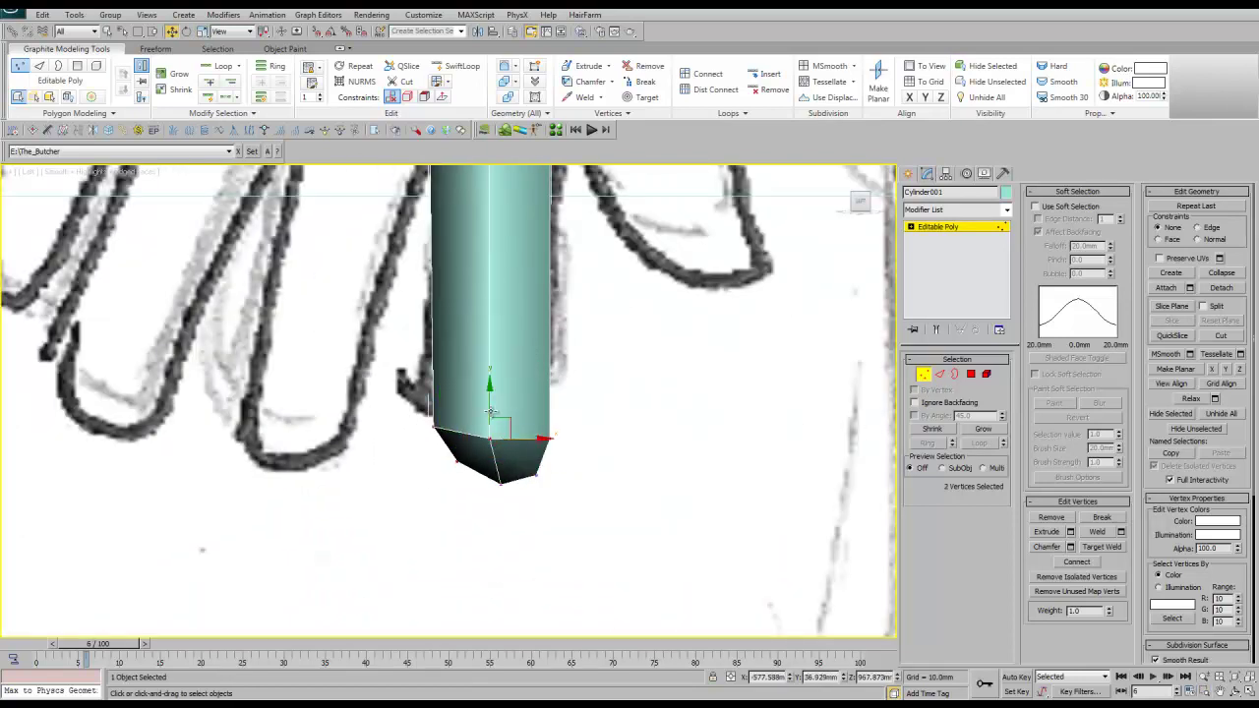
{"action": "left_click_drag", "start_coordinate": [868, 471], "coordinate": [925, 450]}
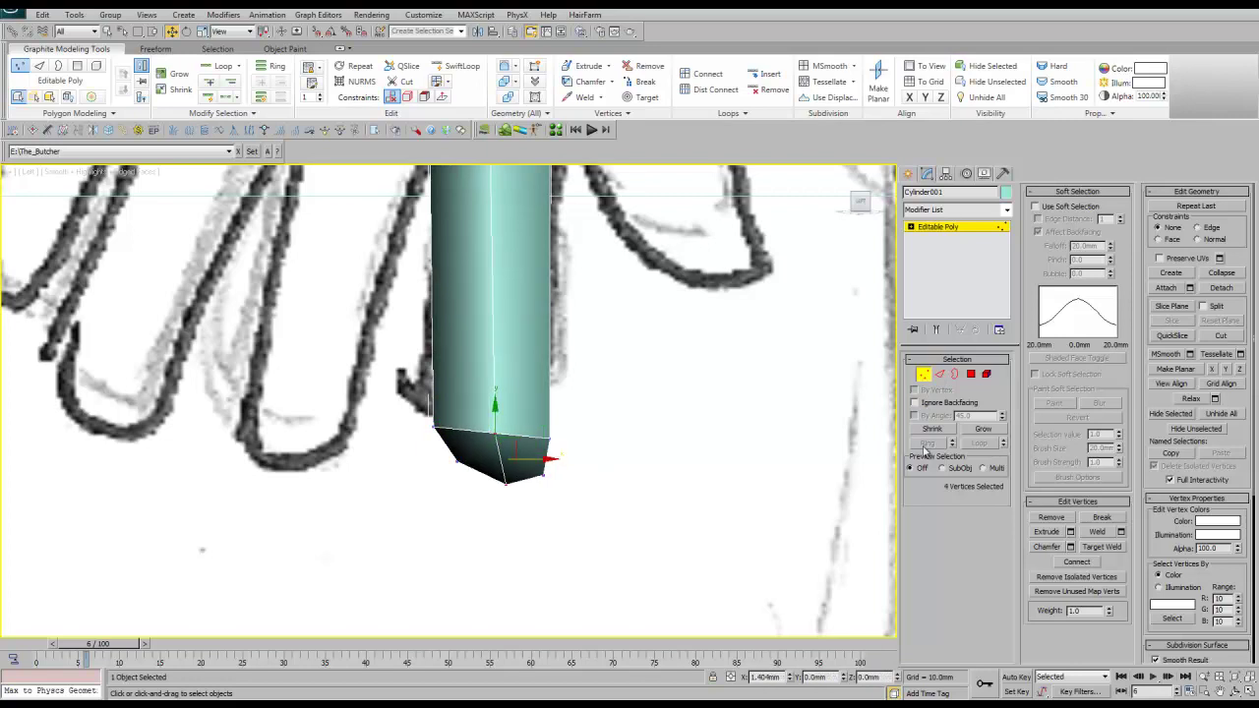
{"action": "scroll", "coordinate": [562, 413], "scroll_direction": "down", "scroll_amount": 4}
{"action": "scroll", "coordinate": [562, 413], "scroll_direction": "up", "scroll_amount": 4}
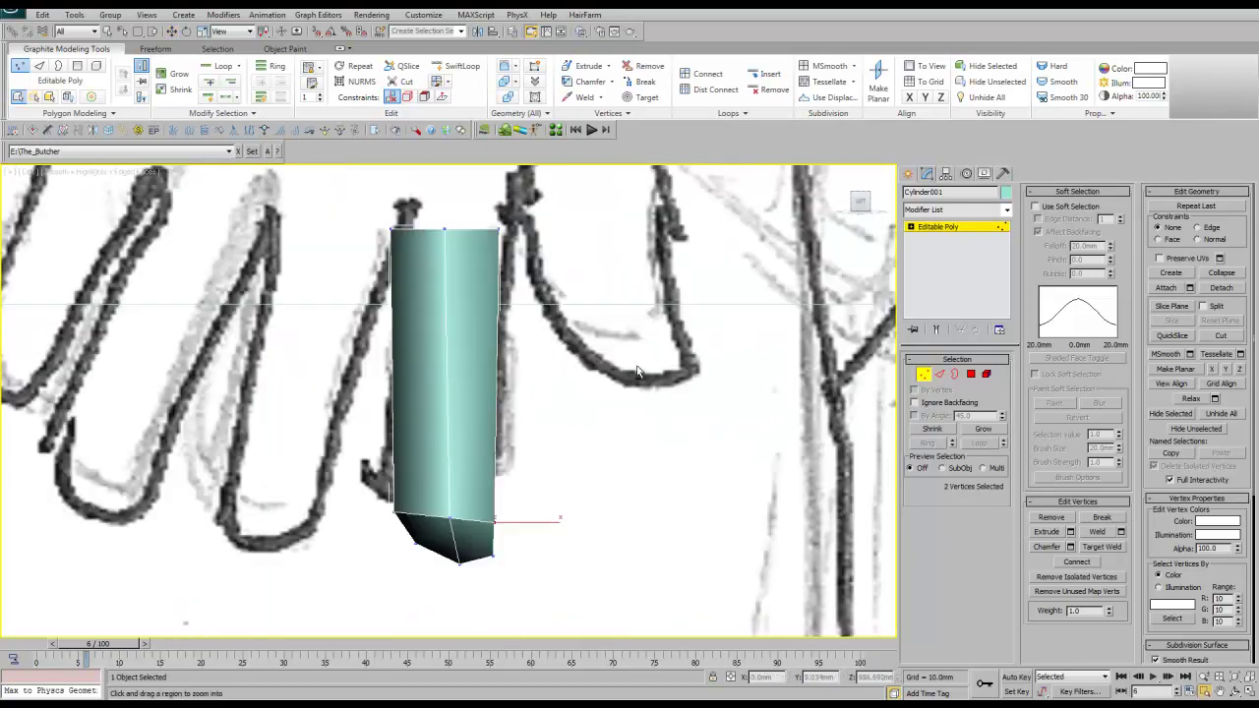
{"action": "scroll", "coordinate": [624, 430], "scroll_direction": "down", "scroll_amount": 1}
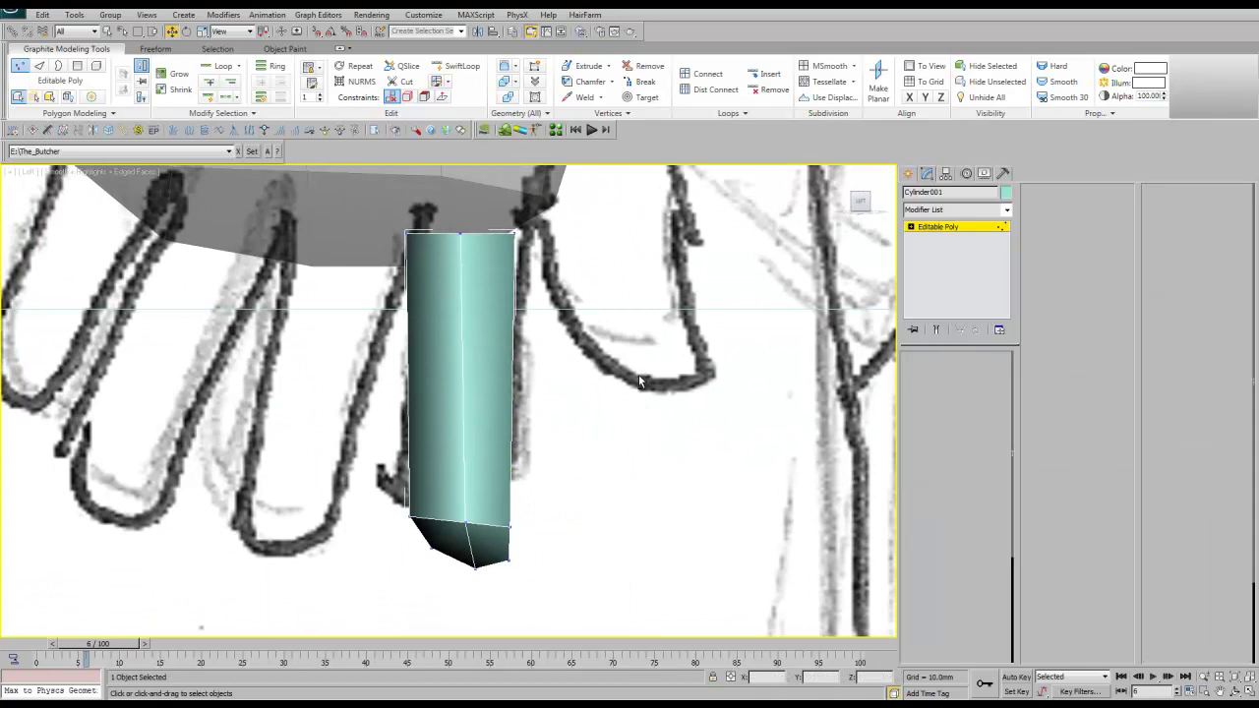
Connect the selected edges into new loops along the finger and chamfer them
{"action": "key", "text": "2"}
{"action": "right_click", "coordinate": [512, 435]}
{"action": "left_click", "coordinate": [599, 394]}
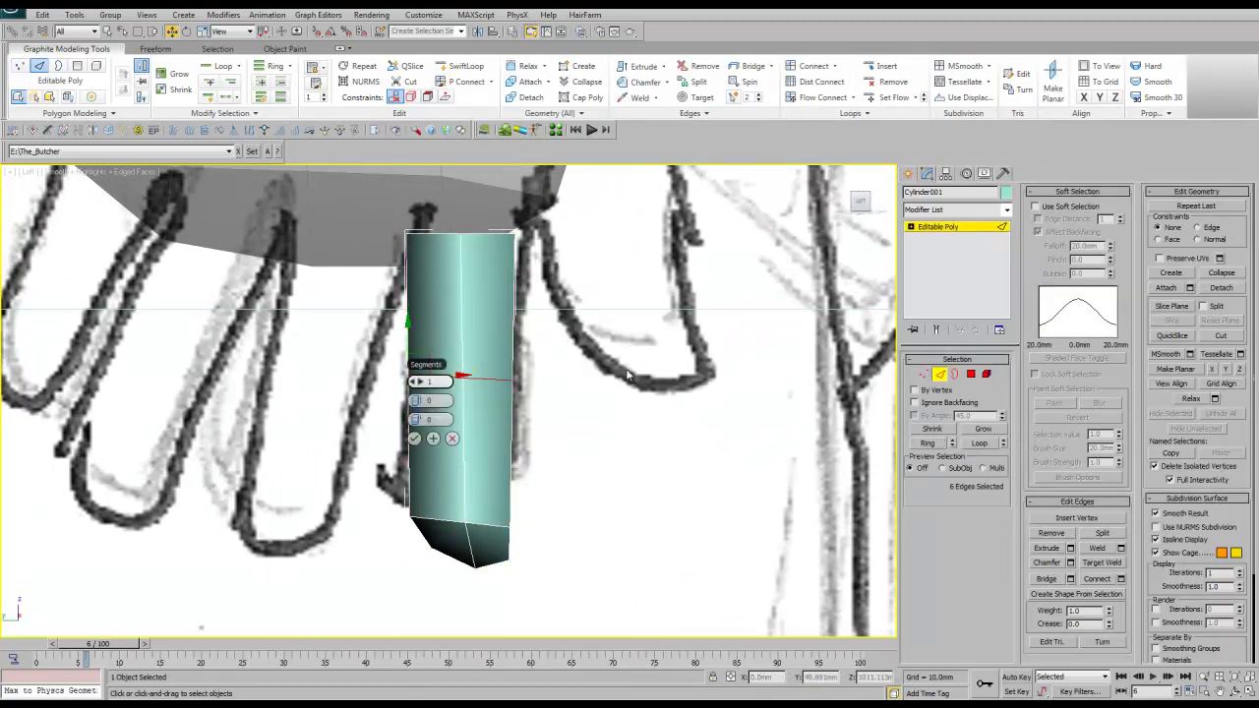
{"action": "key", "text": "Return"}
{"action": "right_click", "coordinate": [450, 423]}
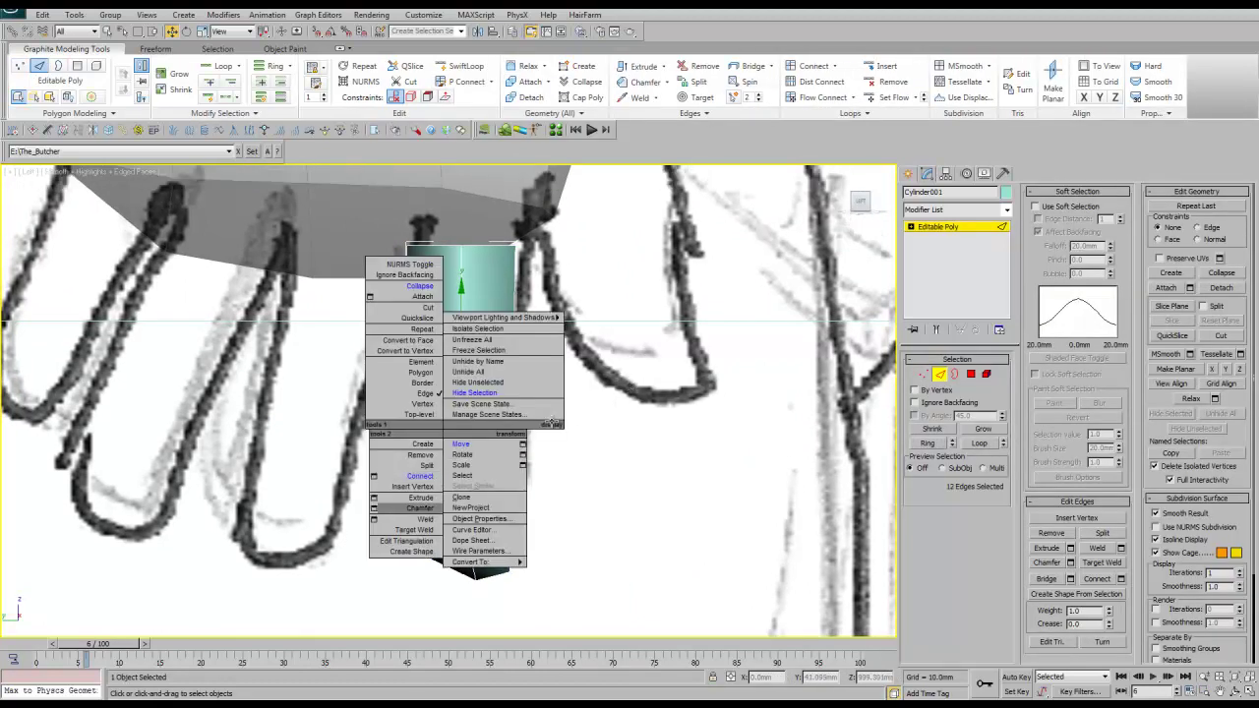
{"action": "left_click", "coordinate": [408, 393]}
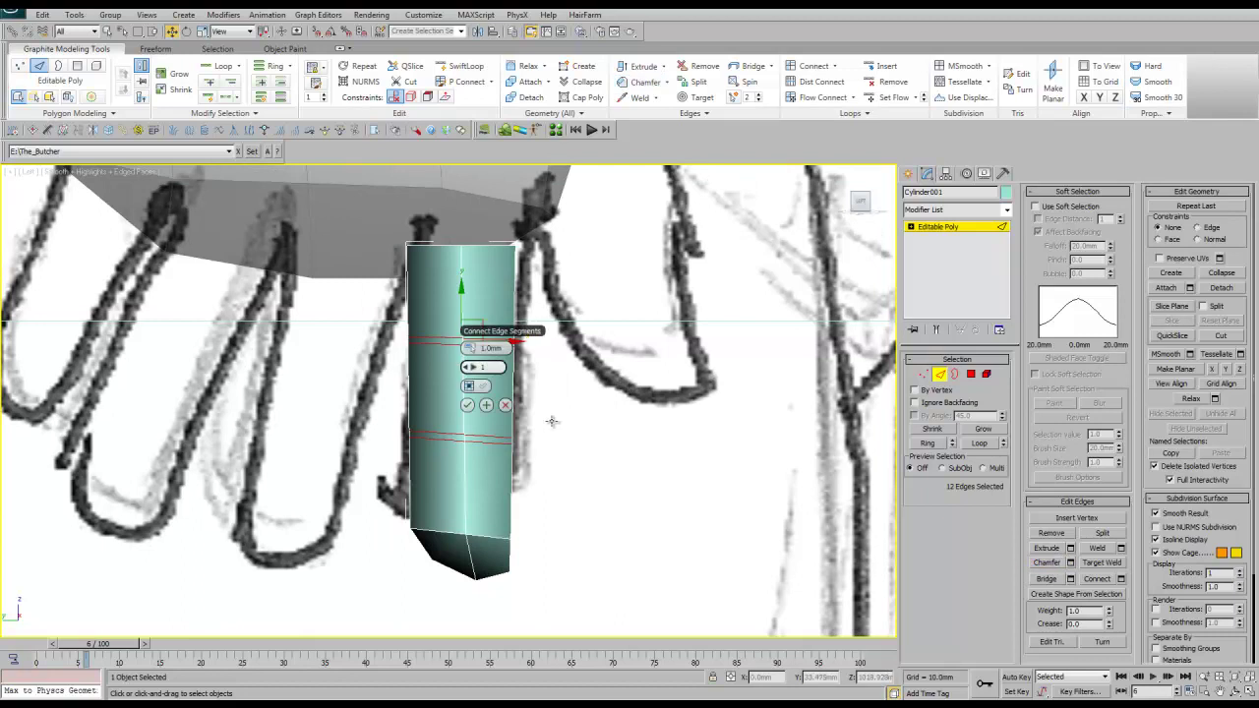
{"action": "key", "text": "Return"}
Select vertex rings along the finger and move them to follow the sketched outline
{"action": "key", "text": "1"}
{"action": "key", "text": "ctrl+Page_Up"}
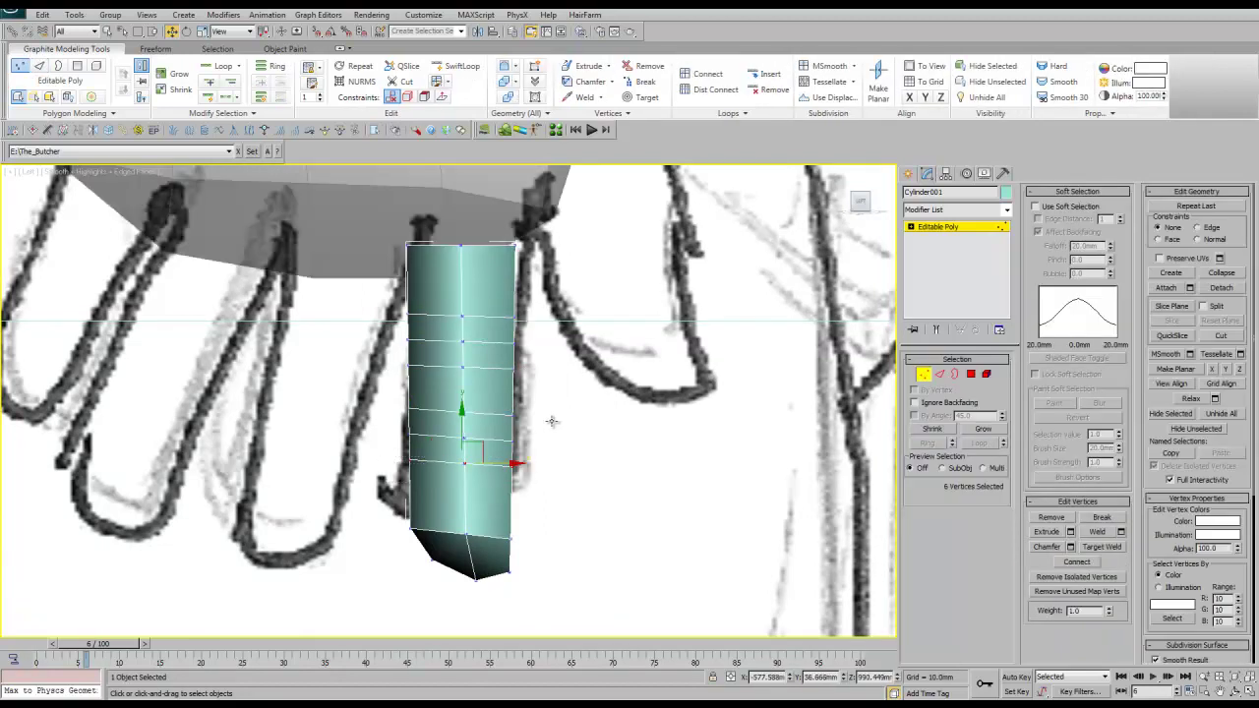
{"action": "key", "text": "ctrl+z"}
{"action": "key", "text": "ctrl+y"}
{"action": "key", "text": "ctrl+y"}
{"action": "key", "text": "ctrl+y"}
{"action": "key", "text": "ctrl+y"}
{"action": "key", "text": "ctrl+z"}
{"action": "key", "text": "ctrl+z"}
{"action": "key", "text": "ctrl+z"}
{"action": "key", "text": "ctrl+z"}
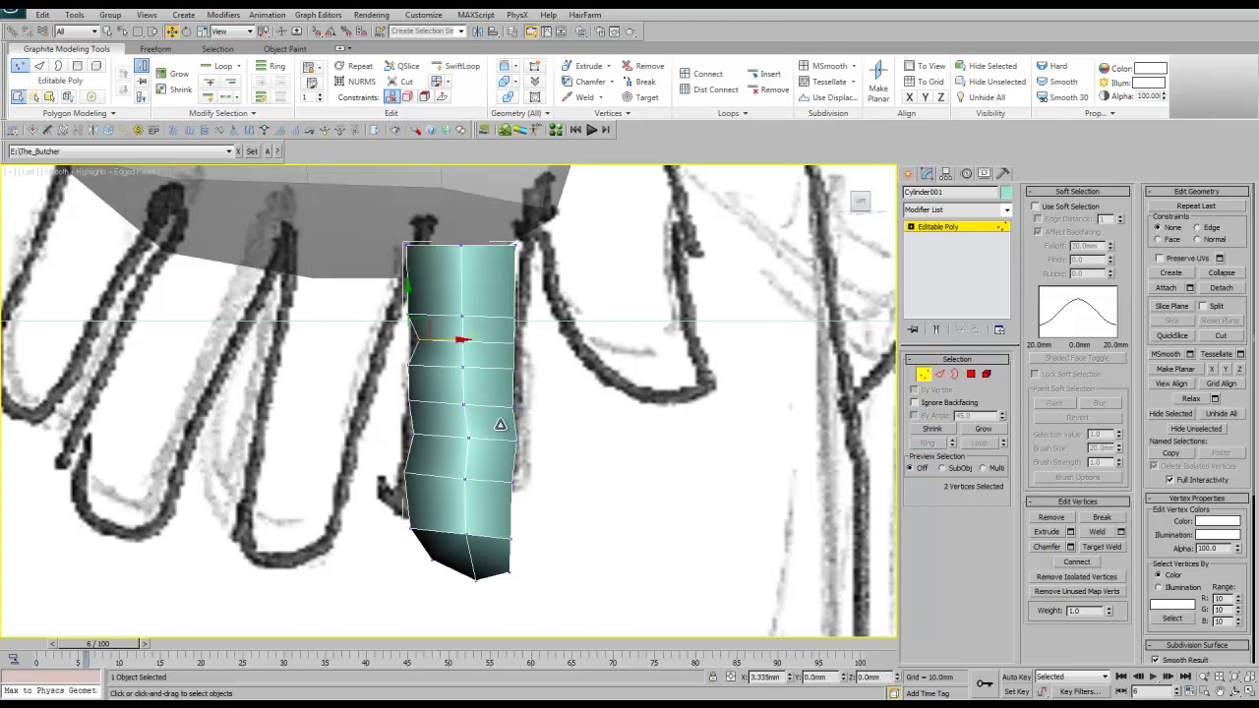
{"action": "key", "text": "ctrl+z"}
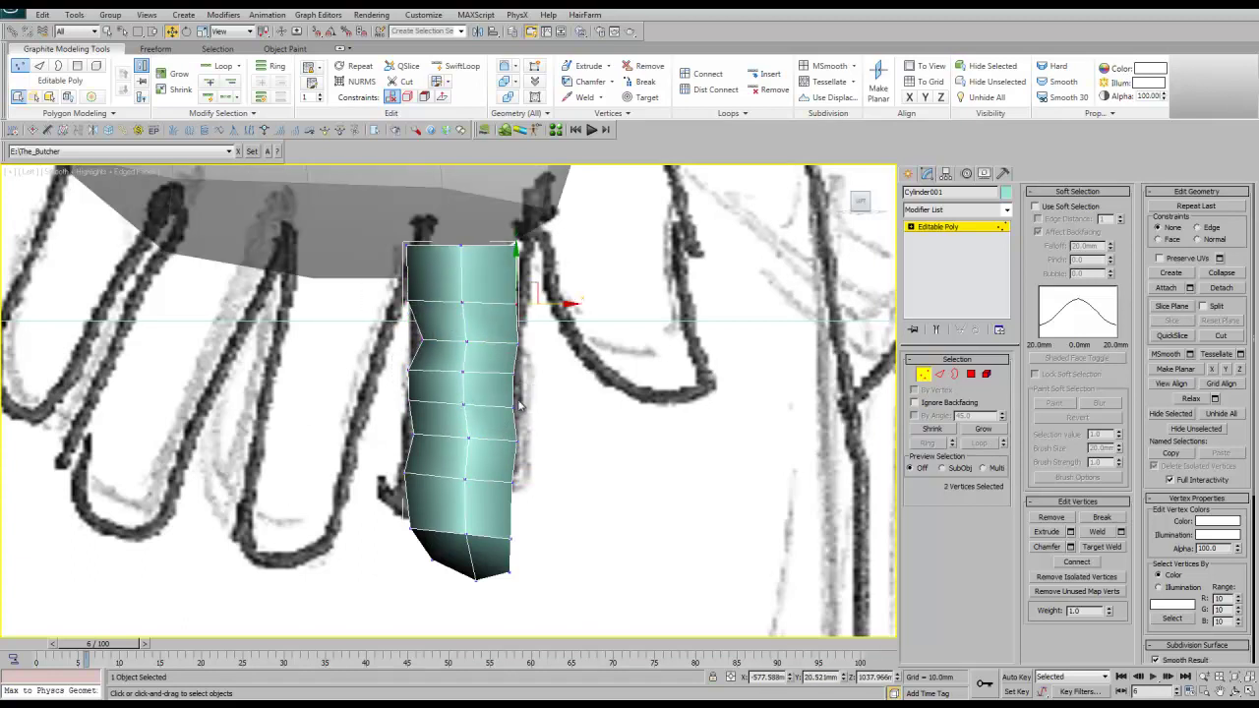
{"action": "key", "text": "ctrl+z"}
{"action": "key", "text": "ctrl+z"}
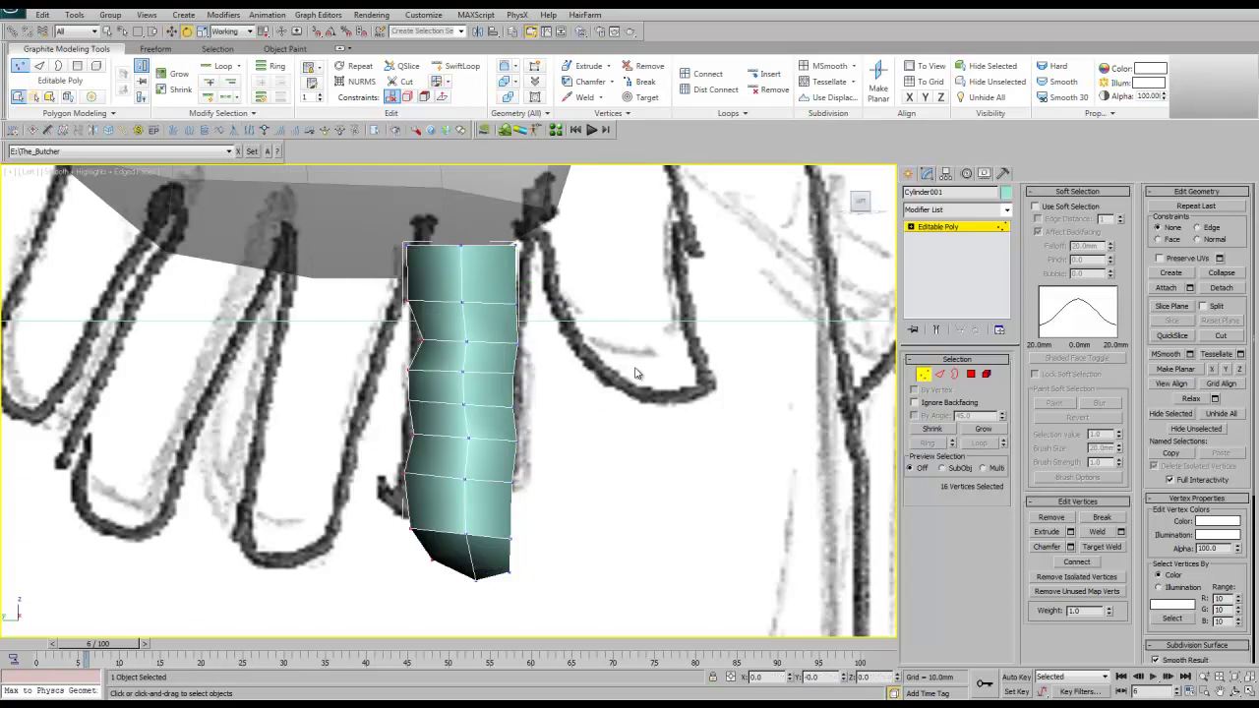
{"action": "key", "text": "ctrl+z"}
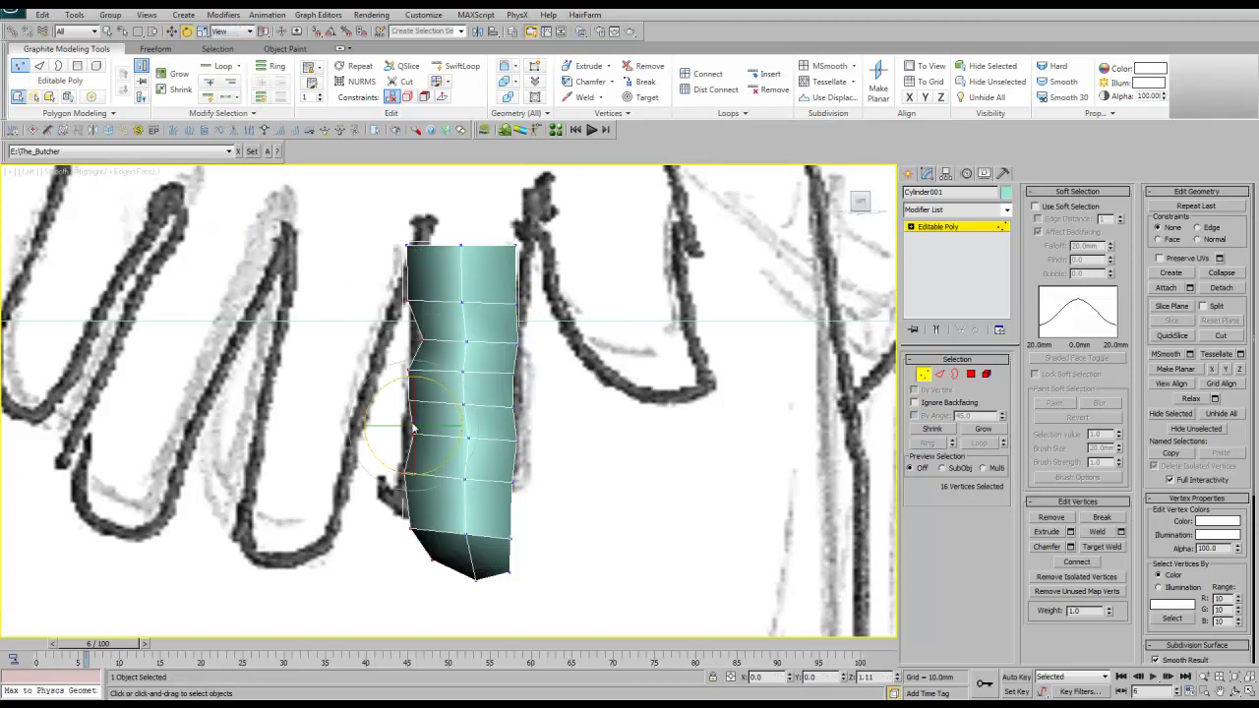
{"action": "right_click", "coordinate": [413, 429]}
{"action": "left_click", "coordinate": [448, 453]}
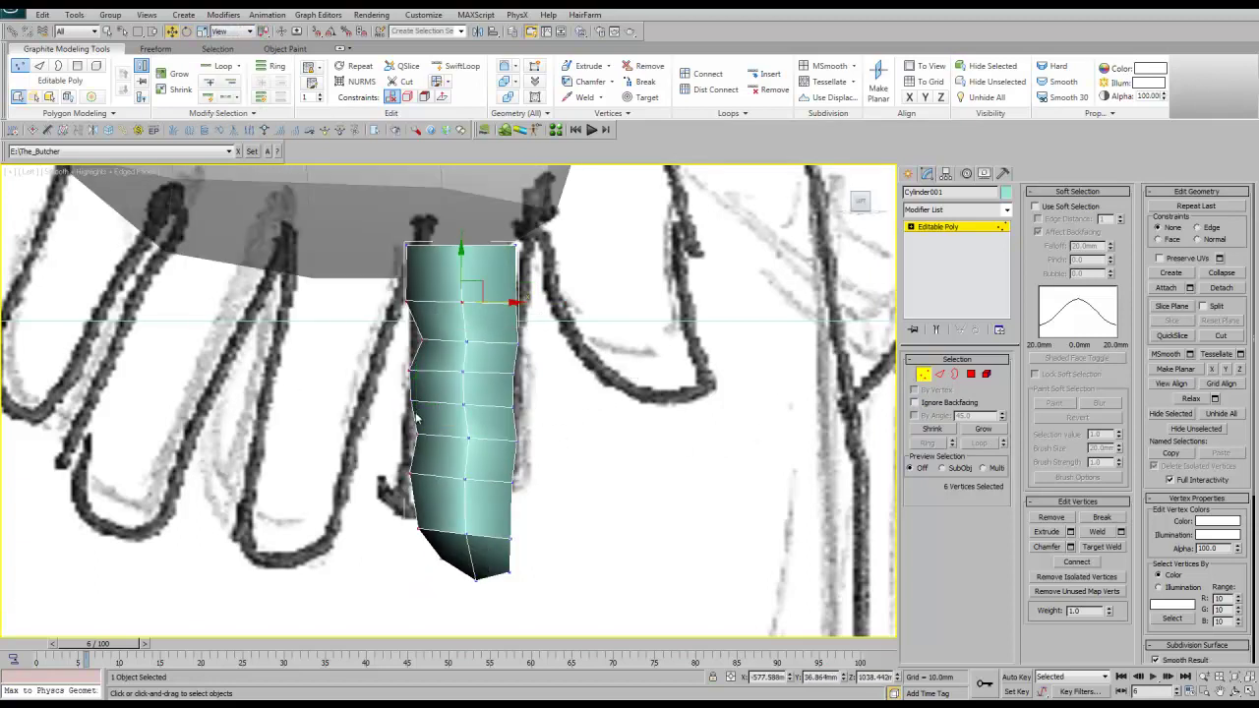
{"action": "left_click_drag", "start_coordinate": [476, 457], "coordinate": [478, 450]}
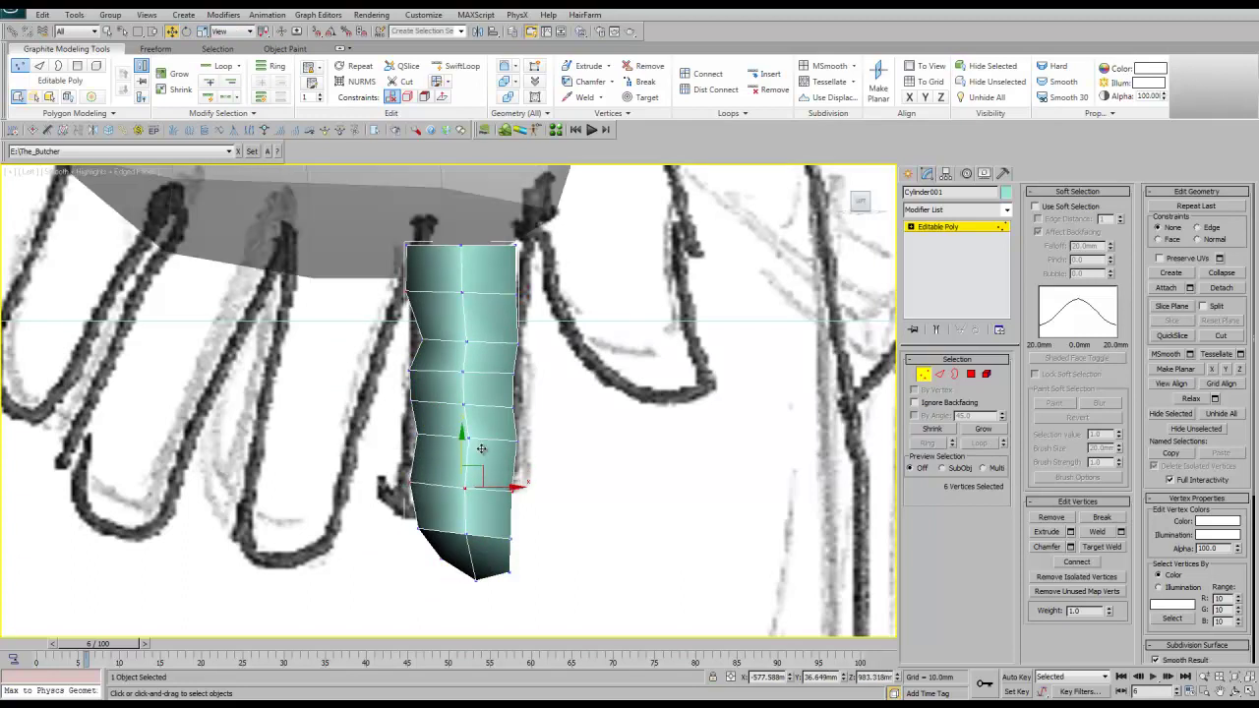
{"action": "middle_click_drag", "start_coordinate": [478, 451], "coordinate": [553, 441], "text": "alt"}
Add an FFD 3x3x3 lattice and scale the finger's bottom to 86% width
{"action": "key", "text": "f"}
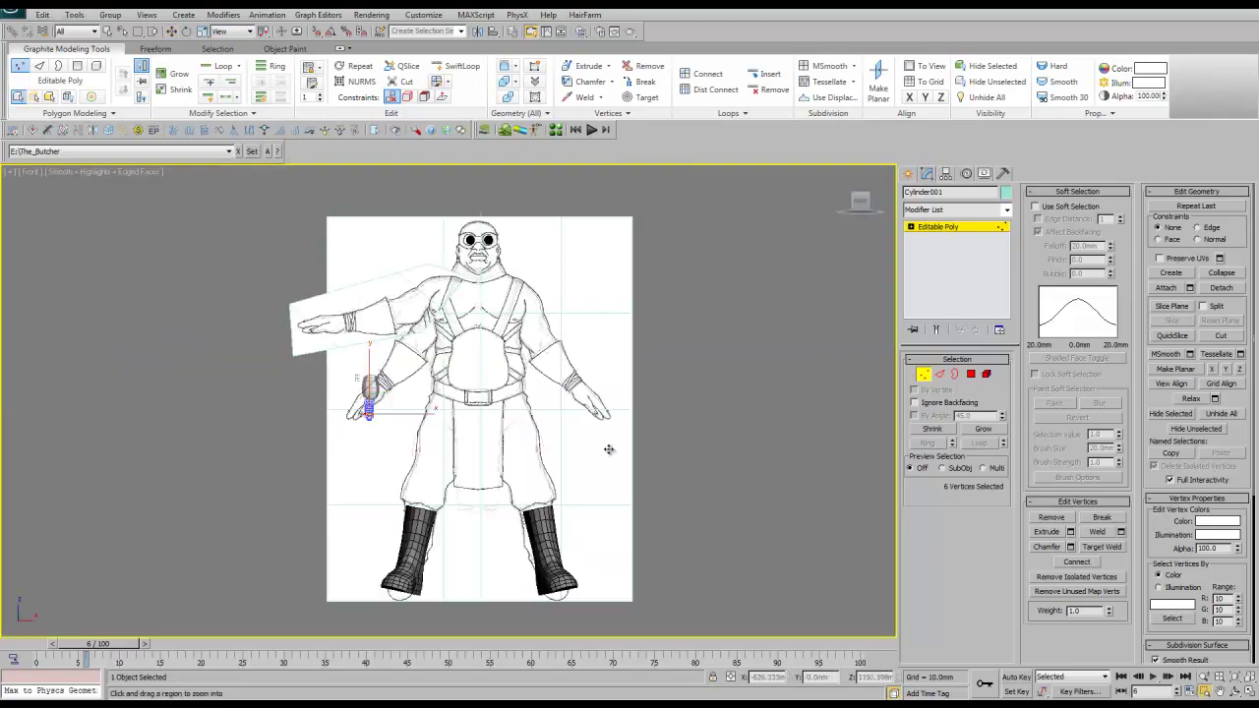
{"action": "key", "text": "z"}
{"action": "key", "text": "f"}
{"action": "key", "text": "f"}
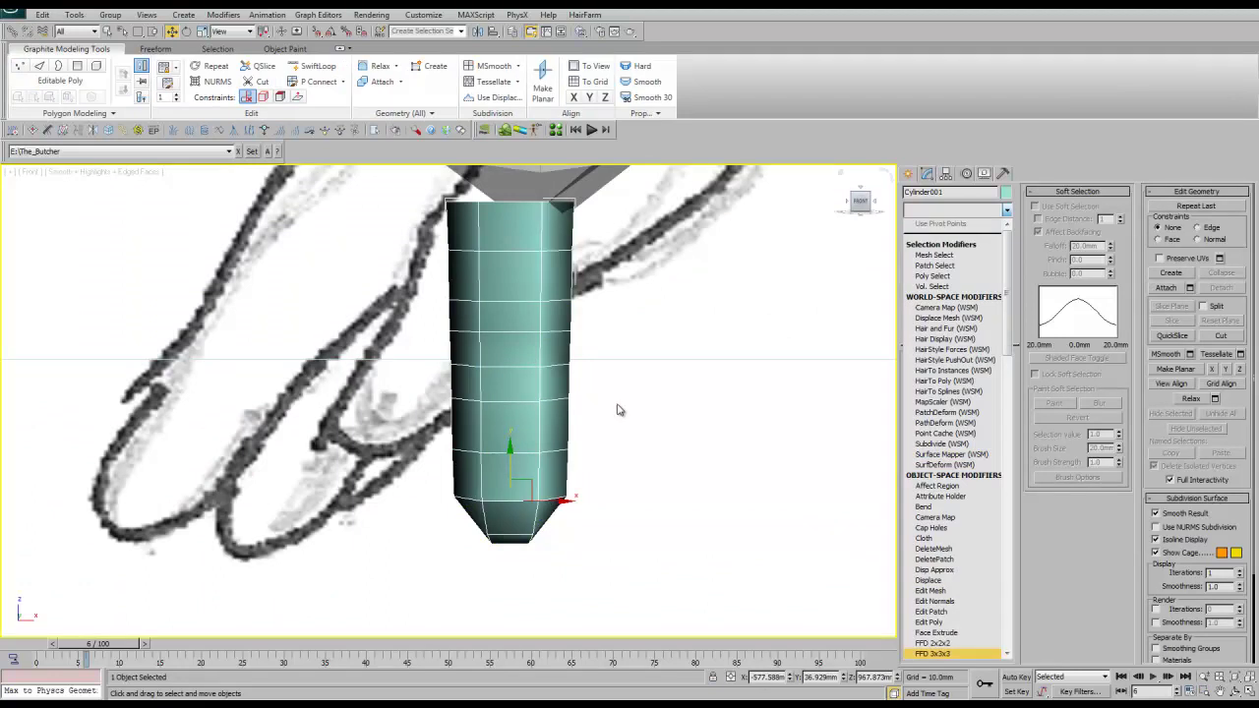
{"action": "key", "text": "Return"}
{"action": "right_click", "coordinate": [492, 309]}
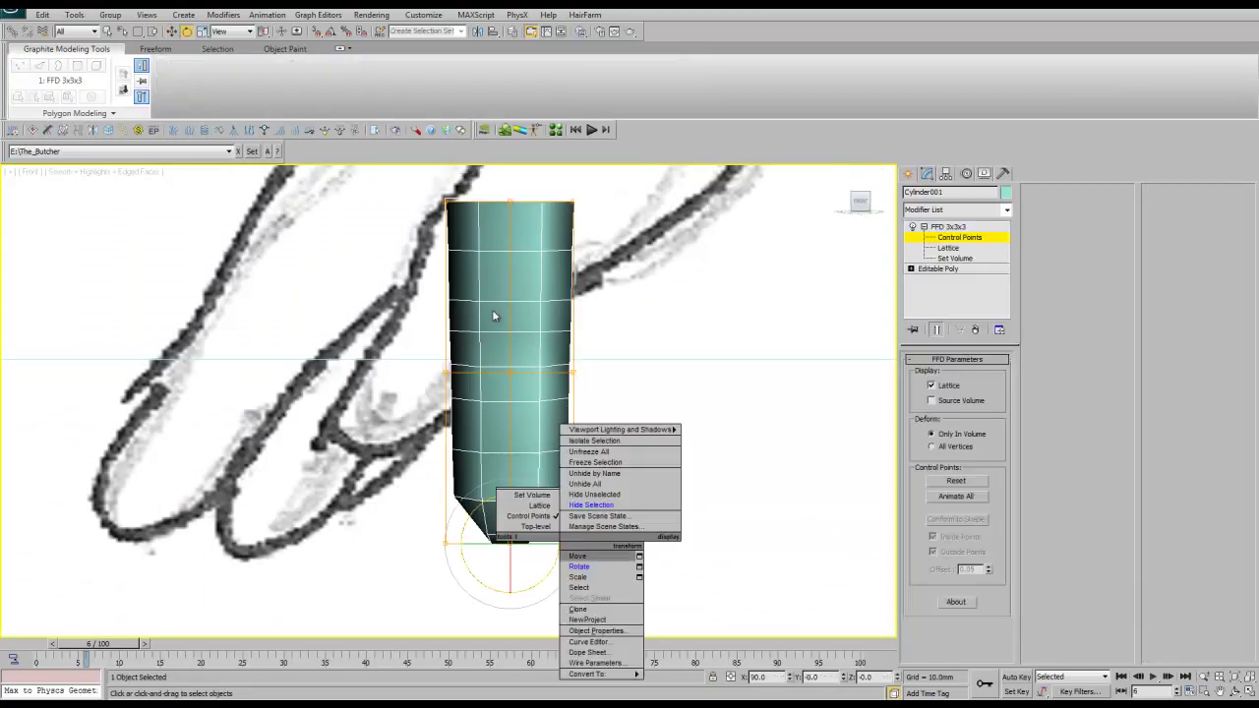
{"action": "left_click", "coordinate": [596, 577]}
{"action": "left_click_drag", "start_coordinate": [521, 325], "coordinate": [505, 300]}
Collapse the finger to Editable Poly, bulge its middle vertex ring outward, and select the top ring
{"action": "right_click", "coordinate": [508, 435]}
{"action": "left_click", "coordinate": [729, 482]}
{"action": "key", "text": "1"}
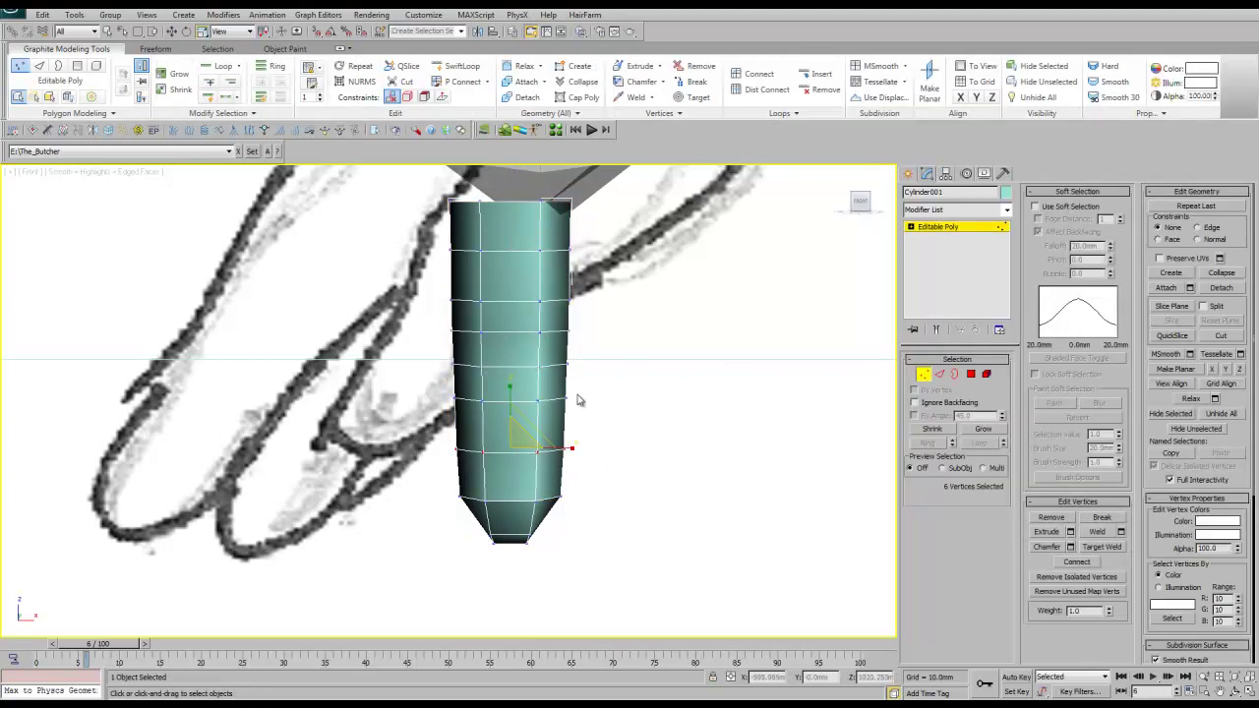
{"action": "left_click_drag", "start_coordinate": [603, 414], "coordinate": [607, 388]}
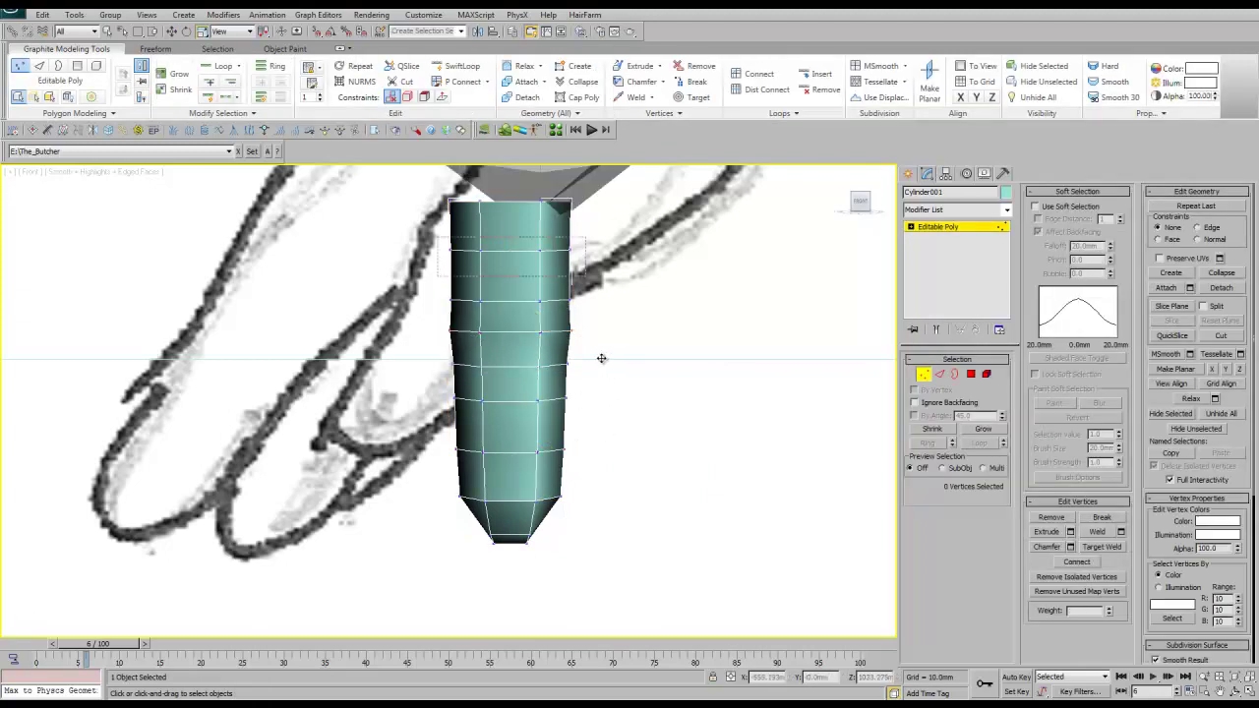
{"action": "left_click_drag", "start_coordinate": [437, 236], "coordinate": [585, 276]}
In the Left view, start placing a working pivot for the finger
{"action": "key", "text": "l"}
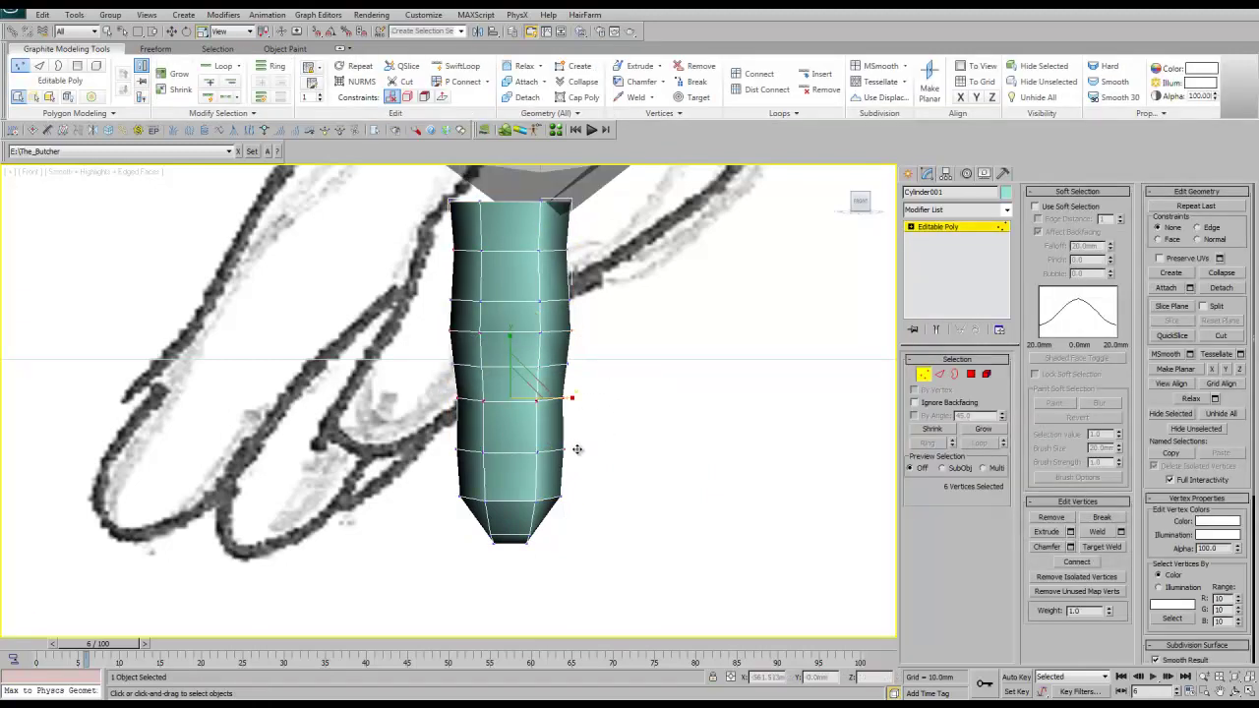
{"action": "scroll", "coordinate": [584, 449], "scroll_direction": "down", "scroll_amount": 3}
{"action": "scroll", "coordinate": [584, 450], "scroll_direction": "down", "scroll_amount": 2}
{"action": "scroll", "coordinate": [584, 449], "scroll_direction": "down", "scroll_amount": 3}
{"action": "key", "text": "z"}
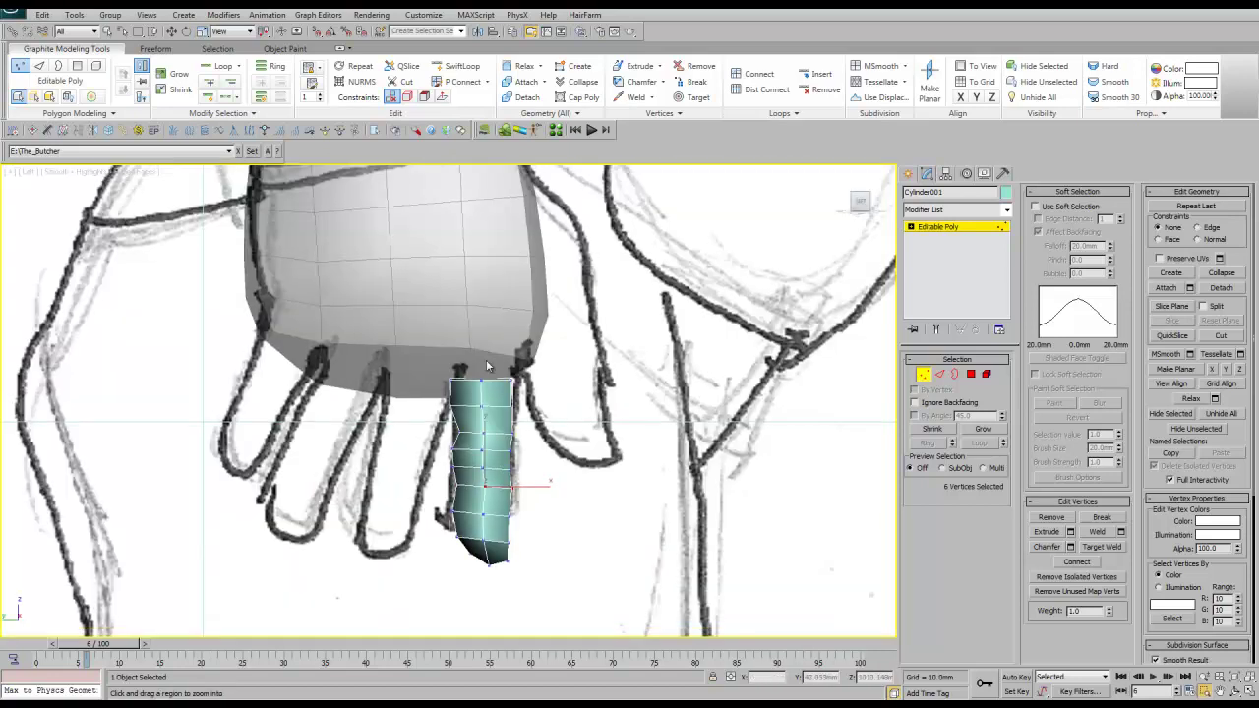
{"action": "scroll", "coordinate": [492, 357], "scroll_direction": "up", "scroll_amount": 2}
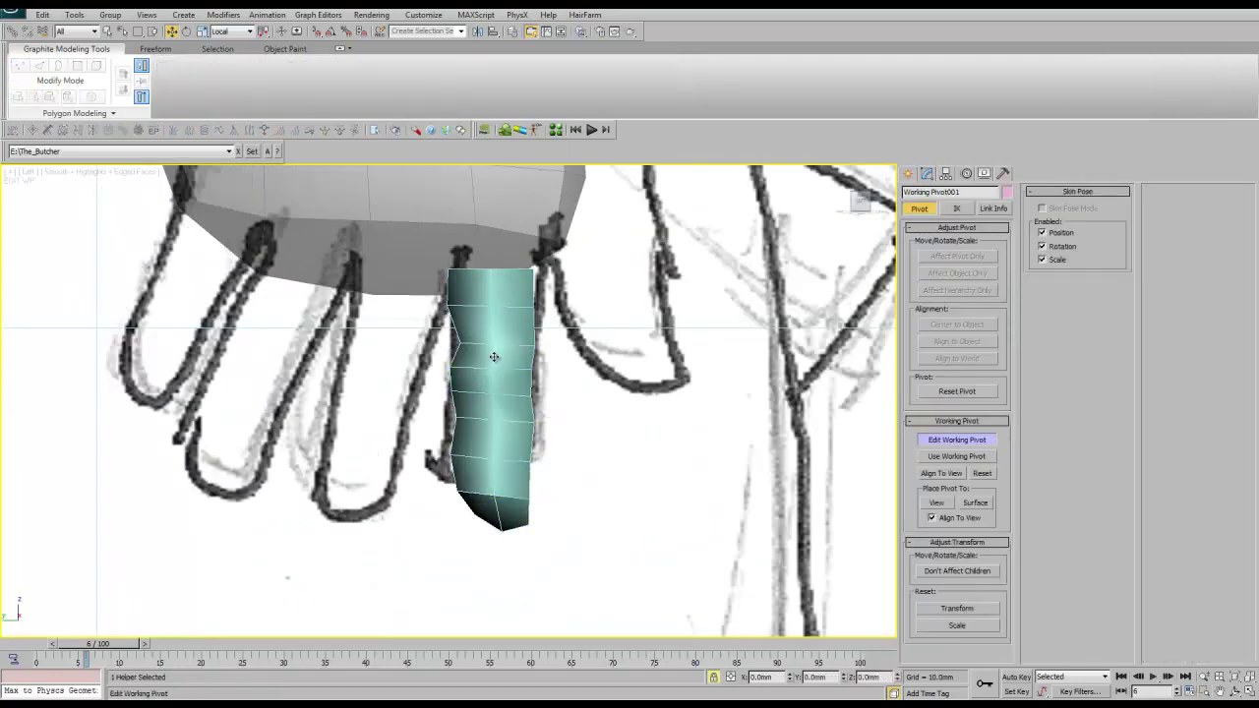
Move the working pivot onto the finger and check it in the front and side views
{"action": "key", "text": "z"}
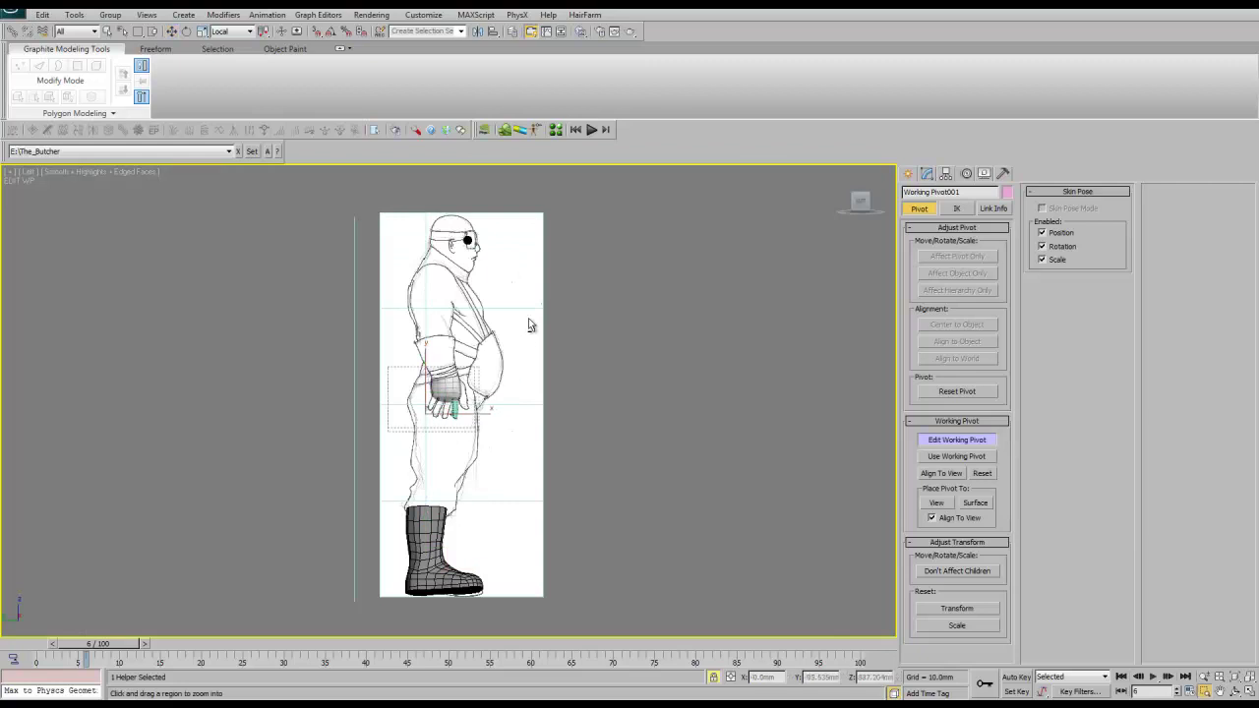
{"action": "scroll", "coordinate": [528, 317], "scroll_direction": "up", "scroll_amount": 5}
{"action": "left_click_drag", "start_coordinate": [286, 478], "coordinate": [679, 478]}
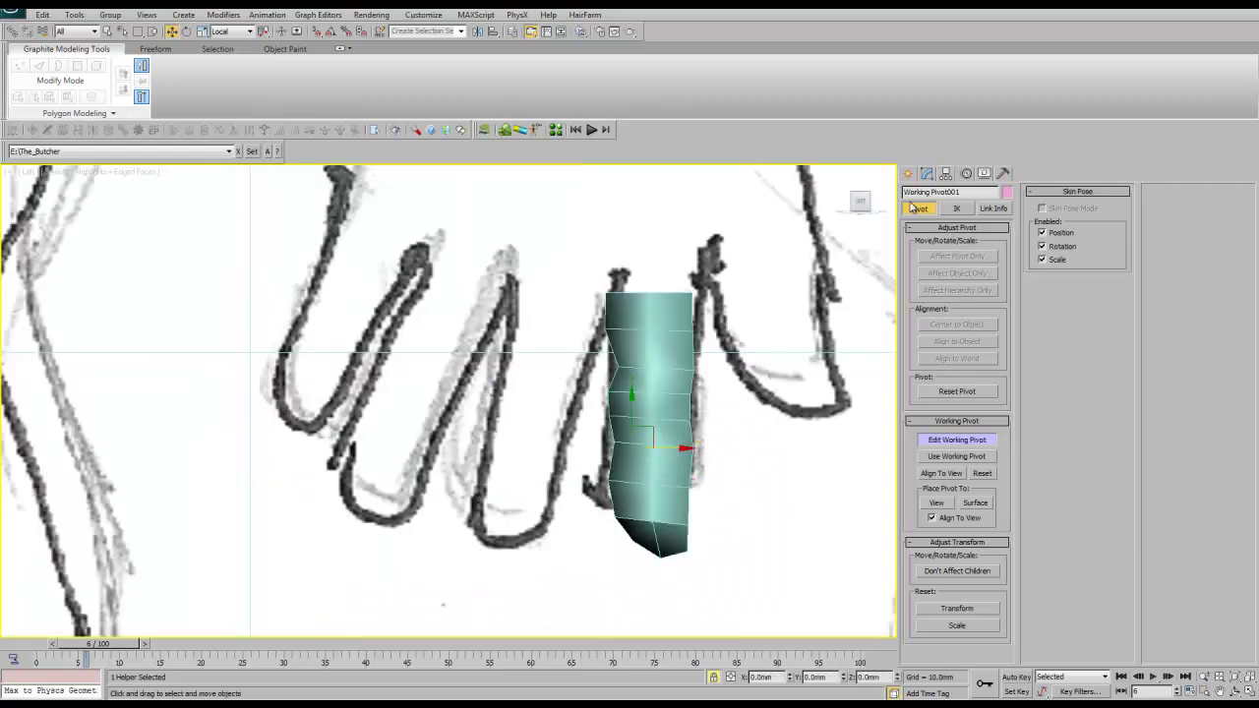
{"action": "key", "text": "f"}
{"action": "scroll", "coordinate": [364, 389], "scroll_direction": "up", "scroll_amount": 5}
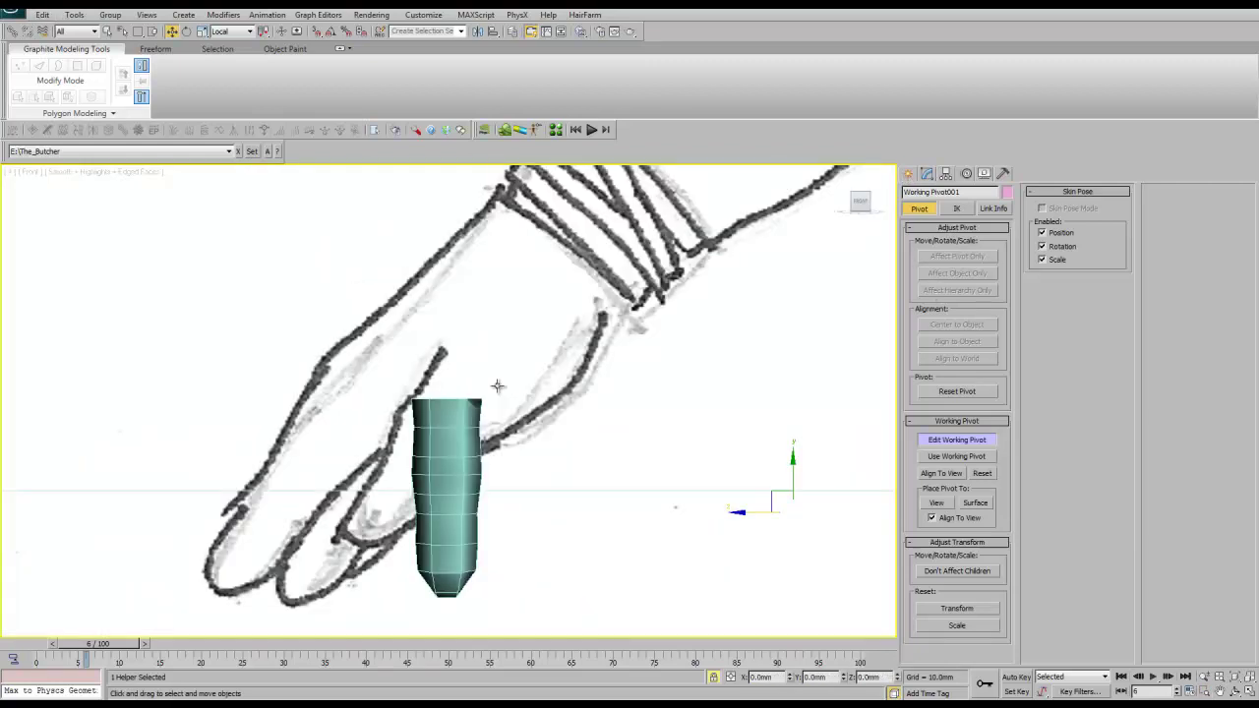
{"action": "key", "text": "l"}
{"action": "scroll", "coordinate": [478, 374], "scroll_direction": "up", "scroll_amount": 5}
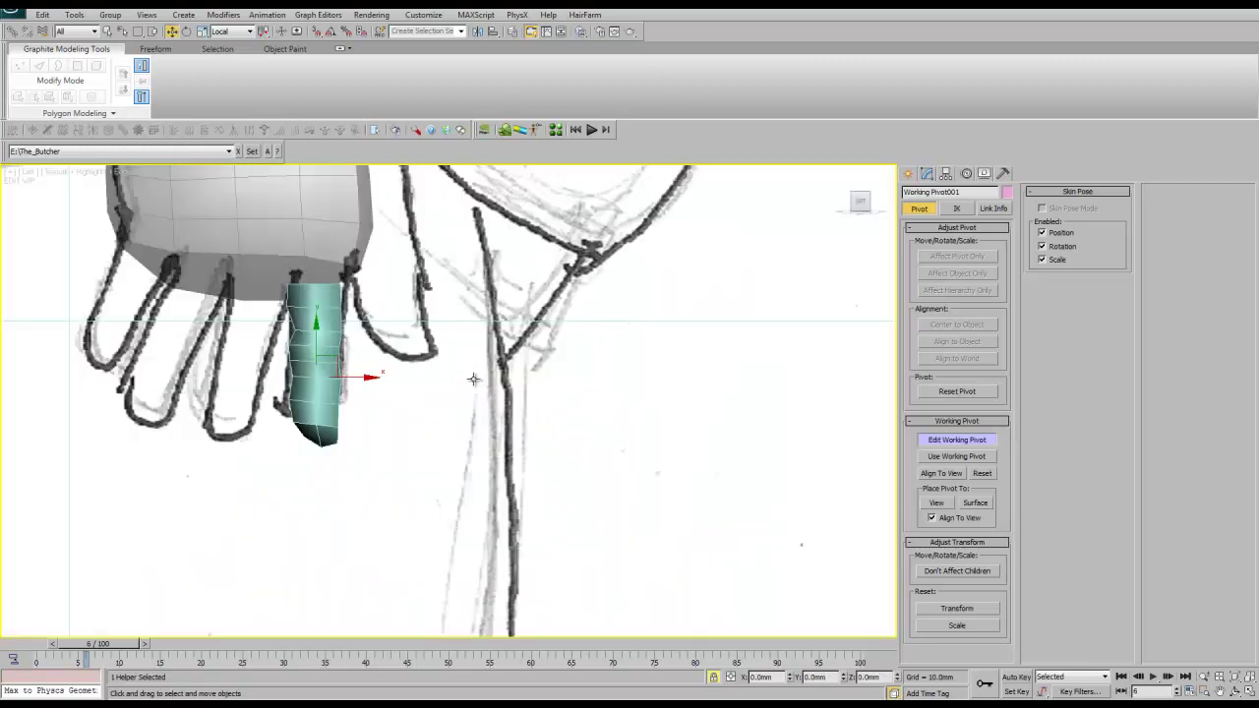
{"action": "scroll", "coordinate": [478, 374], "scroll_direction": "up", "scroll_amount": 2}
{"action": "left_click", "coordinate": [957, 440]}
Rotate the finger's lower vertex rings about the working pivot so the tip curls
{"action": "key", "text": "r"}
{"action": "key", "text": "1"}
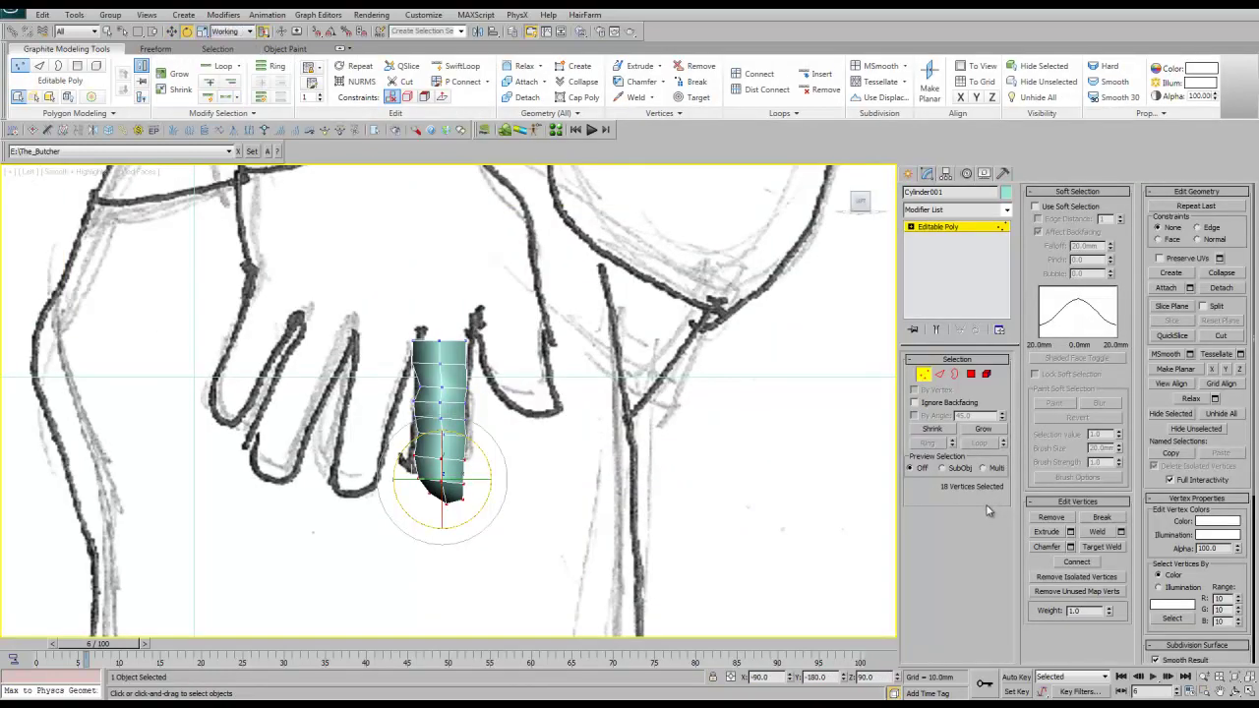
{"action": "key", "text": "z"}
{"action": "left_click_drag", "start_coordinate": [467, 334], "coordinate": [641, 483]}
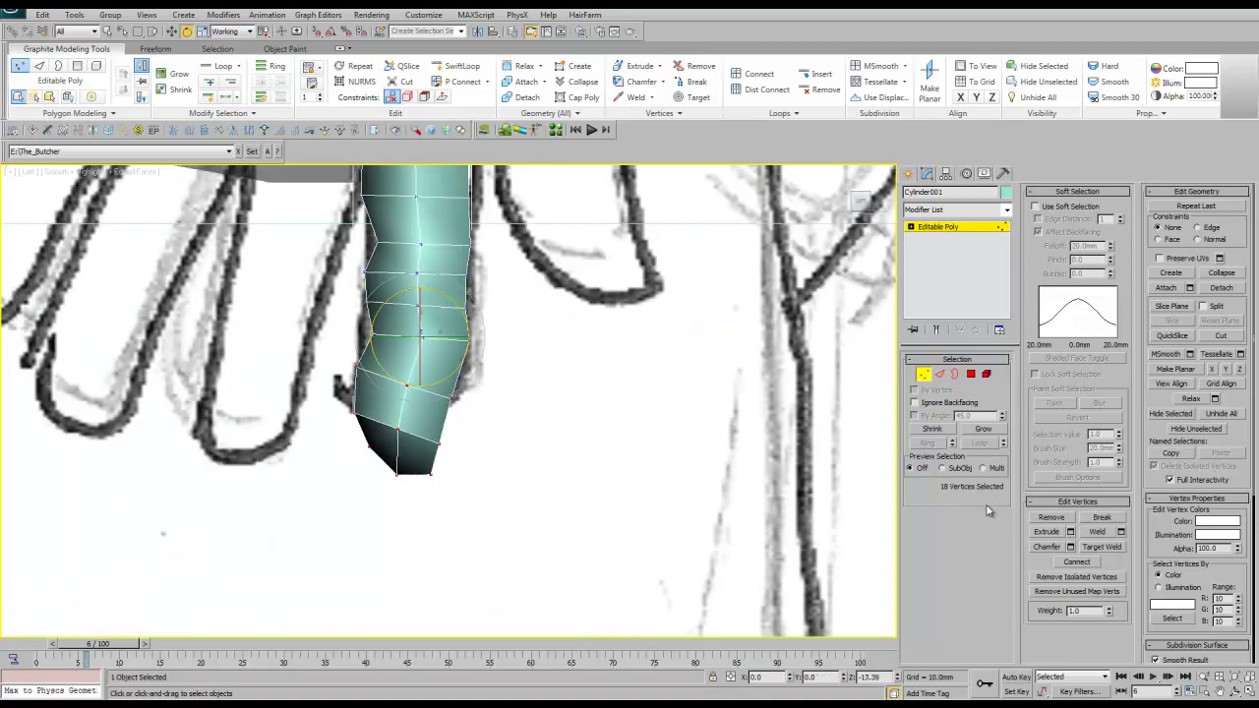
{"action": "key", "text": "Insert"}
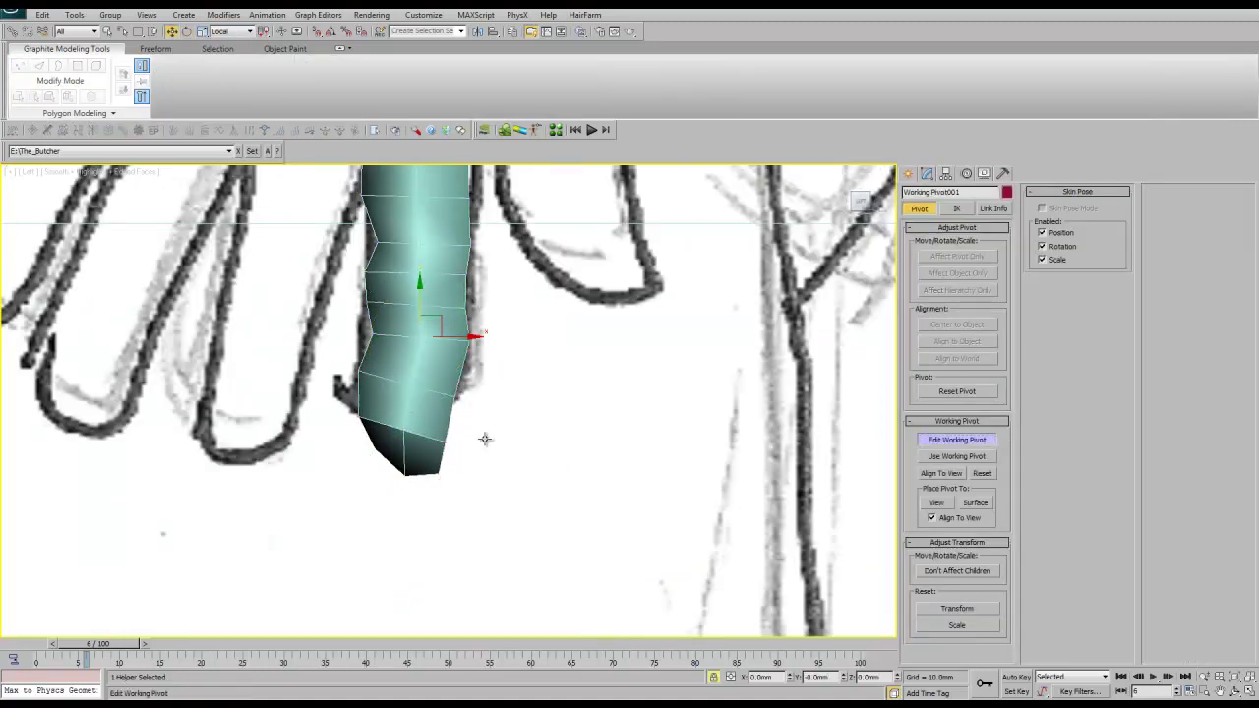
{"action": "key", "text": "Insert"}
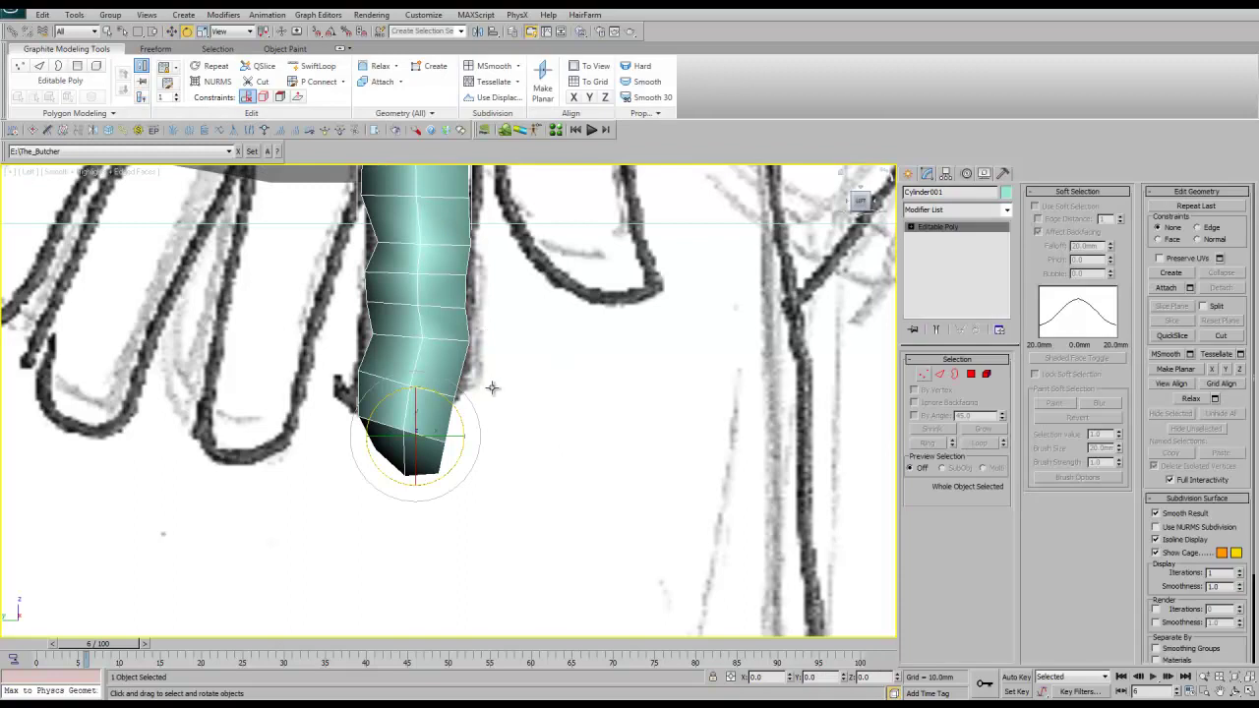
{"action": "middle_click_drag", "start_coordinate": [444, 448], "coordinate": [442, 458]}
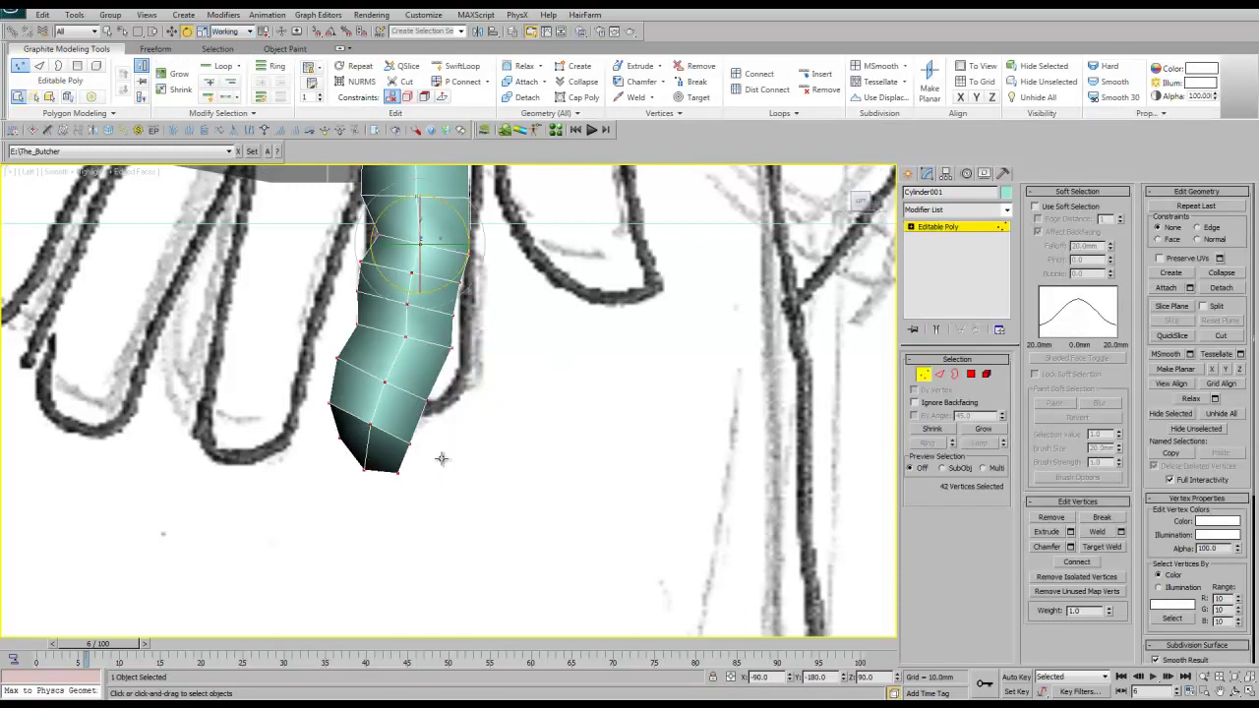
{"action": "key", "text": "w"}
{"action": "left_click", "coordinate": [415, 377]}
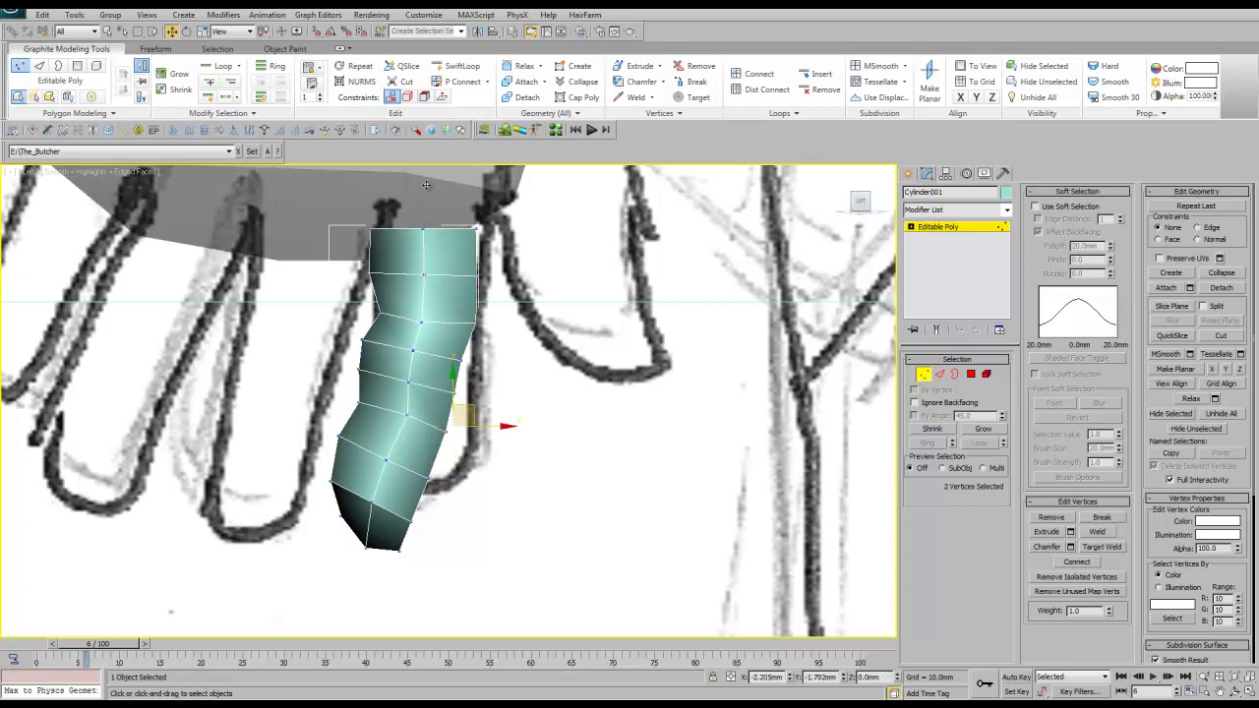
{"action": "middle_click_drag", "start_coordinate": [365, 410], "coordinate": [466, 372], "text": "alt"}
{"action": "key", "text": "shift+z"}
{"action": "key", "text": "shift+z"}
{"action": "key", "text": "shift+z"}
{"action": "key", "text": "shift+z"}
{"action": "key", "text": "shift+z"}
{"action": "key", "text": "shift+z"}
{"action": "key", "text": "shift+z"}
{"action": "key", "text": "shift+z"}
{"action": "key", "text": "shift+z"}
{"action": "key", "text": "shift+z"}
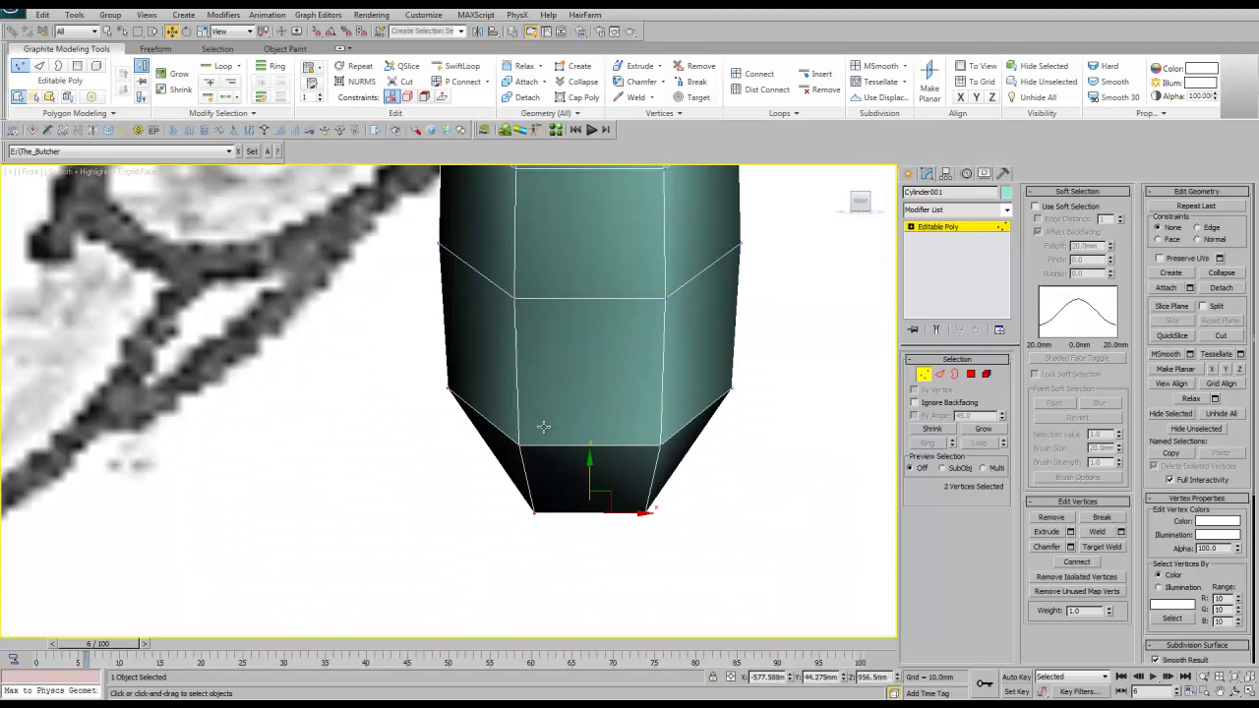
{"action": "key", "text": "shift+z"}
{"action": "key", "text": "shift+z"}
{"action": "key", "text": "shift+z"}
{"action": "key", "text": "shift+z"}
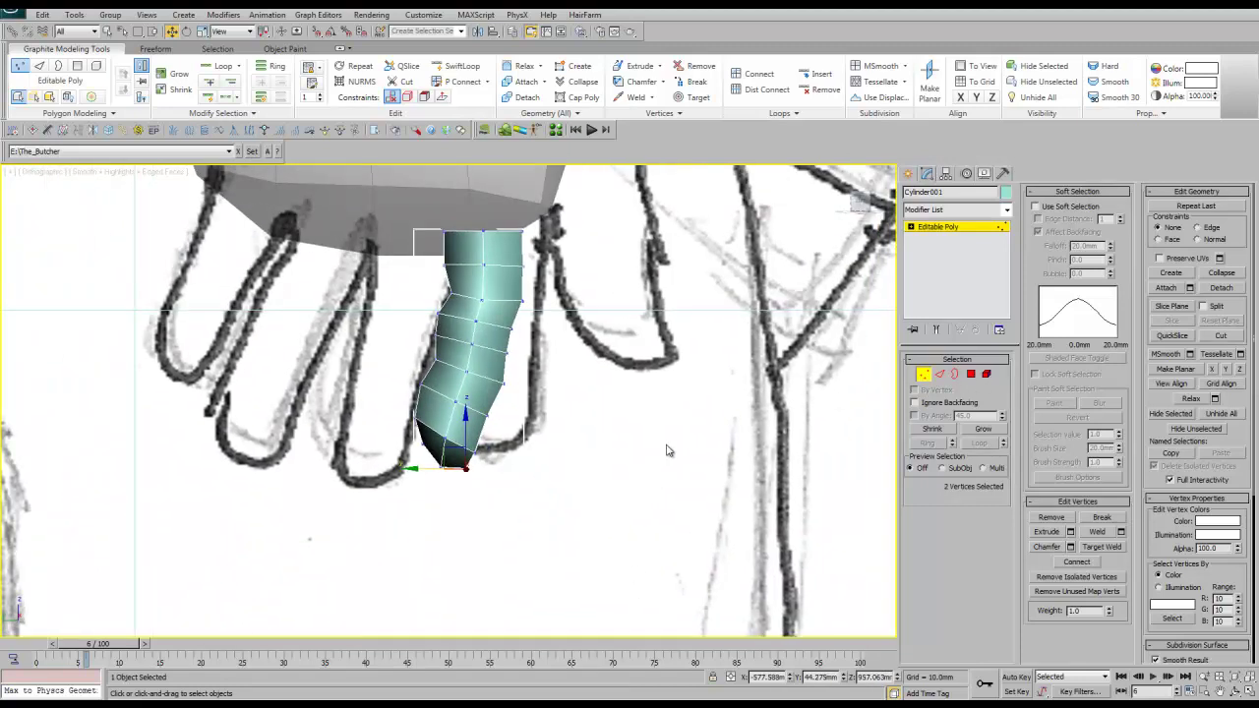
Return to object level and switch to rotating the whole finger
{"action": "key", "text": "1"}
{"action": "right_click", "coordinate": [488, 371]}
{"action": "left_click", "coordinate": [508, 379]}
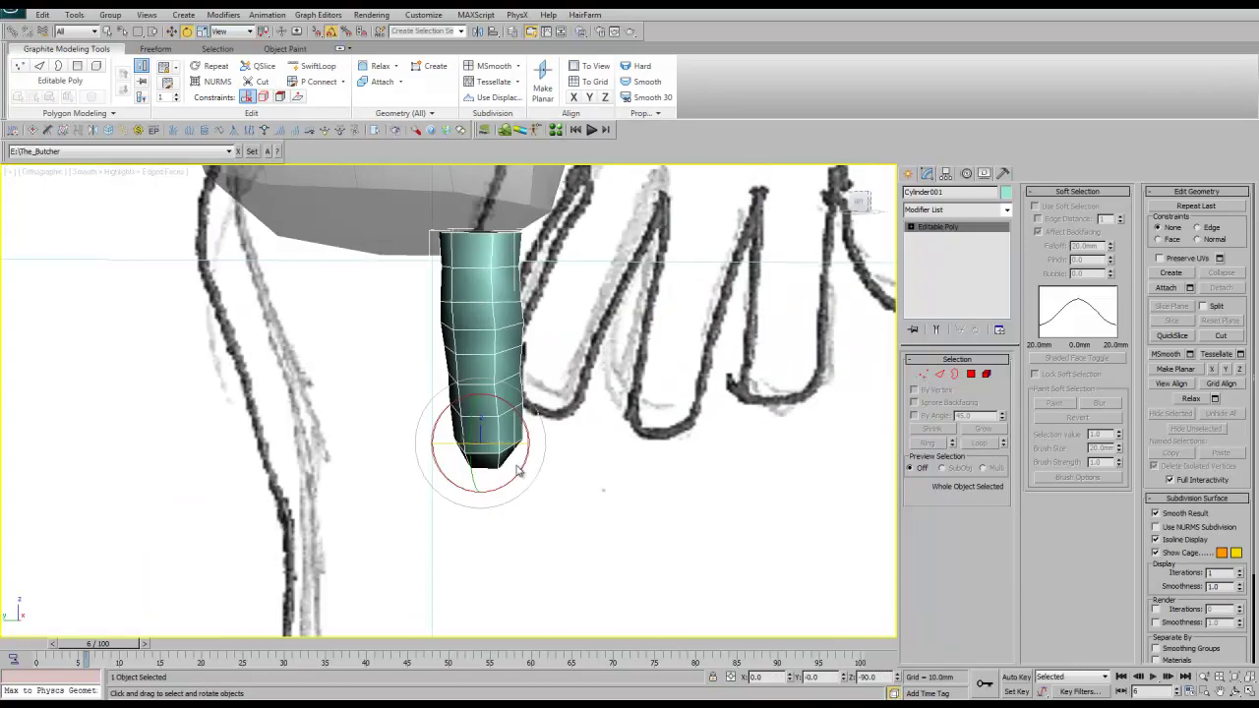
Shift the finger right under the palm and tilt it to follow the sketch
{"action": "key", "text": "w"}
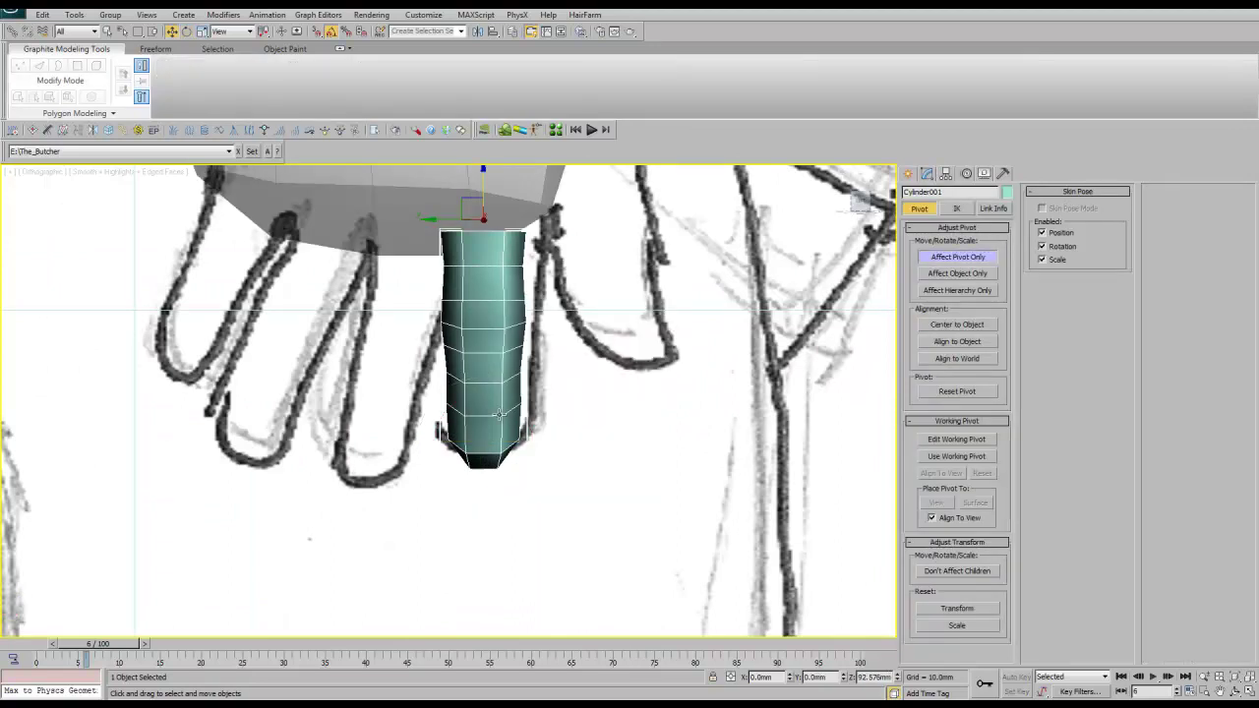
{"action": "right_click", "coordinate": [506, 309]}
{"action": "left_click", "coordinate": [548, 331]}
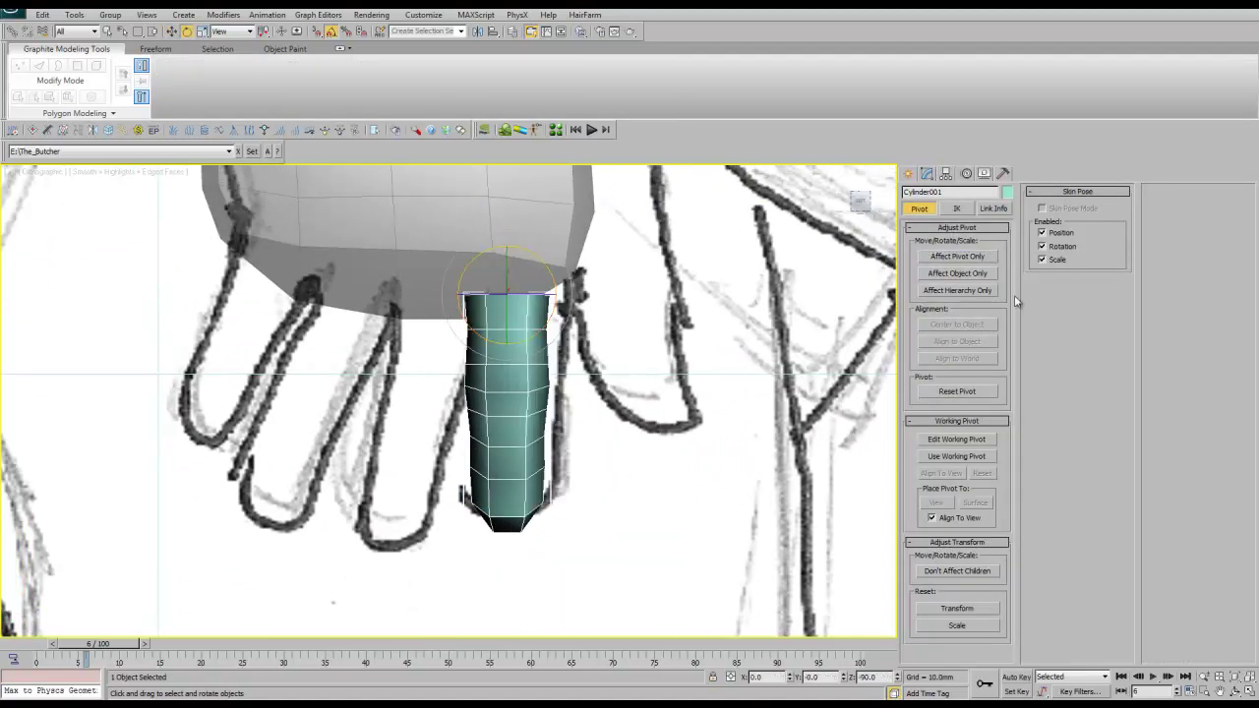
{"action": "key", "text": "w"}
{"action": "left_click_drag", "start_coordinate": [516, 423], "coordinate": [551, 423]}
{"action": "key", "text": "e"}
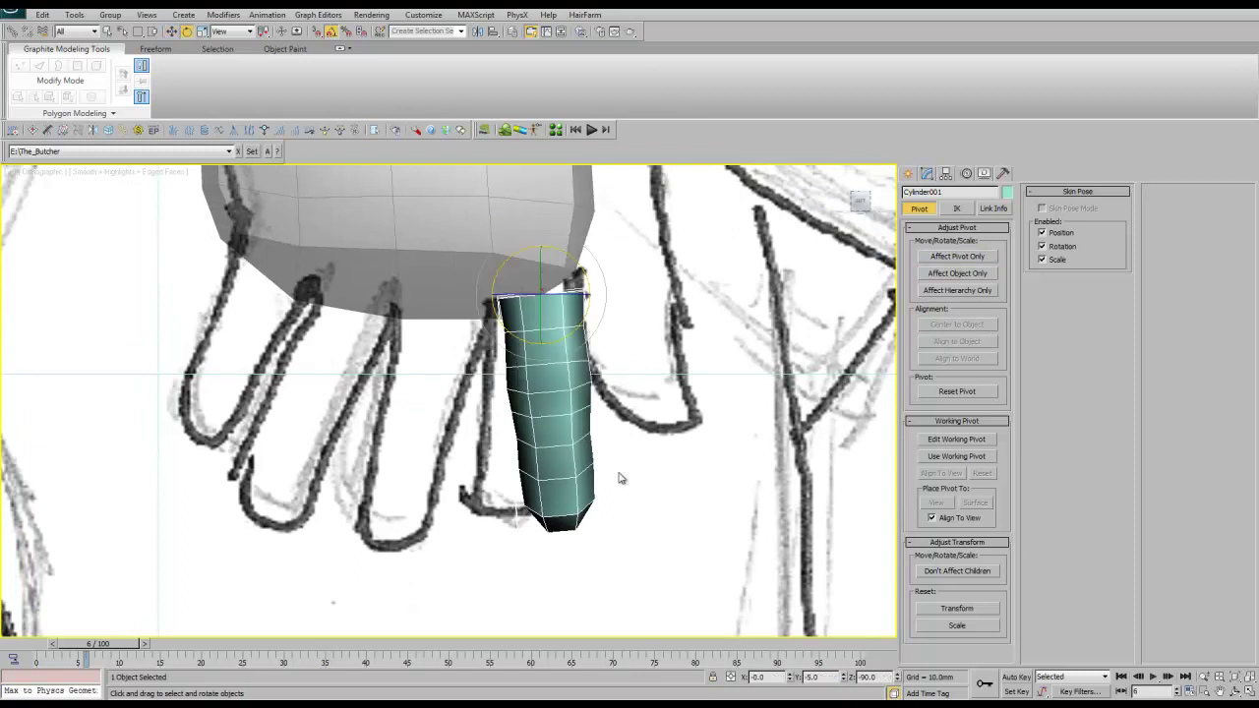
{"action": "left_click_drag", "start_coordinate": [536, 511], "coordinate": [546, 516]}
Shift-drag a copy of the finger to the left as a second finger
{"action": "right_click", "coordinate": [528, 315]}
{"action": "left_click", "coordinate": [551, 325]}
{"action": "mouse_move", "coordinate": [570, 433]}
{"action": "left_mouse_down", "text": "shift"}
{"action": "mouse_move", "coordinate": [471, 433]}
{"action": "mouse_move", "coordinate": [522, 459]}
{"action": "left_mouse_up", "text": "shift"}
{"action": "key", "text": "Return"}
{"action": "right_click", "coordinate": [463, 365]}
{"action": "left_click", "coordinate": [482, 389]}
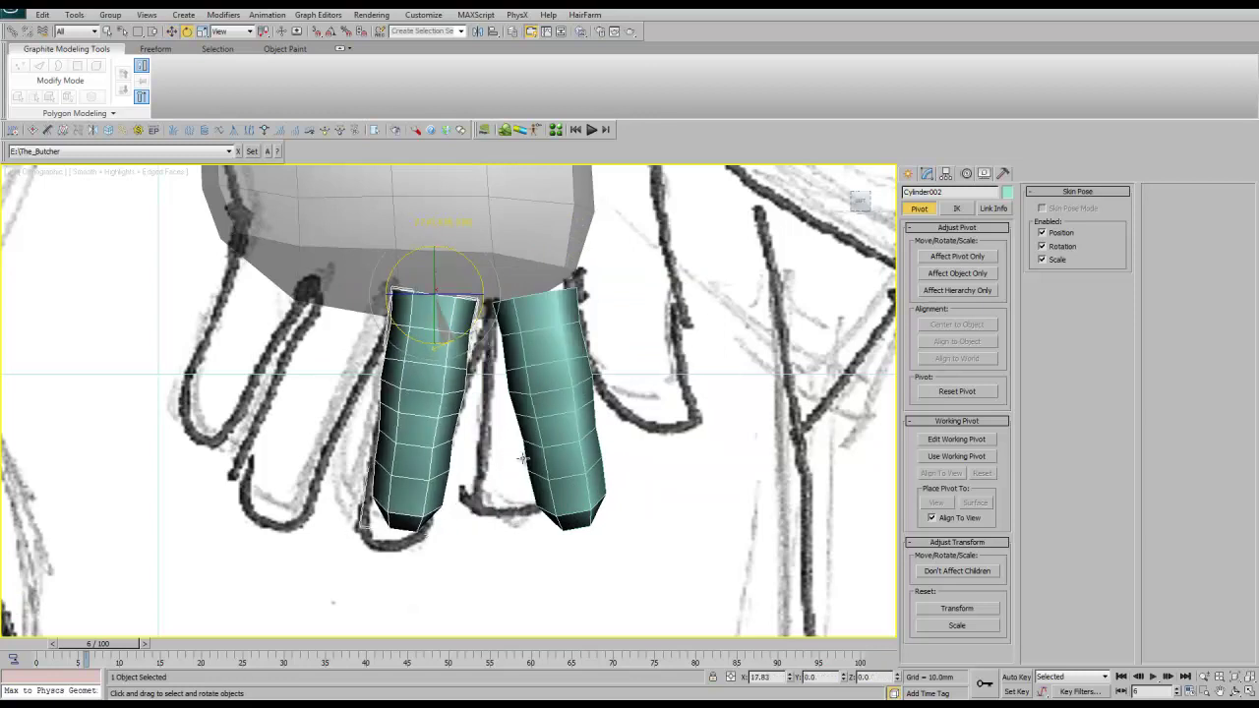
Stretch the second finger's tip with an FFD 2x2x2 lattice in local axes, then bake it
{"action": "left_click", "coordinate": [60, 79]}
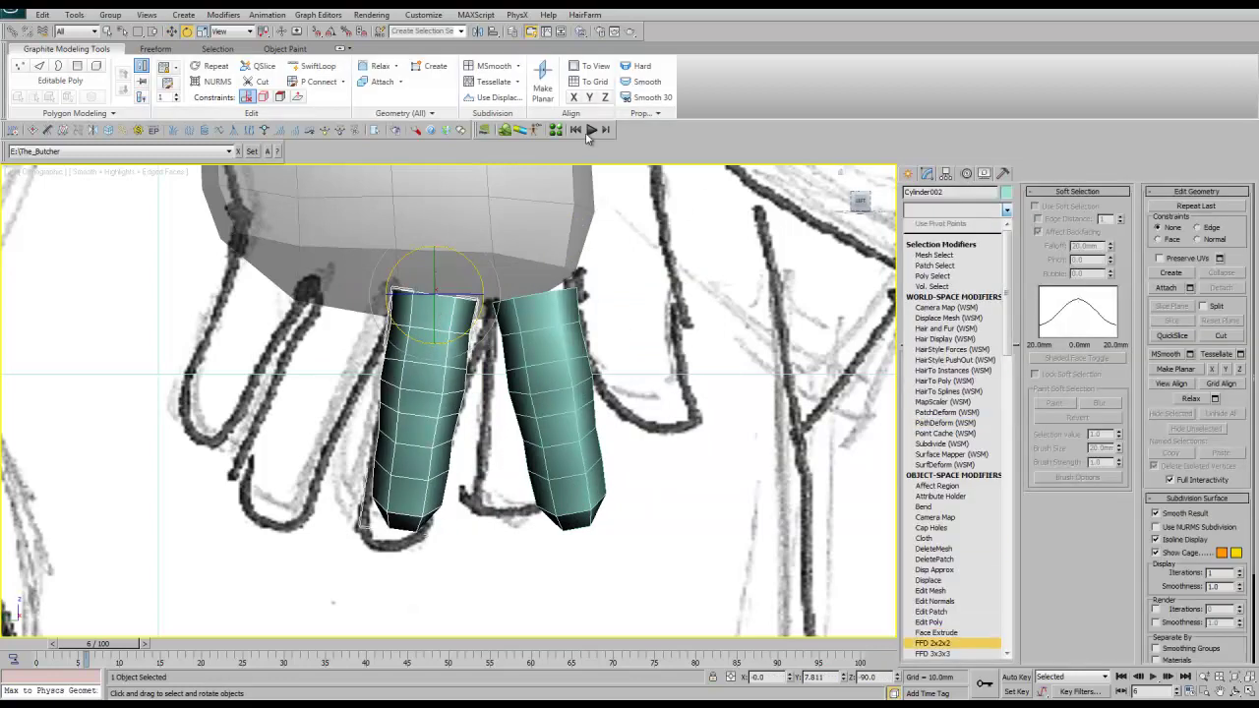
{"action": "key", "text": "Return"}
{"action": "key", "text": "1"}
{"action": "right_click", "coordinate": [439, 522]}
{"action": "left_click", "coordinate": [472, 539]}
{"action": "middle_click_drag", "start_coordinate": [537, 433], "coordinate": [561, 383]}
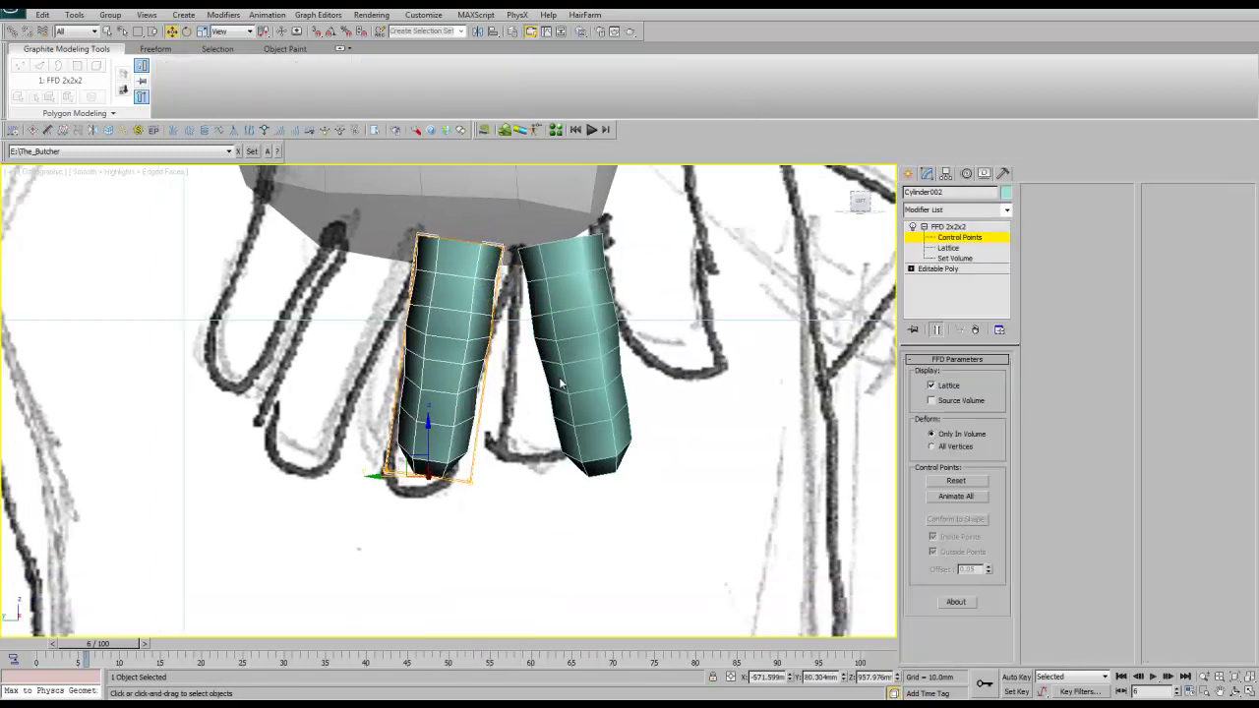
{"action": "left_click", "coordinate": [477, 414]}
{"action": "left_click_drag", "start_coordinate": [433, 463], "coordinate": [525, 454]}
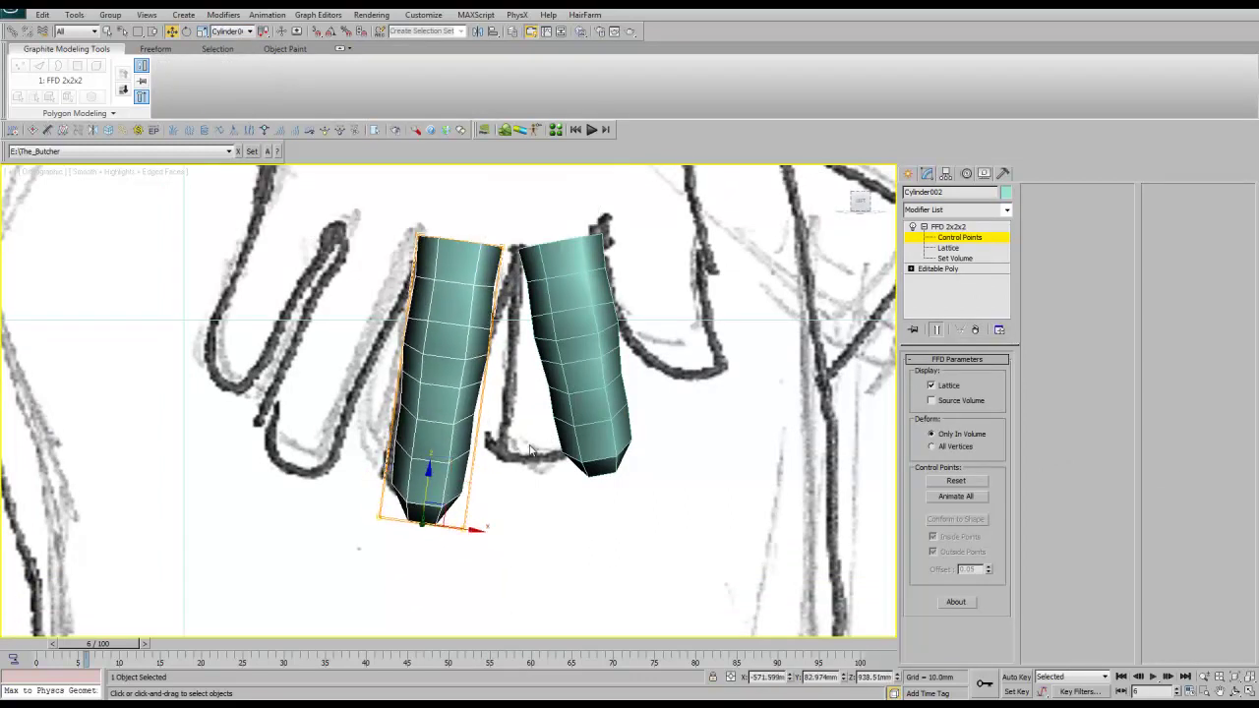
{"action": "right_click", "coordinate": [452, 394]}
{"action": "left_click", "coordinate": [580, 537]}
Copy a third finger to the left and raise it up to the palm
{"action": "mouse_move", "coordinate": [581, 413]}
{"action": "left_mouse_down", "text": "shift"}
{"action": "mouse_move", "coordinate": [456, 449]}
{"action": "mouse_move", "coordinate": [478, 464]}
{"action": "left_mouse_up", "text": "shift"}
{"action": "left_click", "coordinate": [630, 408]}
{"action": "key", "text": "e"}
{"action": "right_click", "coordinate": [371, 387]}
{"action": "left_click", "coordinate": [388, 401]}
{"action": "left_click_drag", "start_coordinate": [388, 404], "coordinate": [482, 517]}
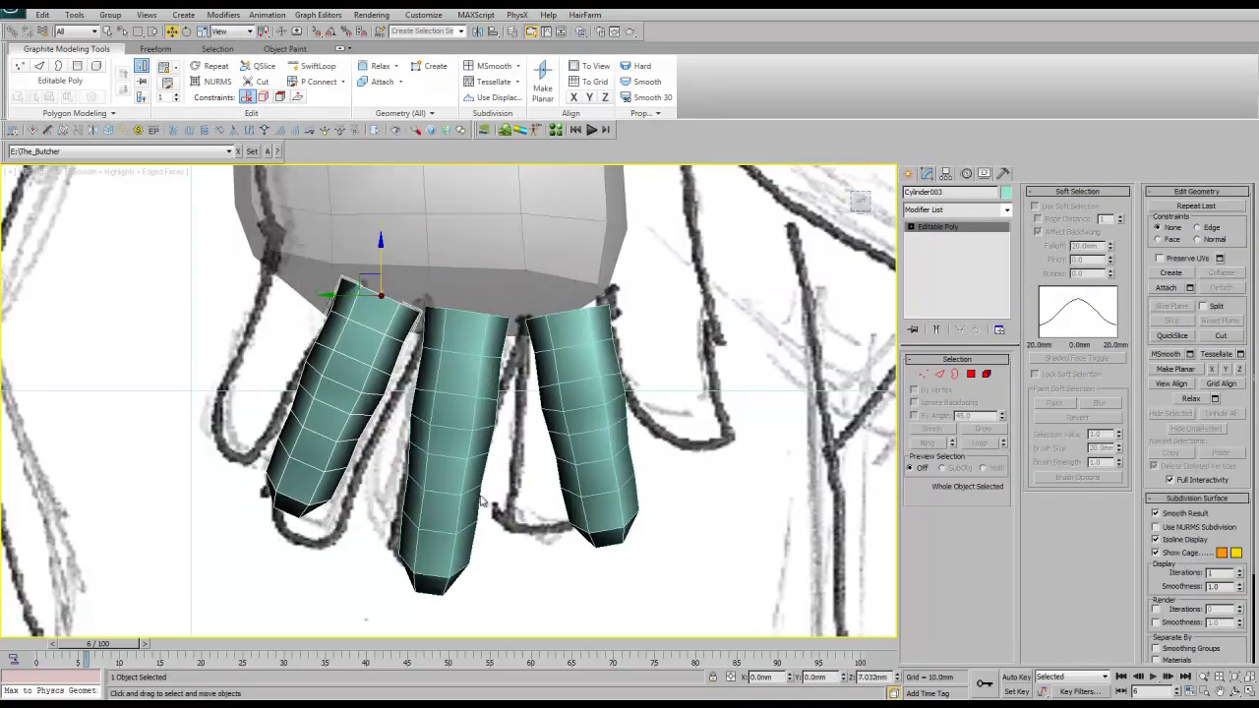
Copy a fourth finger from the left one and raise it against the palm
{"action": "mouse_move", "coordinate": [408, 407]}
{"action": "left_mouse_down", "text": "shift"}
{"action": "mouse_move", "coordinate": [324, 378]}
{"action": "mouse_move", "coordinate": [210, 633]}
{"action": "left_mouse_up", "text": "shift"}
{"action": "left_click", "coordinate": [634, 407]}
{"action": "right_click", "coordinate": [311, 300]}
{"action": "left_click", "coordinate": [328, 325]}
{"action": "right_click", "coordinate": [295, 285]}
{"action": "left_click", "coordinate": [311, 300]}
{"action": "left_click_drag", "start_coordinate": [282, 239], "coordinate": [295, 253]}
Slim the outer finger with an FFD 2x2x2 lattice, working in local axes
{"action": "left_click", "coordinate": [957, 209]}
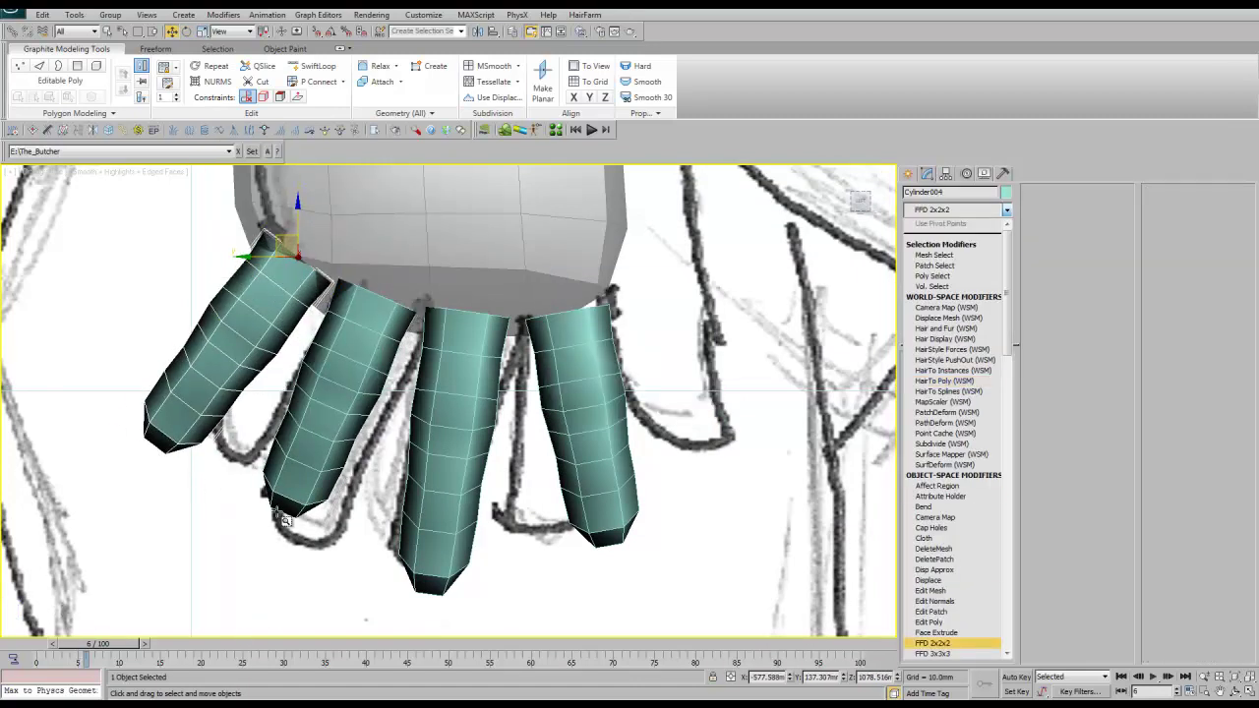
{"action": "left_click", "coordinate": [945, 551]}
{"action": "scroll", "coordinate": [607, 499], "scroll_direction": "up", "scroll_amount": 5}
{"action": "scroll", "coordinate": [607, 500], "scroll_direction": "down", "scroll_amount": 5}
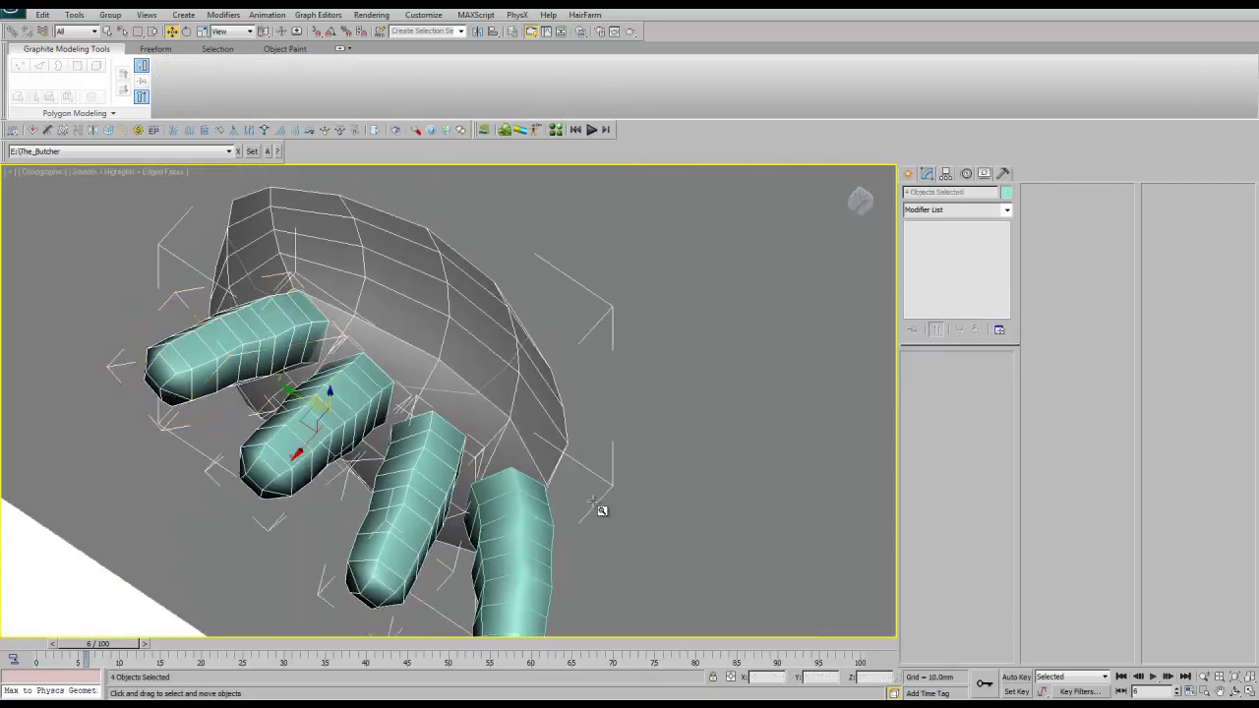
{"action": "middle_click_drag", "start_coordinate": [519, 415], "coordinate": [480, 409], "text": "alt"}
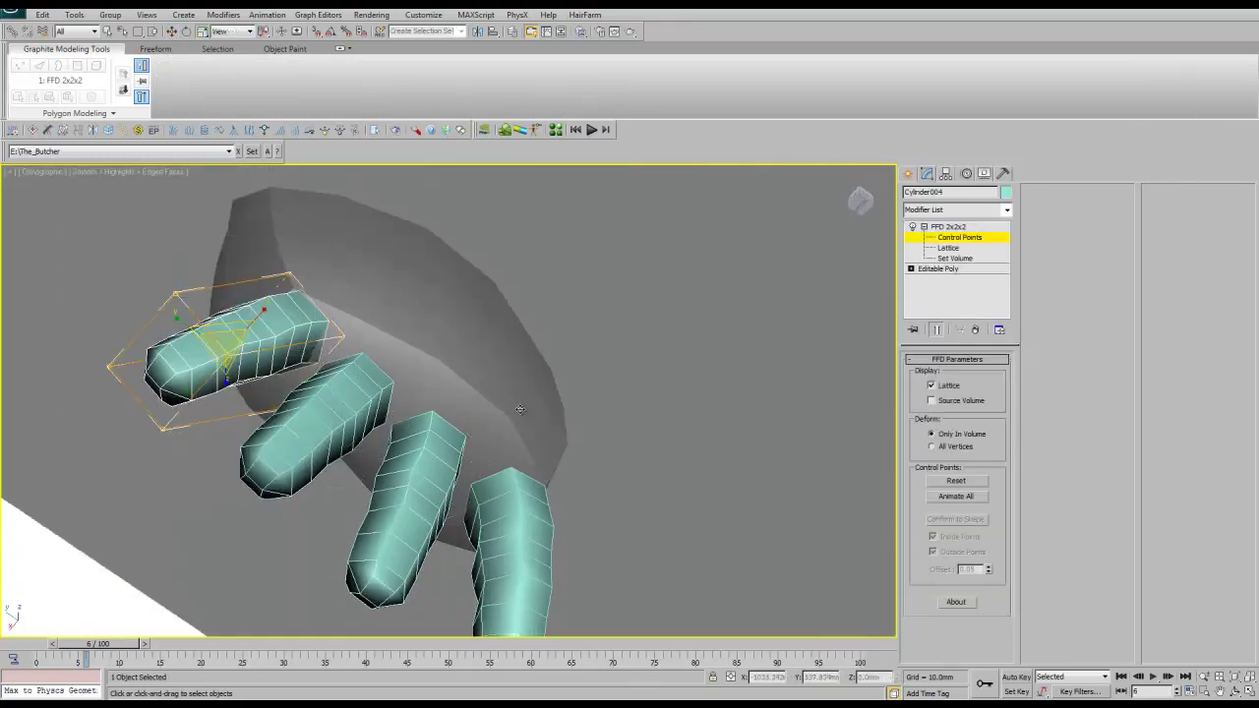
{"action": "key", "text": "f"}
{"action": "left_click_drag", "start_coordinate": [492, 394], "coordinate": [492, 421]}
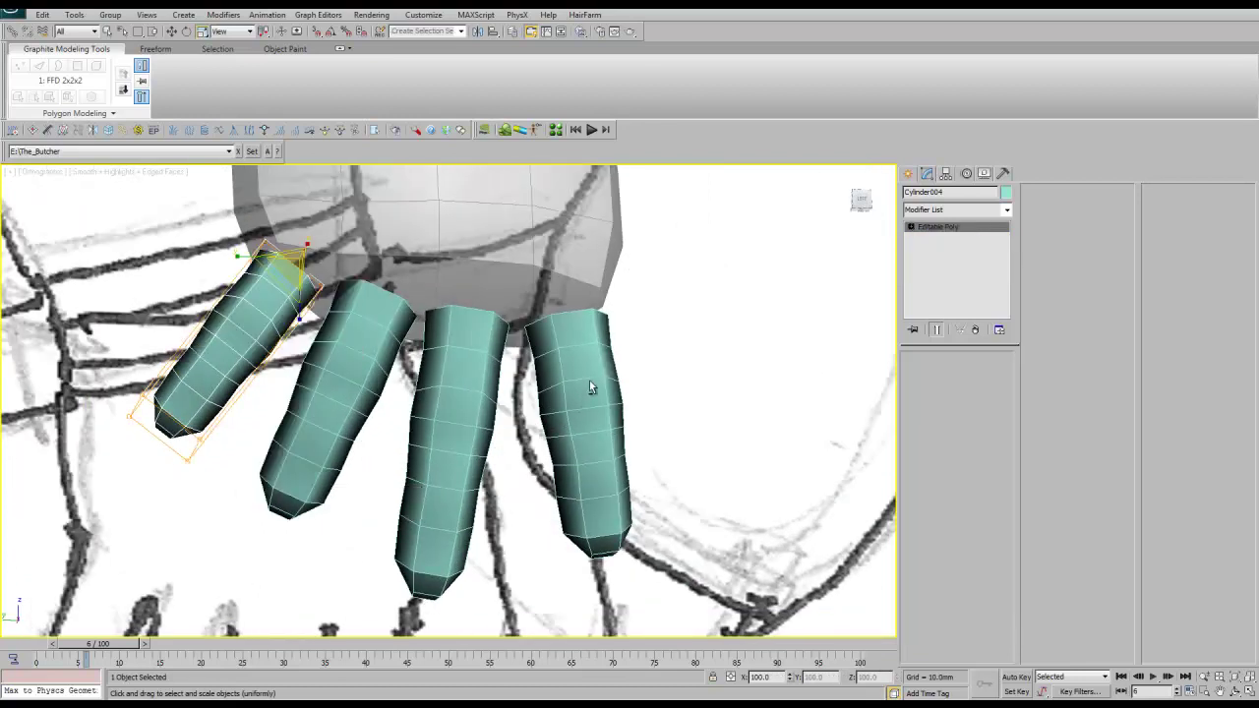
{"action": "right_click", "coordinate": [283, 280], "text": "alt"}
{"action": "left_click", "coordinate": [299, 263]}
Shift the column of palm edge vertices slightly left to match the sketch
{"action": "key", "text": "alt+q"}
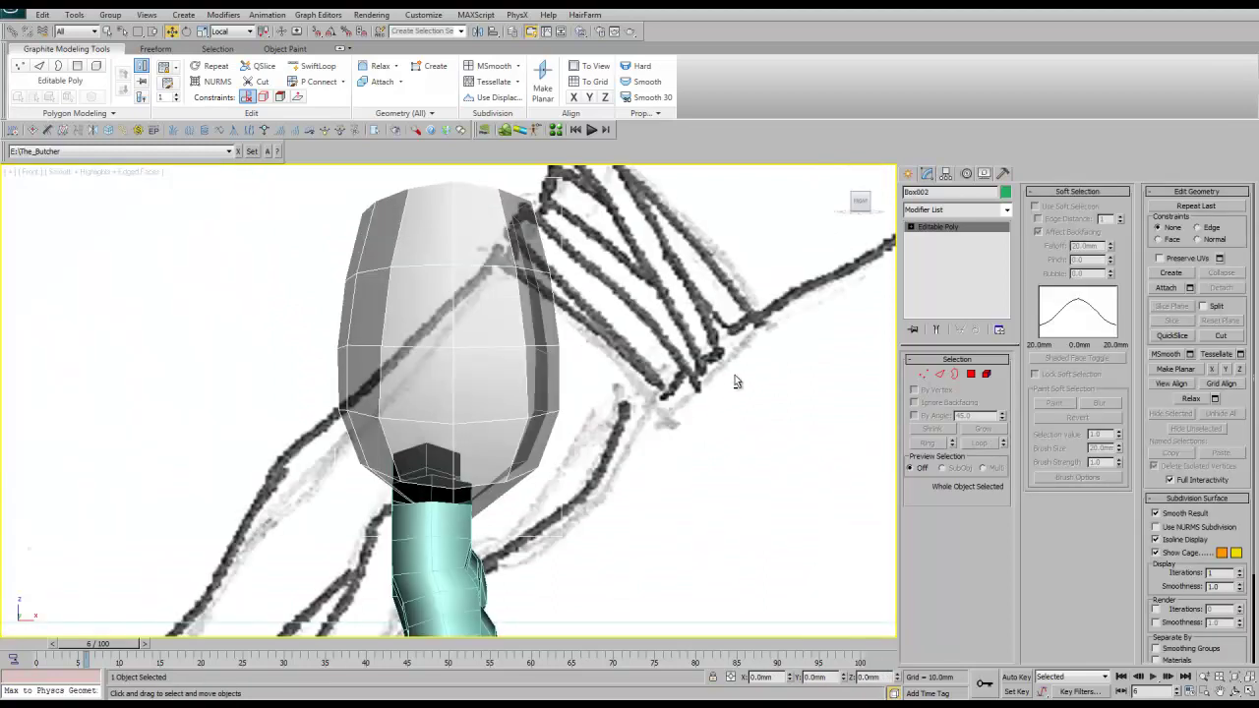
{"action": "key", "text": "1"}
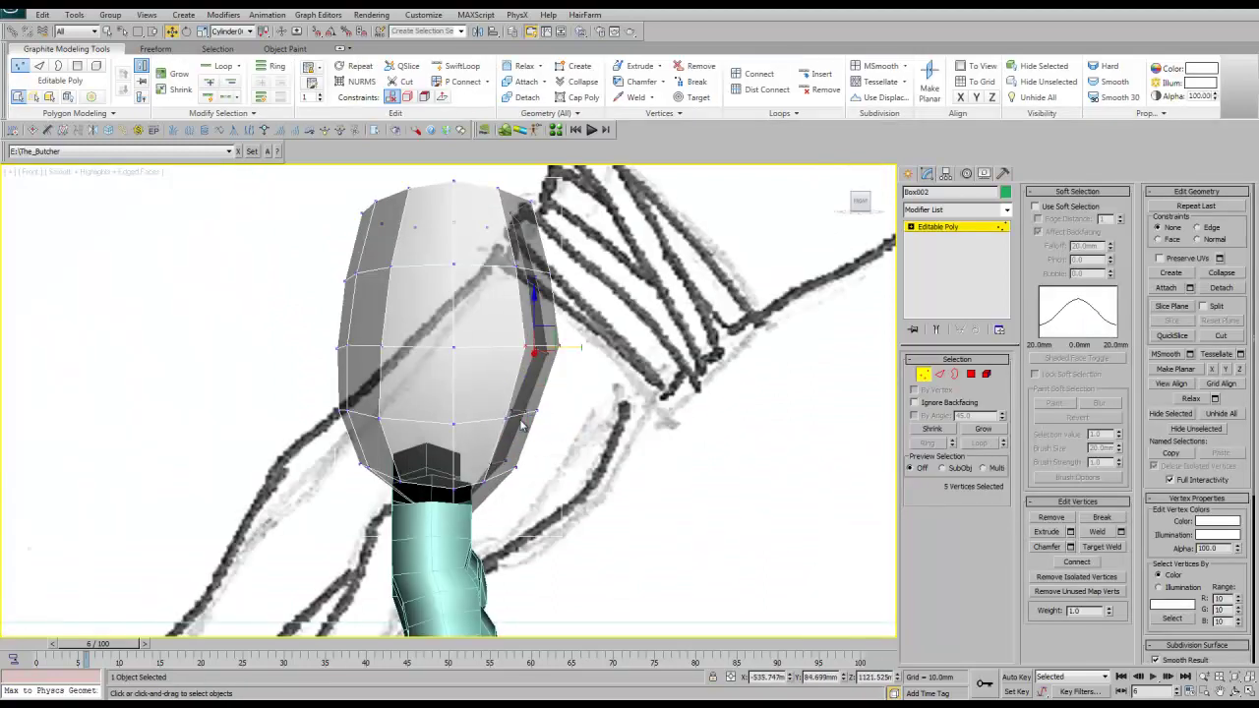
{"action": "double_click", "coordinate": [521, 425]}
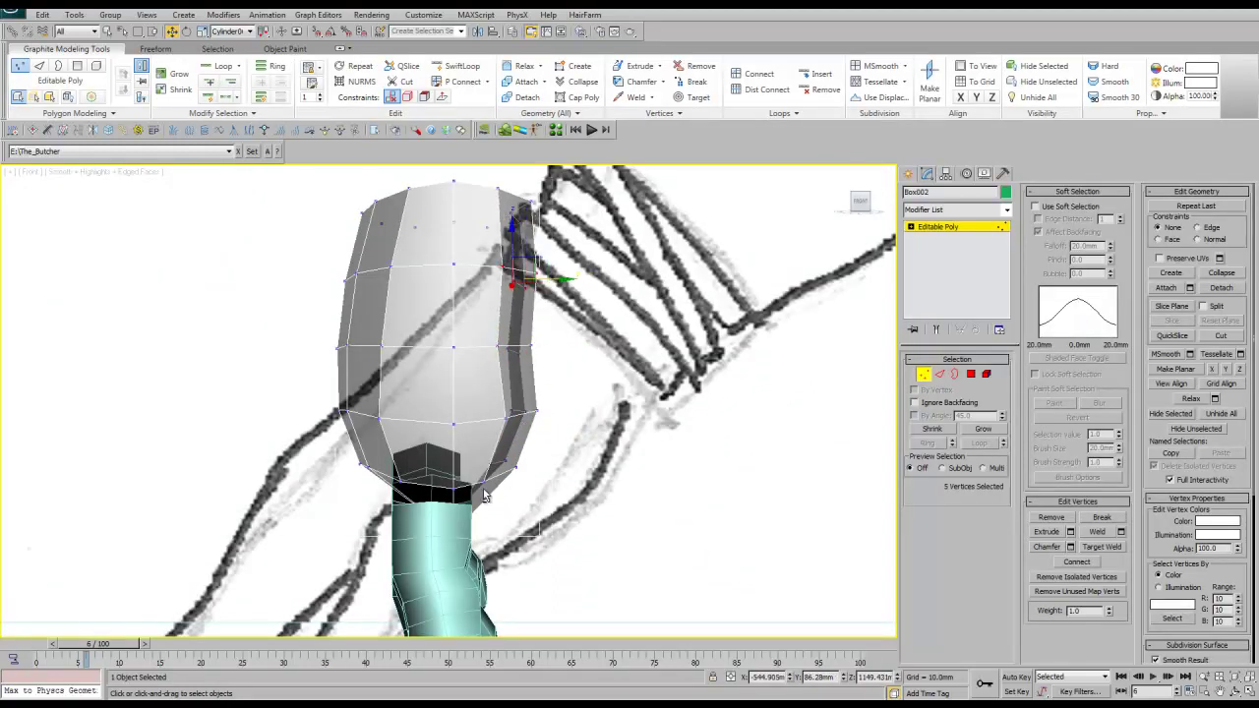
{"action": "left_click_drag", "start_coordinate": [523, 501], "coordinate": [517, 501]}
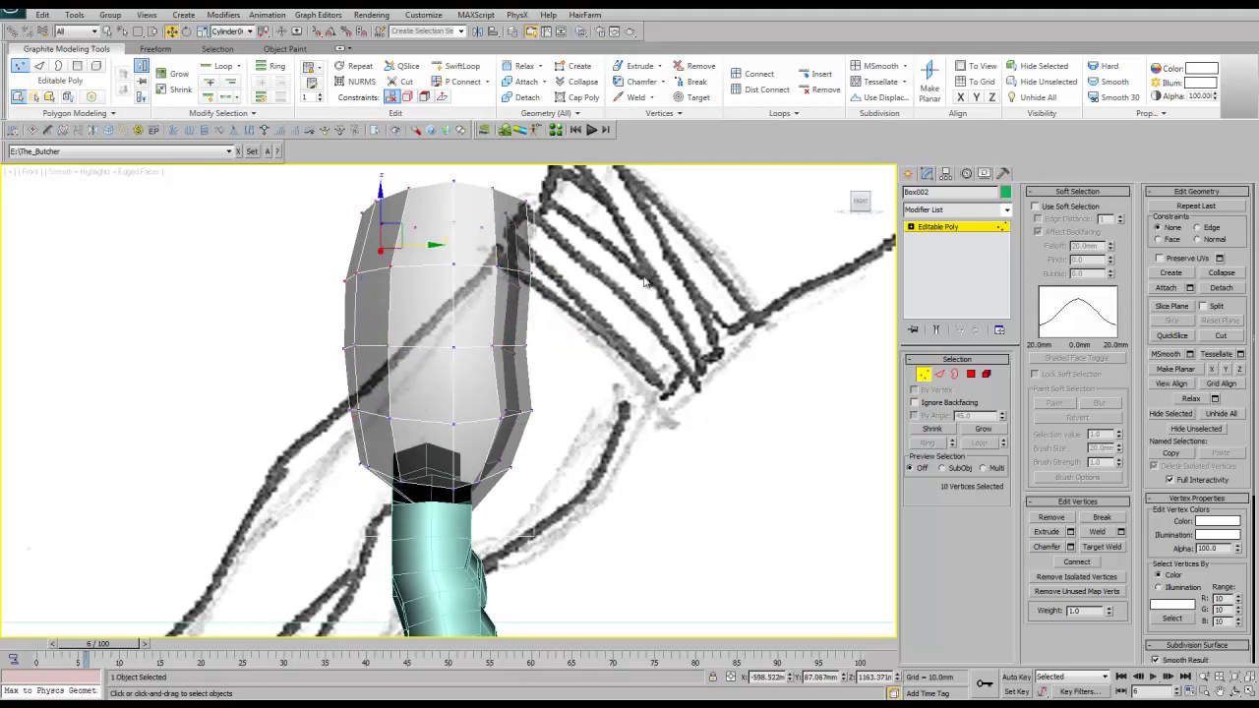
Review the hand in front, side and wireframe views, zooming in on the wrist
{"action": "middle_click_drag", "start_coordinate": [462, 413], "coordinate": [458, 448], "text": "alt"}
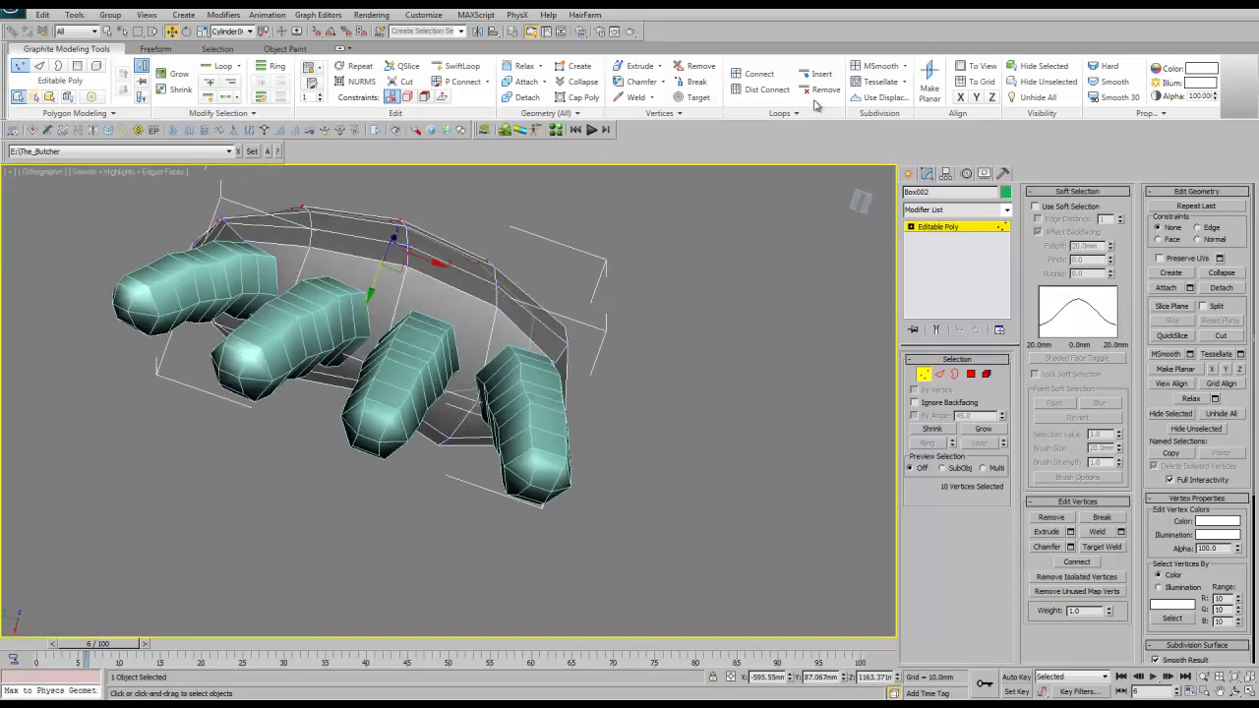
{"action": "middle_click_drag", "start_coordinate": [460, 485], "coordinate": [636, 331], "text": "alt"}
{"action": "key", "text": "f"}
{"action": "key", "text": "l"}
{"action": "key", "text": "f"}
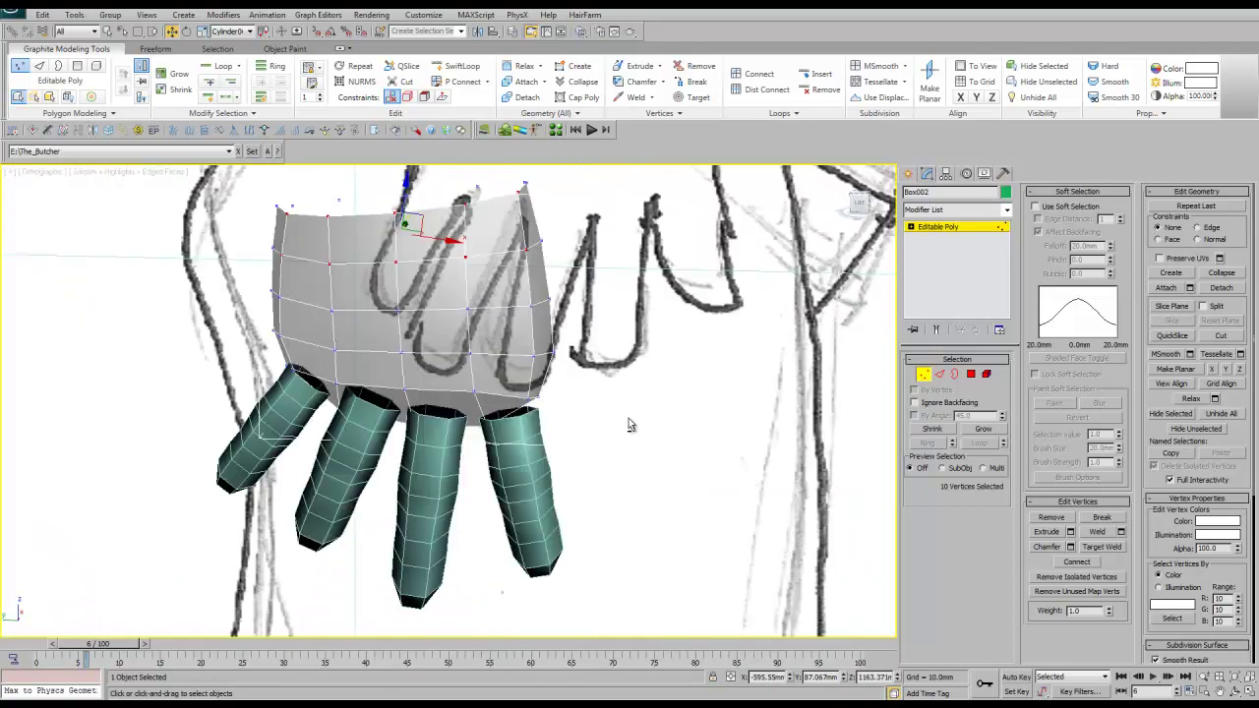
{"action": "key", "text": "l"}
{"action": "scroll", "coordinate": [634, 425], "scroll_direction": "down", "scroll_amount": 5}
{"action": "key", "text": "f"}
{"action": "scroll", "coordinate": [560, 424], "scroll_direction": "up", "scroll_amount": 5}
{"action": "scroll", "coordinate": [567, 425], "scroll_direction": "up", "scroll_amount": 3}
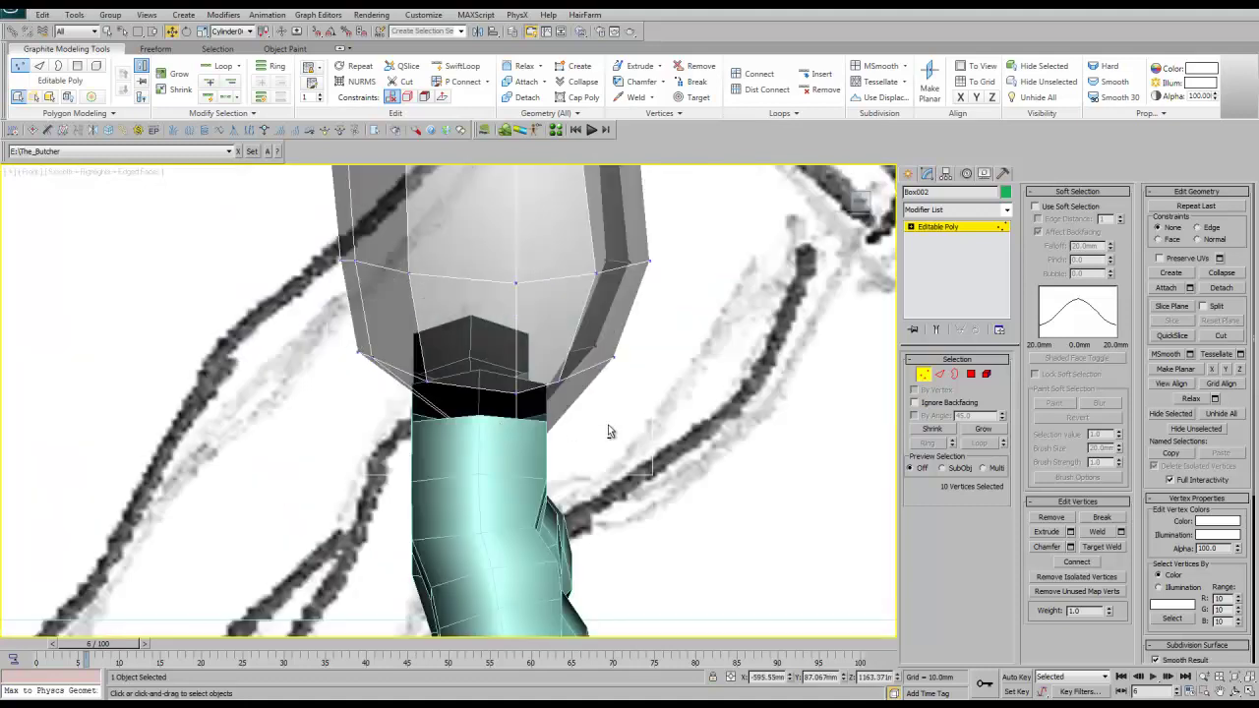
{"action": "scroll", "coordinate": [623, 431], "scroll_direction": "up", "scroll_amount": 3}
{"action": "key", "text": "ctrl+z"}
{"action": "key", "text": "F3"}
{"action": "key", "text": "ctrl+w"}
{"action": "left_click_drag", "start_coordinate": [431, 449], "coordinate": [440, 438]}
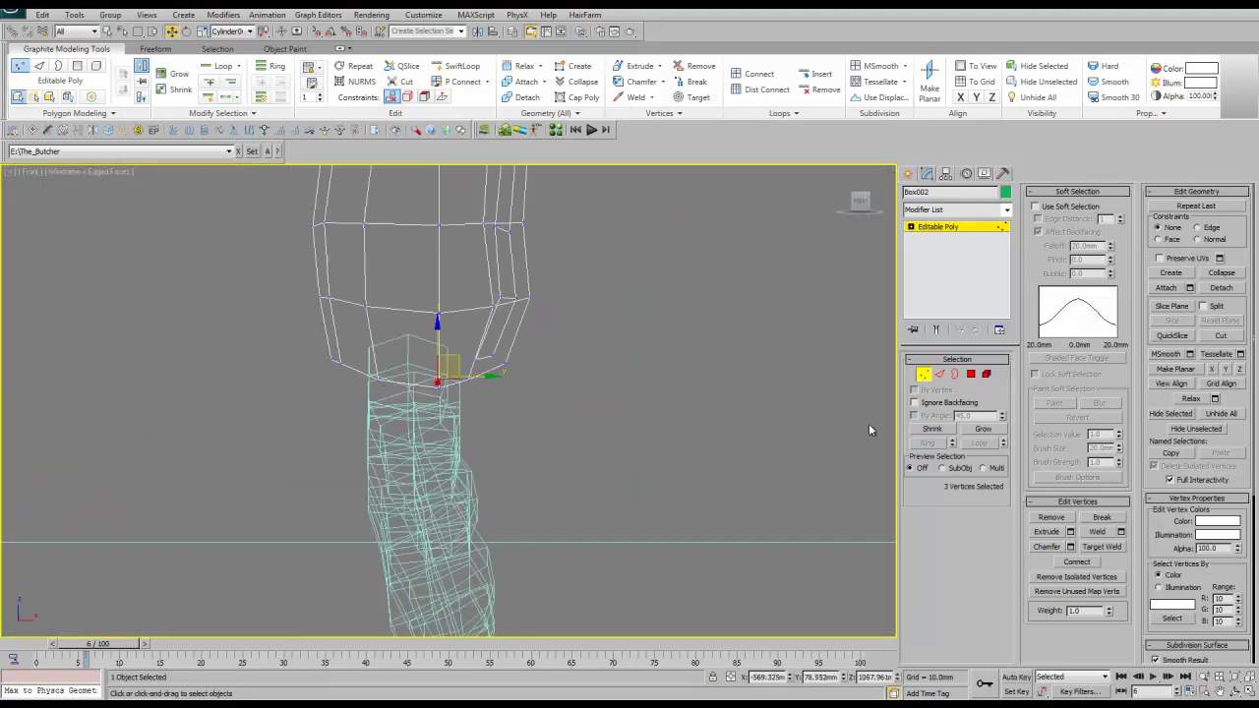
Leave palm vertex editing, select Cylinder005 and hide the palm to isolate it
{"action": "key", "text": "shift+z"}
{"action": "key", "text": "shift+z"}
{"action": "key", "text": "shift+z"}
{"action": "key", "text": "shift+z"}
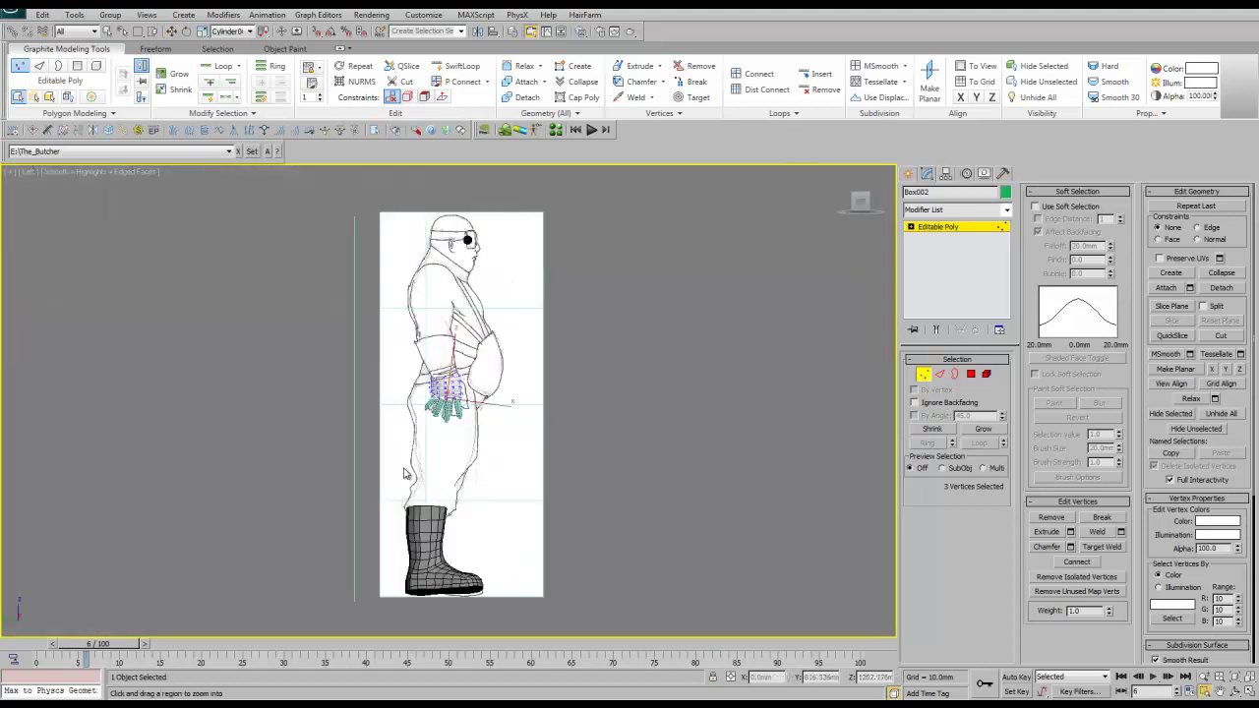
{"action": "key", "text": "shift+z"}
{"action": "key", "text": "shift+z"}
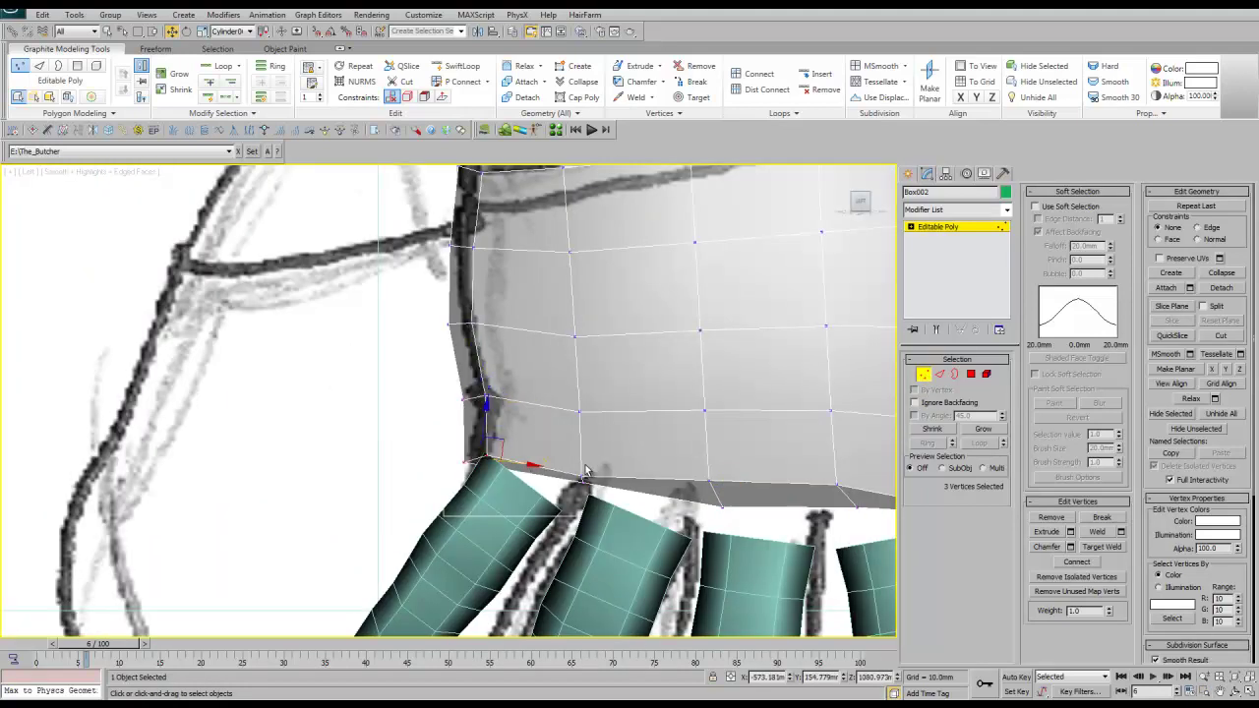
{"action": "key", "text": "shift+z"}
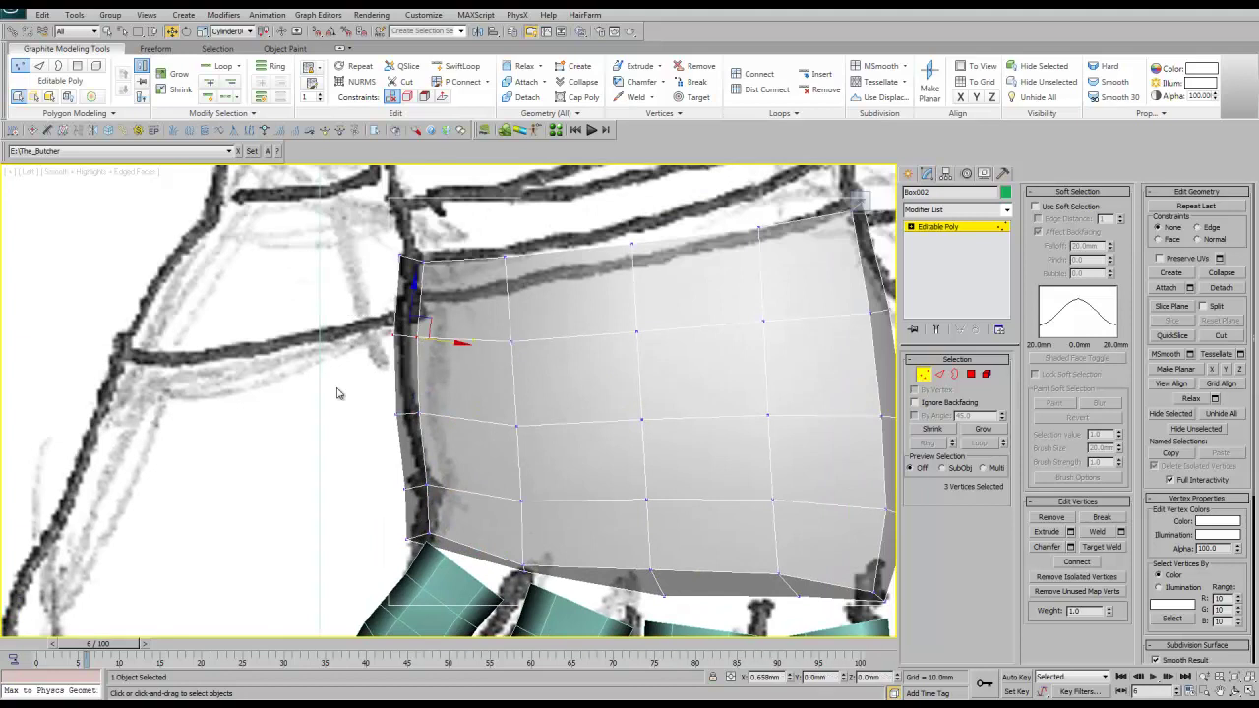
{"action": "key", "text": "shift+z"}
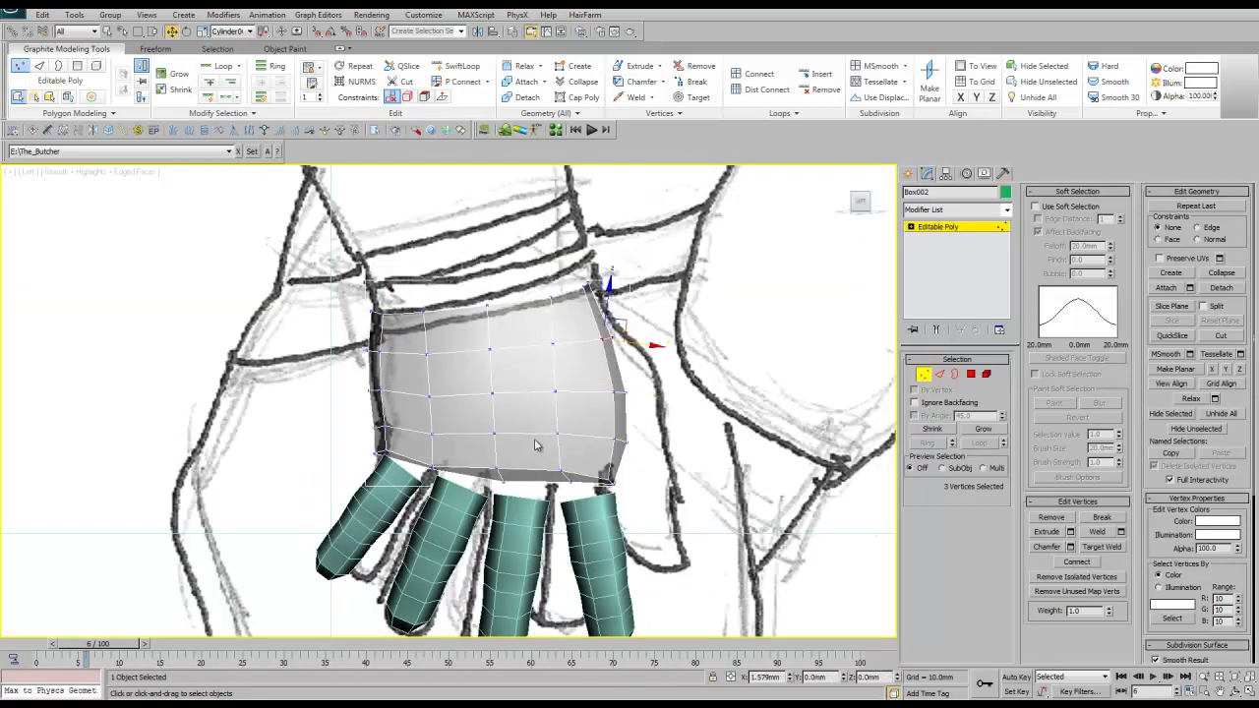
{"action": "key", "text": "shift+z"}
{"action": "left_click", "coordinate": [486, 418]}
{"action": "key", "text": "alt+q"}
Apply FFD 2x2x2 to the finger and move its control points in local axes
{"action": "key", "text": "Return"}
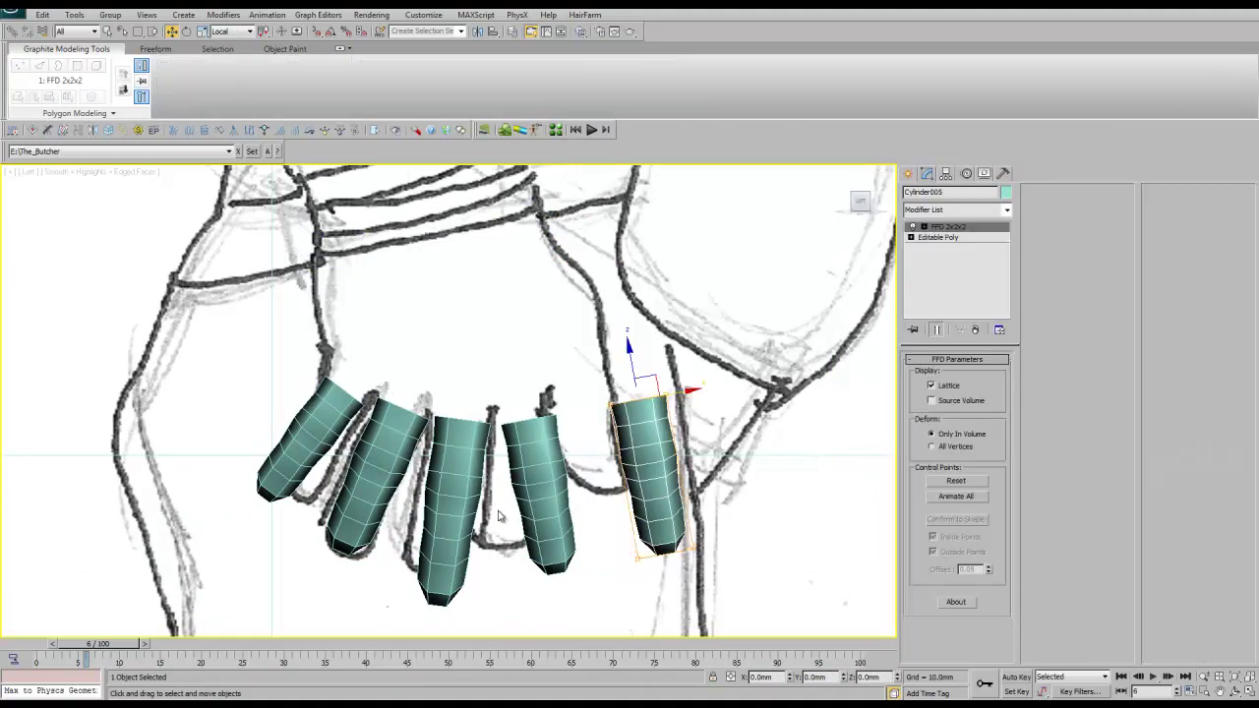
{"action": "key", "text": "1"}
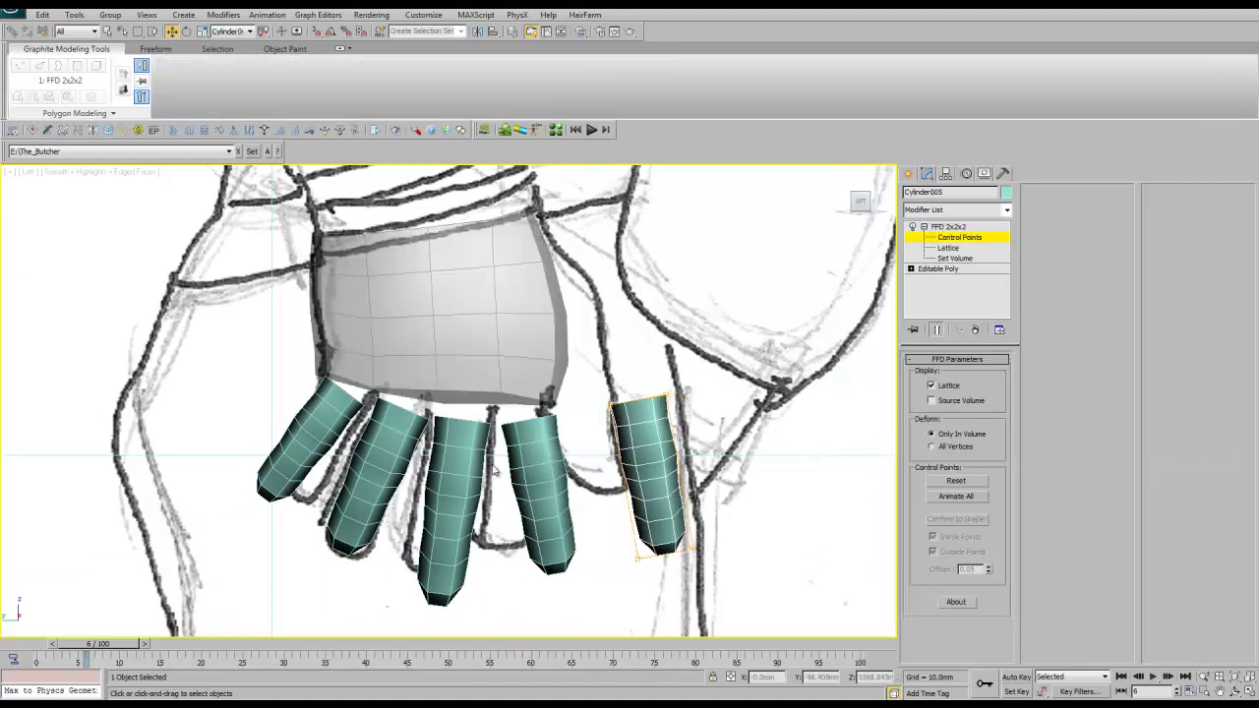
{"action": "right_click", "coordinate": [699, 458]}
{"action": "left_click", "coordinate": [733, 479]}
{"action": "left_click", "coordinate": [547, 481]}
{"action": "mouse_move", "coordinate": [433, 438]}
{"action": "middle_mouse_down", "text": "alt"}
{"action": "mouse_move", "coordinate": [448, 433]}
{"action": "mouse_move", "coordinate": [445, 417]}
{"action": "middle_mouse_up", "text": "alt"}
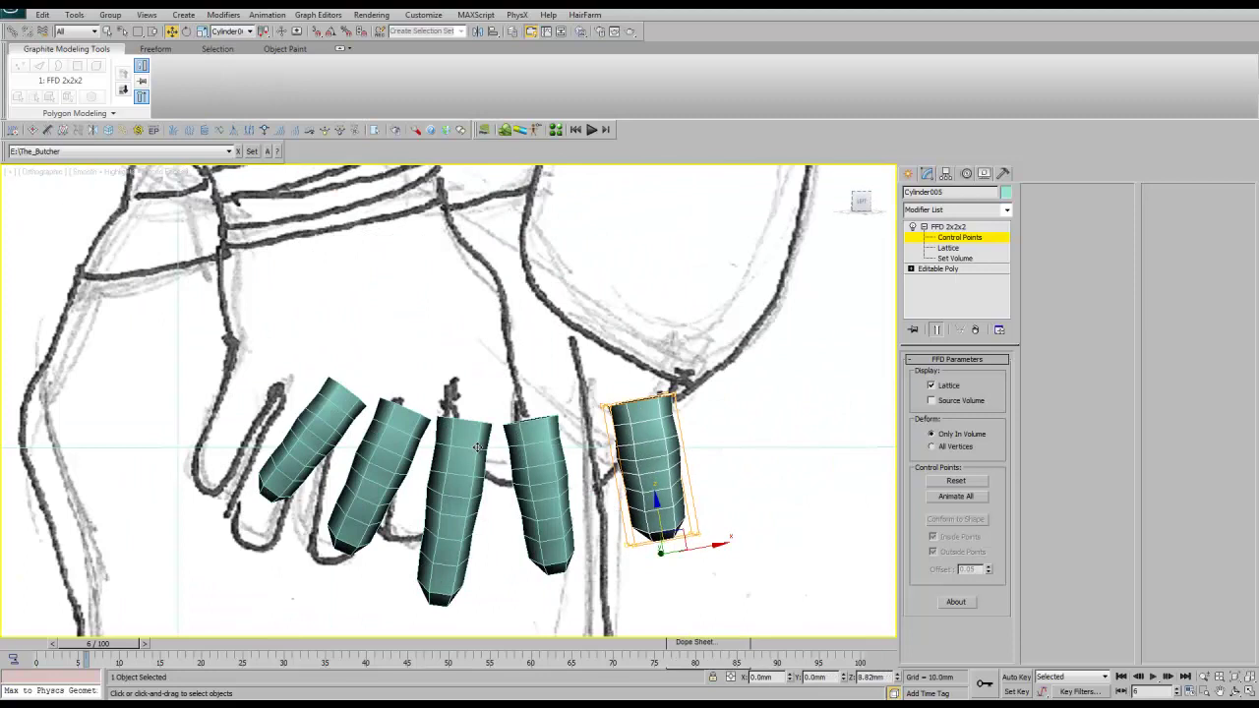
Unhide the palm and convert the reshaped finger to Editable Poly
{"action": "right_click", "coordinate": [629, 359]}
{"action": "left_click", "coordinate": [650, 303]}
{"action": "middle_click_drag", "start_coordinate": [549, 484], "coordinate": [486, 401], "text": "alt"}
{"action": "right_click", "coordinate": [520, 468]}
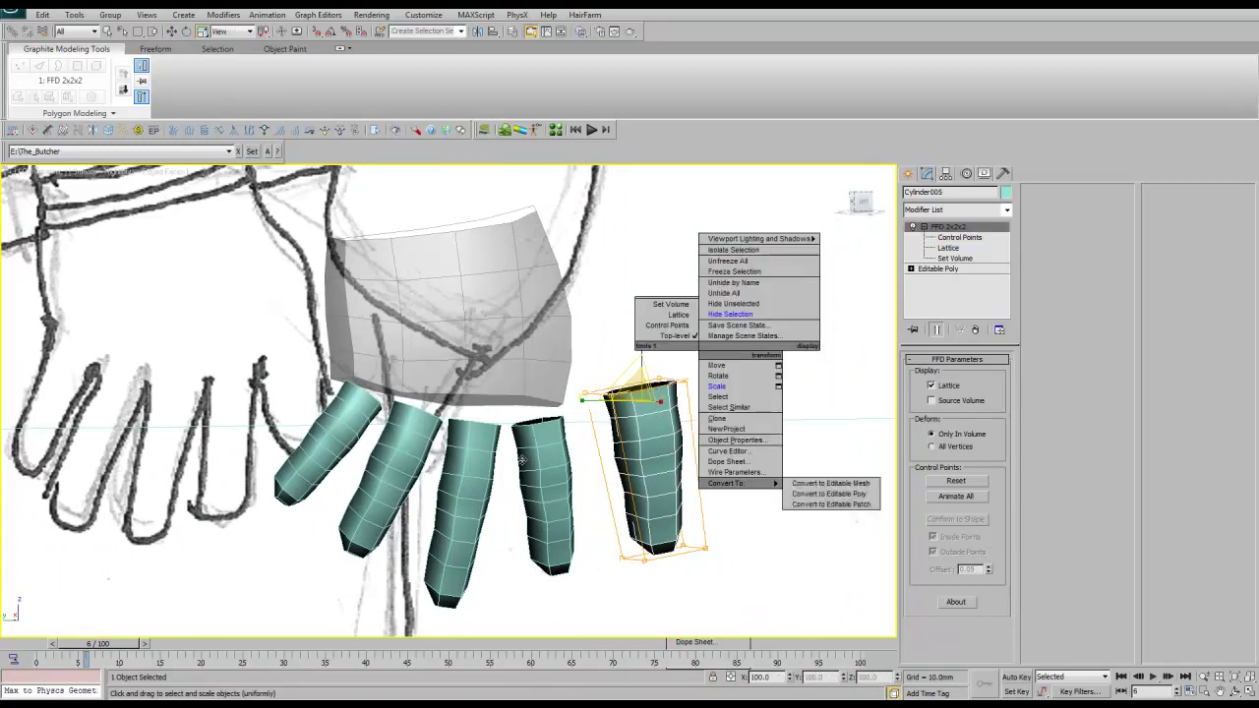
{"action": "left_click", "coordinate": [830, 494]}
{"action": "key", "text": "f"}
{"action": "key", "text": "l"}
{"action": "scroll", "coordinate": [561, 438], "scroll_direction": "up", "scroll_amount": 10}
{"action": "right_click", "coordinate": [505, 394]}
Rotate the thumb cylinder so it swings against the palm's side
{"action": "left_click", "coordinate": [576, 411]}
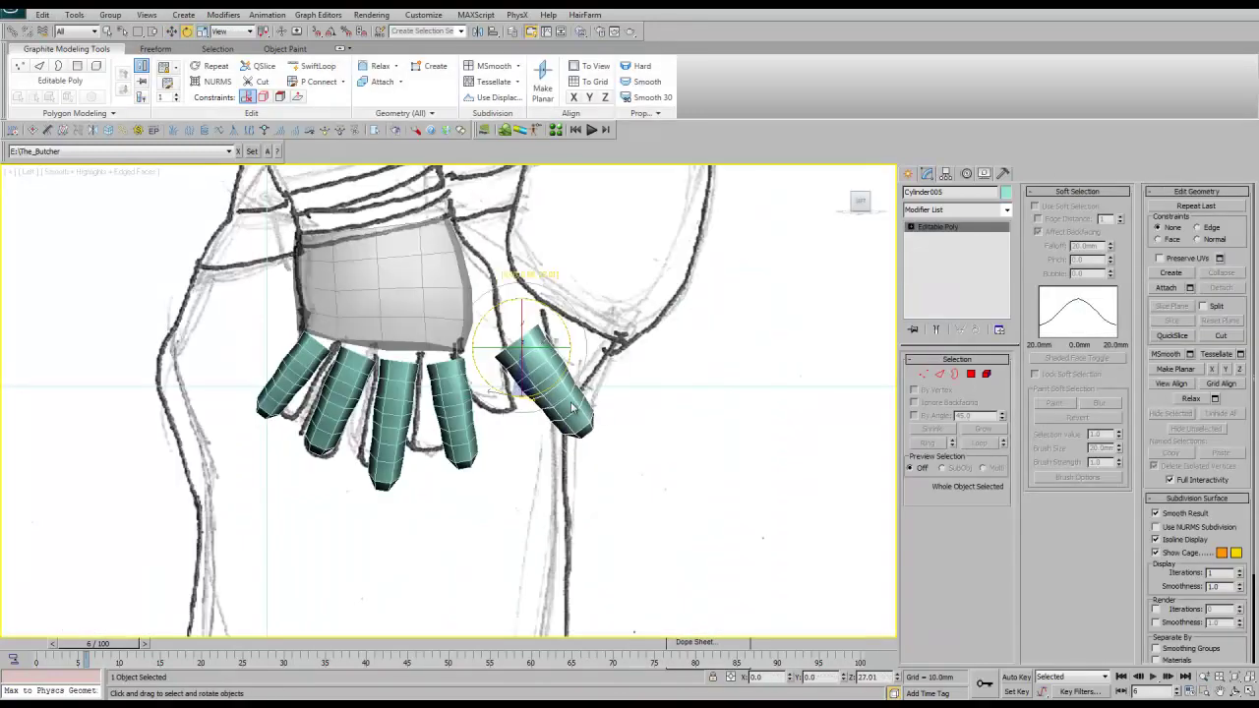
{"action": "left_click_drag", "start_coordinate": [416, 304], "coordinate": [421, 246]}
{"action": "scroll", "coordinate": [393, 315], "scroll_direction": "up", "scroll_amount": 3}
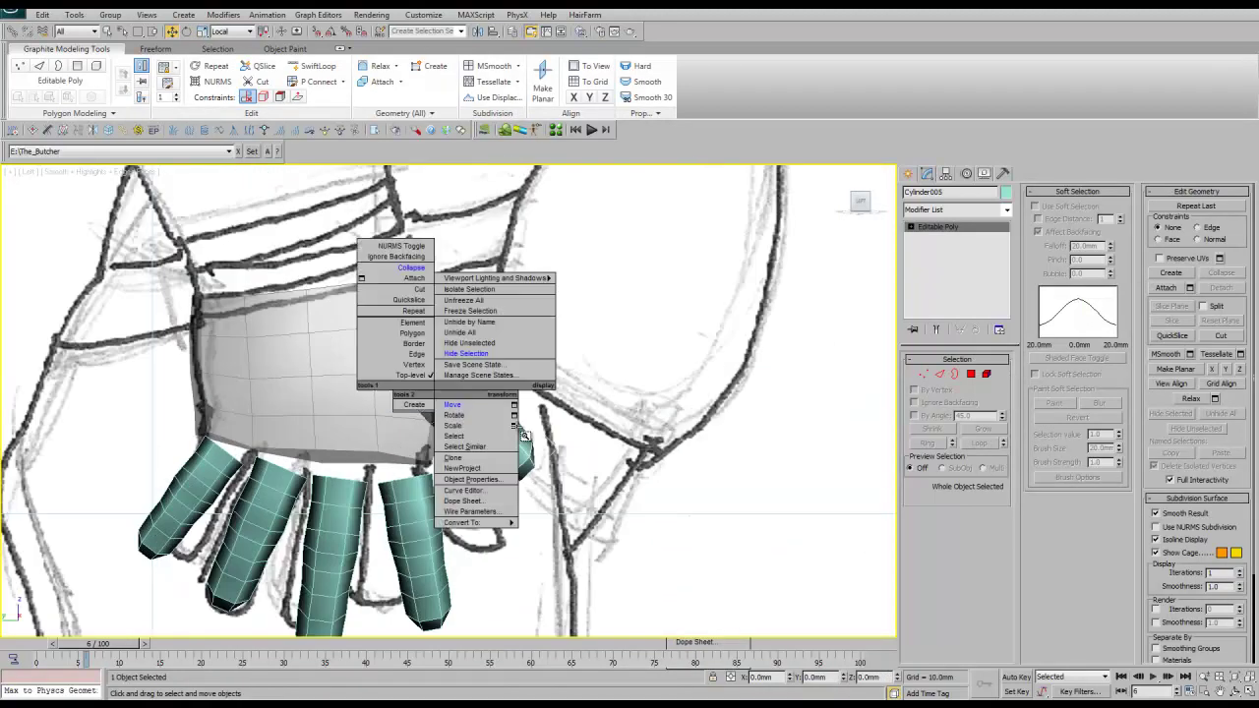
{"action": "left_click_drag", "start_coordinate": [539, 416], "coordinate": [443, 510]}
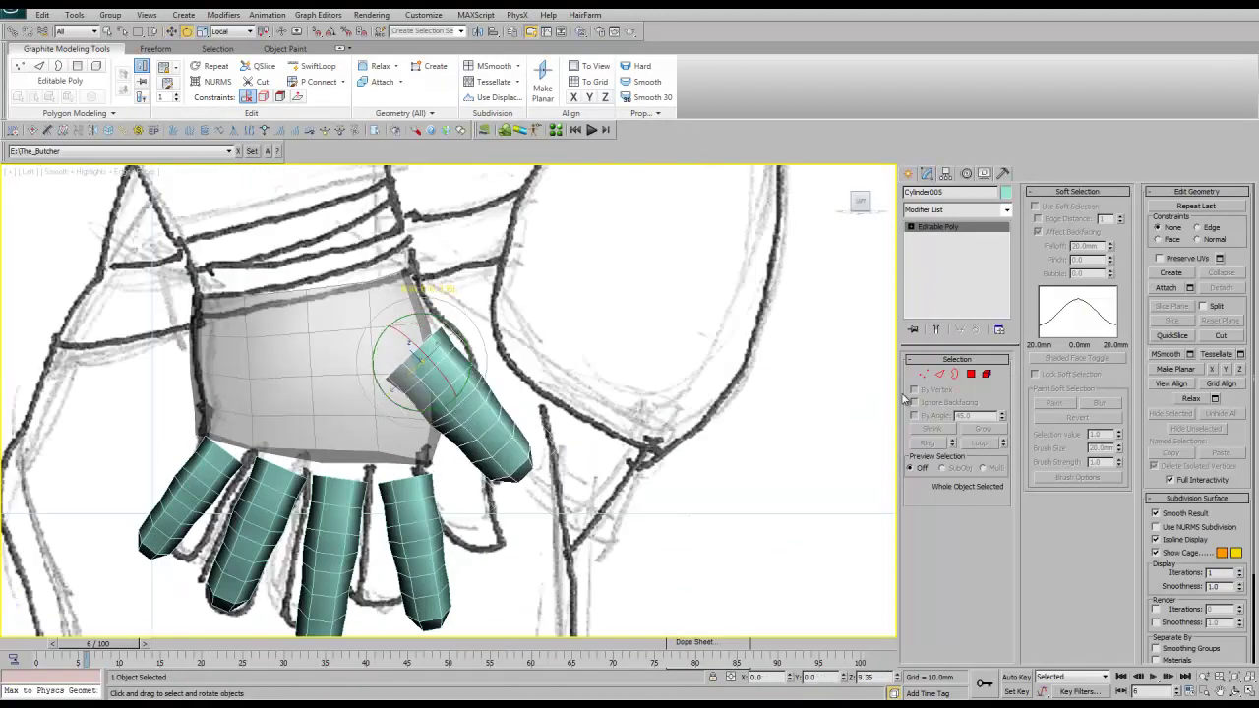
{"action": "mouse_move", "coordinate": [448, 511]}
{"action": "middle_mouse_down", "text": "alt"}
{"action": "mouse_move", "coordinate": [466, 536]}
{"action": "mouse_move", "coordinate": [801, 427]}
{"action": "middle_mouse_up", "text": "alt"}
{"action": "left_click_drag", "start_coordinate": [432, 347], "coordinate": [462, 379]}
{"action": "mouse_move", "coordinate": [462, 379]}
{"action": "middle_mouse_down", "text": "alt"}
{"action": "mouse_move", "coordinate": [671, 415]}
{"action": "mouse_move", "coordinate": [697, 438]}
{"action": "middle_mouse_up", "text": "alt"}
{"action": "key", "text": "f"}
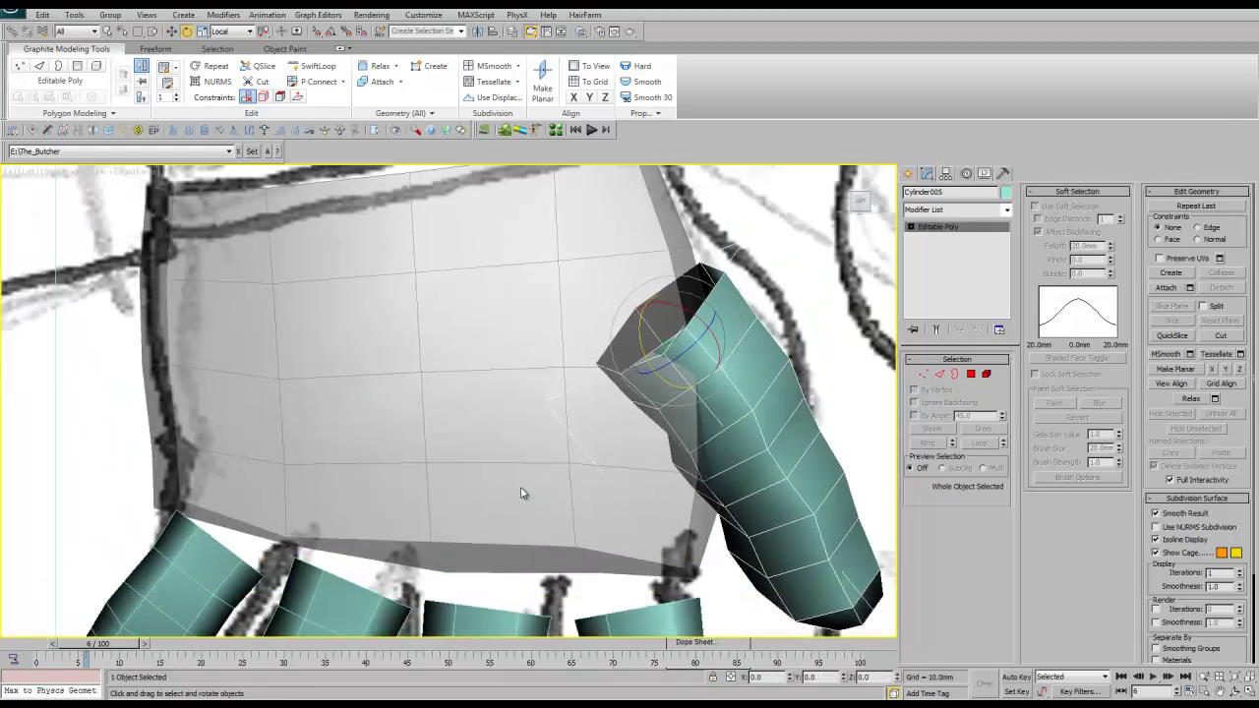
{"action": "right_click", "coordinate": [564, 366]}
{"action": "key", "text": "w"}
{"action": "right_click", "coordinate": [417, 384]}
{"action": "key", "text": "Escape"}
{"action": "middle_click_drag", "start_coordinate": [420, 410], "coordinate": [412, 439], "text": "alt"}
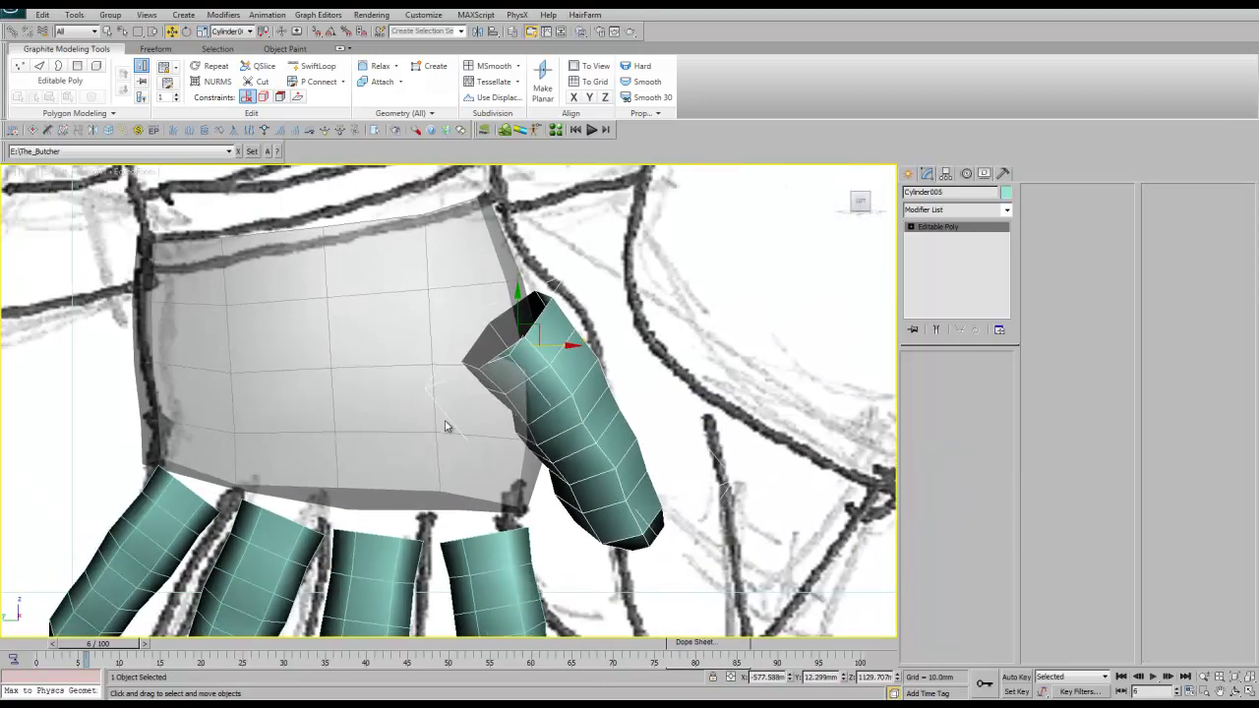
Rotate the thumb's base border inward with Soft Selection in local axes to meet the palm
{"action": "key", "text": "3"}
{"action": "right_click", "coordinate": [447, 435]}
{"action": "key", "text": "e"}
{"action": "right_click", "coordinate": [454, 435]}
{"action": "left_click", "coordinate": [559, 451]}
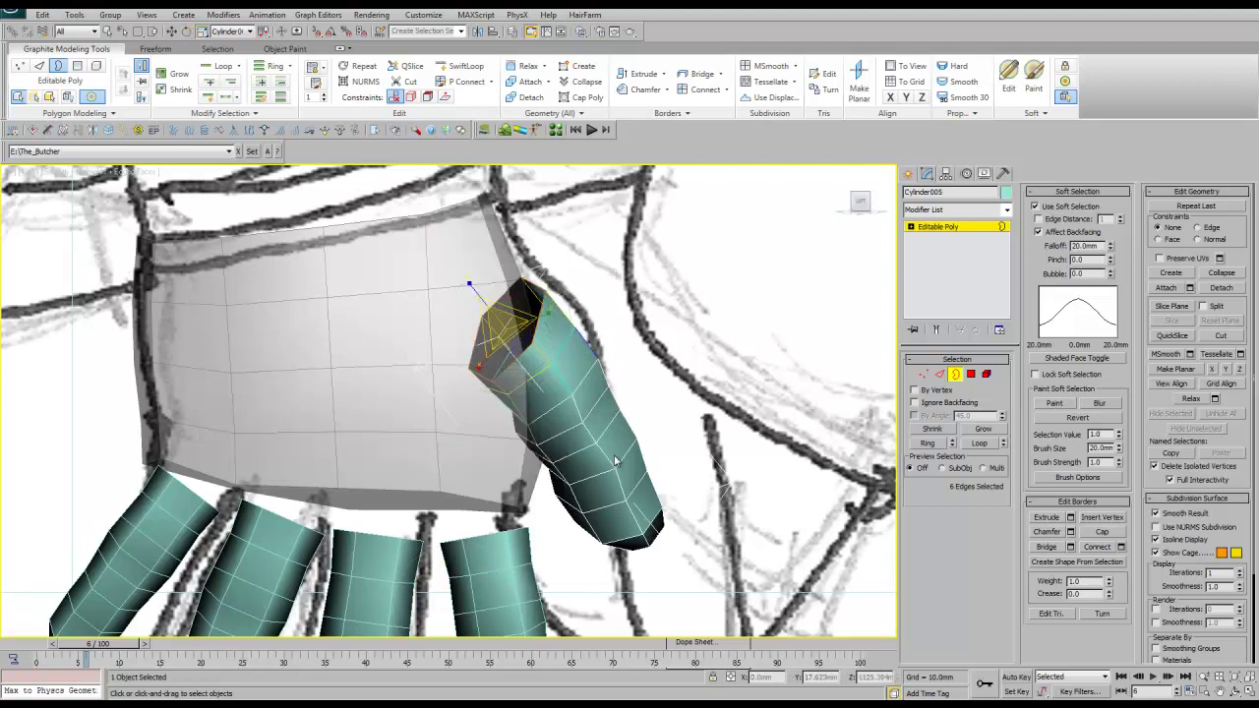
{"action": "key", "text": "e"}
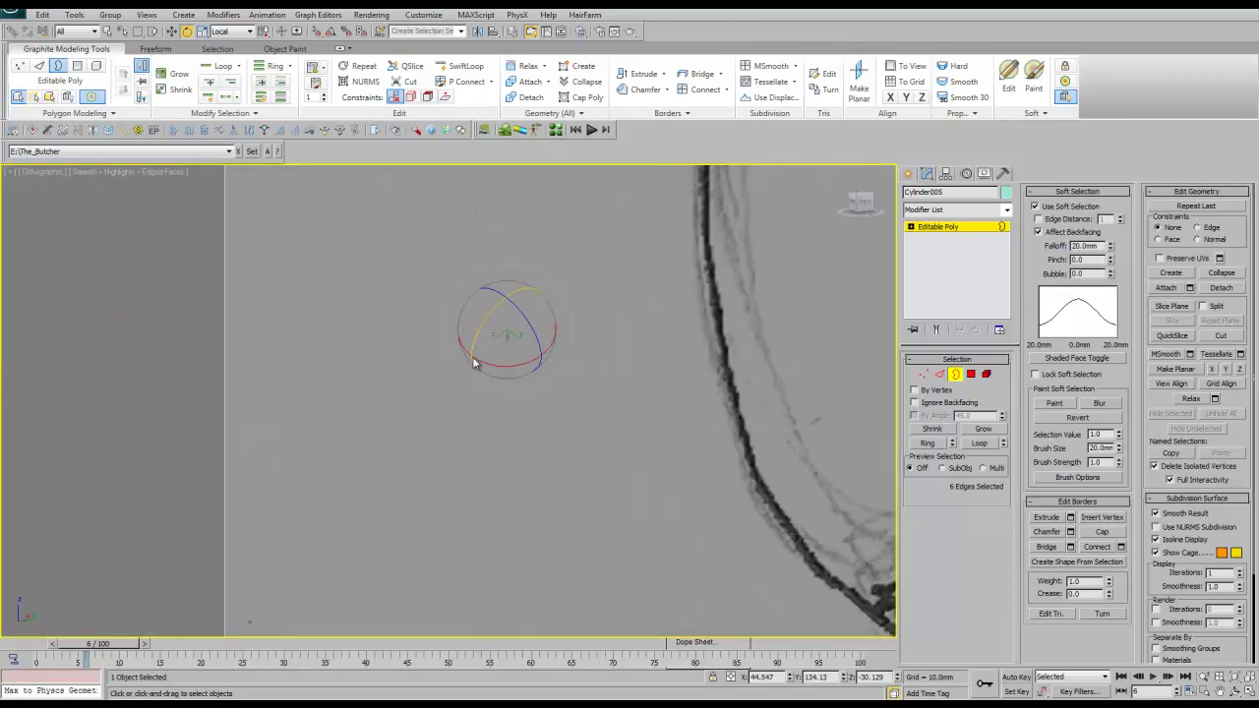
{"action": "middle_click_drag", "start_coordinate": [471, 372], "coordinate": [497, 359], "text": "alt"}
{"action": "scroll", "coordinate": [494, 352], "scroll_direction": "down", "scroll_amount": 3}
{"action": "key", "text": "2"}
{"action": "scroll", "coordinate": [497, 359], "scroll_direction": "up", "scroll_amount": 3}
Put palm Box002 in polygon mode and move the border edges of the palm's opening
{"action": "right_click", "coordinate": [497, 359]}
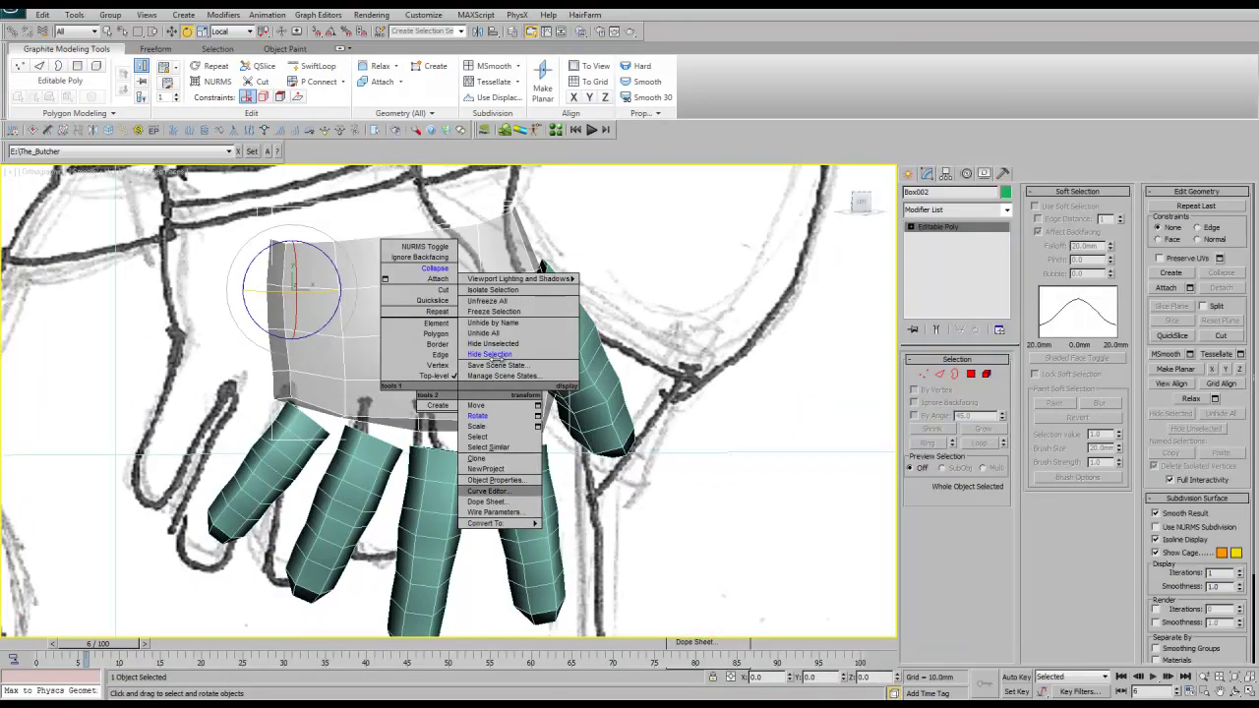
{"action": "left_click", "coordinate": [463, 280]}
{"action": "middle_click_drag", "start_coordinate": [462, 281], "coordinate": [745, 442], "text": "alt"}
{"action": "key", "text": "4"}
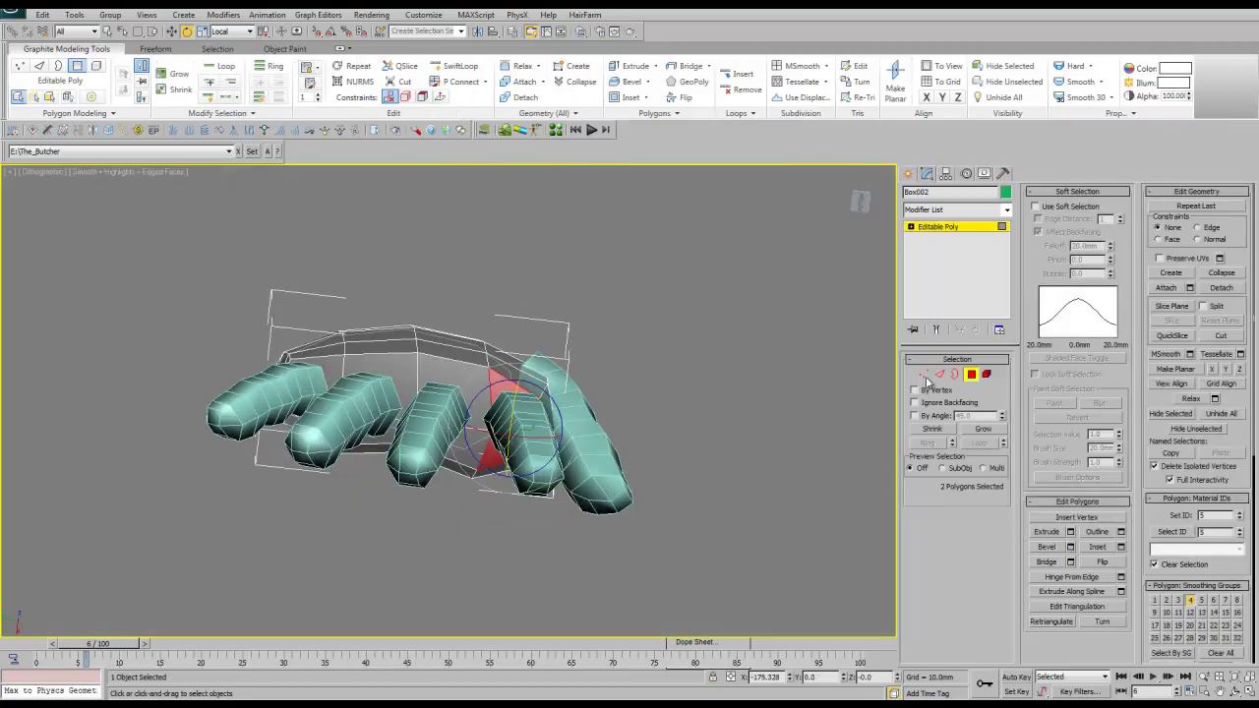
{"action": "middle_click_drag", "start_coordinate": [512, 463], "coordinate": [450, 478], "text": "alt"}
{"action": "mouse_move", "coordinate": [421, 438]}
{"action": "middle_mouse_down", "text": "alt"}
{"action": "mouse_move", "coordinate": [367, 456]}
{"action": "mouse_move", "coordinate": [371, 477]}
{"action": "middle_mouse_up", "text": "alt"}
{"action": "key", "text": "3"}
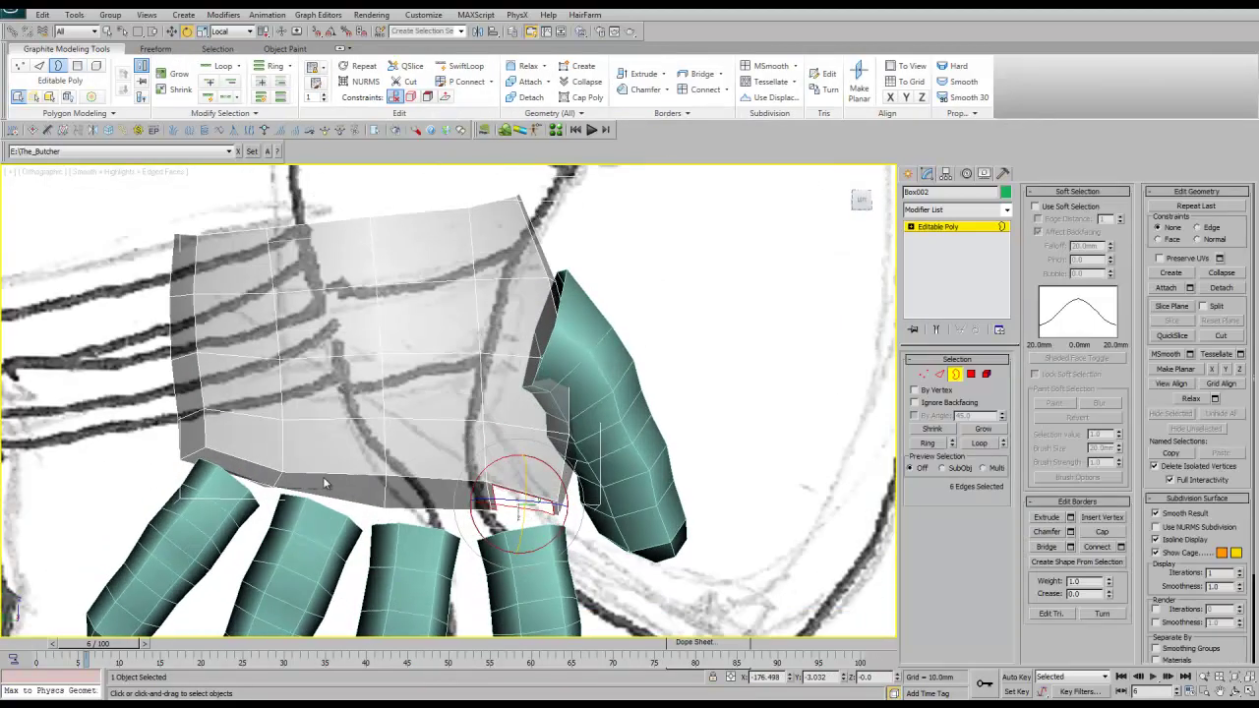
{"action": "key", "text": "shift+z"}
{"action": "key", "text": "shift+z"}
{"action": "key", "text": "shift+z"}
{"action": "right_click", "coordinate": [446, 426]}
{"action": "key", "text": "w"}
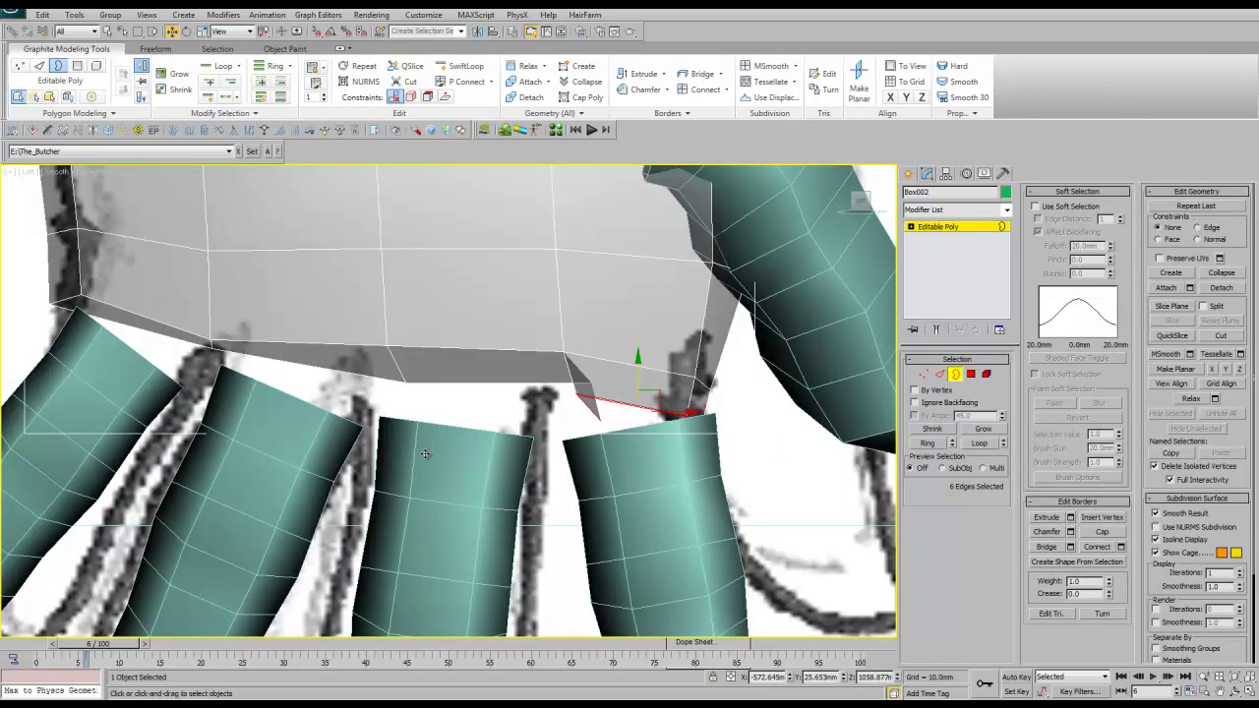
Attach the thumb to the palm mesh
{"action": "key", "text": "1"}
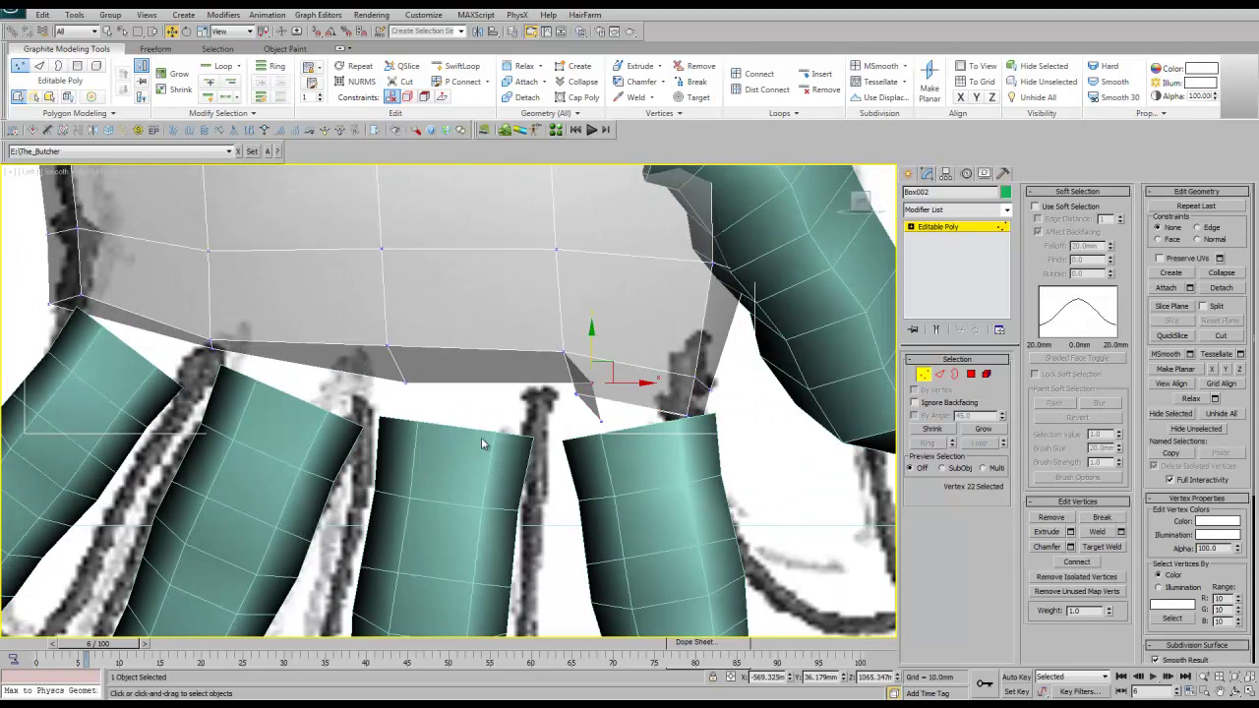
{"action": "right_click", "coordinate": [590, 394]}
{"action": "left_click", "coordinate": [590, 413]}
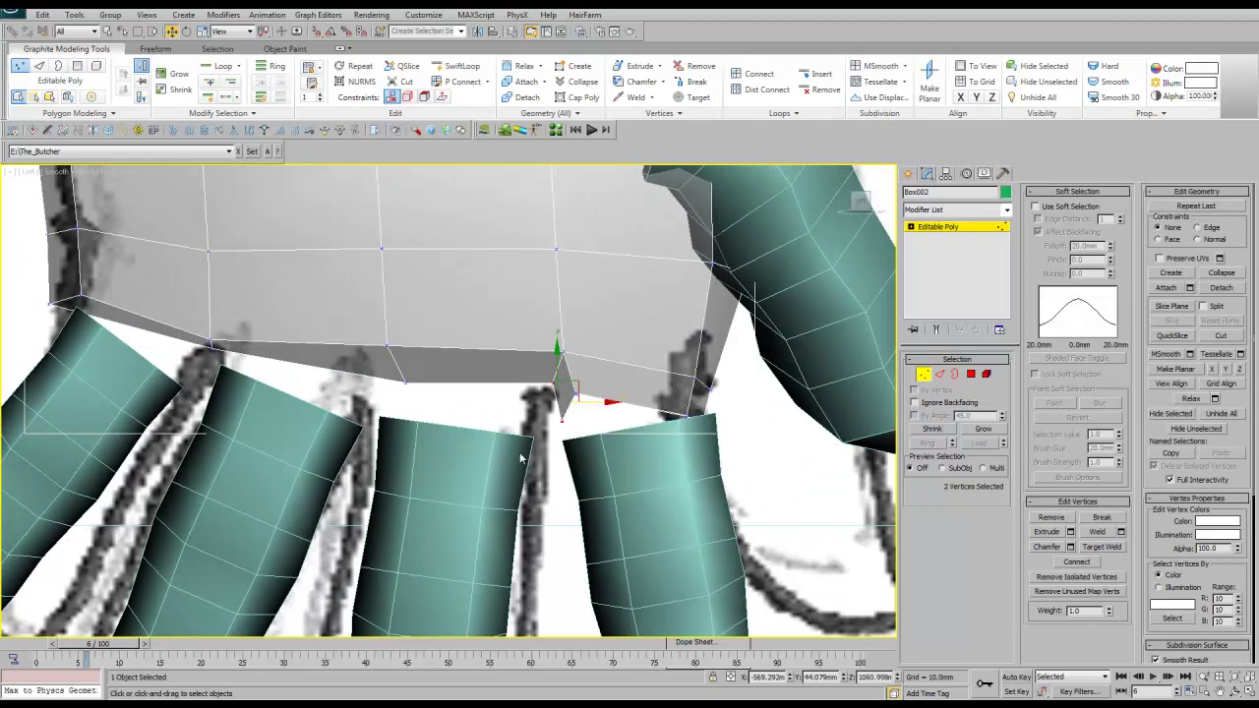
{"action": "left_click", "coordinate": [610, 472]}
Turn on Target Weld and check the finger joint in wireframe from the front view
{"action": "right_click", "coordinate": [689, 423]}
{"action": "left_click", "coordinate": [649, 452]}
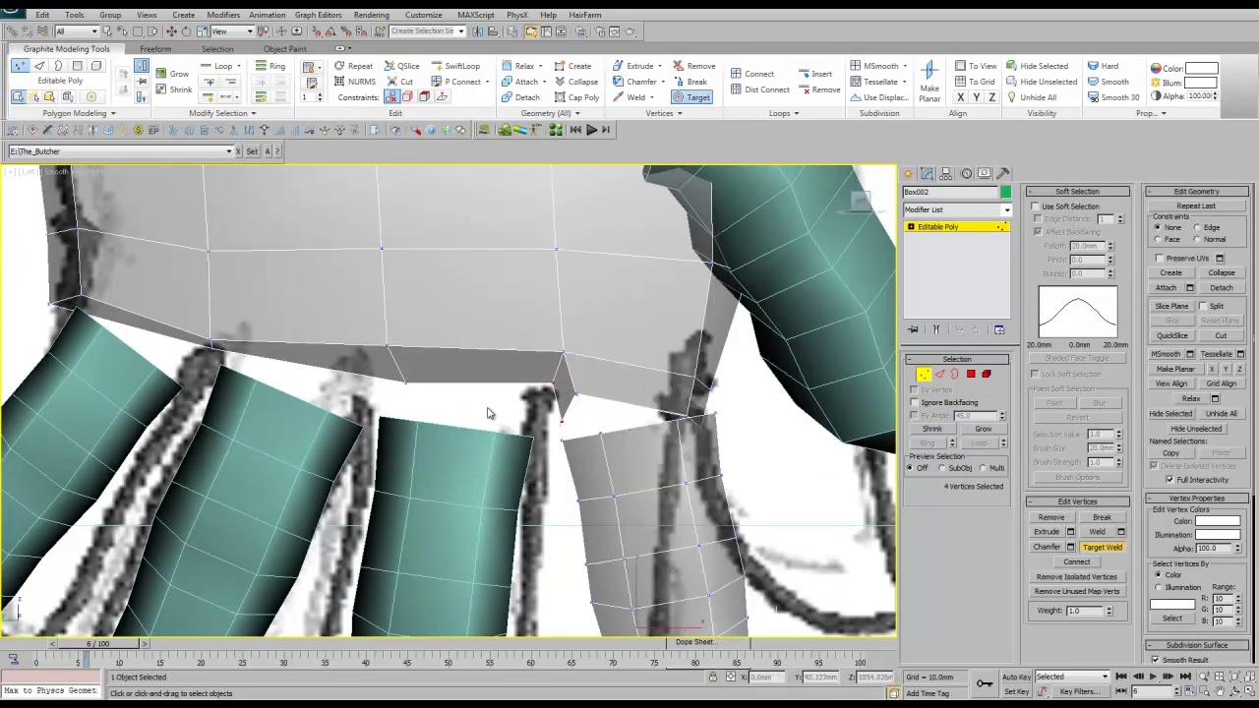
{"action": "mouse_move", "coordinate": [451, 402]}
{"action": "middle_mouse_down", "text": "alt"}
{"action": "mouse_move", "coordinate": [523, 421]}
{"action": "mouse_move", "coordinate": [460, 381]}
{"action": "middle_mouse_up", "text": "alt"}
{"action": "scroll", "coordinate": [423, 354], "scroll_direction": "up", "scroll_amount": 3}
{"action": "scroll", "coordinate": [421, 344], "scroll_direction": "up", "scroll_amount": 3}
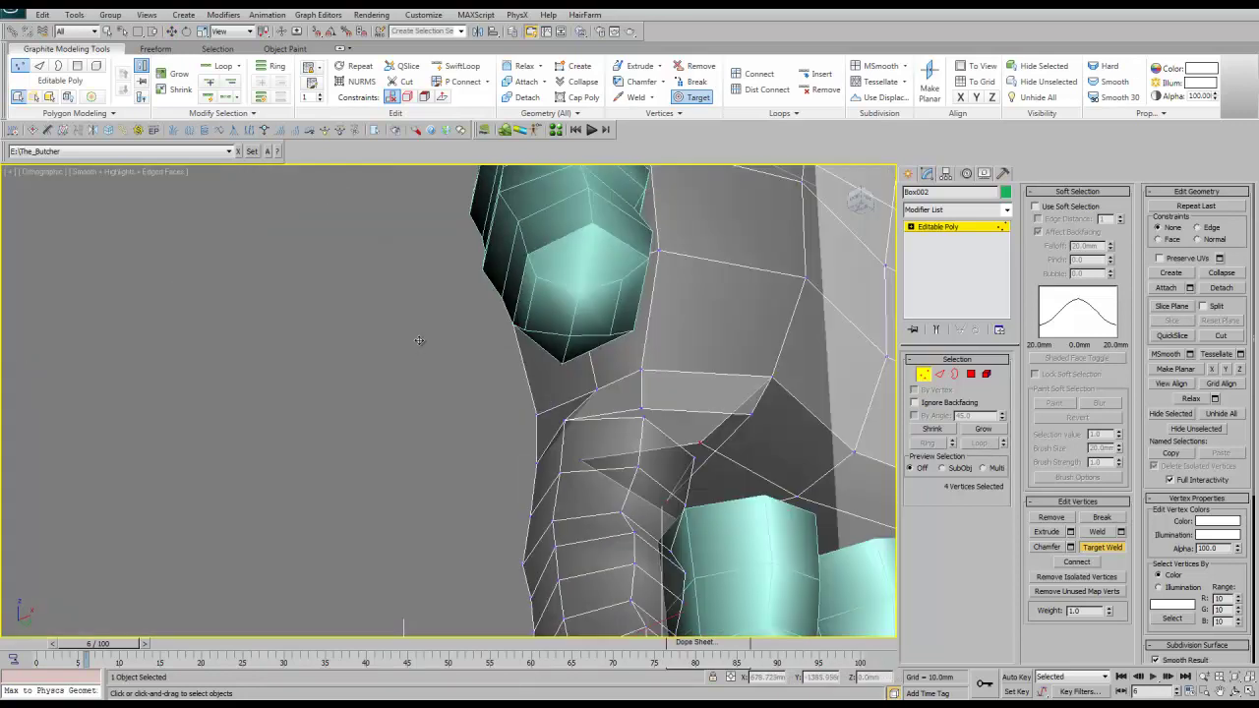
{"action": "scroll", "coordinate": [421, 341], "scroll_direction": "up", "scroll_amount": 3}
{"action": "scroll", "coordinate": [430, 341], "scroll_direction": "up", "scroll_amount": 2}
{"action": "key", "text": "F3"}
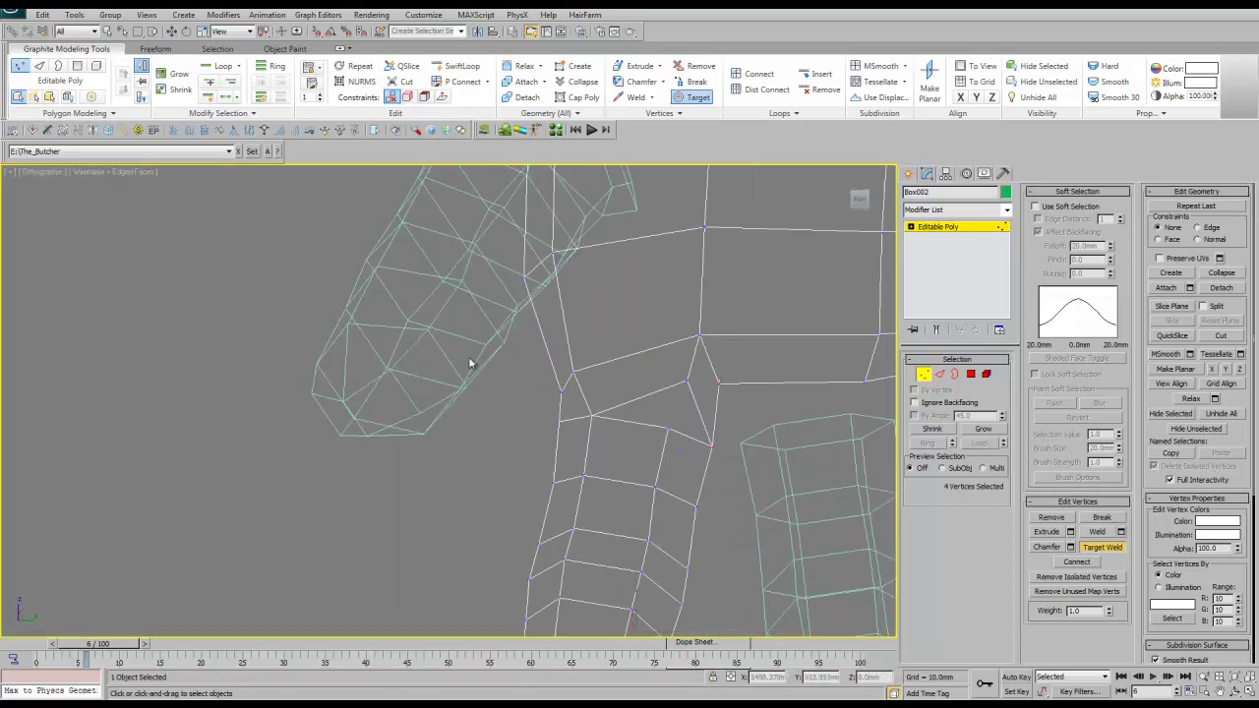
{"action": "key", "text": "f"}
{"action": "scroll", "coordinate": [513, 344], "scroll_direction": "down", "scroll_amount": 5}
{"action": "scroll", "coordinate": [518, 350], "scroll_direction": "up", "scroll_amount": 5}
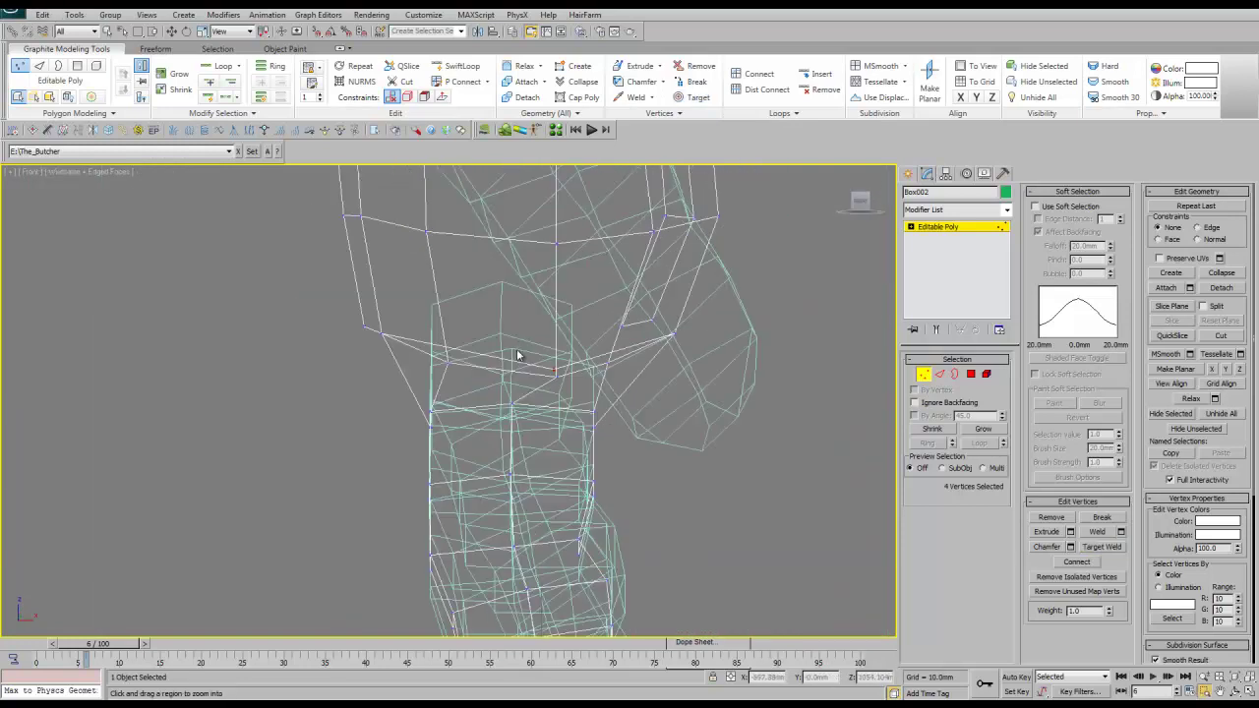
{"action": "key", "text": "F3"}
Select a wrist-joint vertex, then pick the palm face above a finger in Polygon mode
{"action": "left_click", "coordinate": [499, 330]}
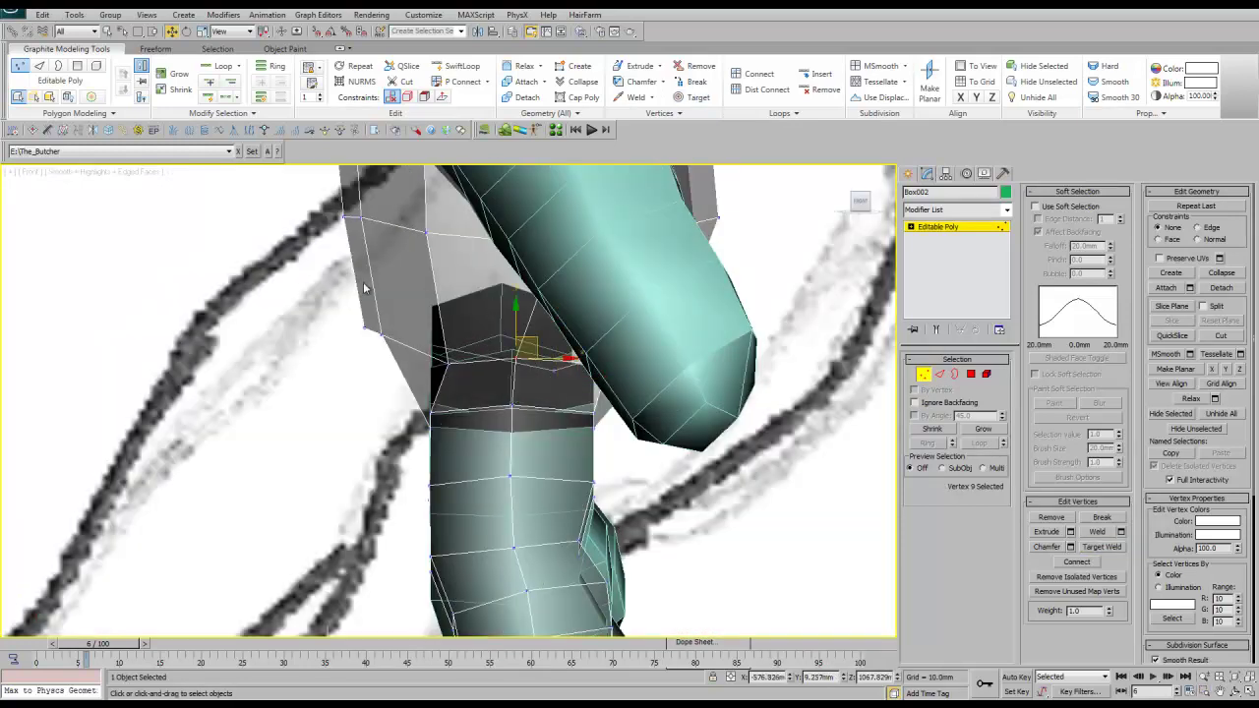
{"action": "middle_click_drag", "start_coordinate": [448, 294], "coordinate": [461, 273], "text": "alt"}
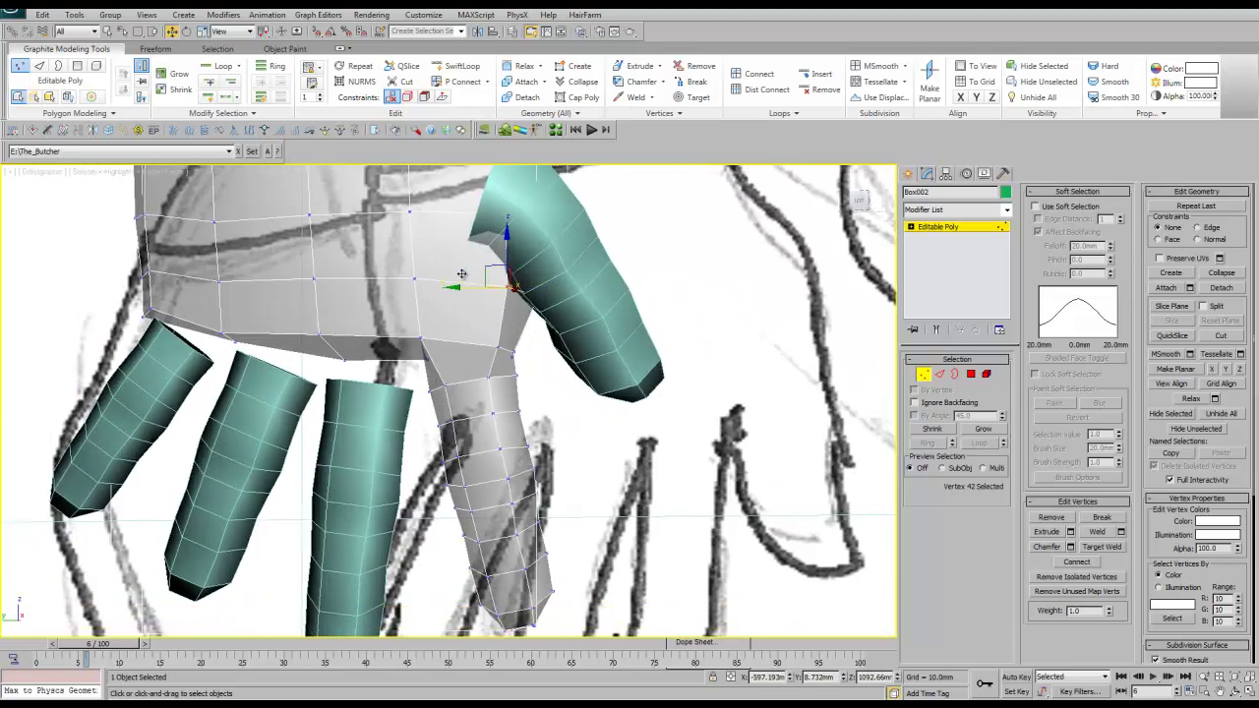
{"action": "key", "text": "f"}
{"action": "scroll", "coordinate": [551, 279], "scroll_direction": "down", "scroll_amount": 5}
{"action": "scroll", "coordinate": [525, 305], "scroll_direction": "up", "scroll_amount": 8}
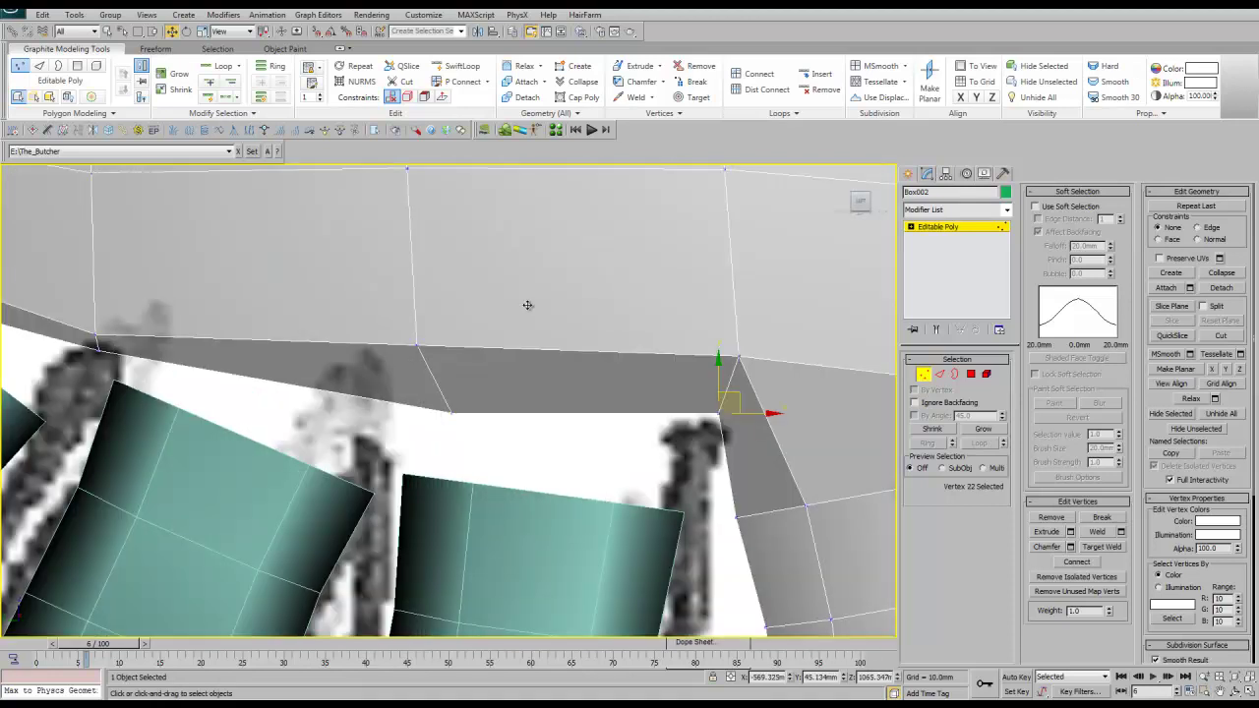
{"action": "middle_click_drag", "start_coordinate": [527, 305], "coordinate": [470, 416]}
{"action": "key", "text": "4"}
{"action": "left_click", "coordinate": [461, 478]}
{"action": "mouse_move", "coordinate": [462, 478]}
{"action": "middle_mouse_down", "text": "alt"}
{"action": "mouse_move", "coordinate": [338, 309]}
{"action": "mouse_move", "coordinate": [384, 501]}
{"action": "mouse_move", "coordinate": [576, 427]}
{"action": "middle_mouse_up", "text": "alt"}
Delete the palm face above the finger and rotate and move the new hole's border
{"action": "right_click", "coordinate": [577, 427]}
{"action": "key", "text": "Delete"}
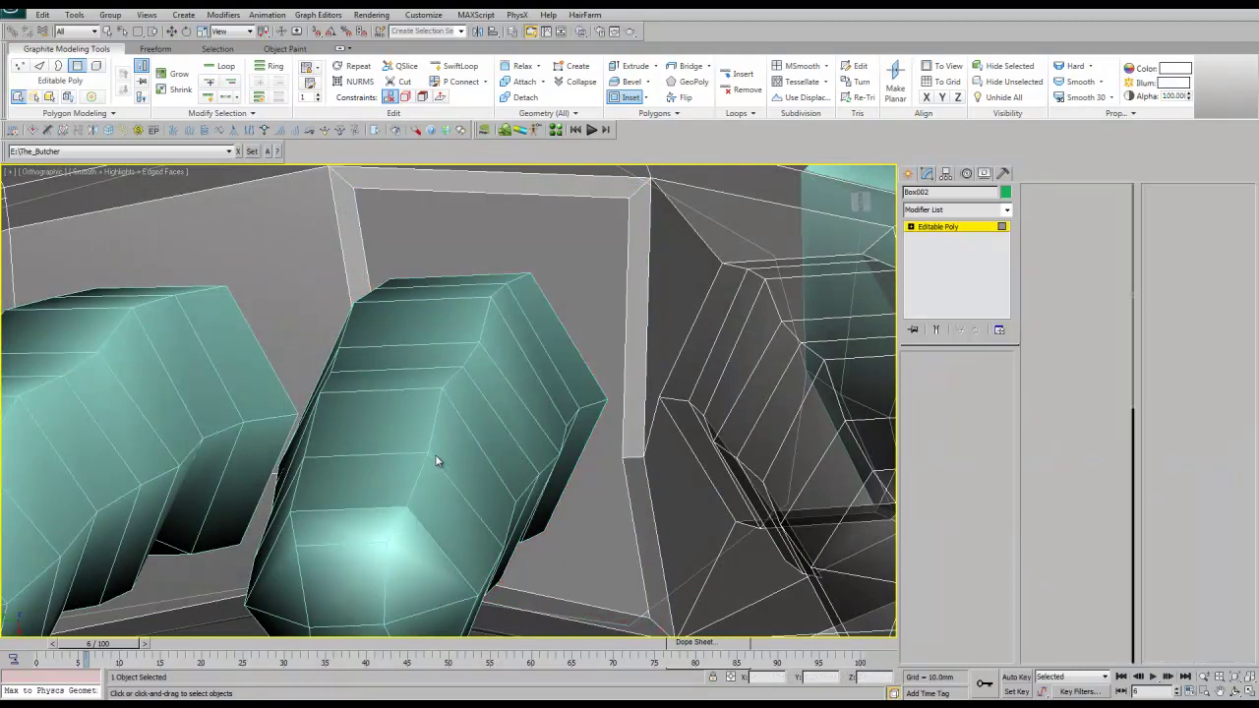
{"action": "key", "text": "3"}
{"action": "left_click", "coordinate": [435, 466]}
{"action": "key", "text": "l"}
{"action": "scroll", "coordinate": [463, 393], "scroll_direction": "up", "scroll_amount": 6}
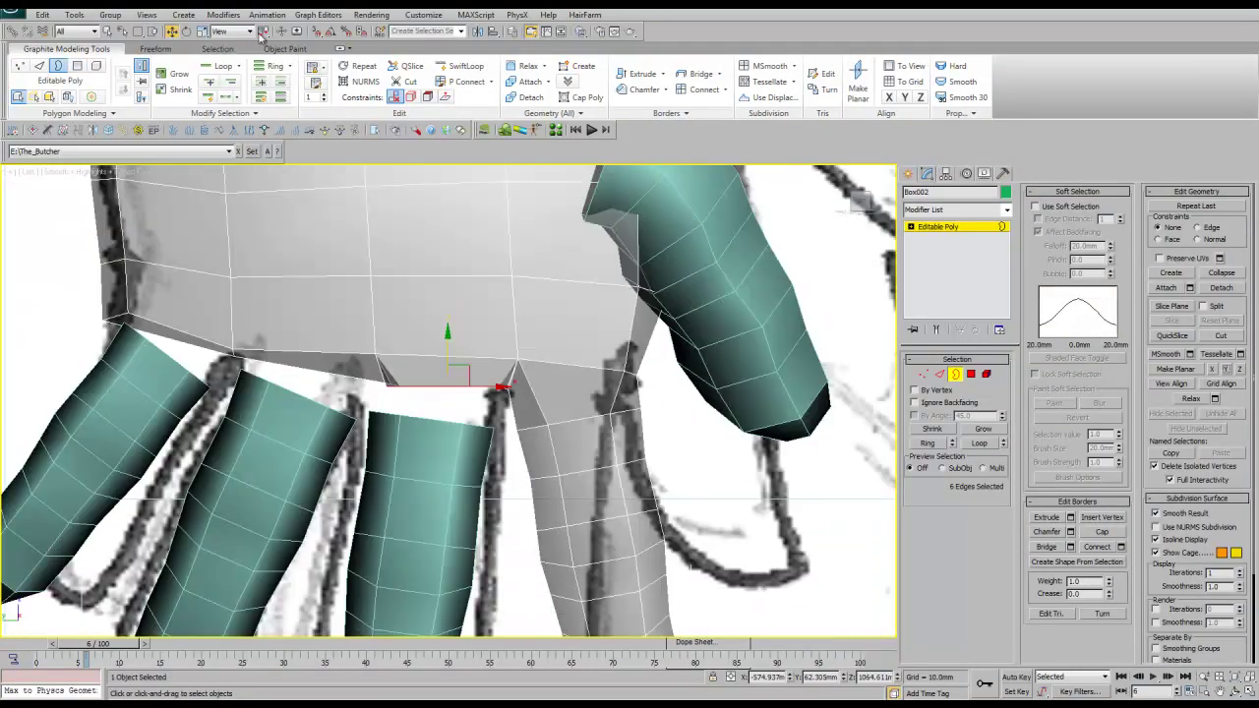
{"action": "right_click", "coordinate": [450, 388]}
{"action": "left_click", "coordinate": [482, 415]}
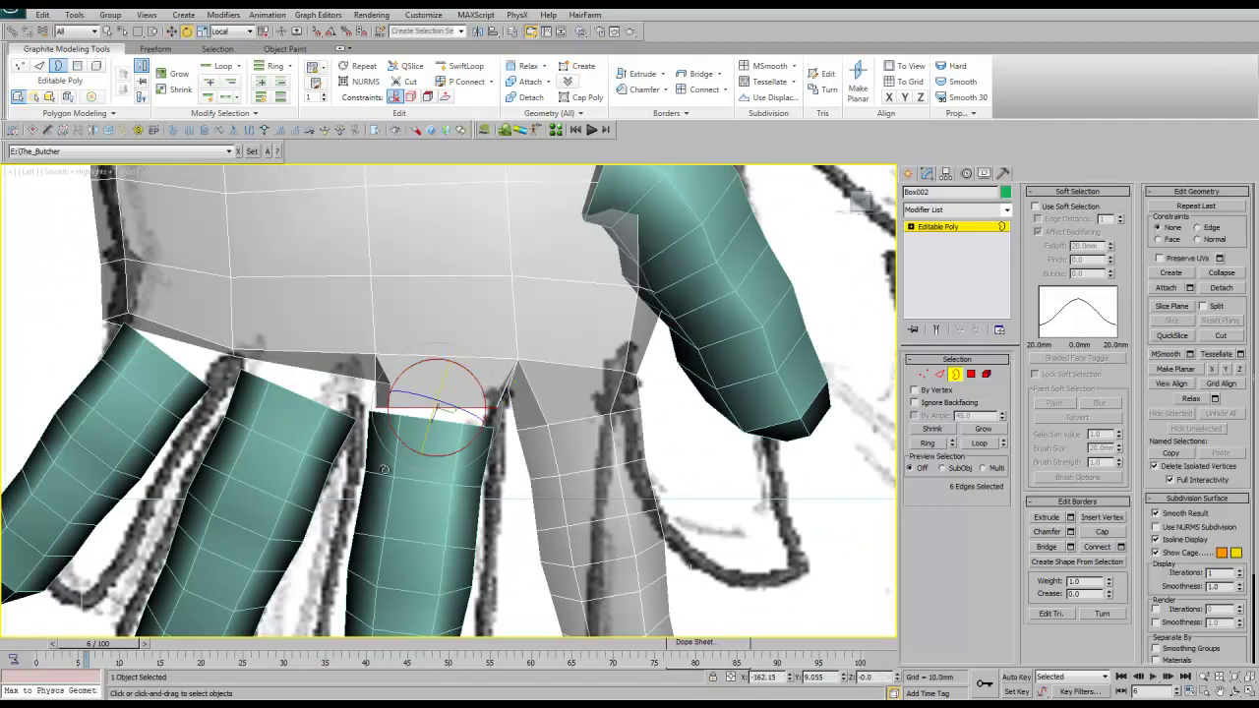
{"action": "right_click", "coordinate": [449, 388]}
{"action": "left_click", "coordinate": [480, 401]}
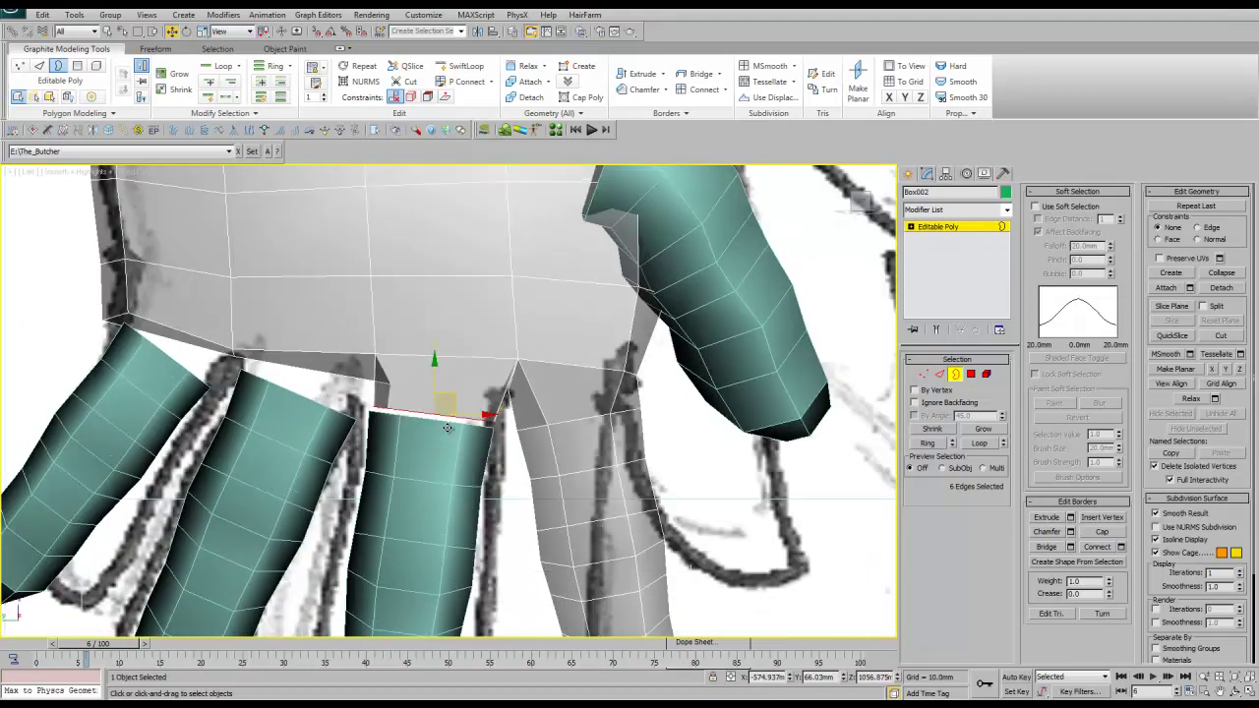
Line up a palm vertex with the finger and Target Weld the finger vertices to the palm
{"action": "key", "text": "1"}
{"action": "scroll", "coordinate": [464, 267], "scroll_direction": "up", "scroll_amount": 3}
{"action": "scroll", "coordinate": [459, 262], "scroll_direction": "up", "scroll_amount": 4}
{"action": "left_click_drag", "start_coordinate": [601, 350], "coordinate": [413, 447]}
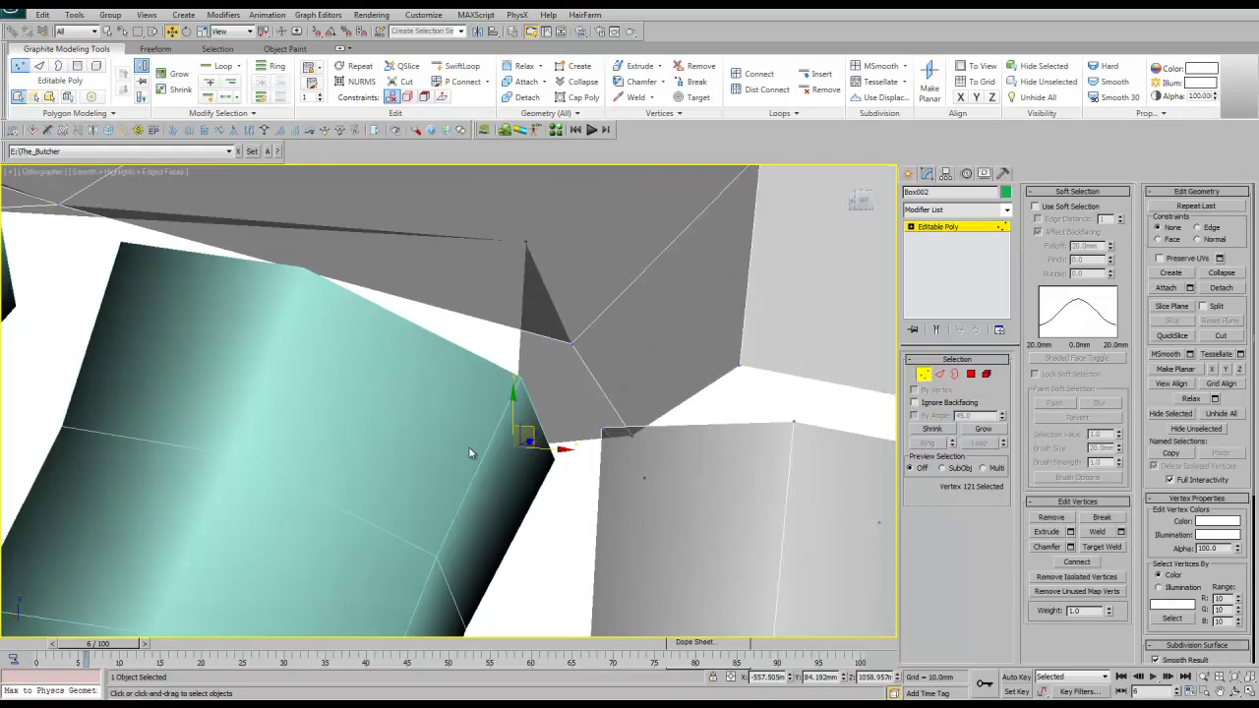
{"action": "middle_click_drag", "start_coordinate": [494, 474], "coordinate": [463, 457], "text": "alt"}
{"action": "right_click", "coordinate": [461, 462]}
{"action": "left_click", "coordinate": [451, 473]}
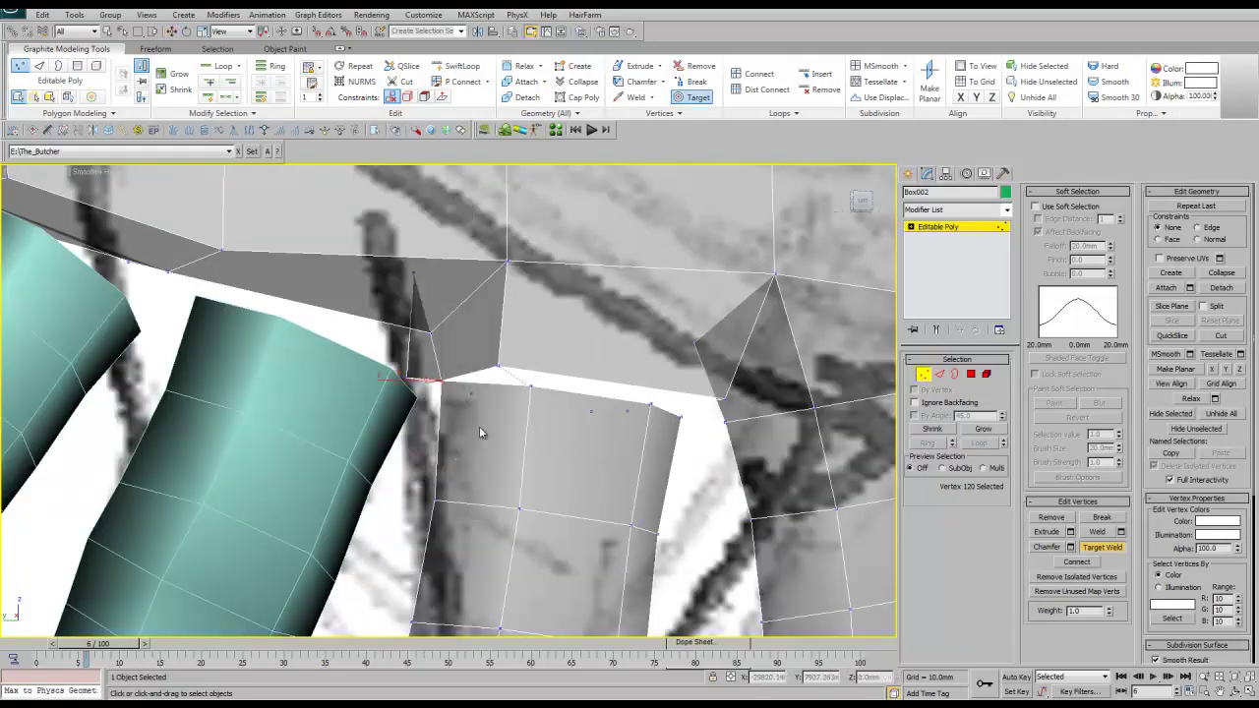
{"action": "middle_click_drag", "start_coordinate": [483, 427], "coordinate": [470, 442], "text": "alt"}
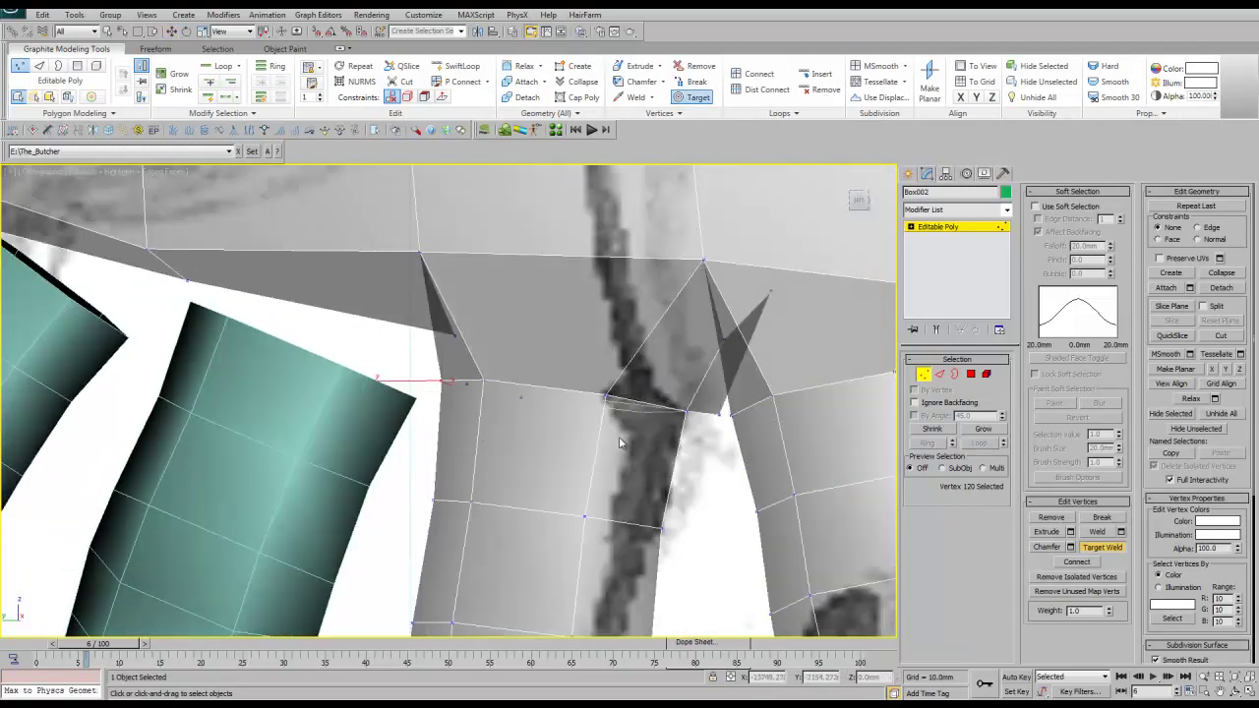
{"action": "key", "text": "F3"}
{"action": "middle_click_drag", "start_coordinate": [547, 470], "coordinate": [358, 374], "text": "alt"}
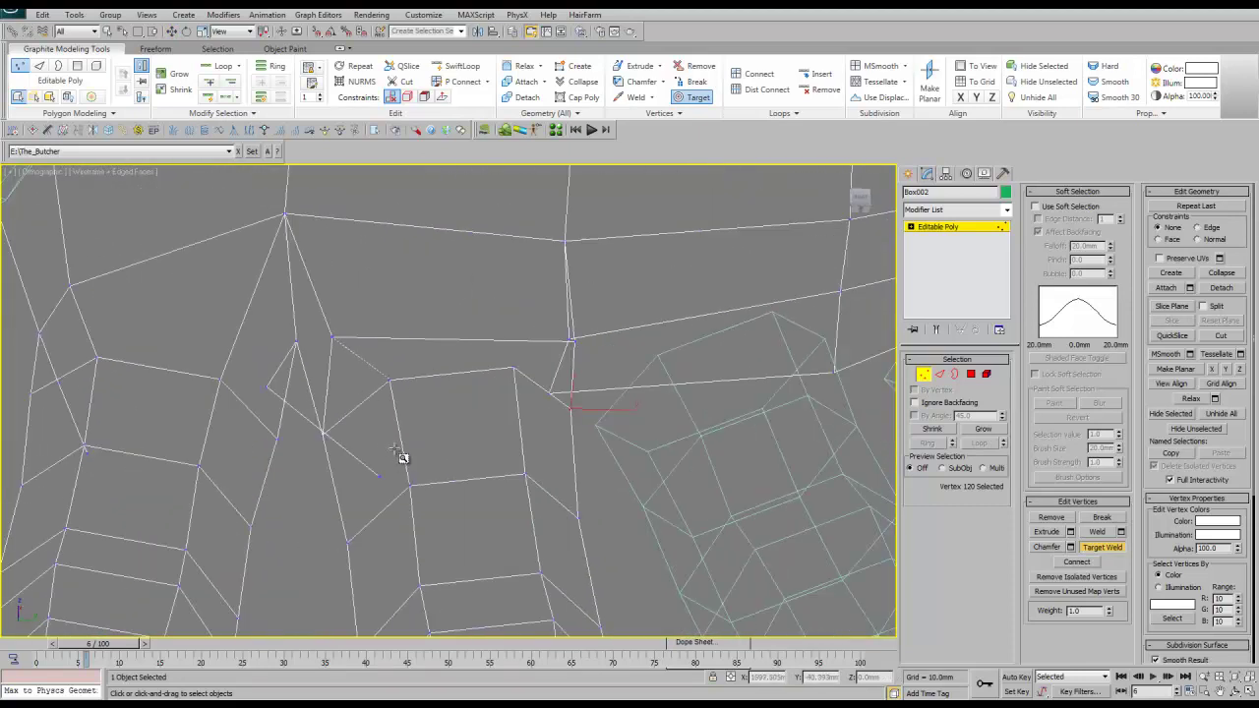
{"action": "scroll", "coordinate": [465, 454], "scroll_direction": "down", "scroll_amount": 5}
{"action": "middle_click_drag", "start_coordinate": [763, 275], "coordinate": [688, 315], "text": "alt"}
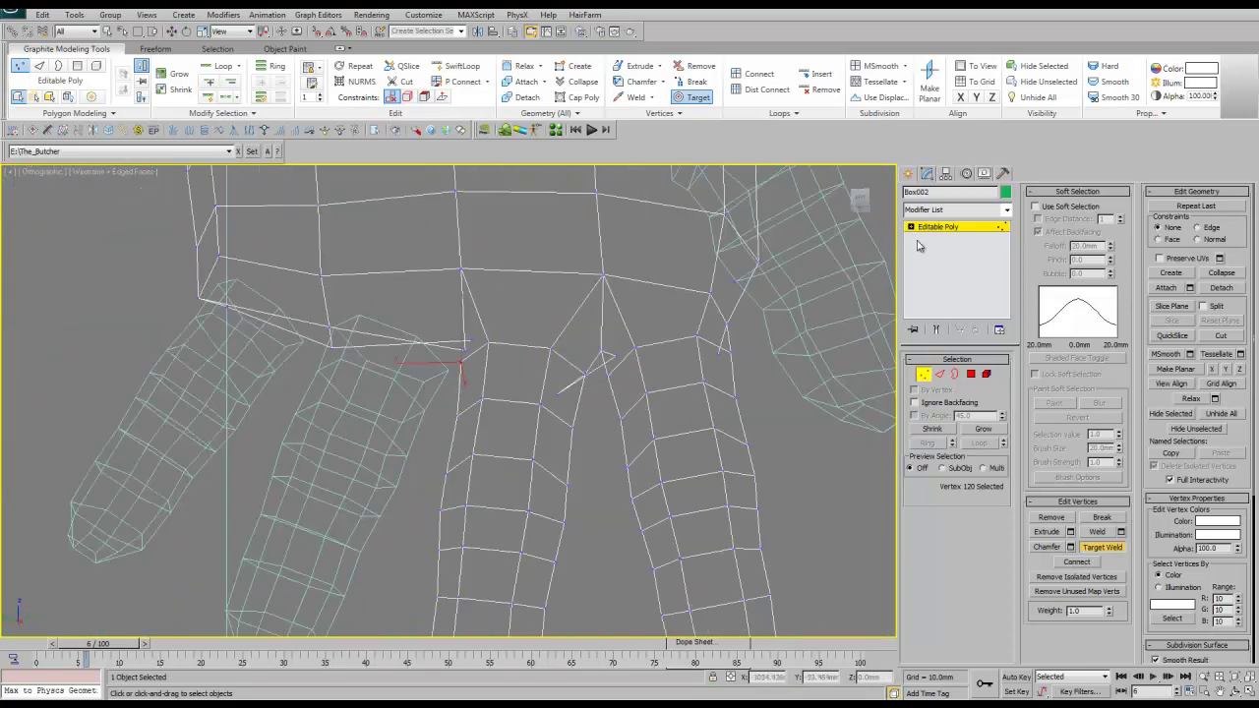
{"action": "key", "text": "F3"}
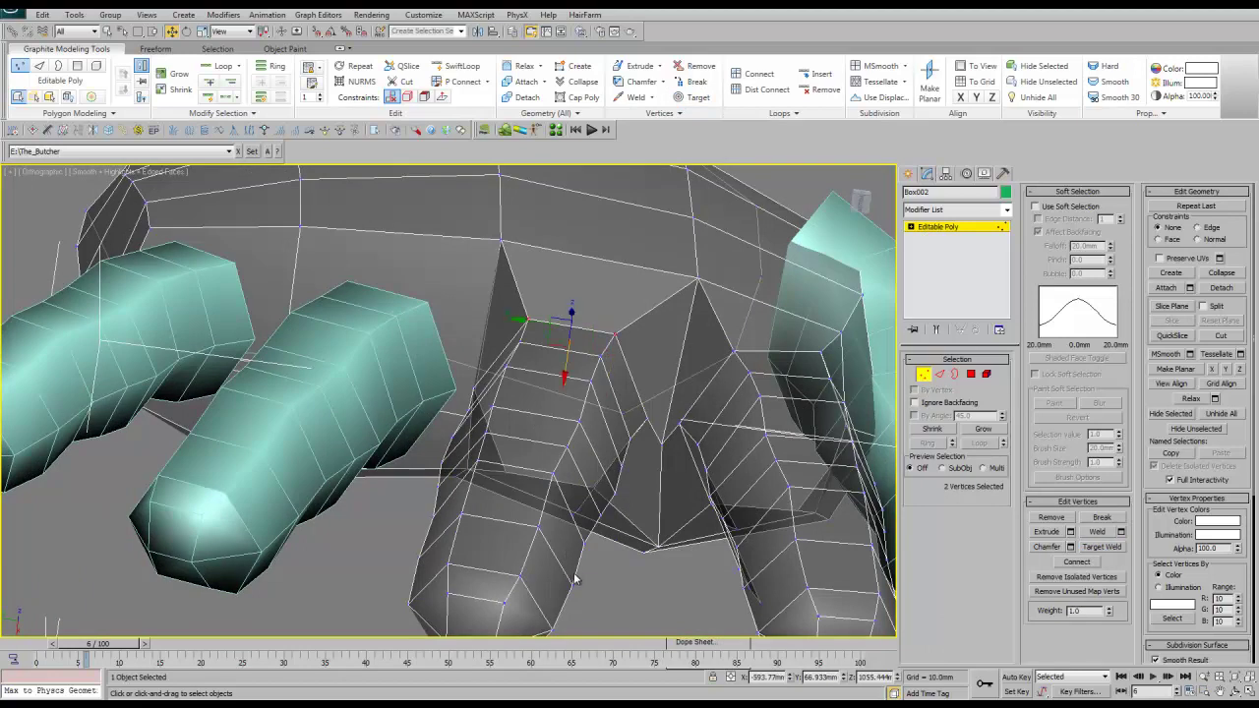
Use local transform axes, inset the palm face, and rotate the border to match the finger
{"action": "right_click", "coordinate": [561, 543], "text": "alt"}
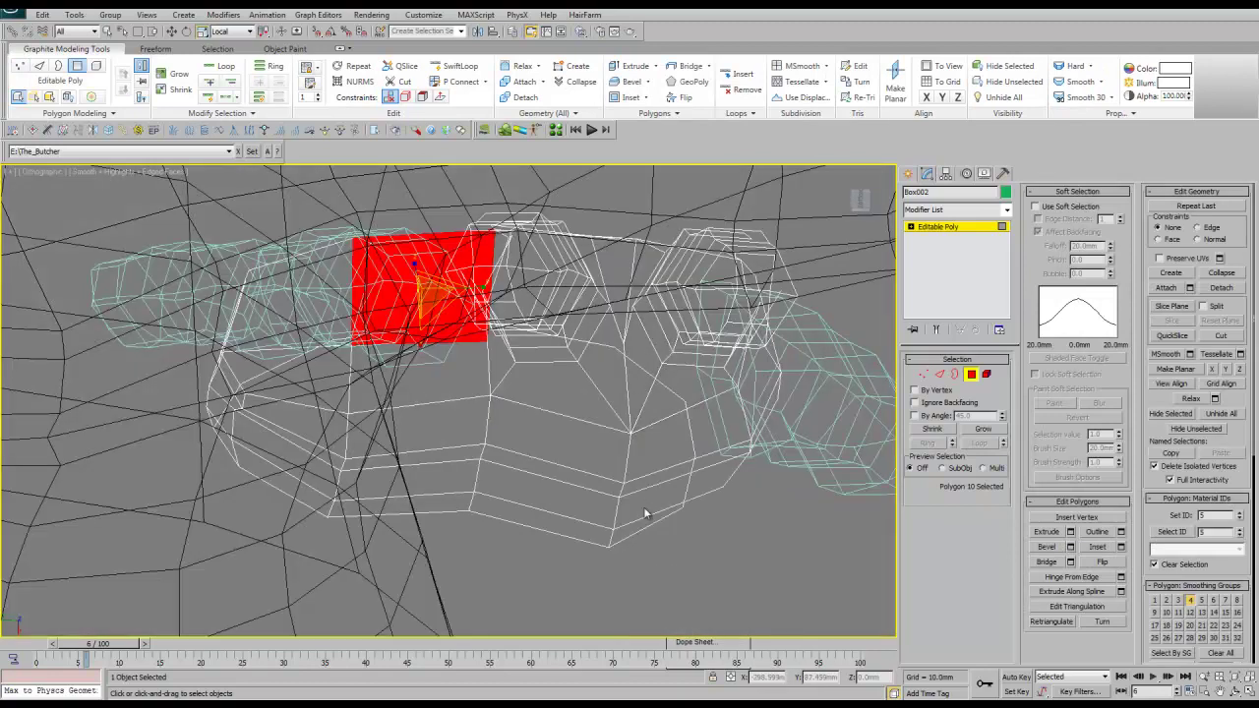
{"action": "left_click", "coordinate": [424, 381]}
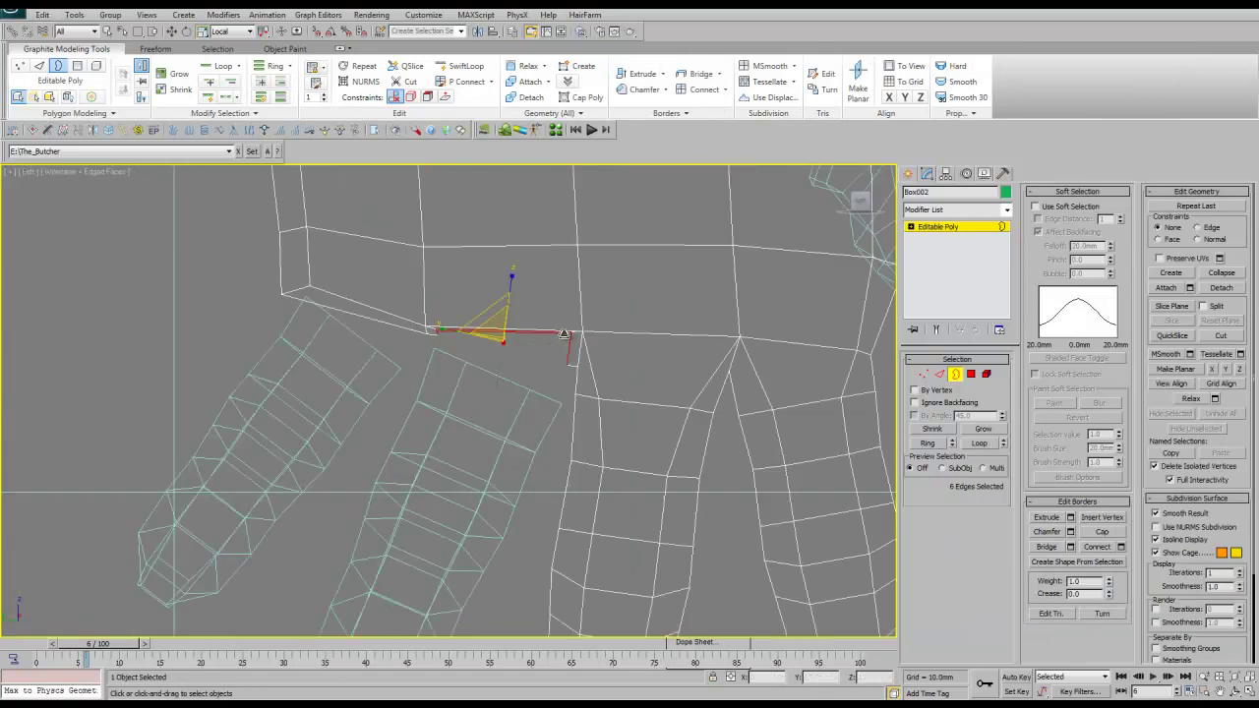
{"action": "right_click", "coordinate": [499, 336]}
{"action": "left_click", "coordinate": [527, 361]}
{"action": "key", "text": "w"}
{"action": "right_click", "coordinate": [518, 368]}
{"action": "left_click", "coordinate": [551, 406]}
{"action": "key", "text": "w"}
{"action": "middle_click_drag", "start_coordinate": [591, 459], "coordinate": [574, 415]}
Select the edge ring and Target Weld the joint vertices, then pick a palm vertex near the finger
{"action": "key", "text": "alt+r"}
{"action": "key", "text": "1"}
{"action": "scroll", "coordinate": [578, 440], "scroll_direction": "up", "scroll_amount": 3}
{"action": "right_click", "coordinate": [660, 440]}
{"action": "left_click", "coordinate": [502, 487]}
{"action": "middle_click_drag", "start_coordinate": [654, 455], "coordinate": [404, 437], "text": "alt"}
{"action": "scroll", "coordinate": [503, 425], "scroll_direction": "up", "scroll_amount": 5}
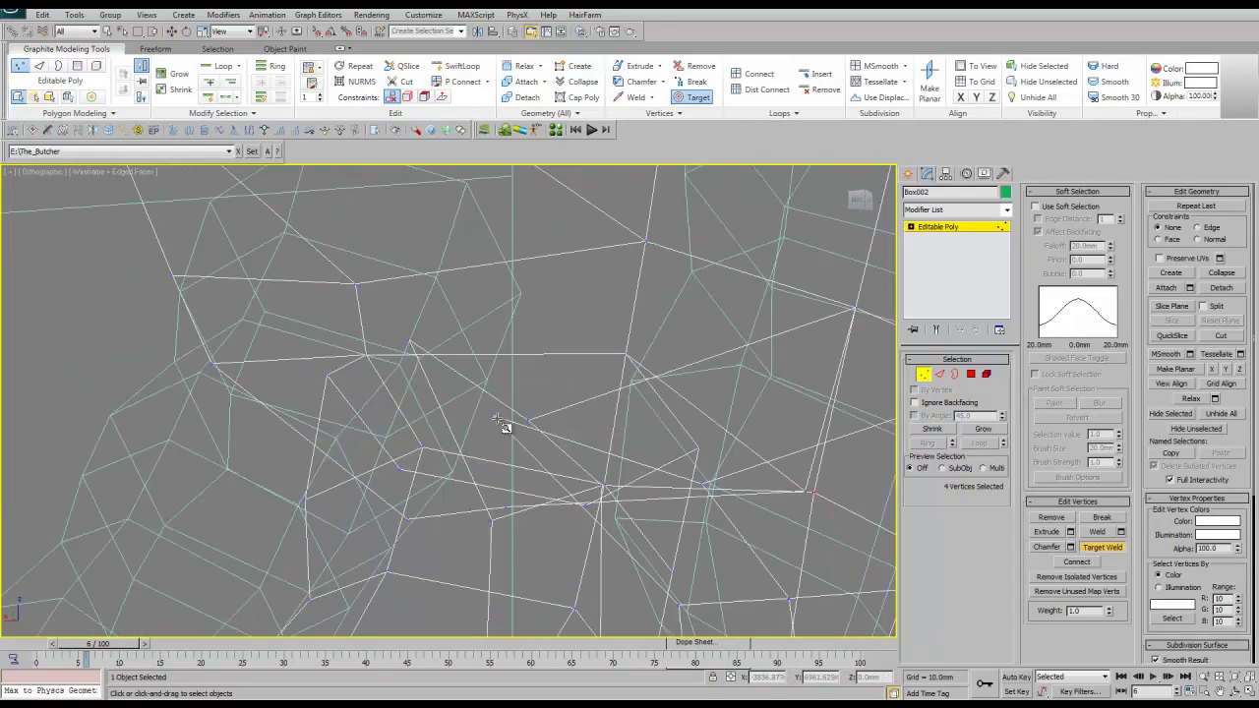
{"action": "scroll", "coordinate": [478, 472], "scroll_direction": "up", "scroll_amount": 3}
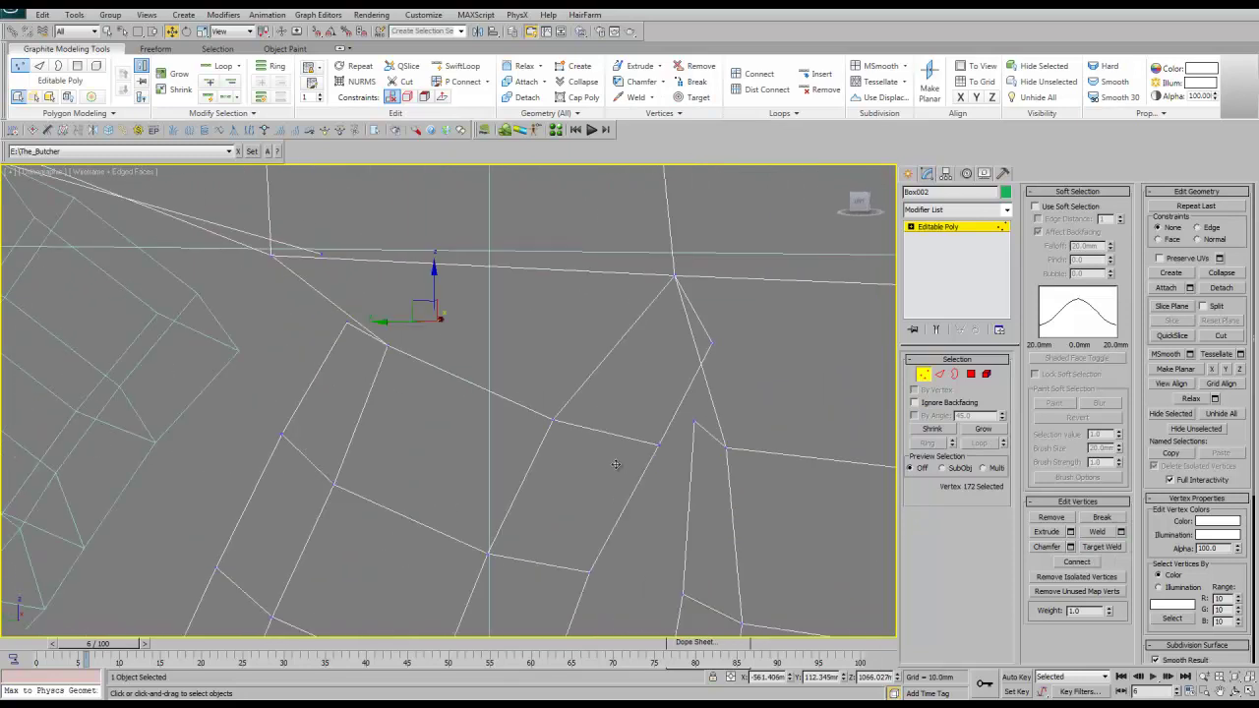
{"action": "key", "text": "z"}
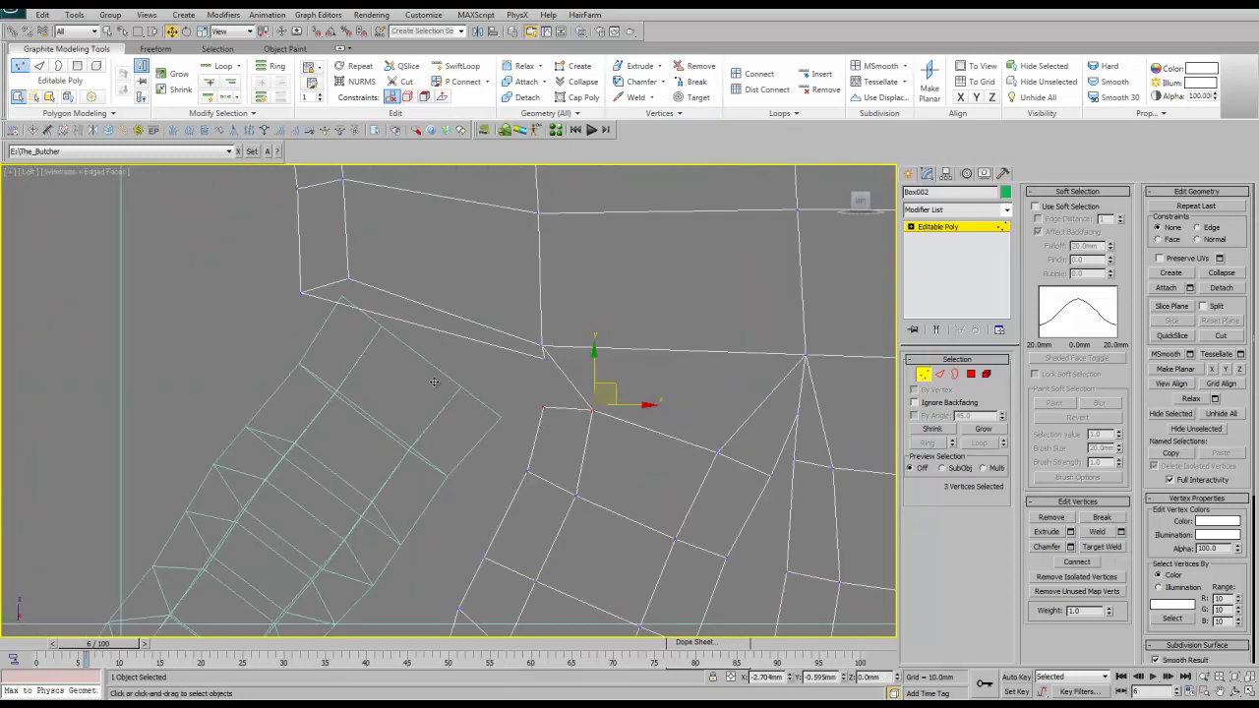
{"action": "left_click", "coordinate": [598, 413]}
{"action": "middle_click_drag", "start_coordinate": [482, 568], "coordinate": [395, 479]}
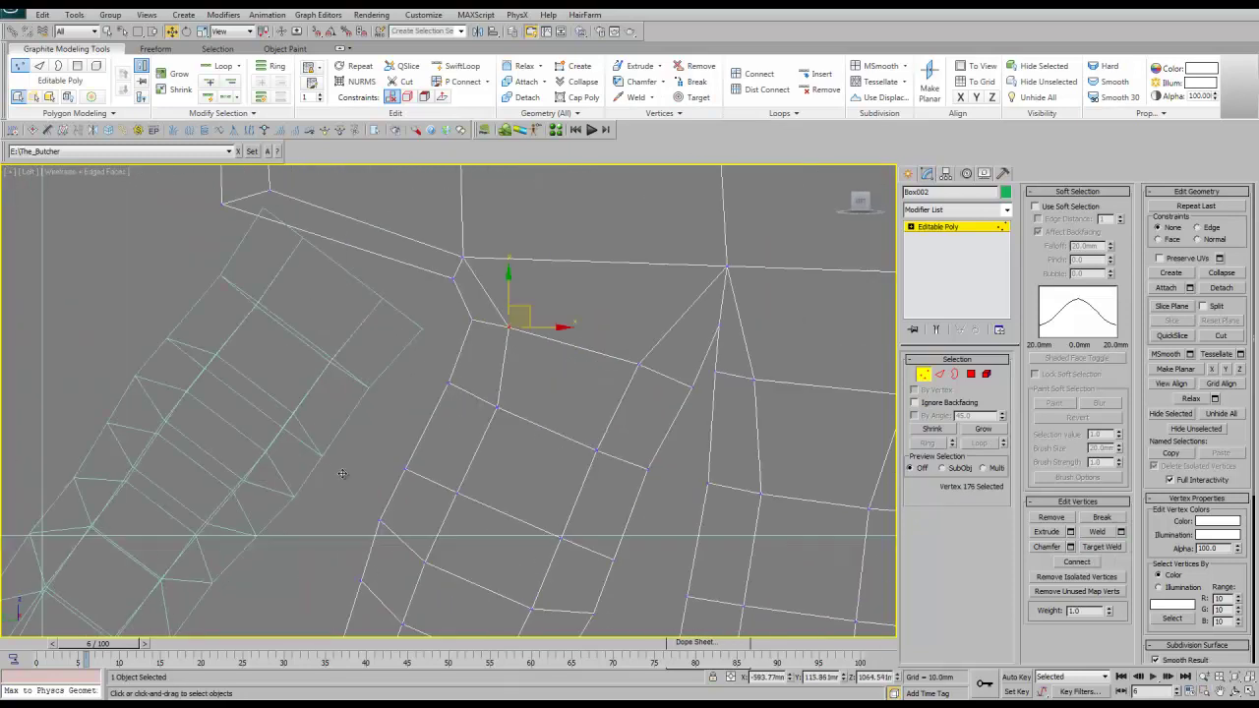
{"action": "scroll", "coordinate": [584, 508], "scroll_direction": "down", "scroll_amount": 5}
{"action": "scroll", "coordinate": [584, 508], "scroll_direction": "up", "scroll_amount": 5}
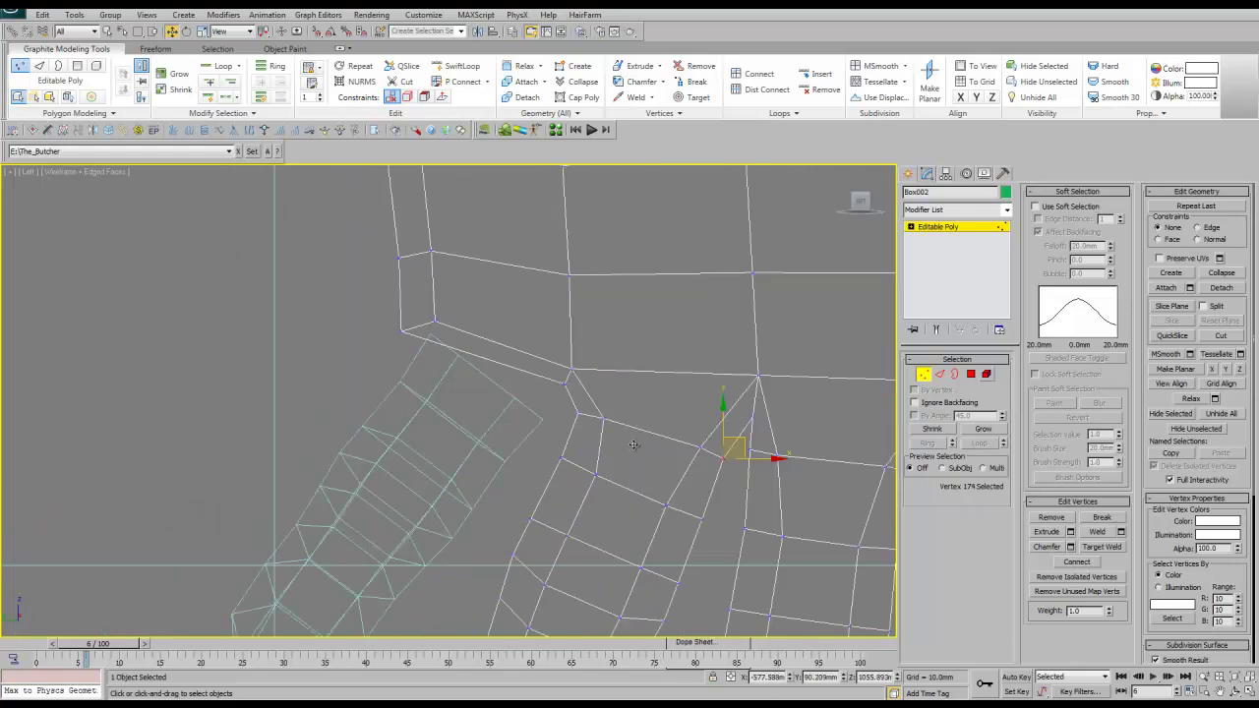
Inset a face on the palm underside to open the next finger base
{"action": "left_click", "coordinate": [971, 374]}
{"action": "left_click", "coordinate": [487, 339]}
{"action": "mouse_move", "coordinate": [492, 344]}
{"action": "middle_mouse_down", "text": "alt"}
{"action": "mouse_move", "coordinate": [635, 414]}
{"action": "mouse_move", "coordinate": [519, 281]}
{"action": "middle_mouse_up", "text": "alt"}
{"action": "right_click", "coordinate": [519, 282]}
{"action": "left_click", "coordinate": [453, 324]}
{"action": "left_click_drag", "start_coordinate": [462, 325], "coordinate": [492, 355]}
{"action": "left_click", "coordinate": [655, 415]}
Rotate the new hole's border toward the finger's angle
{"action": "key", "text": "l"}
{"action": "key", "text": "z"}
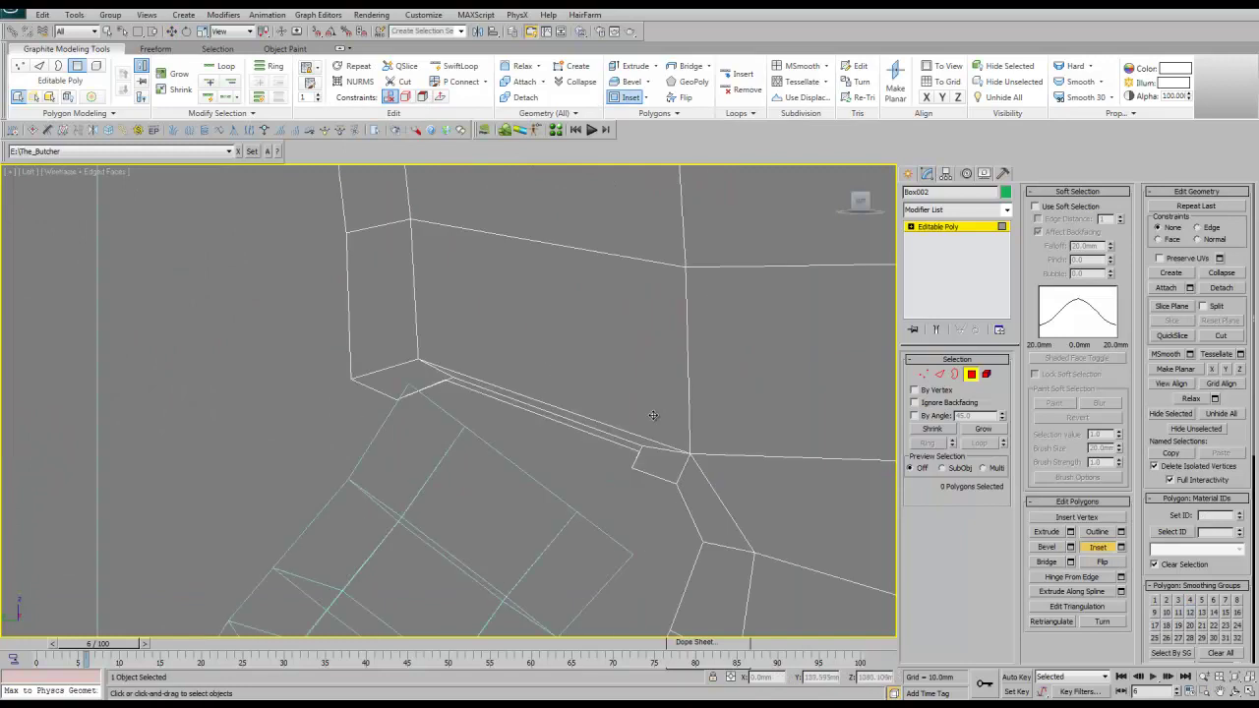
{"action": "key", "text": "3"}
{"action": "middle_click_drag", "start_coordinate": [420, 433], "coordinate": [336, 344]}
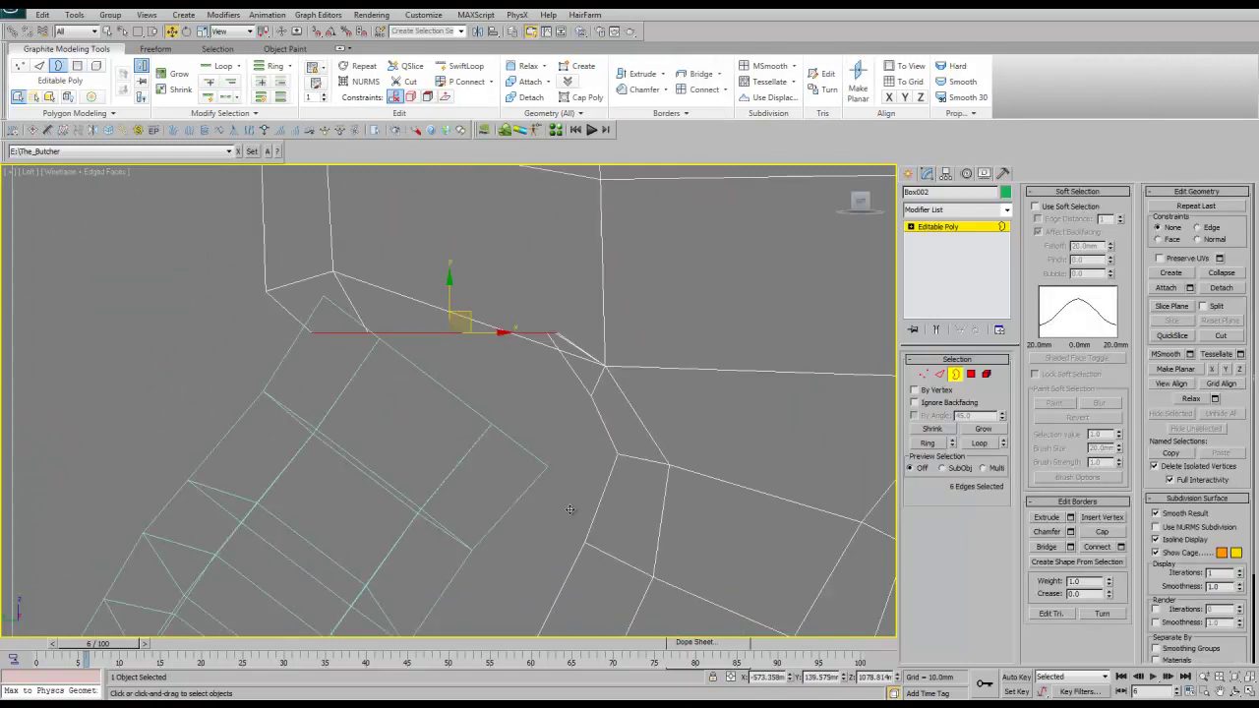
{"action": "key", "text": "e"}
{"action": "right_click", "coordinate": [407, 521]}
{"action": "left_click", "coordinate": [407, 521]}
{"action": "right_click", "coordinate": [403, 522]}
{"action": "left_click", "coordinate": [402, 520]}
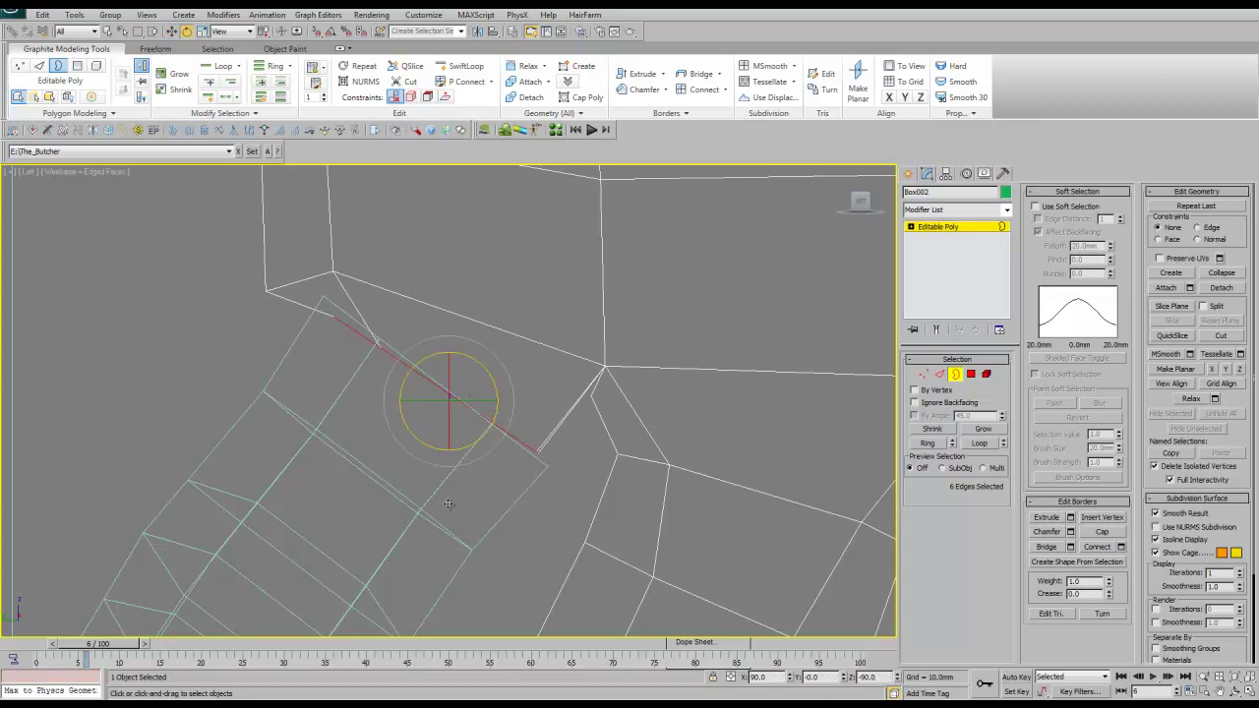
Move the vertices and Target Weld the finger base into the palm, then review the joint
{"action": "key", "text": "1"}
{"action": "right_click", "coordinate": [423, 394]}
{"action": "left_click", "coordinate": [514, 444]}
{"action": "middle_click_drag", "start_coordinate": [630, 261], "coordinate": [633, 344]}
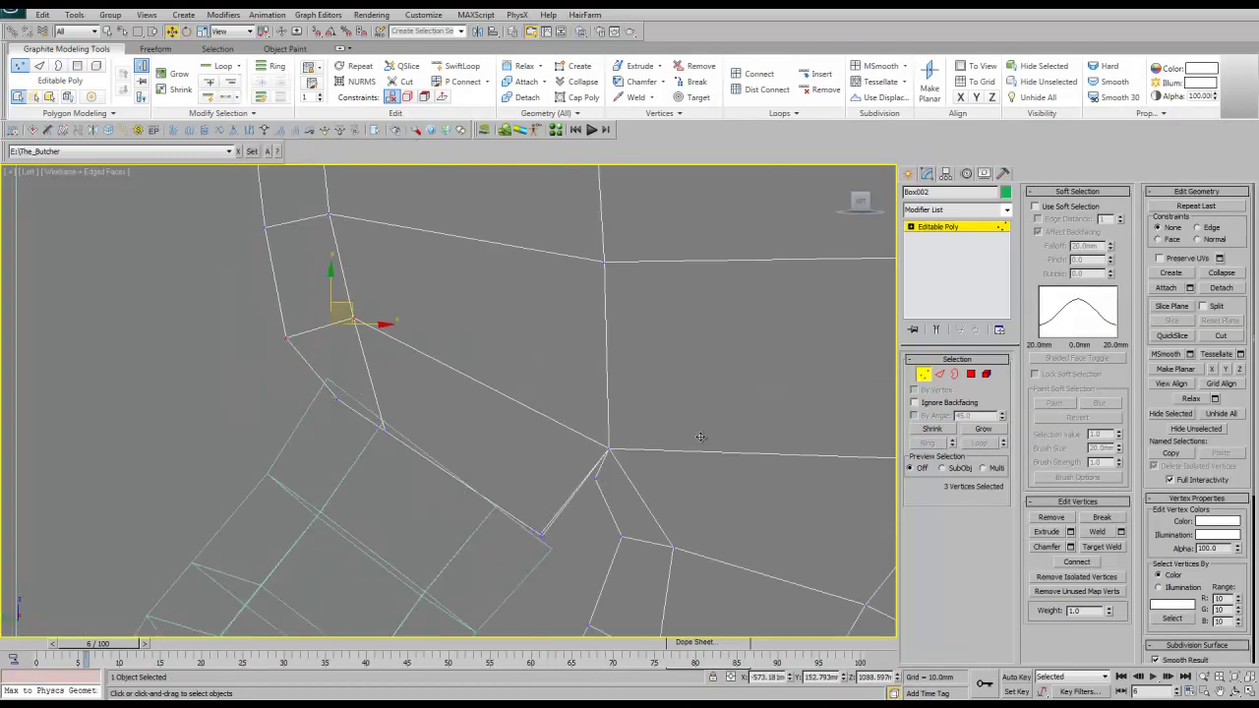
{"action": "right_click", "coordinate": [382, 460]}
{"action": "left_click", "coordinate": [349, 519]}
{"action": "mouse_move", "coordinate": [391, 449]}
{"action": "middle_mouse_down", "text": "alt"}
{"action": "mouse_move", "coordinate": [496, 507]}
{"action": "mouse_move", "coordinate": [435, 396]}
{"action": "mouse_move", "coordinate": [332, 56]}
{"action": "middle_mouse_up", "text": "alt"}
{"action": "mouse_move", "coordinate": [224, 36]}
{"action": "middle_mouse_down", "text": "alt"}
{"action": "mouse_move", "coordinate": [226, 110]}
{"action": "mouse_move", "coordinate": [252, 62]}
{"action": "middle_mouse_up", "text": "alt"}
{"action": "key", "text": "shift+z"}
{"action": "key", "text": "shift+z"}
{"action": "key", "text": "shift+z"}
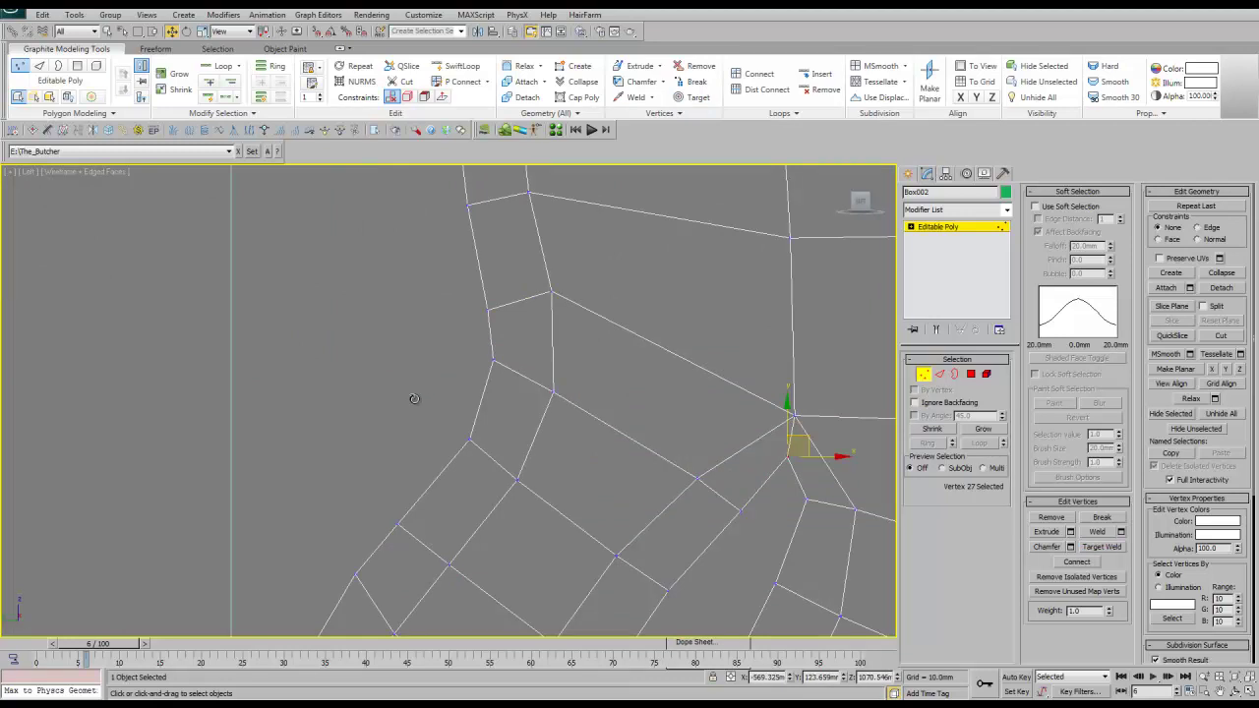
{"action": "key", "text": "shift+z"}
{"action": "key", "text": "shift+z"}
{"action": "key", "text": "shift+z"}
{"action": "key", "text": "shift+z"}
{"action": "key", "text": "shift+z"}
{"action": "key", "text": "shift+z"}
{"action": "key", "text": "shift+z"}
{"action": "key", "text": "shift+z"}
{"action": "key", "text": "shift+z"}
{"action": "key", "text": "shift+z"}
{"action": "key", "text": "shift+z"}
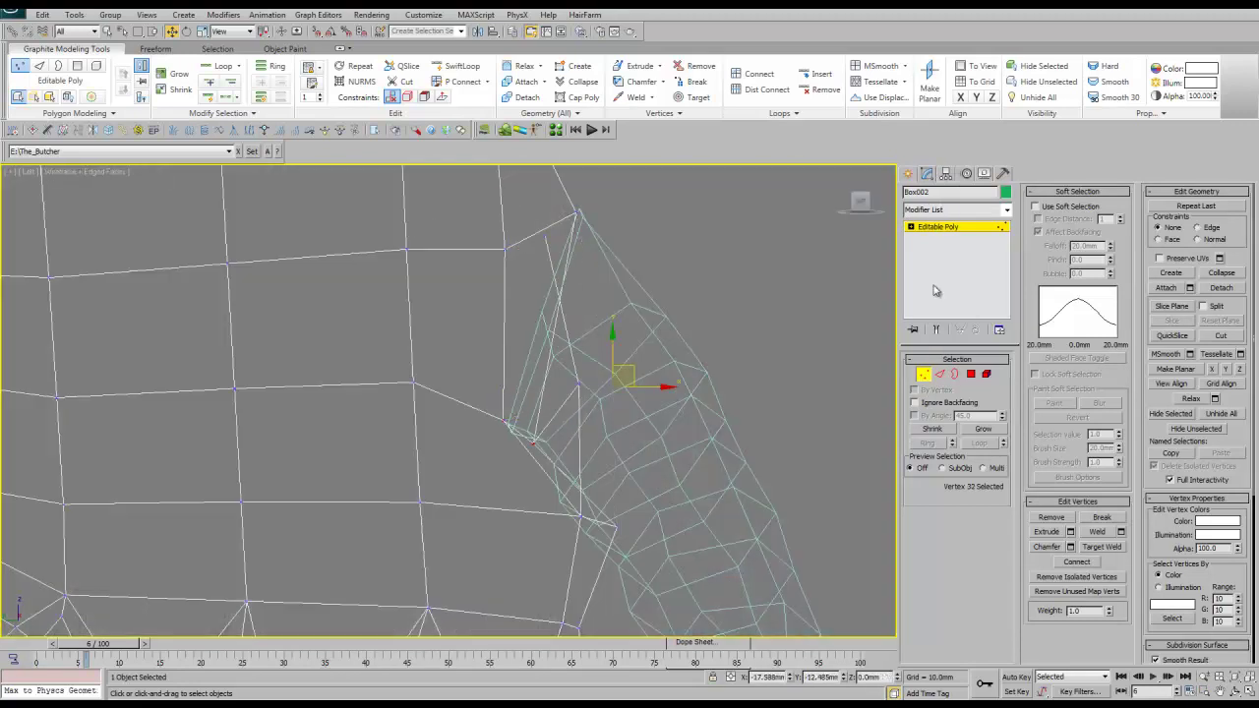
{"action": "key", "text": "shift+z"}
{"action": "key", "text": "shift+z"}
{"action": "key", "text": "shift+z"}
{"action": "key", "text": "shift+z"}
{"action": "key", "text": "shift+z"}
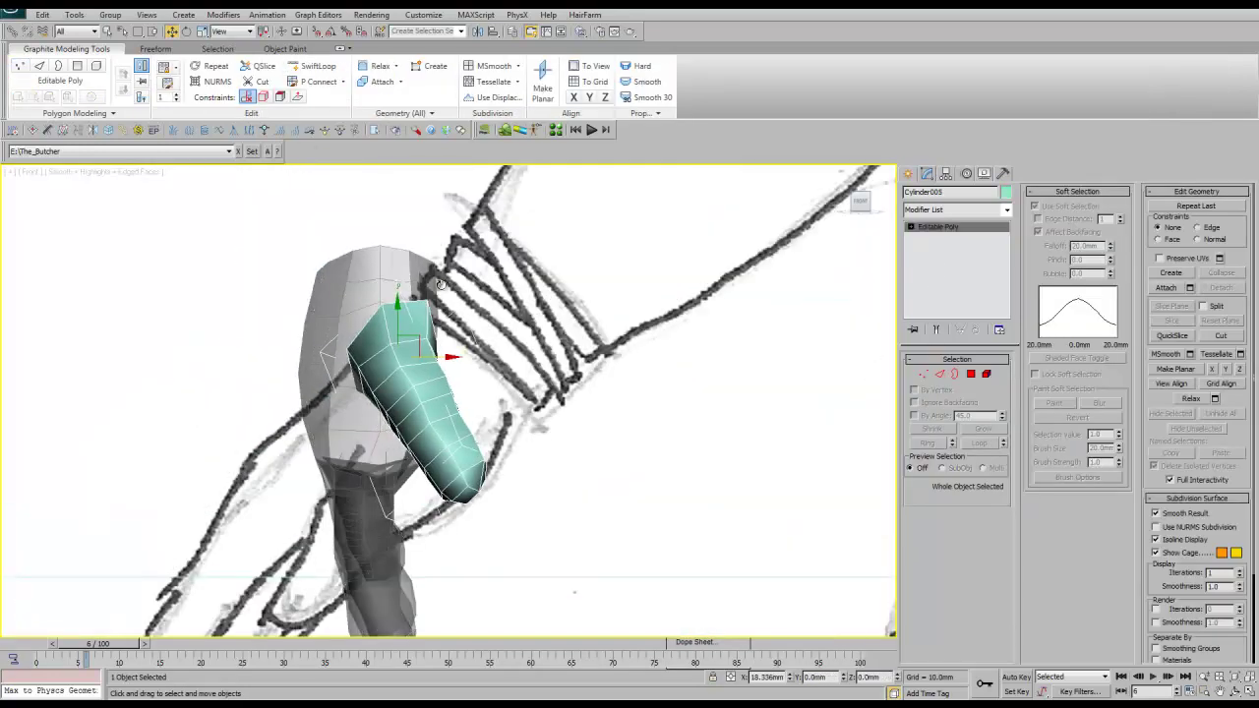
Step back to an earlier hand view and delete the selected faces to leave an opening
{"action": "key", "text": "shift+z"}
{"action": "key", "text": "shift+z"}
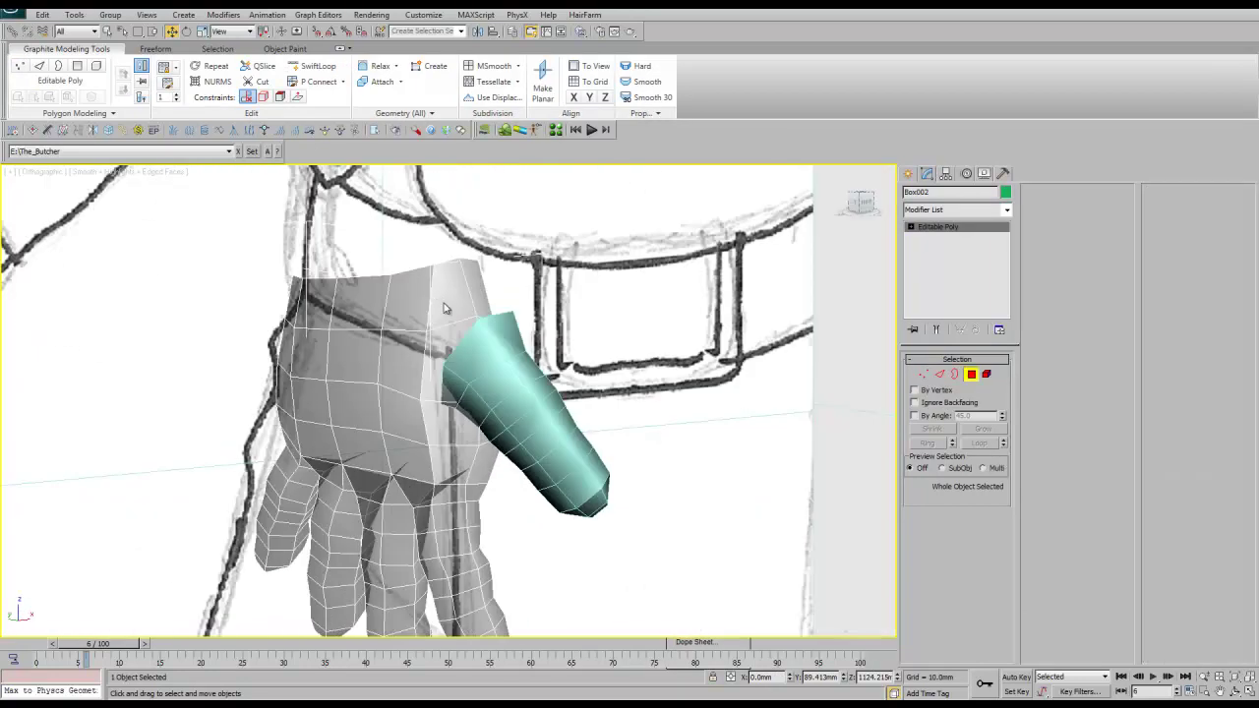
{"action": "key", "text": "4"}
{"action": "key", "text": "shift+z"}
{"action": "key", "text": "F3"}
{"action": "key", "text": "shift+z"}
{"action": "key", "text": "shift+i"}
{"action": "key", "text": "Delete"}
{"action": "key", "text": "3"}
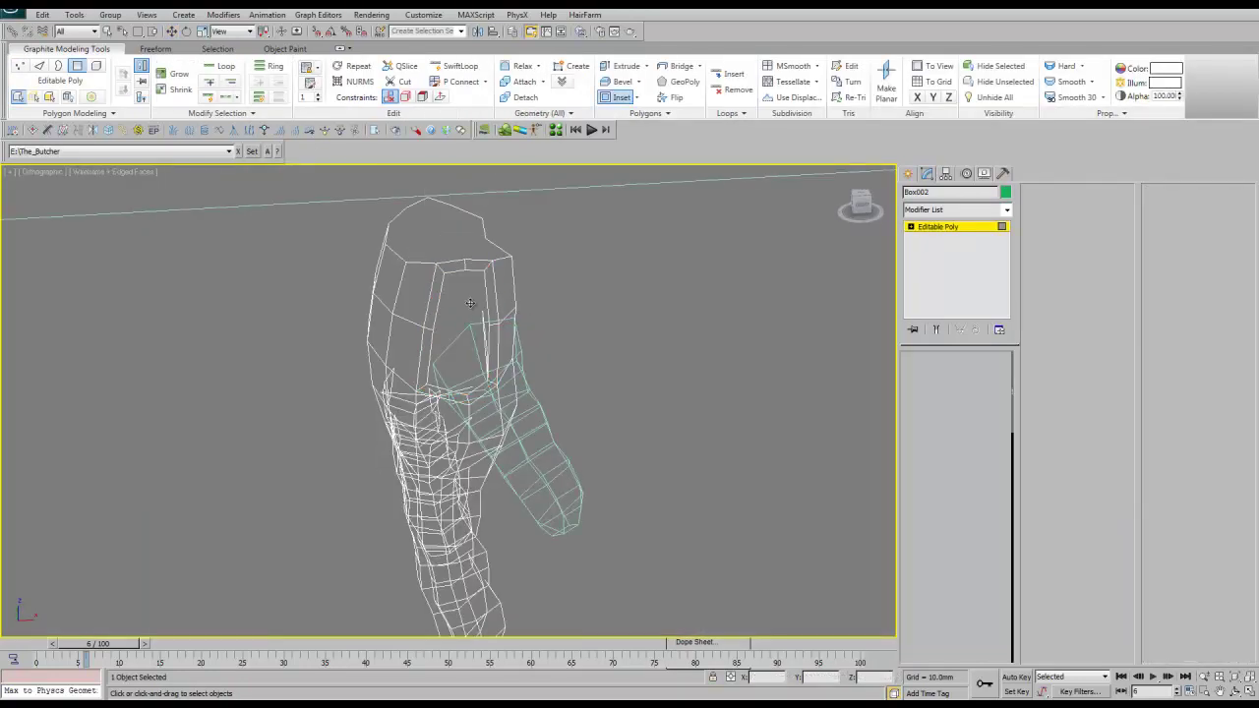
Select the opening's border and frame it in the side view, trying Rotate before Move
{"action": "left_click", "coordinate": [481, 331]}
{"action": "key", "text": "l"}
{"action": "key", "text": "z"}
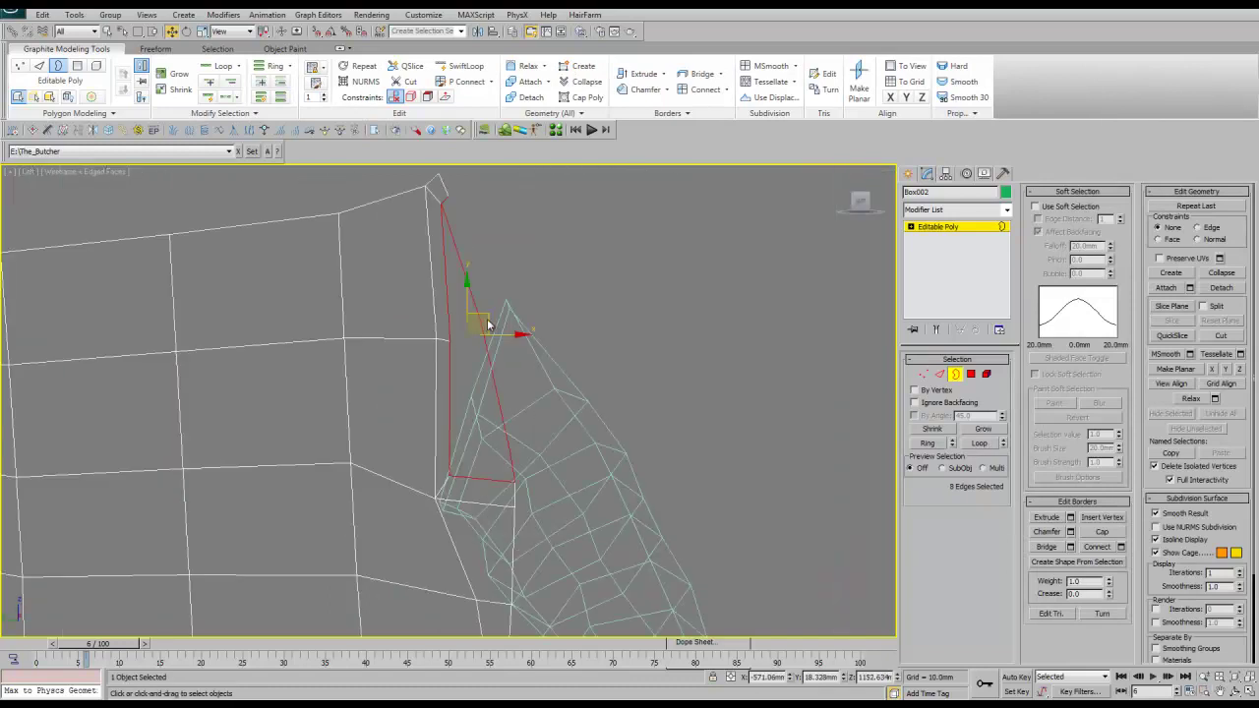
{"action": "right_click", "coordinate": [495, 328]}
{"action": "left_click", "coordinate": [501, 326]}
{"action": "key", "text": "w"}
{"action": "middle_click_drag", "start_coordinate": [475, 407], "coordinate": [472, 416]}
{"action": "key", "text": "F3"}
Inspect the vertices at the opening's edge in shaded and wireframe display
{"action": "key", "text": "1"}
{"action": "left_click", "coordinate": [405, 410]}
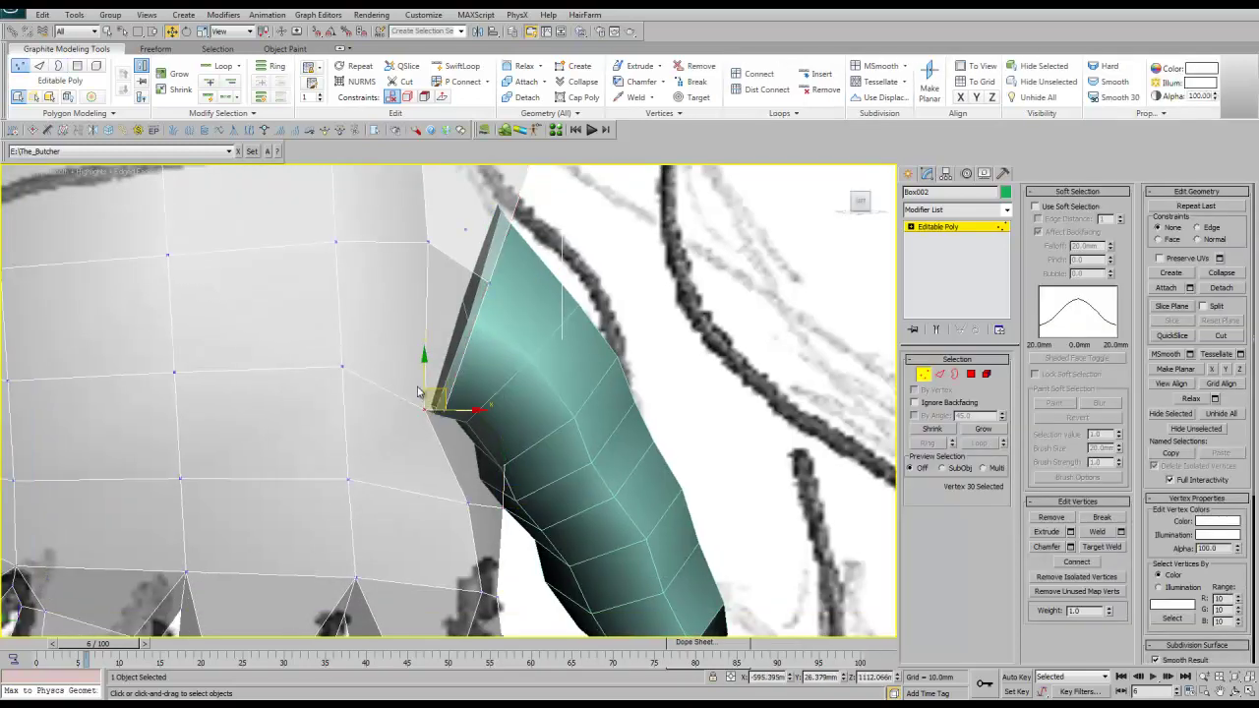
{"action": "key", "text": "1"}
{"action": "scroll", "coordinate": [423, 384], "scroll_direction": "down", "scroll_amount": 4}
{"action": "scroll", "coordinate": [324, 244], "scroll_direction": "up", "scroll_amount": 2}
{"action": "key", "text": "F3"}
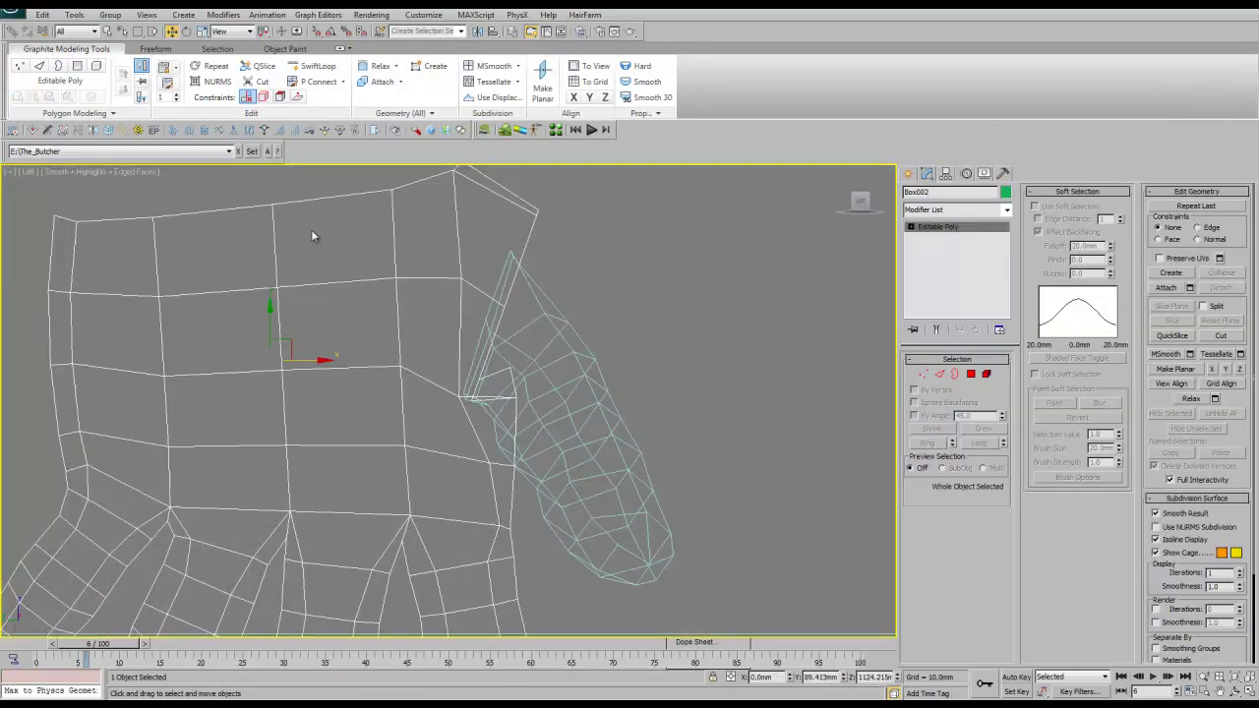
{"action": "key", "text": "1"}
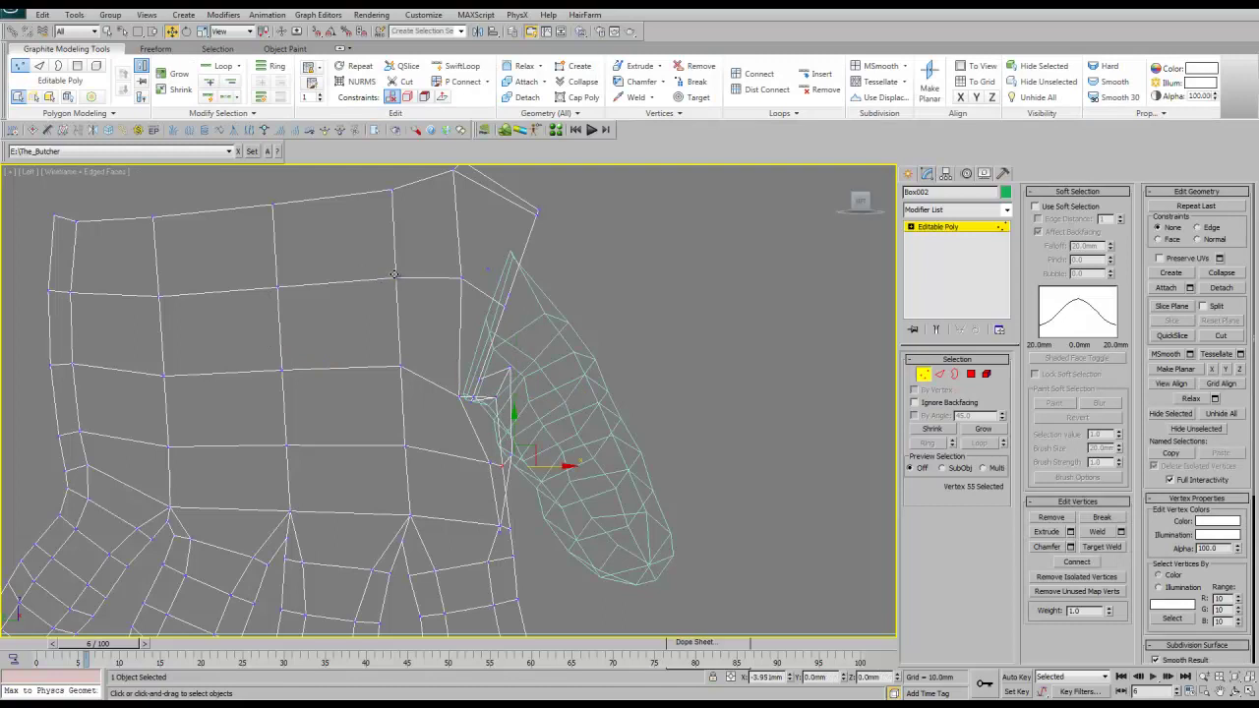
{"action": "middle_click_drag", "start_coordinate": [388, 400], "coordinate": [390, 416]}
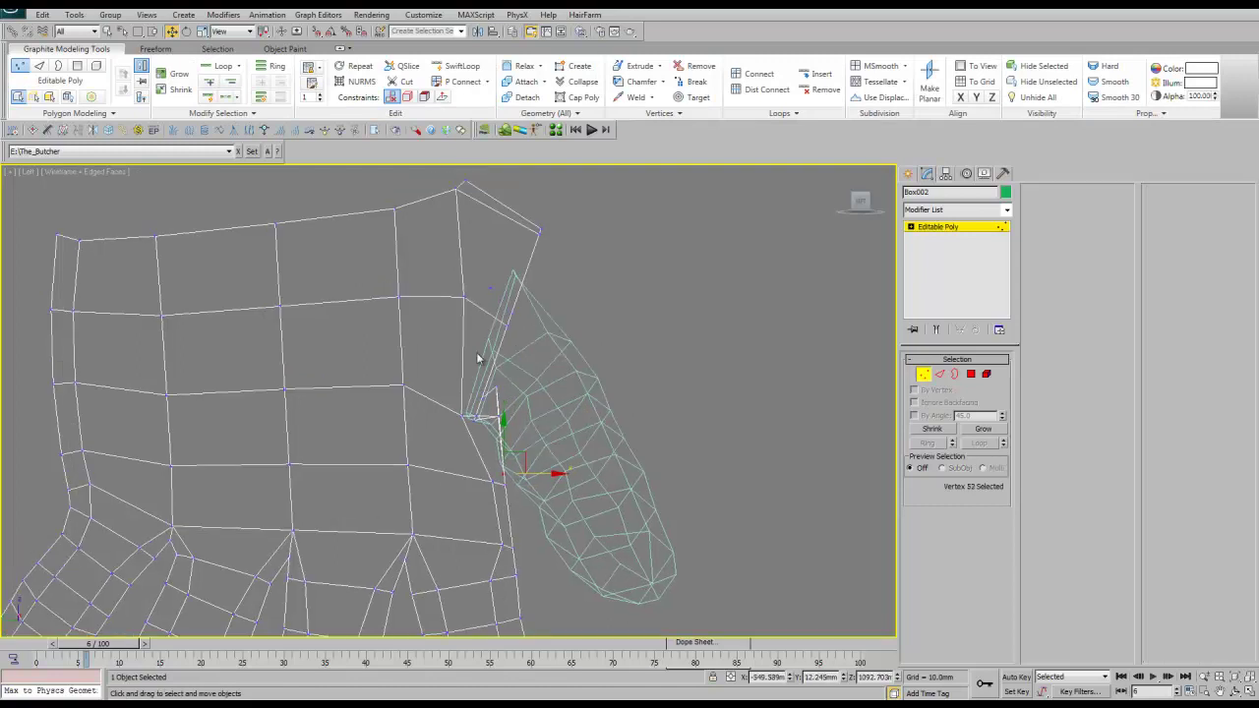
{"action": "key", "text": "1"}
Select the forearm cylinder, shade the view, orbit close to the wrist and enable Attach
{"action": "left_click", "coordinate": [414, 347]}
{"action": "left_click", "coordinate": [478, 359]}
{"action": "middle_click_drag", "start_coordinate": [482, 366], "coordinate": [482, 359], "text": "alt"}
{"action": "key", "text": "F3"}
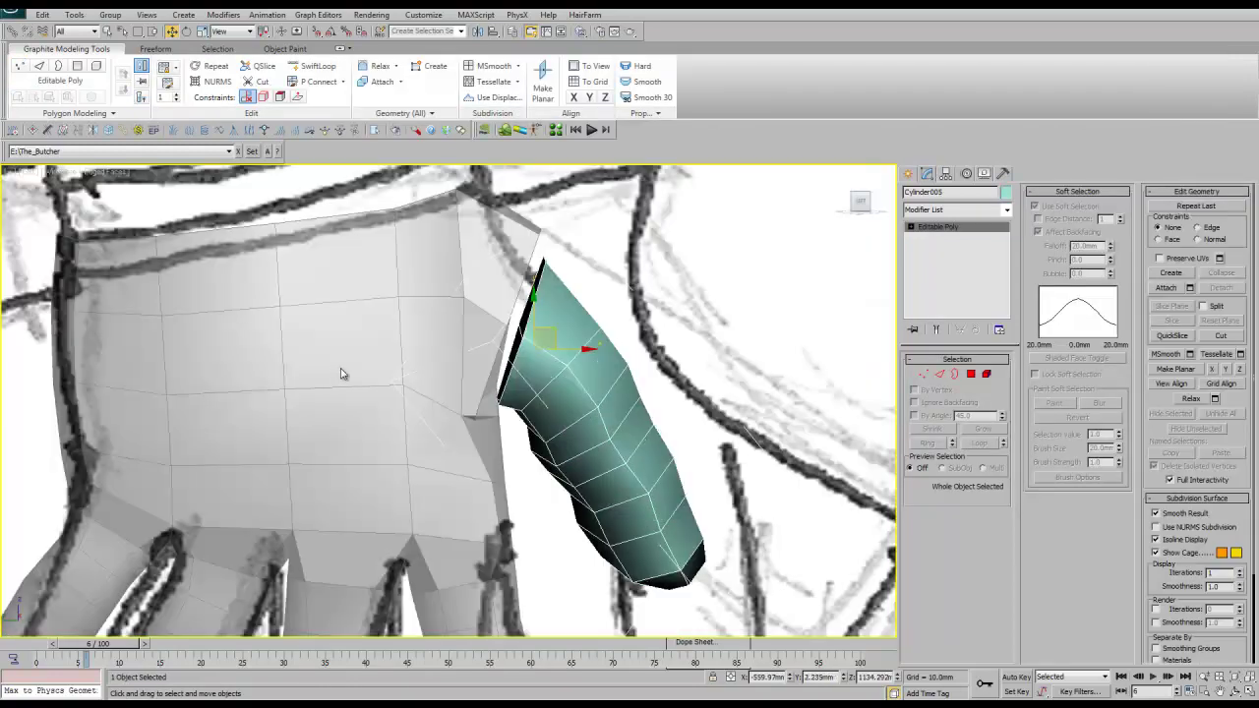
{"action": "middle_click_drag", "start_coordinate": [360, 371], "coordinate": [279, 420], "text": "alt"}
{"action": "scroll", "coordinate": [279, 420], "scroll_direction": "up", "scroll_amount": 5}
{"action": "scroll", "coordinate": [279, 420], "scroll_direction": "down", "scroll_amount": 5}
{"action": "mouse_move", "coordinate": [281, 332]}
{"action": "middle_mouse_down", "text": "alt"}
{"action": "mouse_move", "coordinate": [379, 456]}
{"action": "mouse_move", "coordinate": [537, 414]}
{"action": "middle_mouse_up", "text": "alt"}
{"action": "key", "text": "alt+a"}
{"action": "scroll", "coordinate": [379, 455], "scroll_direction": "up", "scroll_amount": 5}
{"action": "scroll", "coordinate": [379, 456], "scroll_direction": "down", "scroll_amount": 3}
Switch to the front view and select the hand mesh in vertex mode
{"action": "scroll", "coordinate": [379, 456], "scroll_direction": "down", "scroll_amount": 3}
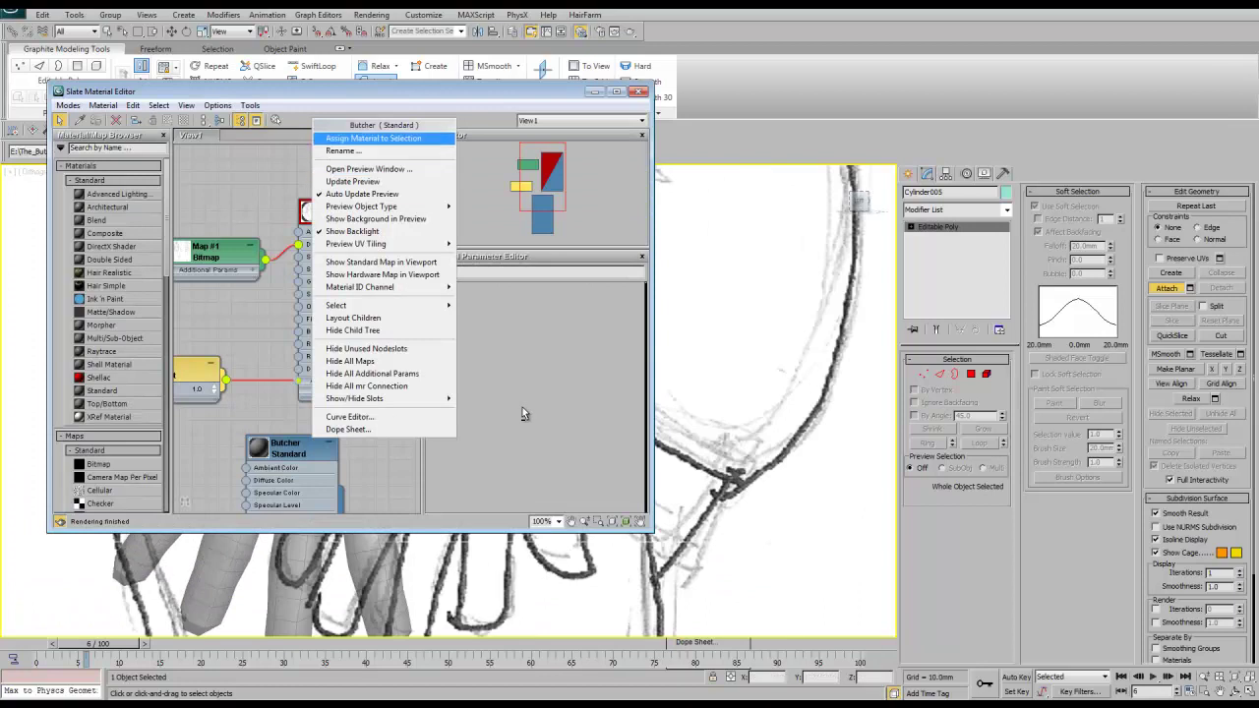
{"action": "key", "text": "f"}
{"action": "scroll", "coordinate": [533, 437], "scroll_direction": "up", "scroll_amount": 5}
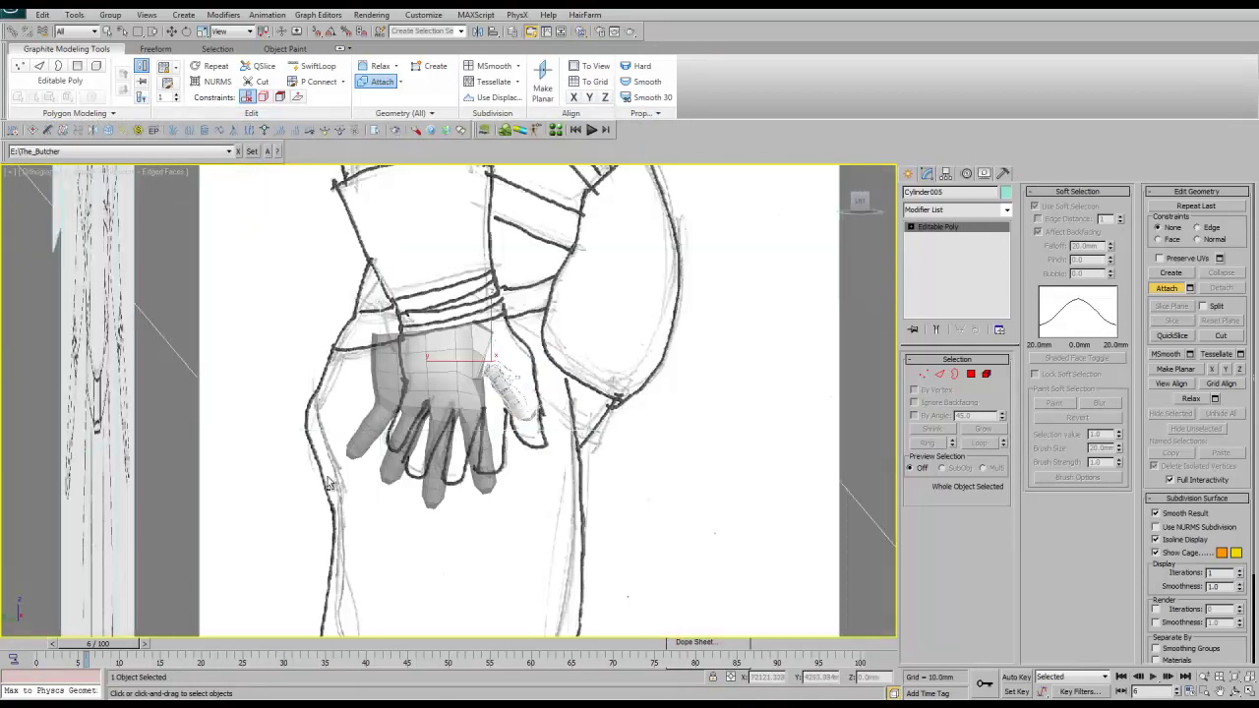
{"action": "left_click", "coordinate": [443, 450]}
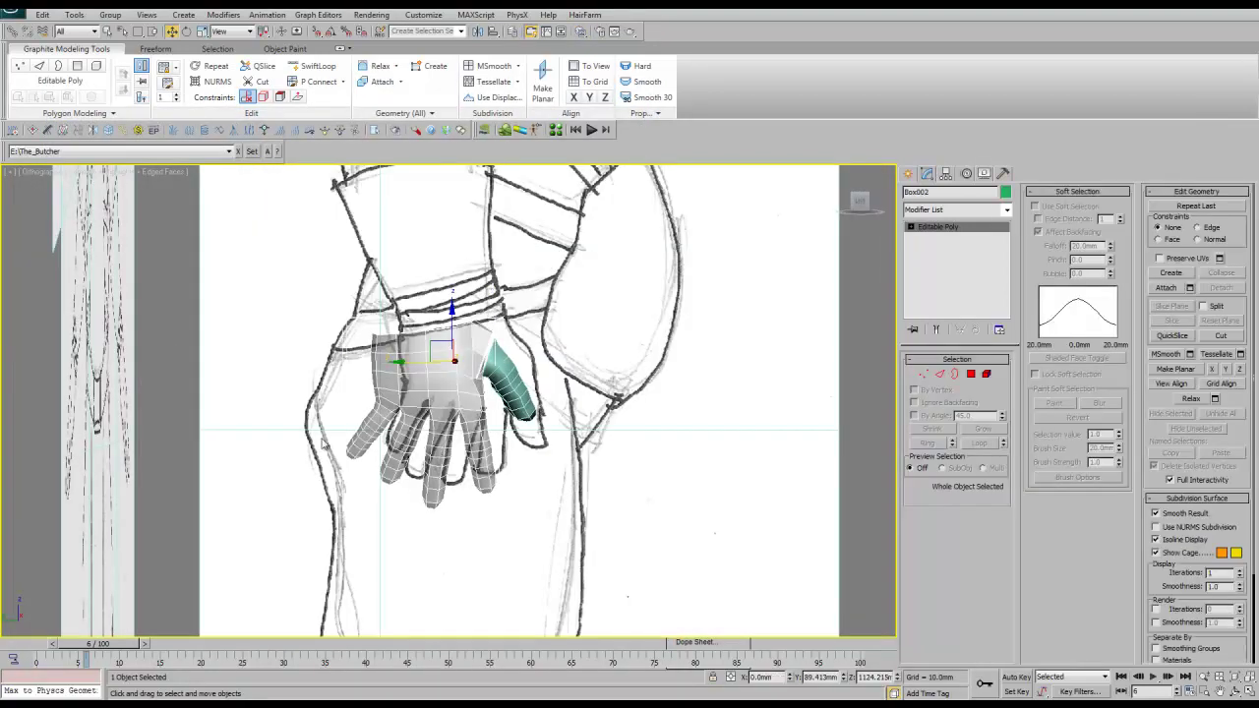
{"action": "scroll", "coordinate": [393, 440], "scroll_direction": "up", "scroll_amount": 3}
{"action": "scroll", "coordinate": [581, 371], "scroll_direction": "up", "scroll_amount": 6}
{"action": "key", "text": "1"}
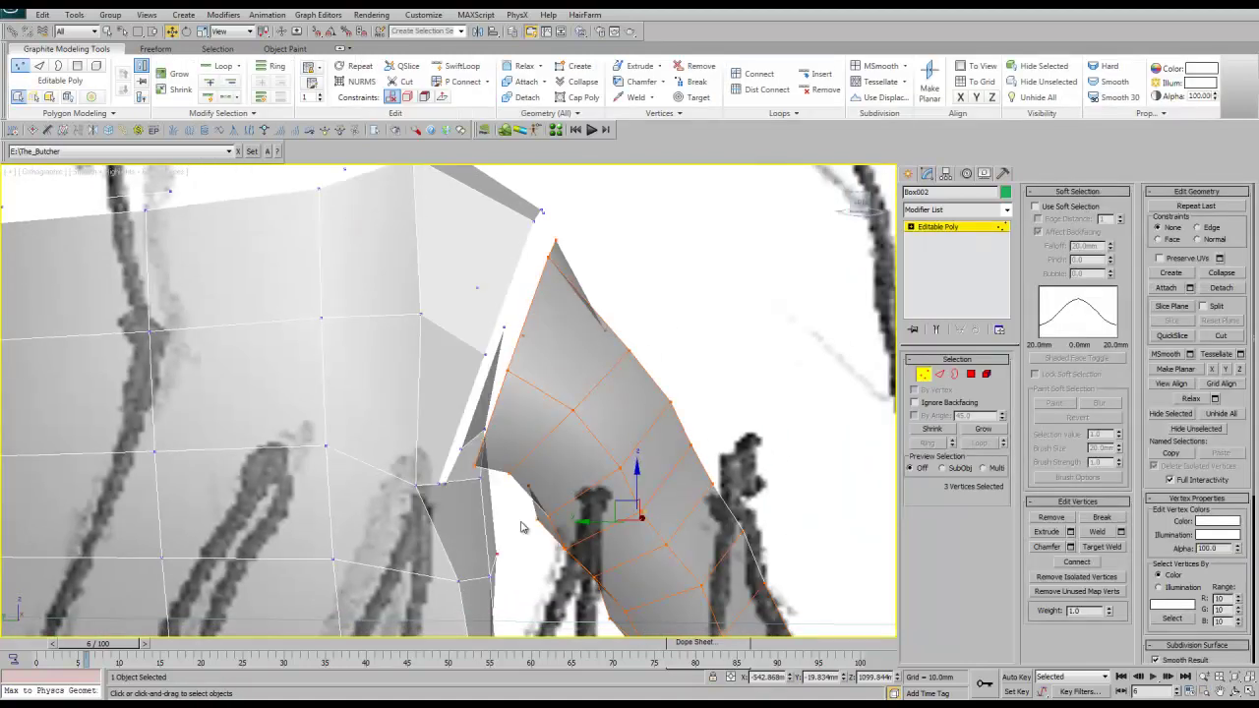
Attach the forearm cylinder to the hand mesh, then edit its vertices with soft selection
{"action": "left_click", "coordinate": [588, 479]}
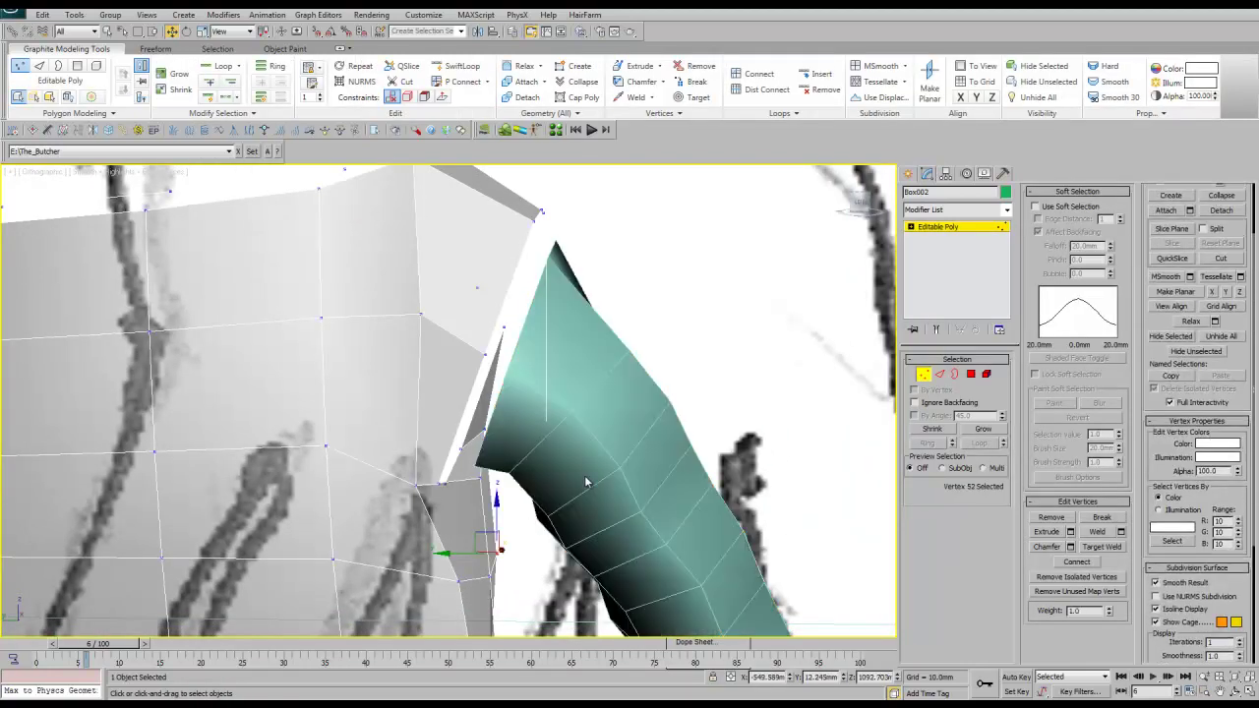
{"action": "right_click", "coordinate": [595, 418]}
{"action": "left_click", "coordinate": [593, 422]}
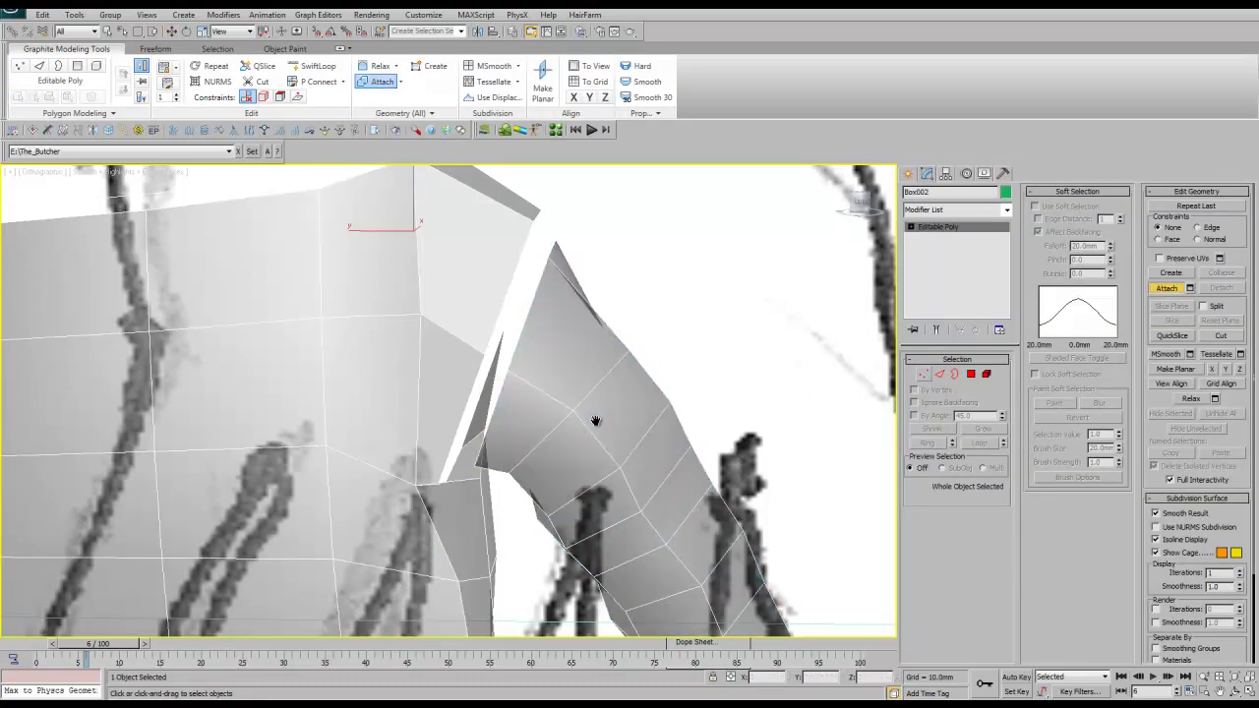
{"action": "right_click", "coordinate": [595, 421]}
{"action": "key", "text": "1"}
{"action": "key", "text": "7"}
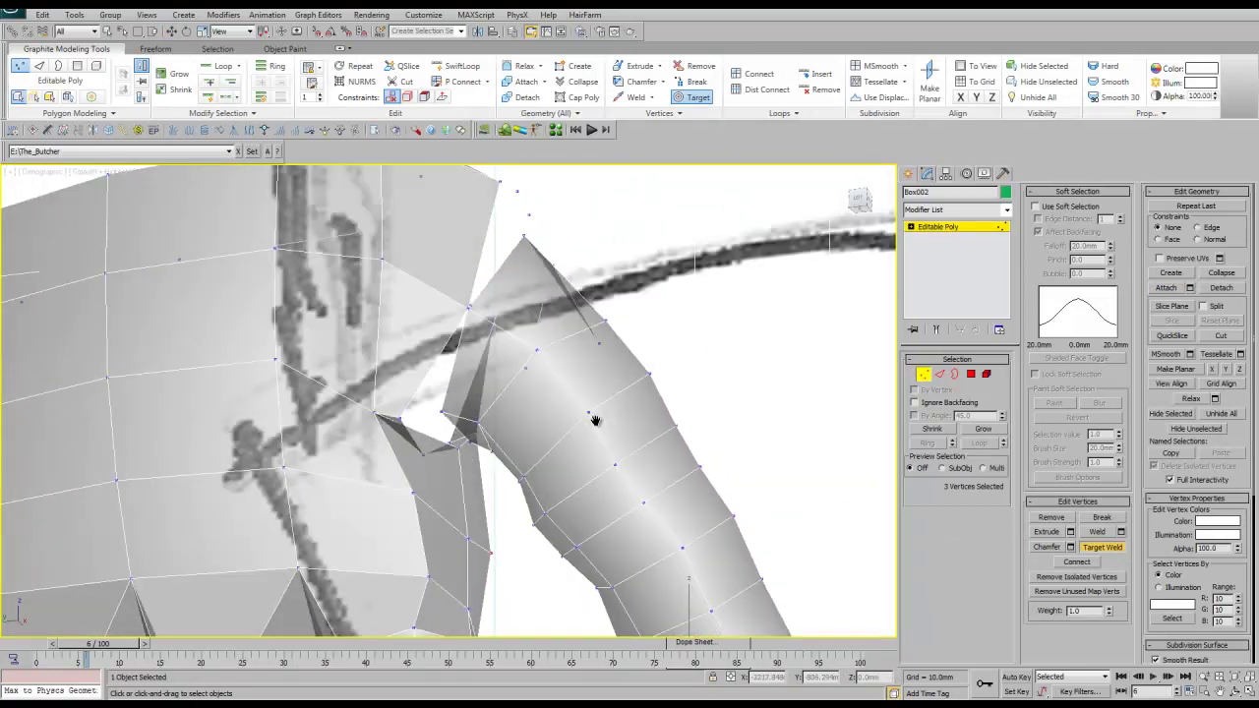
Orbit the combined hand and forearm in wireframe and shaded views, then isolate it with Alt+Q
{"action": "middle_click_drag", "start_coordinate": [595, 421], "coordinate": [603, 418], "text": "alt"}
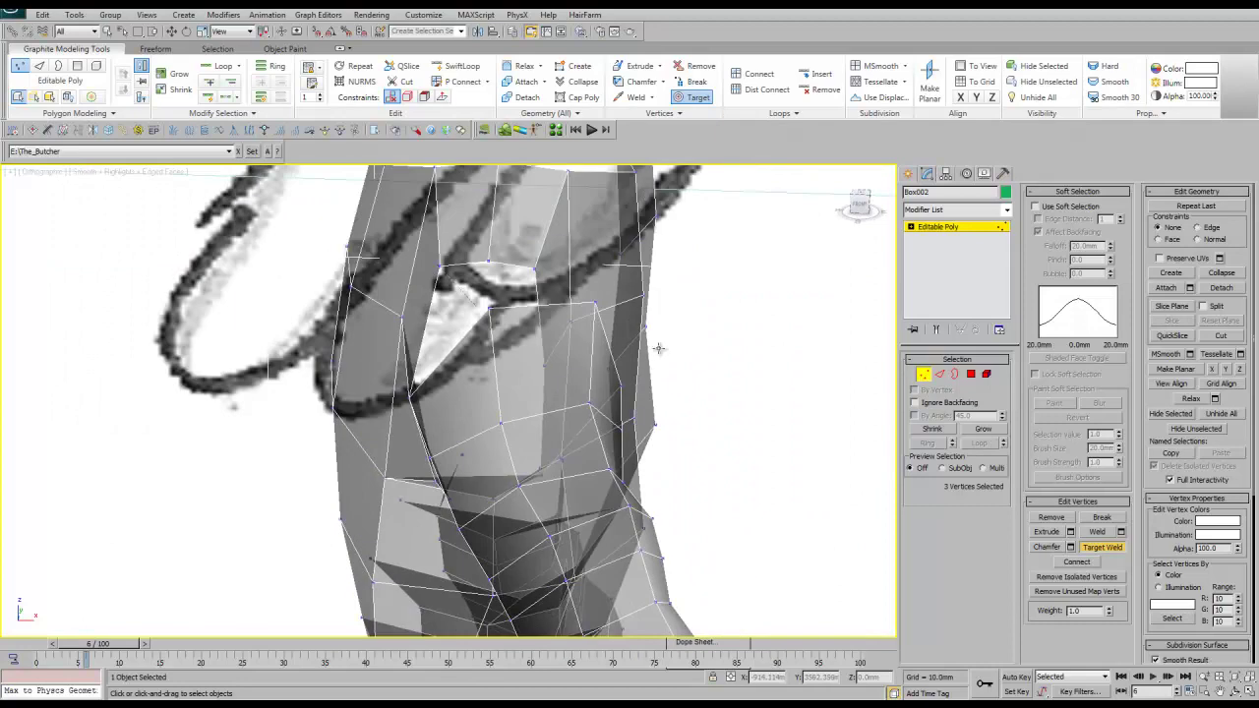
{"action": "mouse_move", "coordinate": [659, 349]}
{"action": "middle_mouse_down", "text": "alt"}
{"action": "mouse_move", "coordinate": [447, 349]}
{"action": "mouse_move", "coordinate": [473, 371]}
{"action": "mouse_move", "coordinate": [472, 360]}
{"action": "middle_mouse_up", "text": "alt"}
{"action": "mouse_move", "coordinate": [457, 230]}
{"action": "middle_mouse_down", "text": "alt"}
{"action": "mouse_move", "coordinate": [534, 267]}
{"action": "mouse_move", "coordinate": [212, 51]}
{"action": "middle_mouse_up", "text": "alt"}
{"action": "key", "text": "F3"}
{"action": "middle_click_drag", "start_coordinate": [472, 423], "coordinate": [500, 445], "text": "alt"}
{"action": "mouse_move", "coordinate": [403, 452]}
{"action": "middle_mouse_down", "text": "alt"}
{"action": "mouse_move", "coordinate": [380, 455]}
{"action": "mouse_move", "coordinate": [450, 436]}
{"action": "mouse_move", "coordinate": [499, 443]}
{"action": "mouse_move", "coordinate": [436, 444]}
{"action": "mouse_move", "coordinate": [489, 440]}
{"action": "mouse_move", "coordinate": [727, 314]}
{"action": "middle_mouse_up", "text": "alt"}
{"action": "key", "text": "F3"}
{"action": "key", "text": "alt+q"}
{"action": "scroll", "coordinate": [489, 440], "scroll_direction": "up", "scroll_amount": 5}
Check the isolated hand from the back, front and right views, framing the whole mesh
{"action": "scroll", "coordinate": [493, 443], "scroll_direction": "up", "scroll_amount": 2}
{"action": "scroll", "coordinate": [493, 444], "scroll_direction": "down", "scroll_amount": 3}
{"action": "key", "text": "2"}
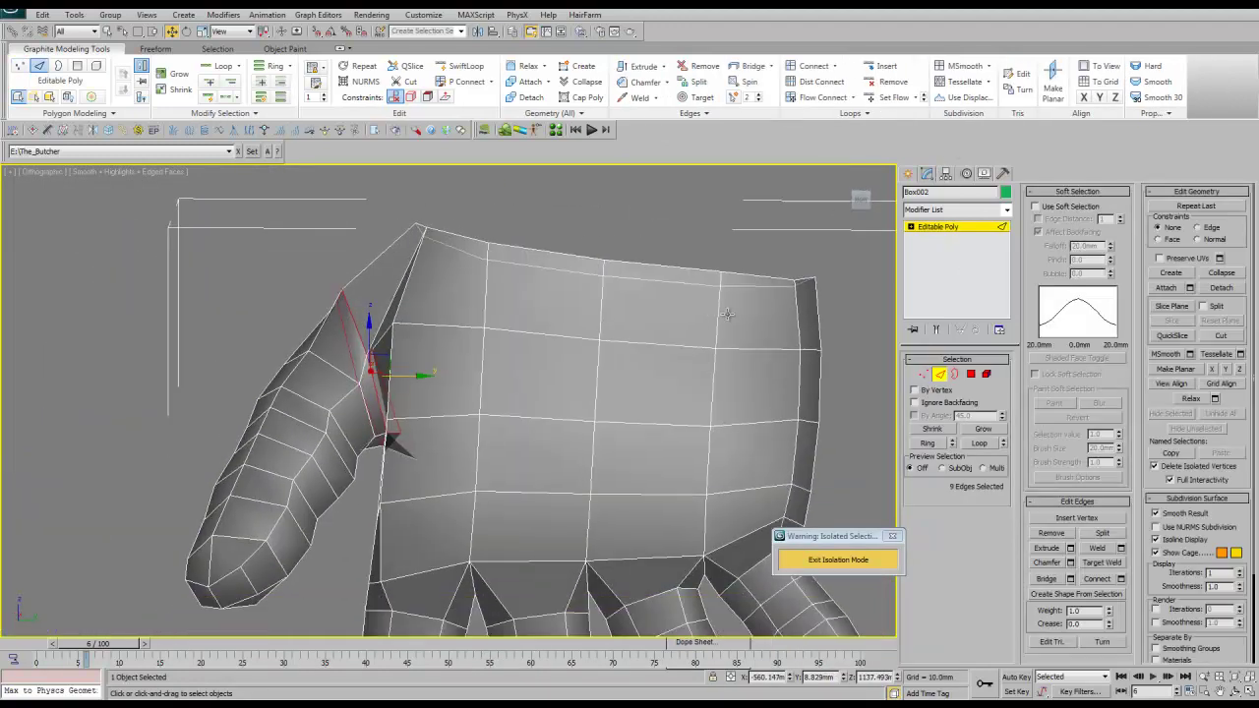
{"action": "key", "text": "k"}
{"action": "scroll", "coordinate": [562, 384], "scroll_direction": "up", "scroll_amount": 4}
{"action": "key", "text": "1"}
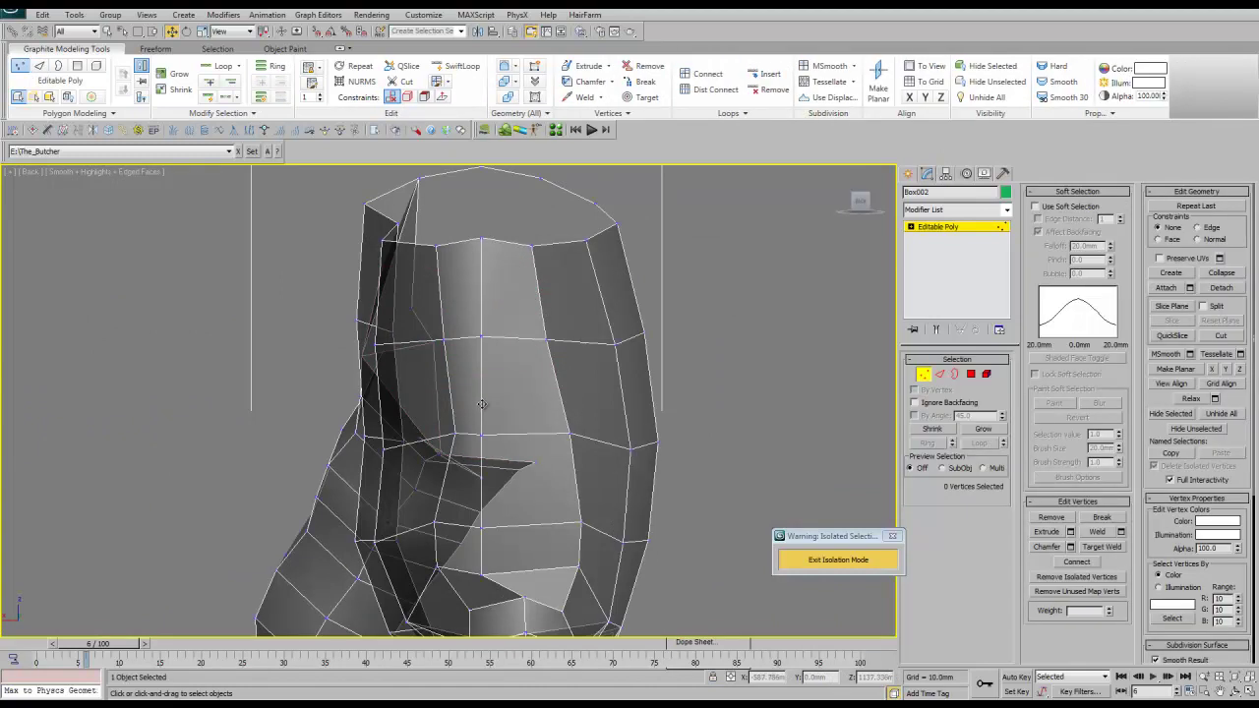
{"action": "key", "text": "f"}
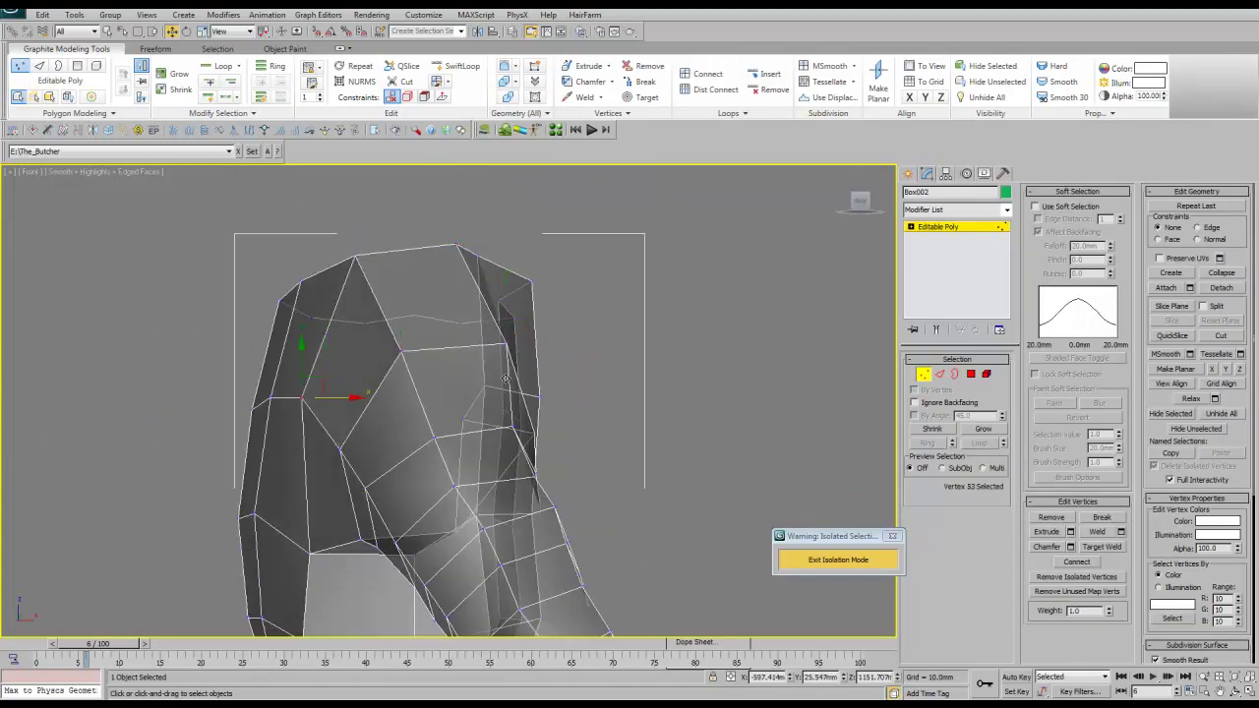
{"action": "key", "text": "r"}
{"action": "key", "text": "z"}
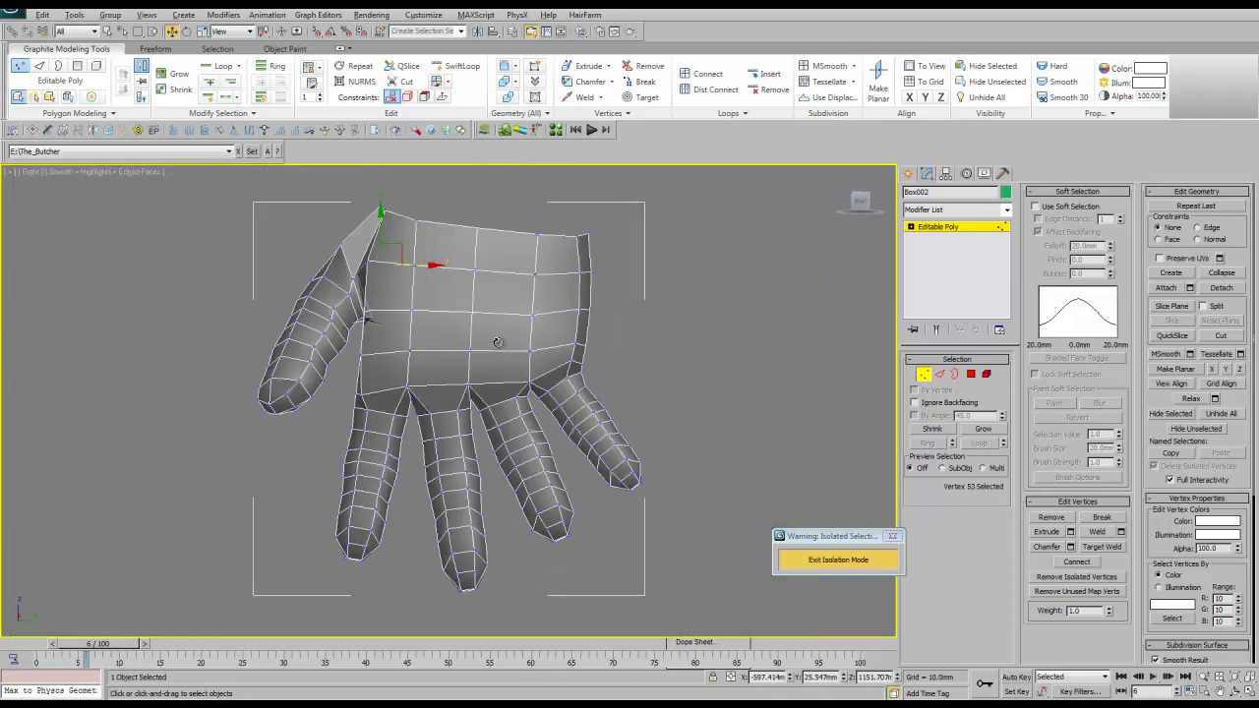
Zoom in on the right view and orbit to an angled view of the hand
{"action": "scroll", "coordinate": [506, 350], "scroll_direction": "up", "scroll_amount": 1}
{"action": "scroll", "coordinate": [526, 334], "scroll_direction": "up", "scroll_amount": 2}
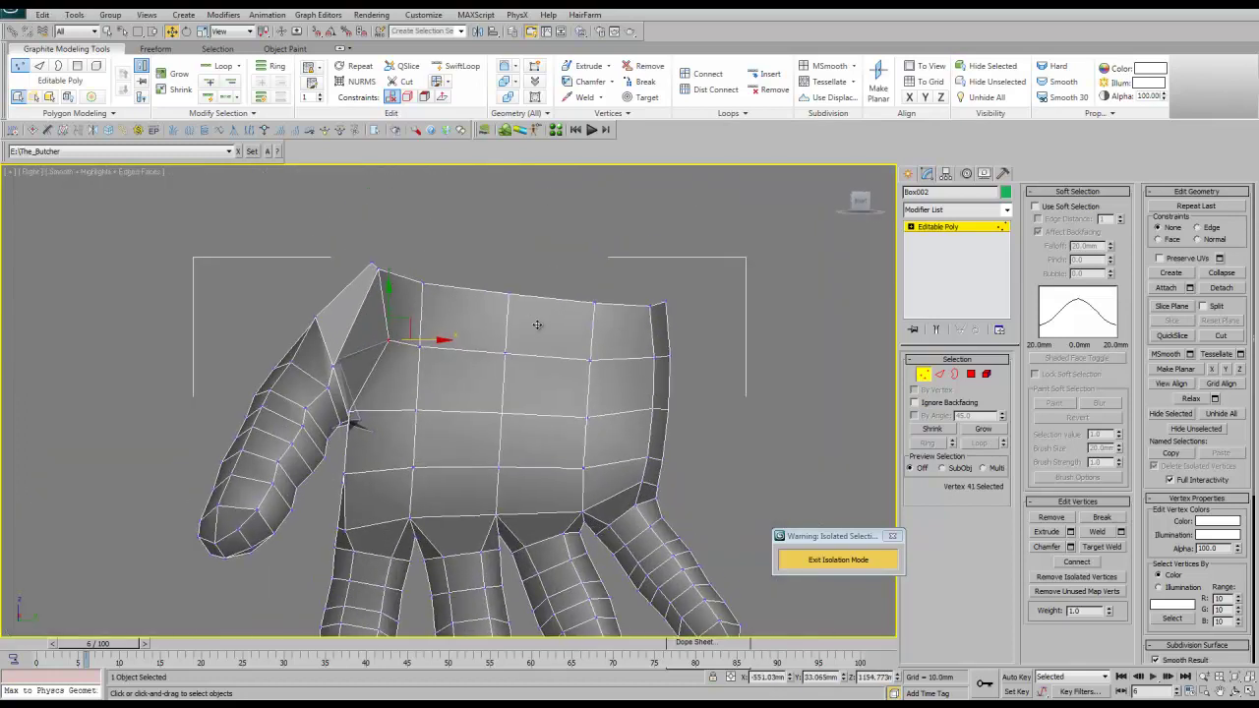
{"action": "key", "text": "r"}
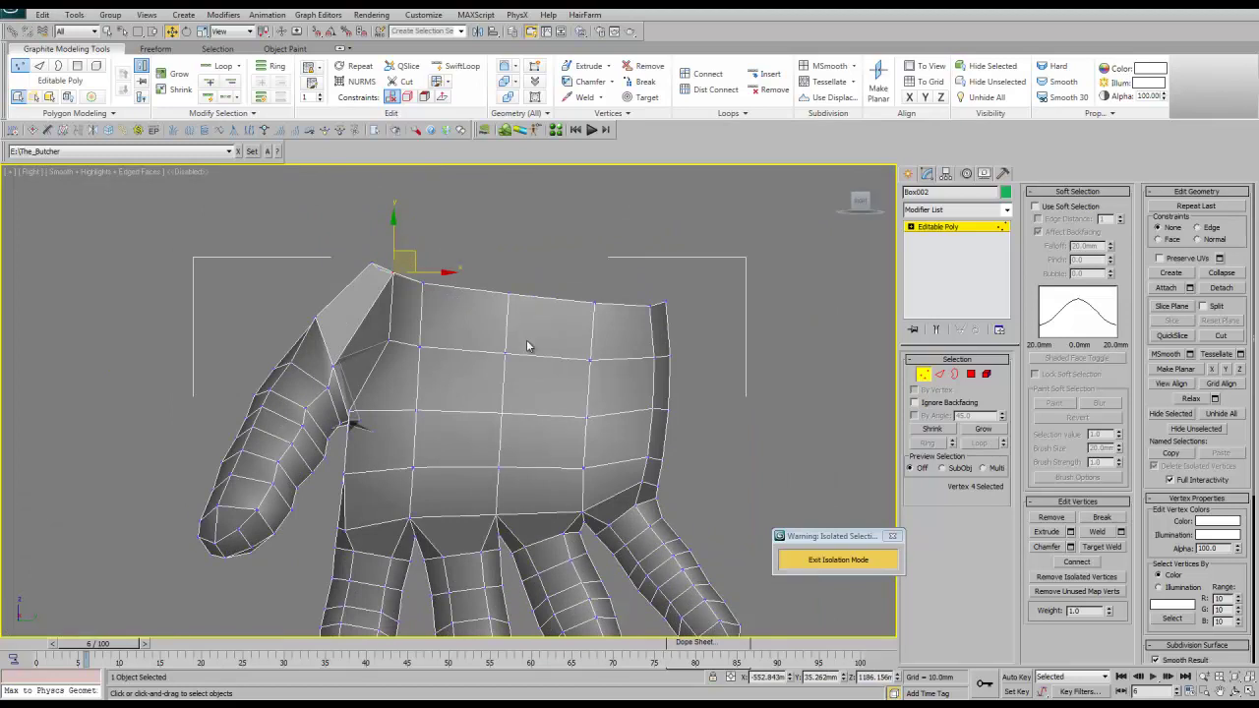
{"action": "scroll", "coordinate": [528, 340], "scroll_direction": "up", "scroll_amount": 5}
{"action": "mouse_move", "coordinate": [521, 337]}
{"action": "middle_mouse_down", "text": "alt"}
{"action": "mouse_move", "coordinate": [527, 351]}
{"action": "mouse_move", "coordinate": [511, 351]}
{"action": "mouse_move", "coordinate": [510, 296]}
{"action": "middle_mouse_up", "text": "alt"}
{"action": "scroll", "coordinate": [526, 351], "scroll_direction": "down", "scroll_amount": 2}
{"action": "scroll", "coordinate": [513, 337], "scroll_direction": "up", "scroll_amount": 3}
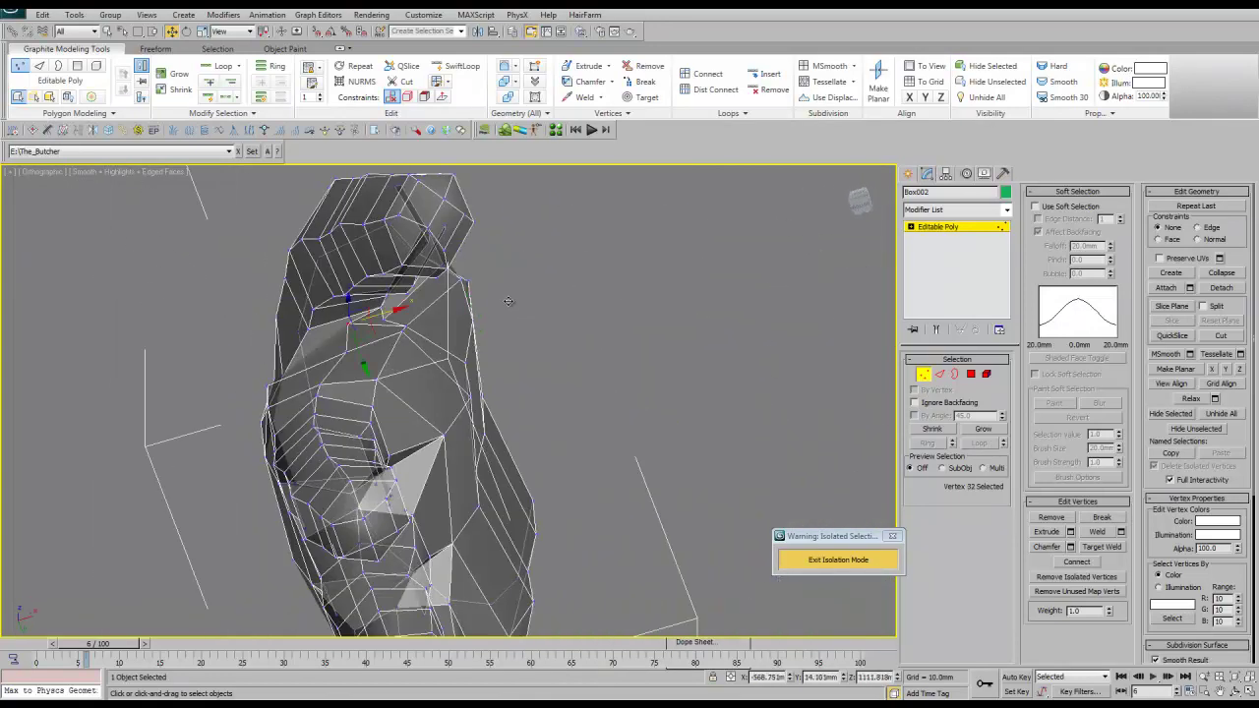
Change the hand mesh's Object Properties so it displays in green
{"action": "key", "text": "2"}
{"action": "key", "text": "2"}
{"action": "mouse_move", "coordinate": [405, 309]}
{"action": "middle_mouse_down", "text": "alt"}
{"action": "mouse_move", "coordinate": [608, 398]}
{"action": "mouse_move", "coordinate": [571, 301]}
{"action": "mouse_move", "coordinate": [567, 321]}
{"action": "mouse_move", "coordinate": [639, 408]}
{"action": "mouse_move", "coordinate": [465, 384]}
{"action": "mouse_move", "coordinate": [470, 398]}
{"action": "middle_mouse_up", "text": "alt"}
{"action": "key", "text": "2"}
{"action": "right_click", "coordinate": [471, 404]}
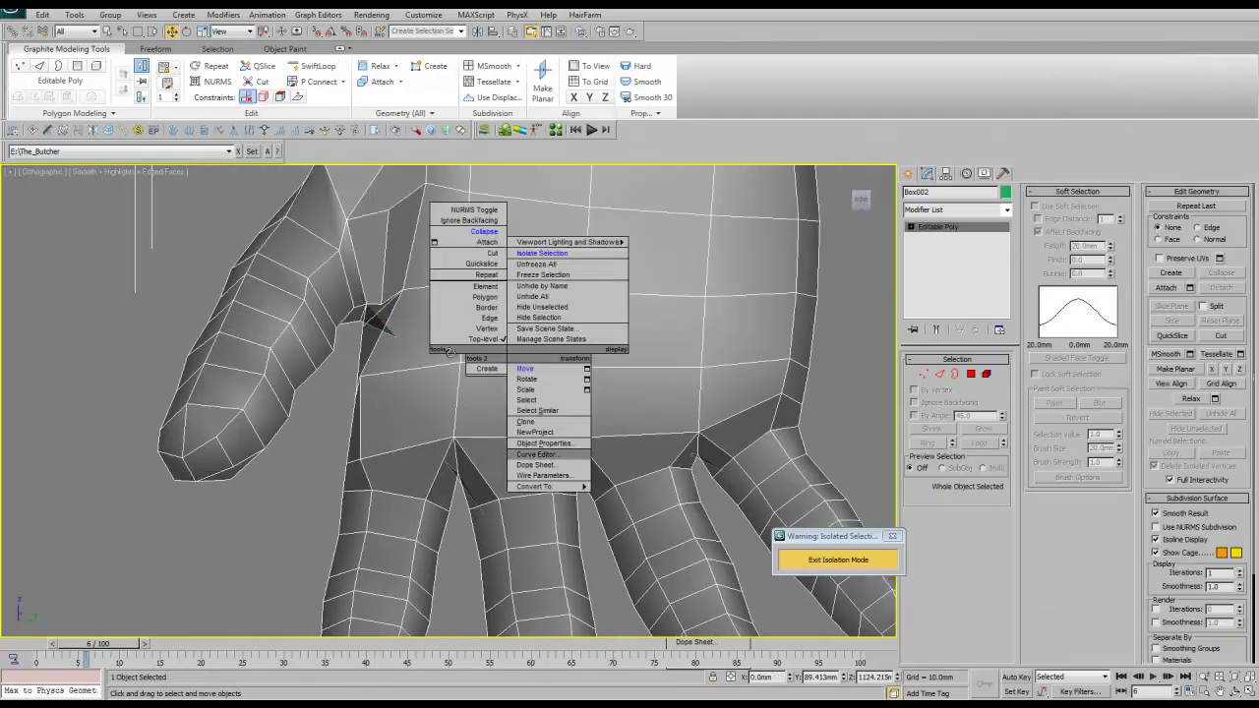
{"action": "left_click", "coordinate": [546, 445]}
{"action": "key", "text": "Return"}
Target Weld a loose vertex at the wrist gap onto the hand mesh
{"action": "middle_click_drag", "start_coordinate": [431, 351], "coordinate": [937, 180], "text": "alt"}
{"action": "scroll", "coordinate": [462, 296], "scroll_direction": "up", "scroll_amount": 5}
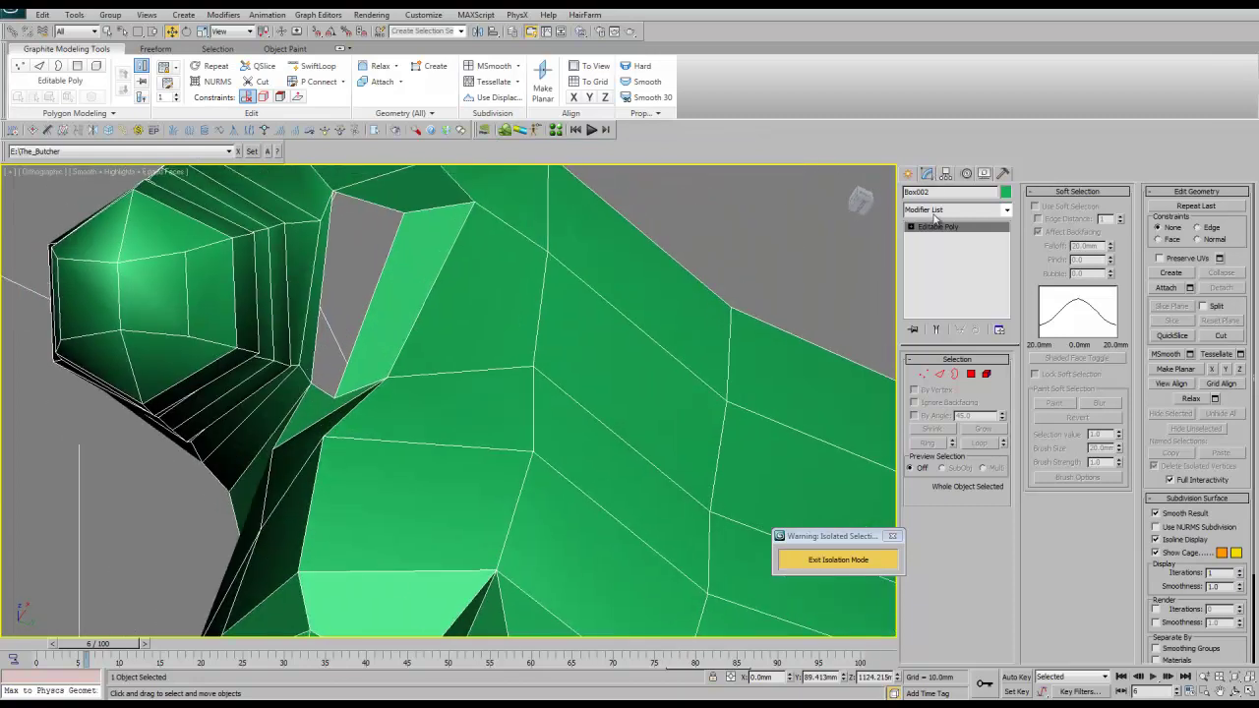
{"action": "key", "text": "1"}
{"action": "left_click", "coordinate": [337, 395]}
{"action": "right_click", "coordinate": [380, 387]}
{"action": "left_click", "coordinate": [421, 472]}
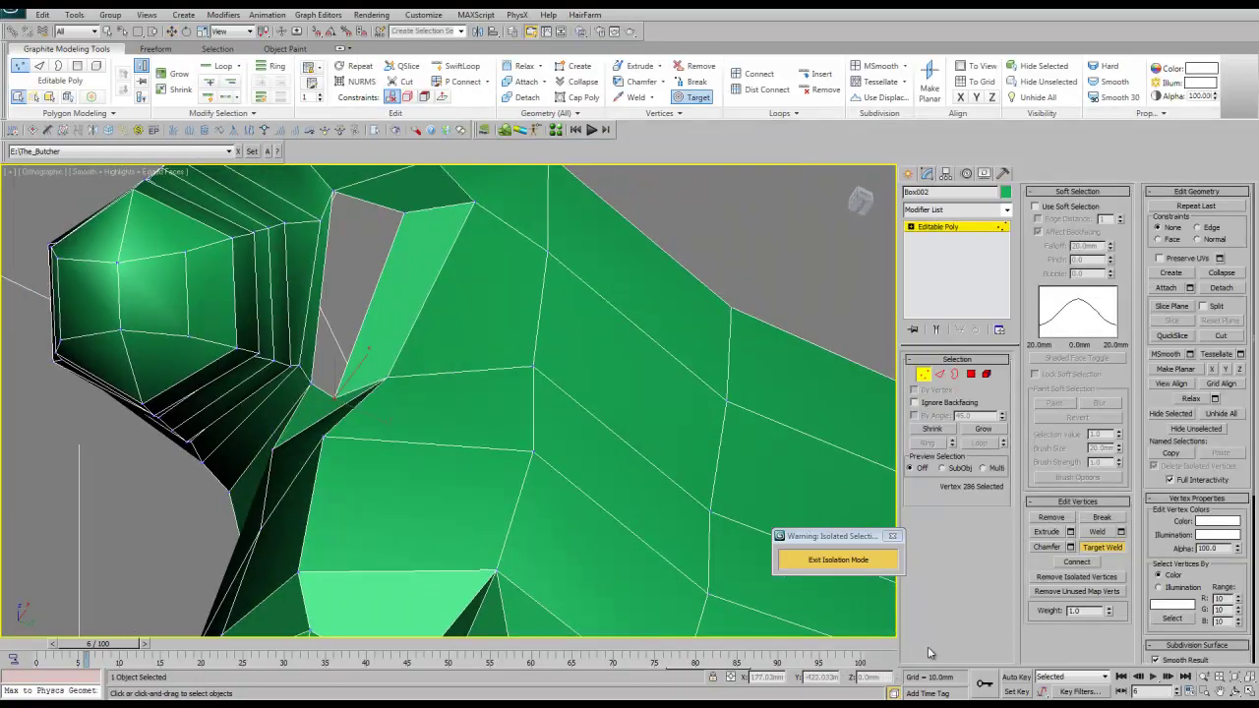
{"action": "scroll", "coordinate": [448, 401], "scroll_direction": "down", "scroll_amount": 4}
{"action": "middle_click_drag", "start_coordinate": [689, 443], "coordinate": [931, 248], "text": "alt"}
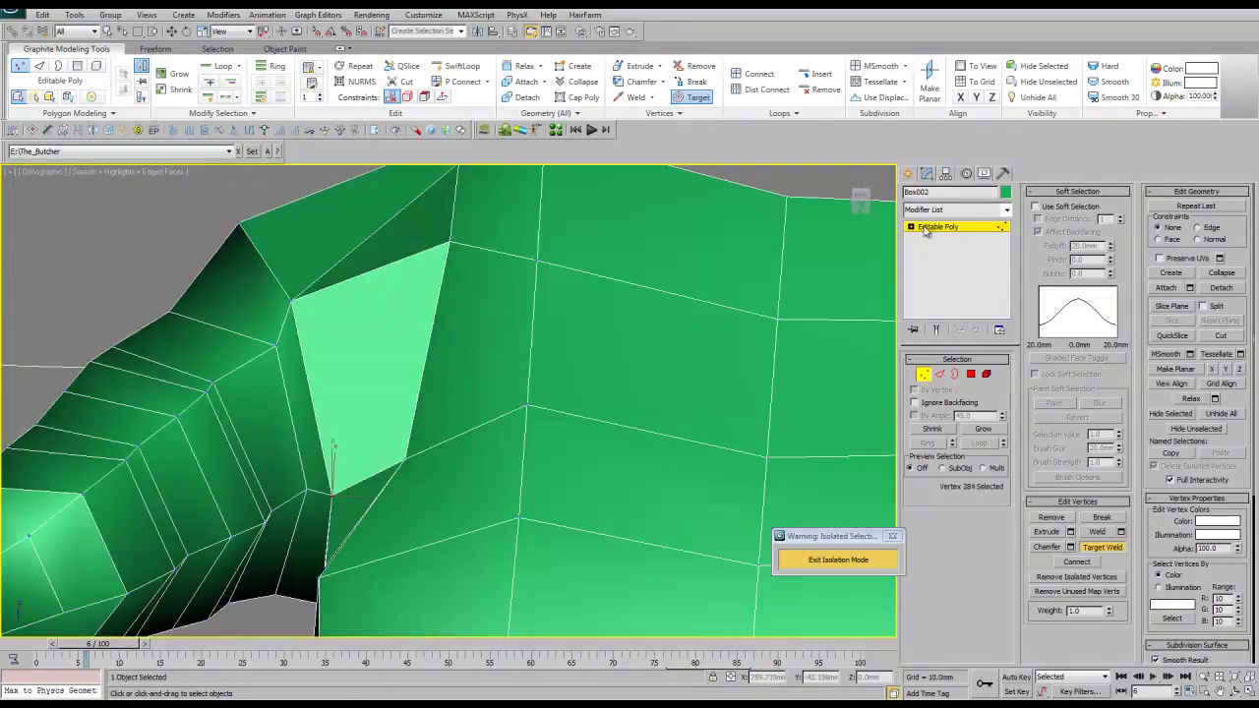
Orbit around the hand and forearm to check the welded wrist seam
{"action": "middle_click_drag", "start_coordinate": [551, 462], "coordinate": [337, 474], "text": "alt"}
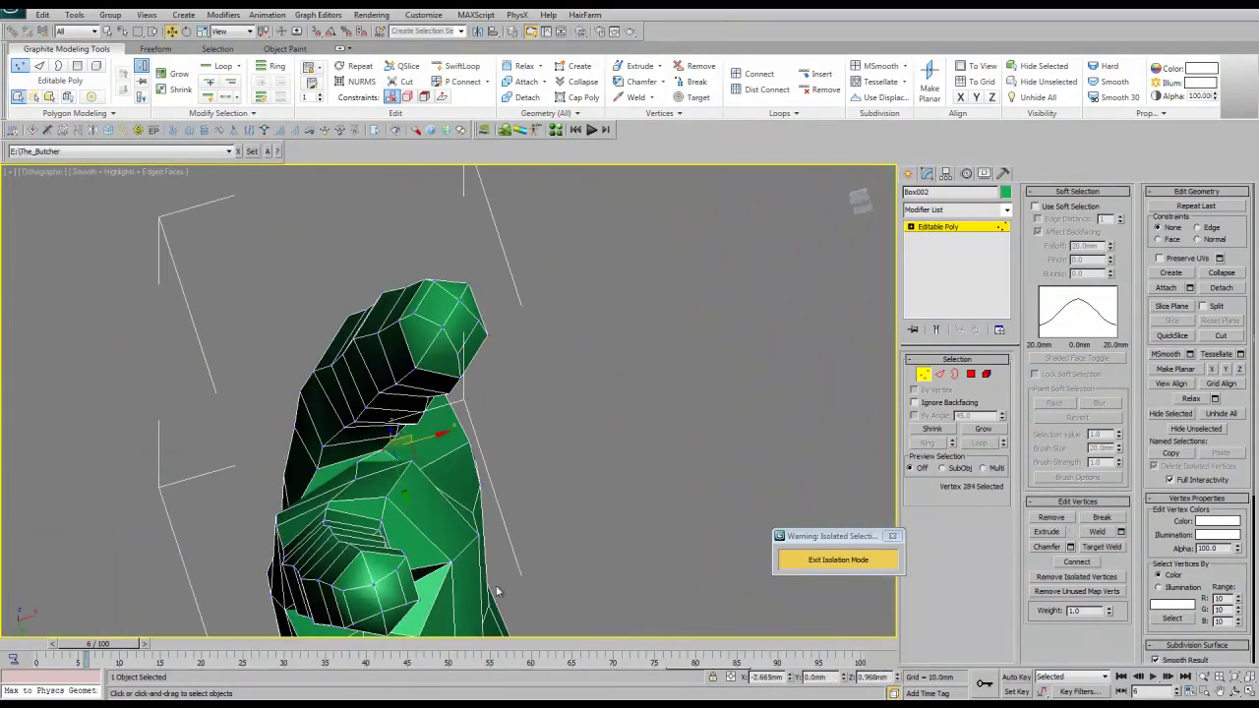
{"action": "middle_click_drag", "start_coordinate": [441, 527], "coordinate": [295, 413], "text": "alt"}
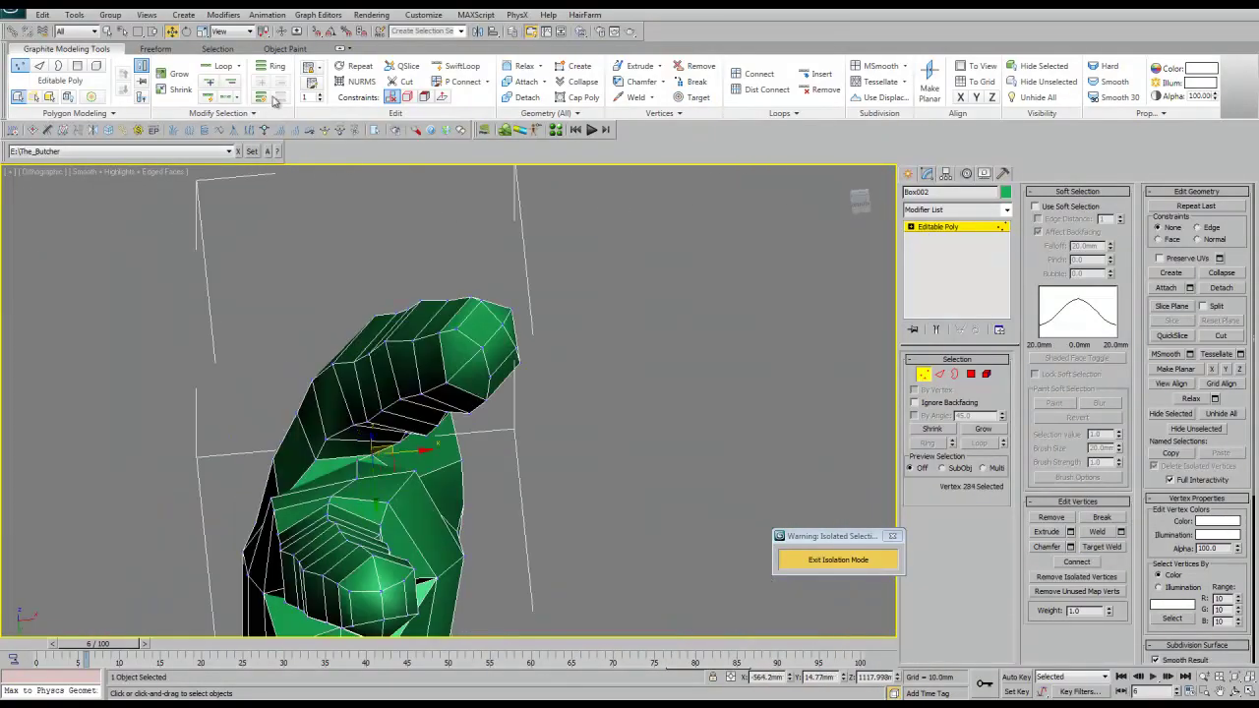
{"action": "middle_click_drag", "start_coordinate": [222, 22], "coordinate": [218, 67], "text": "alt"}
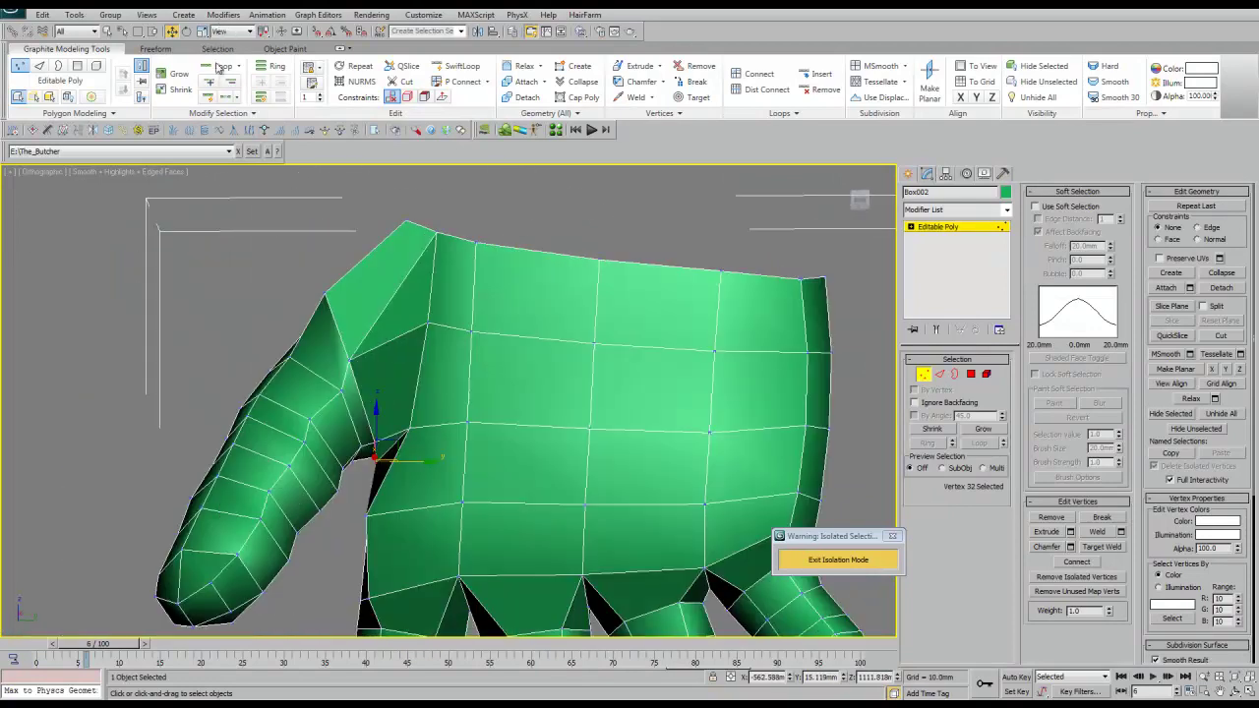
{"action": "middle_click_drag", "start_coordinate": [433, 536], "coordinate": [421, 493], "text": "alt"}
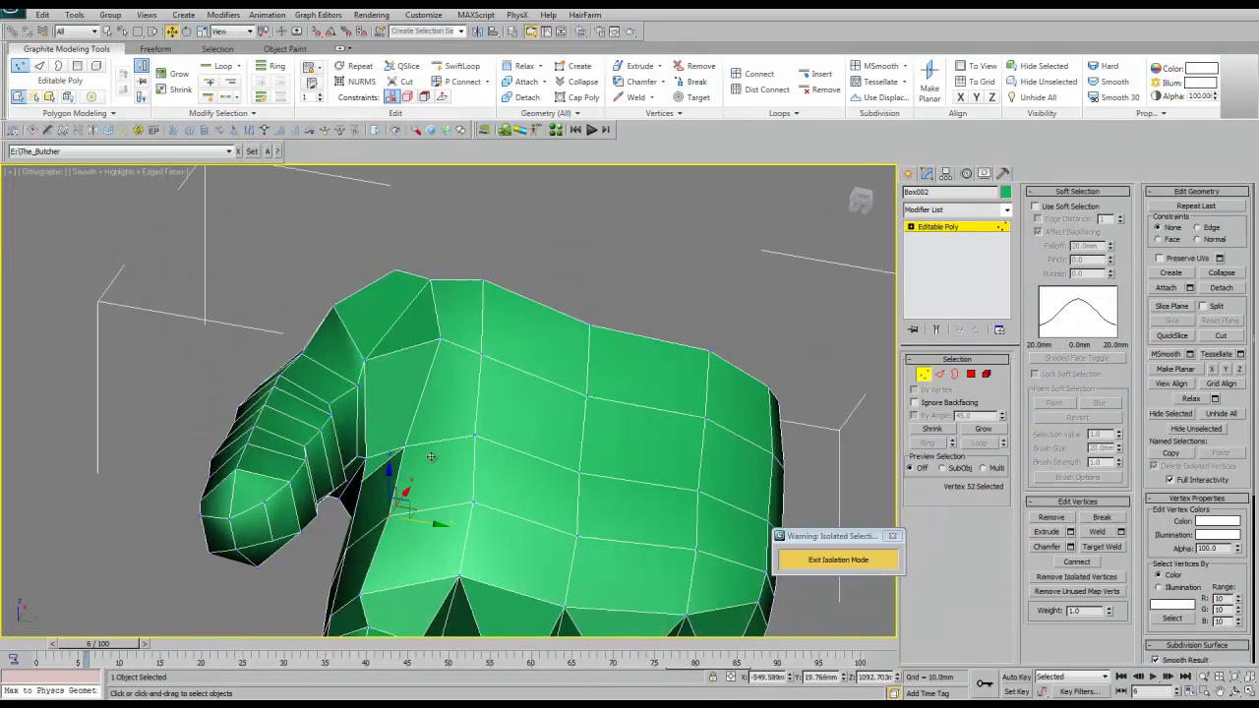
{"action": "key", "text": "2"}
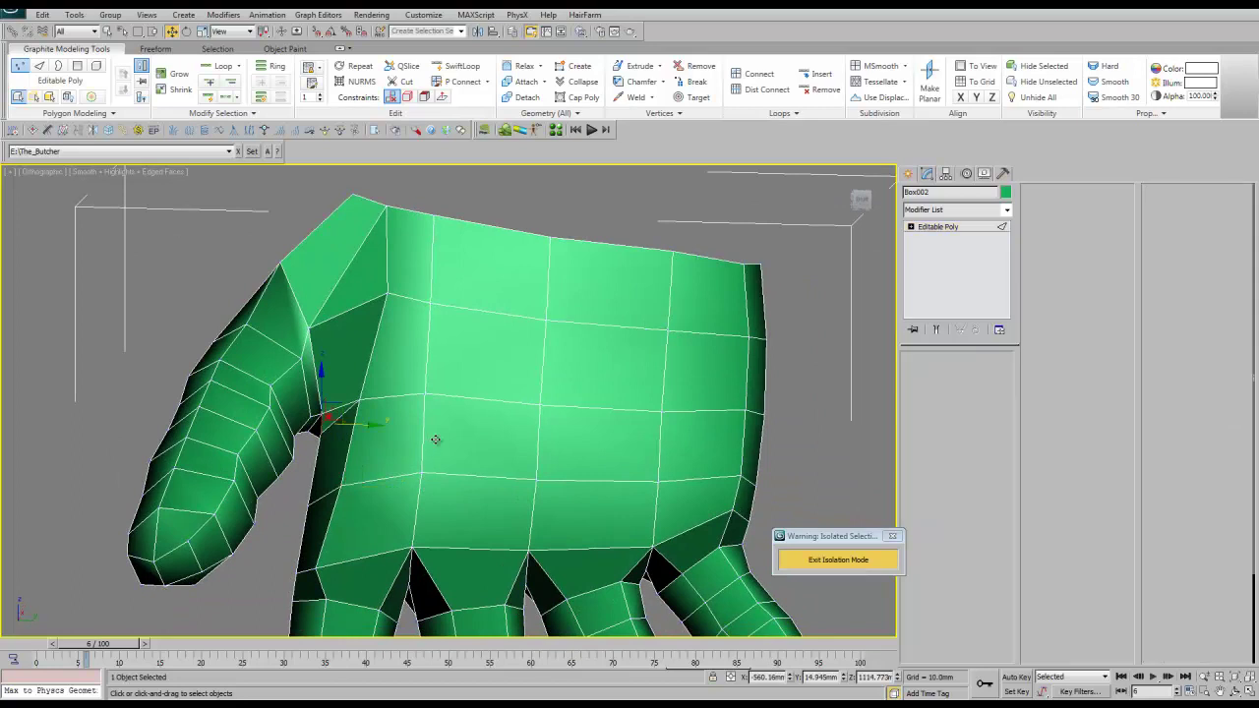
{"action": "right_click", "coordinate": [433, 455]}
{"action": "mouse_move", "coordinate": [433, 454]}
{"action": "middle_mouse_down", "text": "alt"}
{"action": "mouse_move", "coordinate": [428, 481]}
{"action": "mouse_move", "coordinate": [514, 463]}
{"action": "mouse_move", "coordinate": [970, 252]}
{"action": "middle_mouse_up", "text": "alt"}
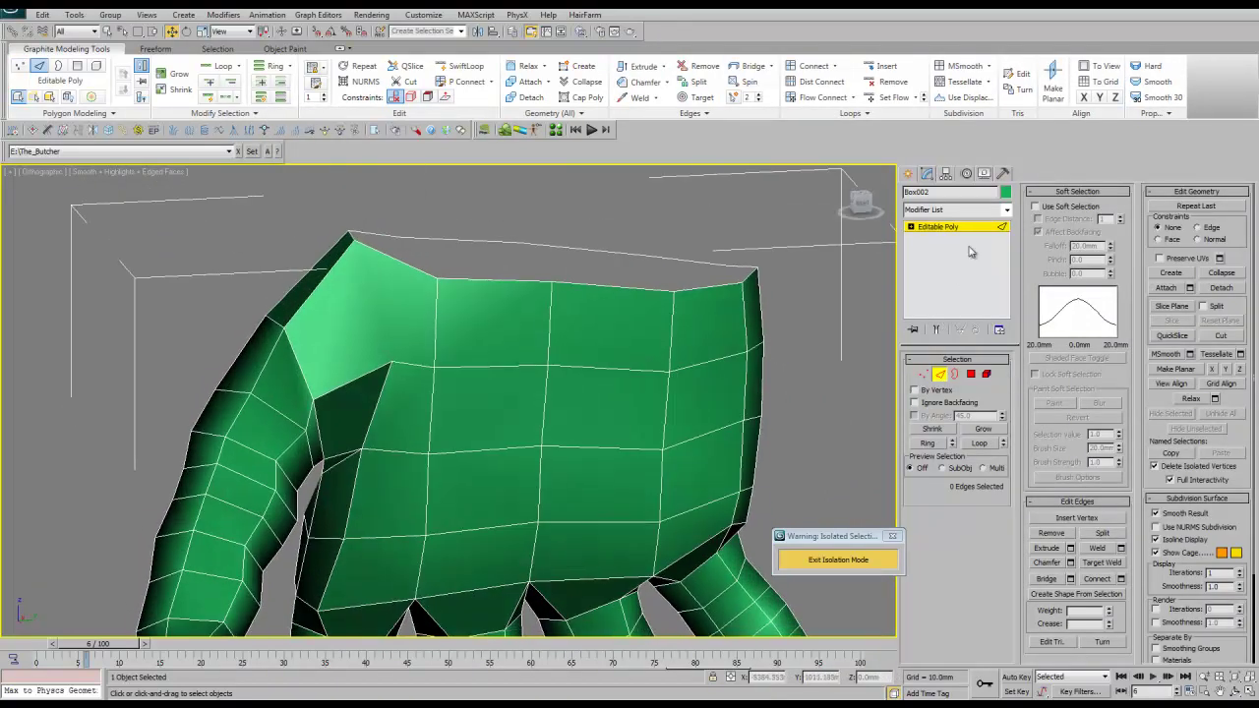
{"action": "key", "text": "1"}
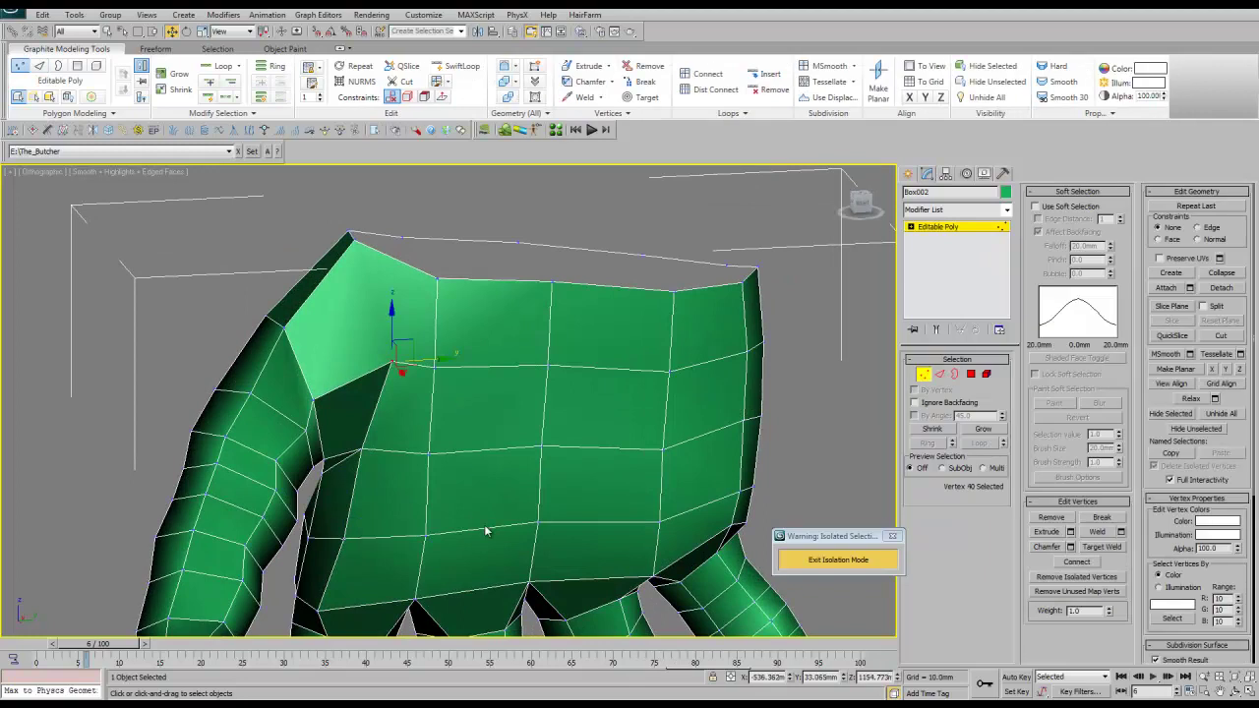
{"action": "right_click", "coordinate": [485, 531]}
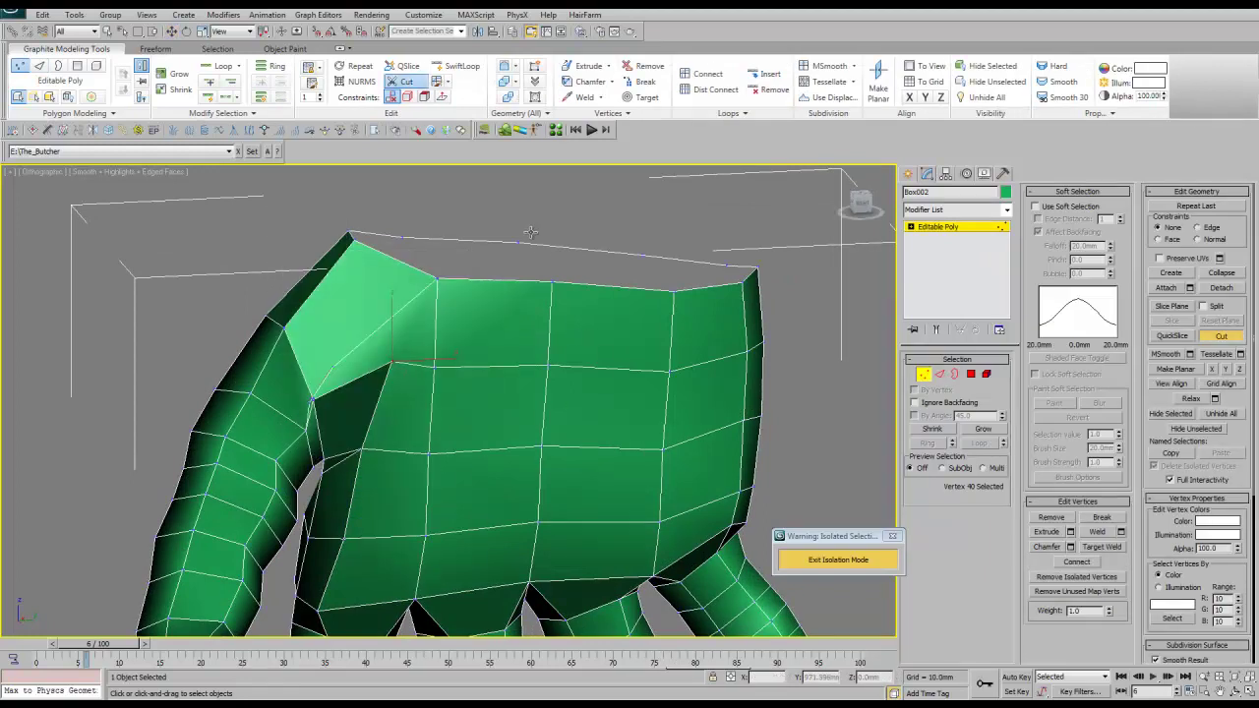
Cut a new edge up to the top vertex and return to the frontal close-up view
{"action": "left_click", "coordinate": [352, 239]}
{"action": "right_click", "coordinate": [357, 248]}
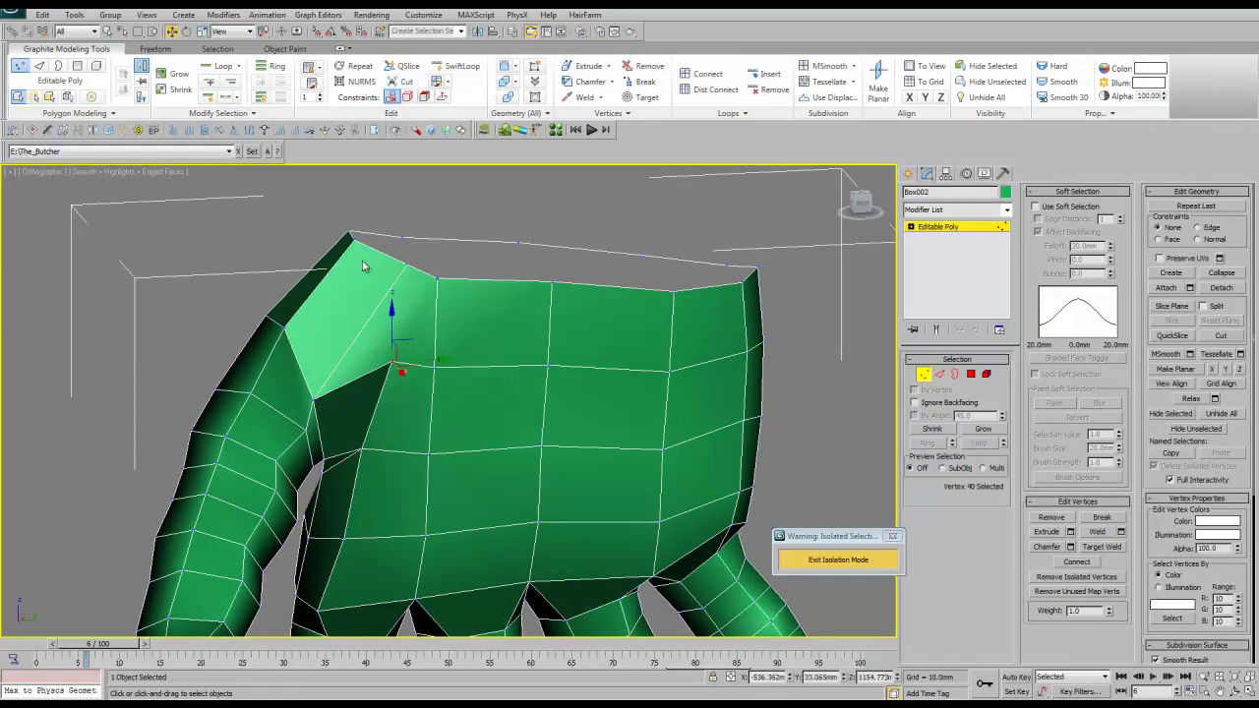
{"action": "middle_click_drag", "start_coordinate": [644, 400], "coordinate": [389, 334], "text": "alt"}
{"action": "left_click", "coordinate": [377, 296]}
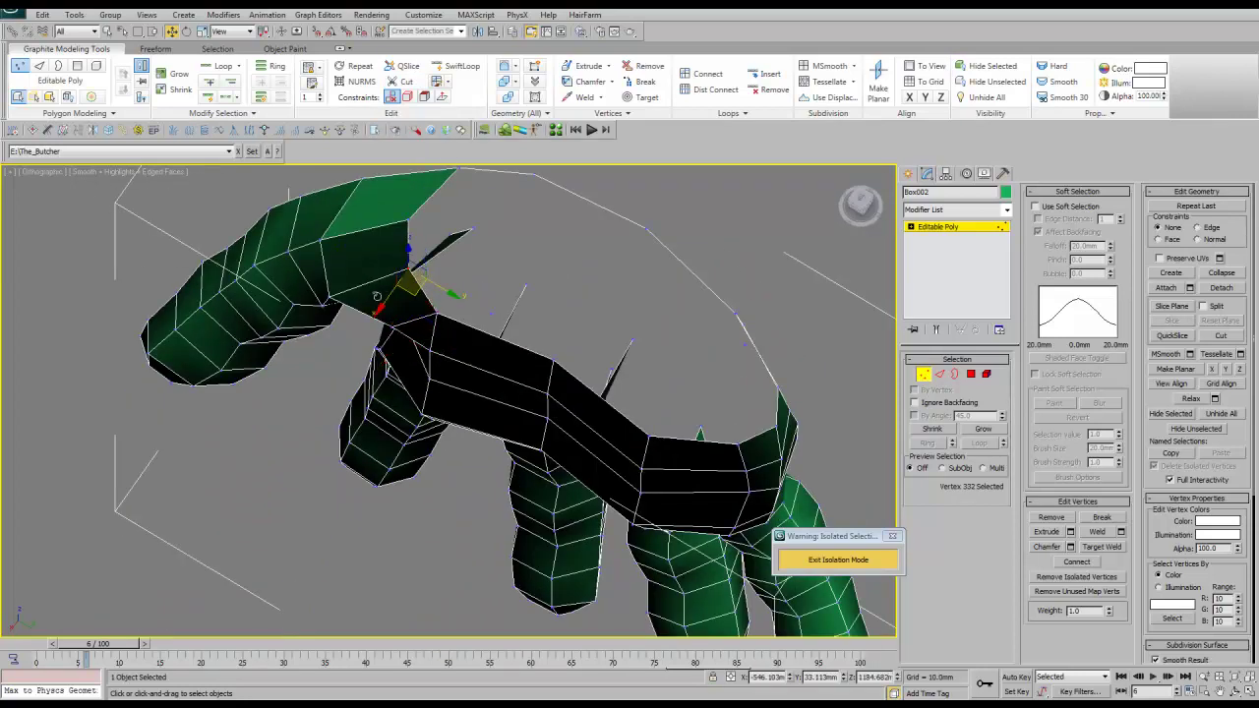
{"action": "key", "text": "shift+z"}
{"action": "right_click", "coordinate": [500, 354]}
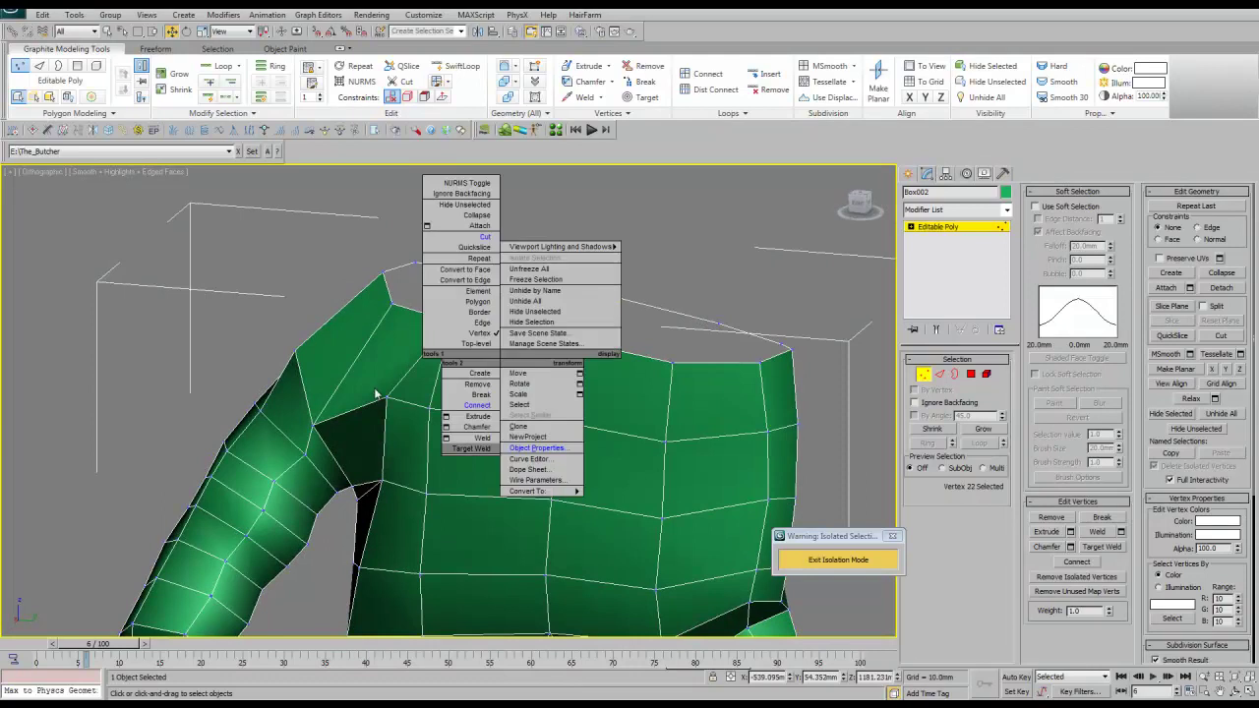
{"action": "left_click", "coordinate": [461, 236]}
{"action": "right_click", "coordinate": [377, 292]}
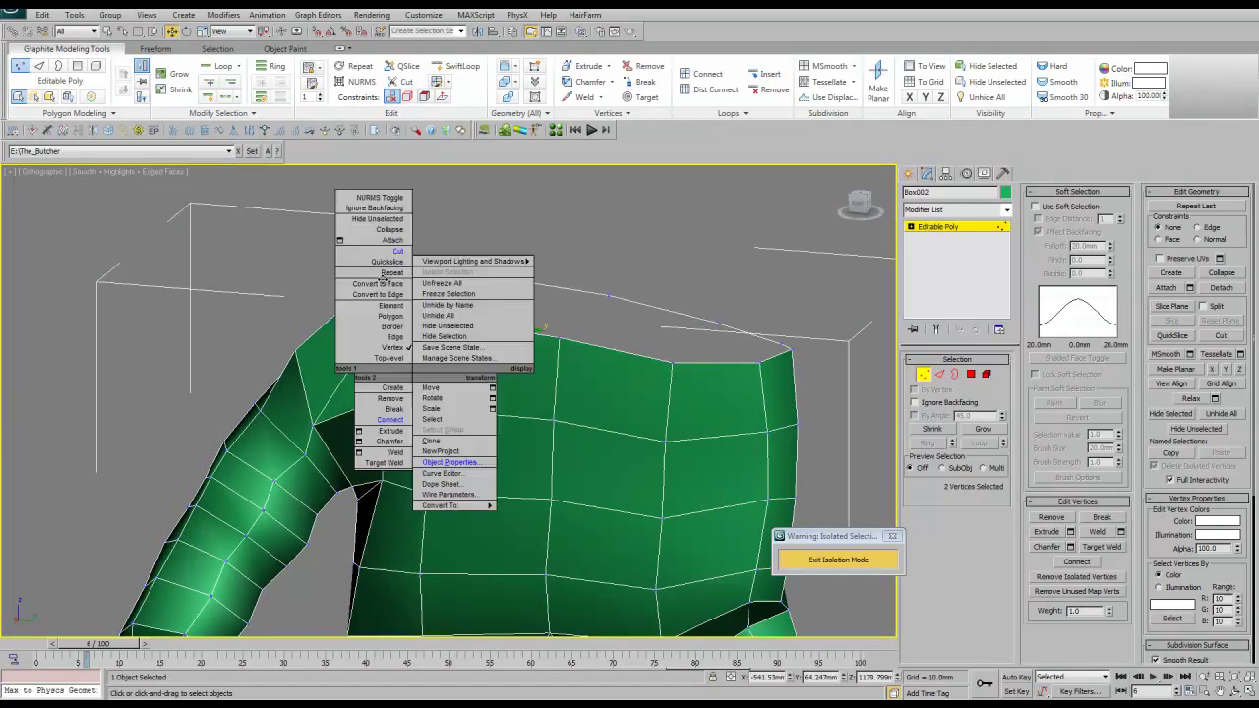
{"action": "left_click", "coordinate": [437, 447]}
Pull a vertex near the thumb gap to the right to reshape the gap
{"action": "mouse_move", "coordinate": [393, 325]}
{"action": "middle_mouse_down", "text": "alt"}
{"action": "mouse_move", "coordinate": [348, 295]}
{"action": "mouse_move", "coordinate": [364, 280]}
{"action": "mouse_move", "coordinate": [318, 260]}
{"action": "middle_mouse_up", "text": "alt"}
{"action": "key", "text": "1"}
{"action": "left_click", "coordinate": [365, 280]}
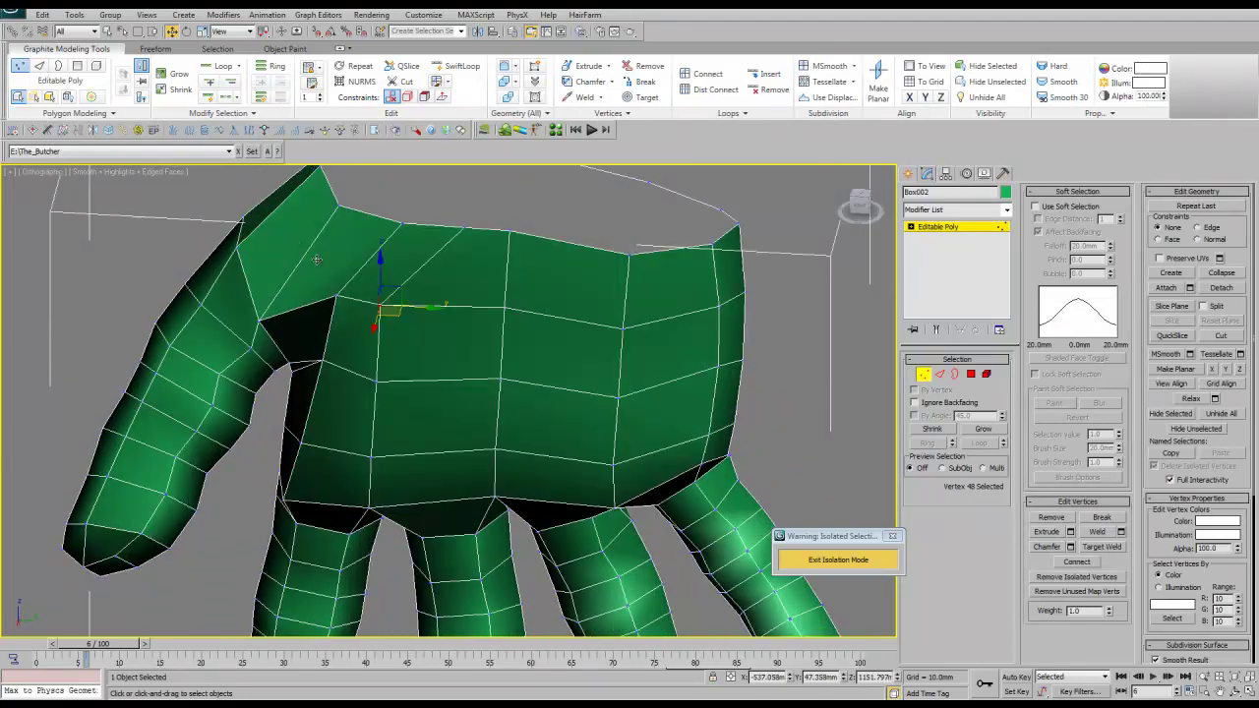
{"action": "left_click_drag", "start_coordinate": [380, 300], "coordinate": [423, 307]}
{"action": "left_click", "coordinate": [329, 359]}
{"action": "mouse_move", "coordinate": [566, 404]}
{"action": "middle_mouse_down", "text": "alt"}
{"action": "mouse_move", "coordinate": [290, 311]}
{"action": "mouse_move", "coordinate": [293, 236]}
{"action": "middle_mouse_up", "text": "alt"}
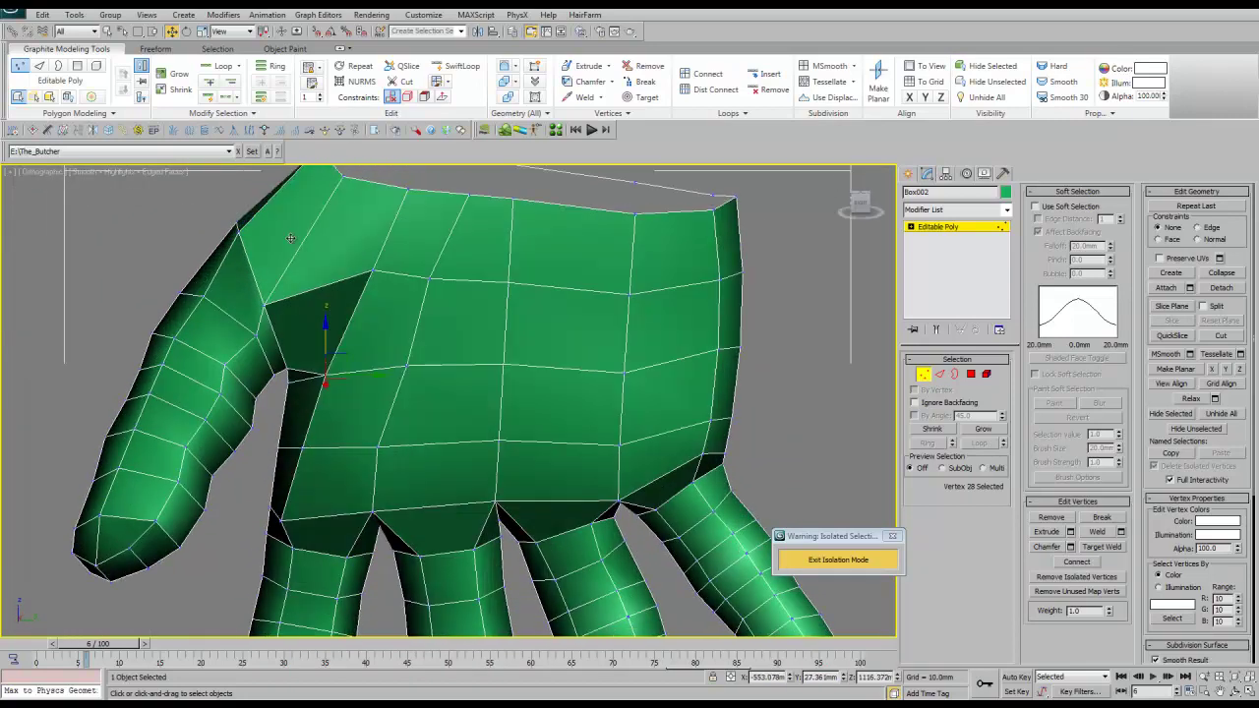
Cut a diagonal edge across the back of the hand from a palm vertex
{"action": "left_click", "coordinate": [406, 381]}
{"action": "right_click", "coordinate": [428, 382]}
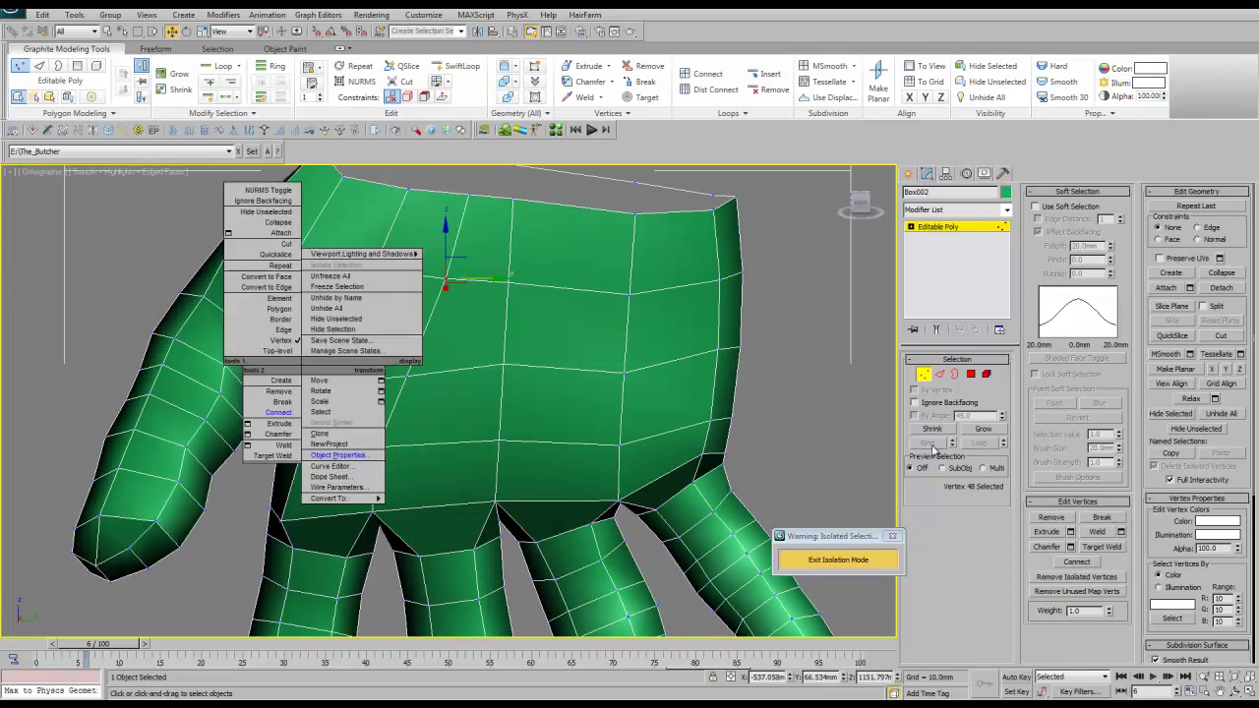
{"action": "left_click", "coordinate": [276, 447]}
{"action": "left_click", "coordinate": [446, 279]}
{"action": "left_click", "coordinate": [288, 370]}
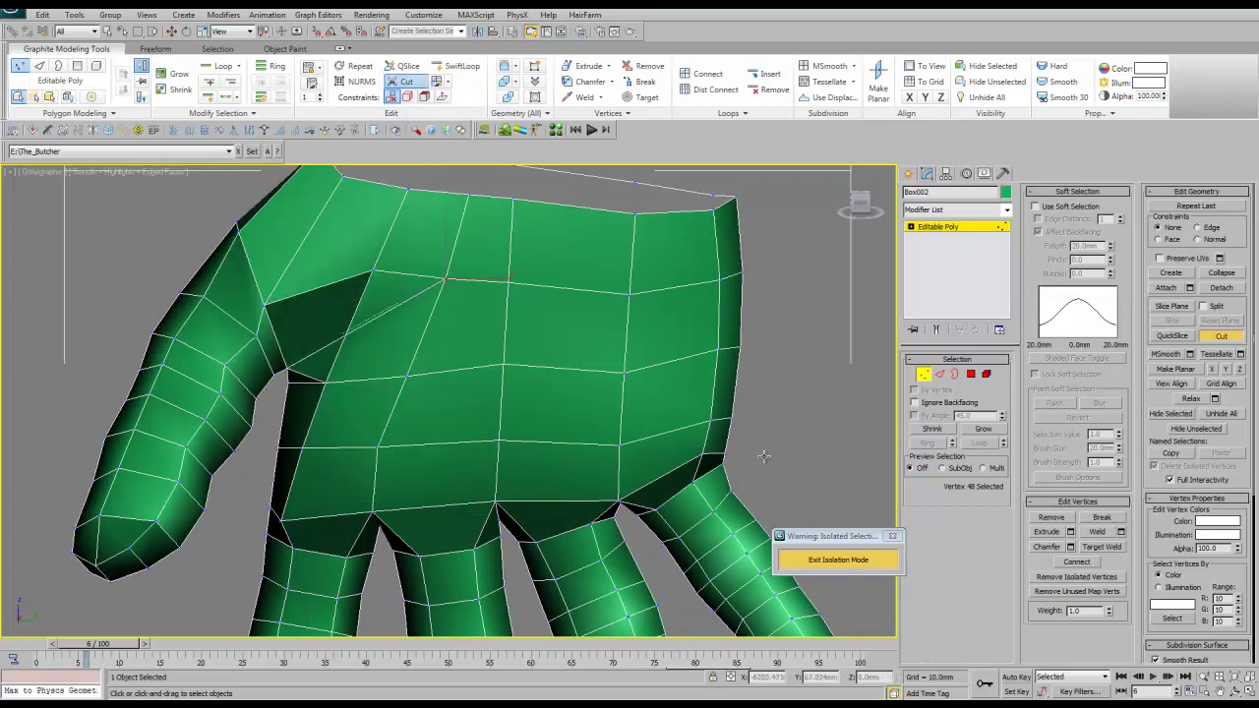
Stop cutting and move a vertex near the thumb slightly down
{"action": "left_click", "coordinate": [940, 228]}
{"action": "right_click", "coordinate": [386, 340]}
{"action": "left_click", "coordinate": [334, 313]}
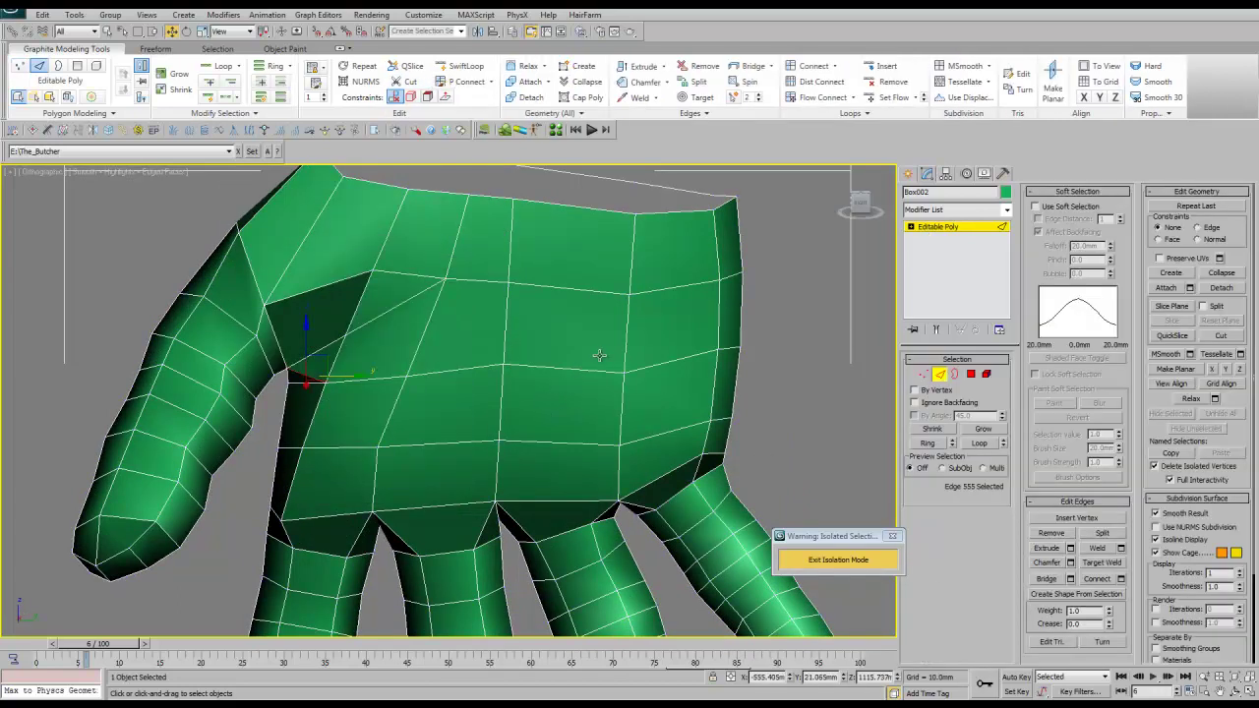
{"action": "middle_click_drag", "start_coordinate": [656, 356], "coordinate": [597, 336], "text": "alt"}
{"action": "left_click", "coordinate": [433, 307]}
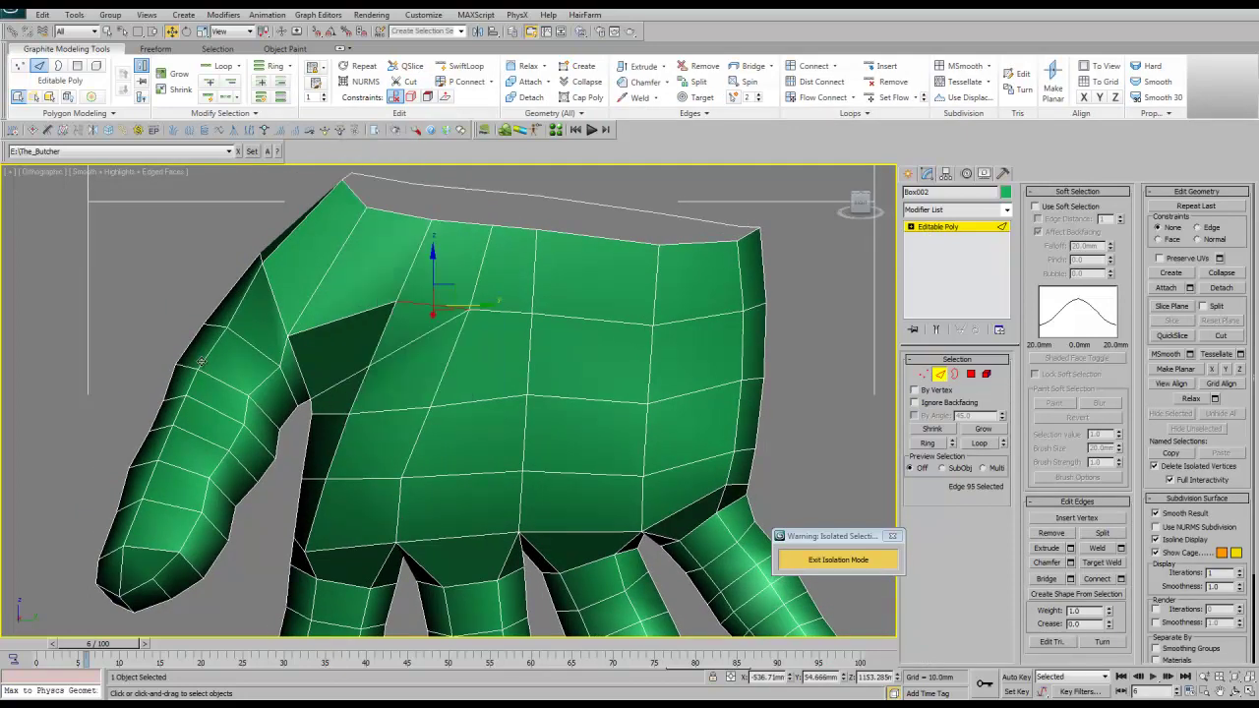
{"action": "left_click", "coordinate": [924, 374]}
{"action": "left_click_drag", "start_coordinate": [398, 517], "coordinate": [200, 362]}
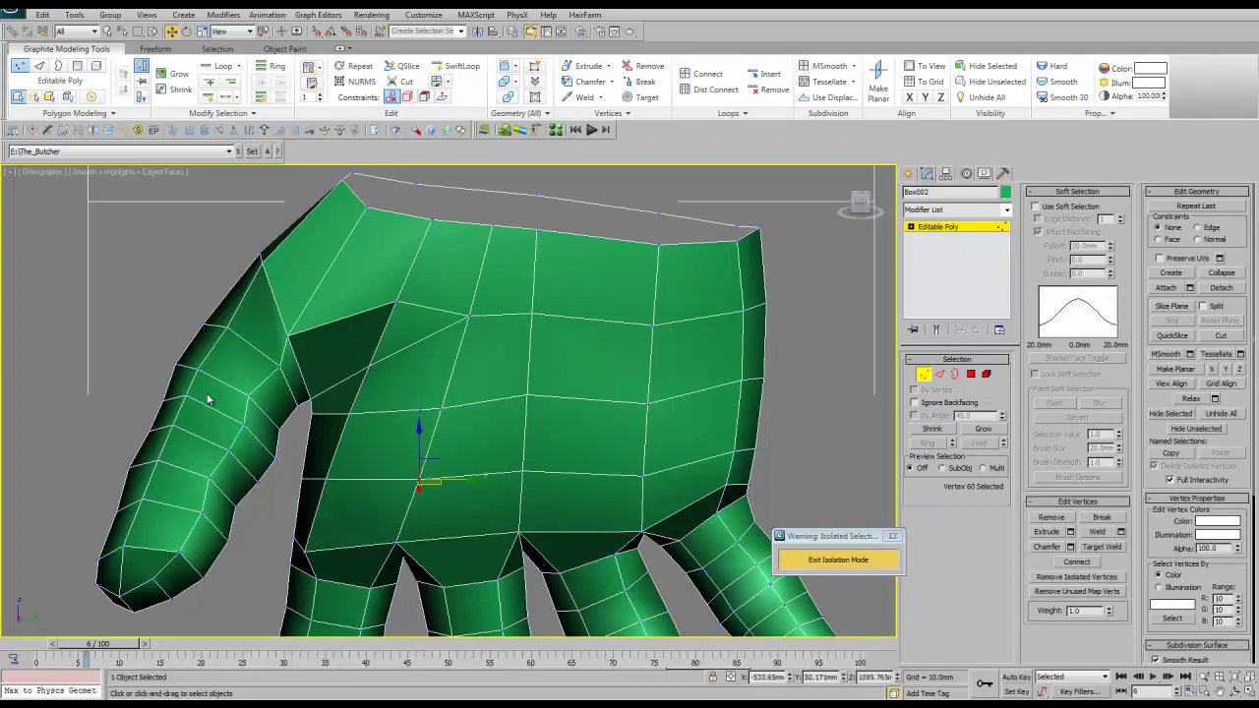
Select the thumb-base vertex and pan toward the hand's top edge, returning to Move
{"action": "left_click", "coordinate": [256, 384]}
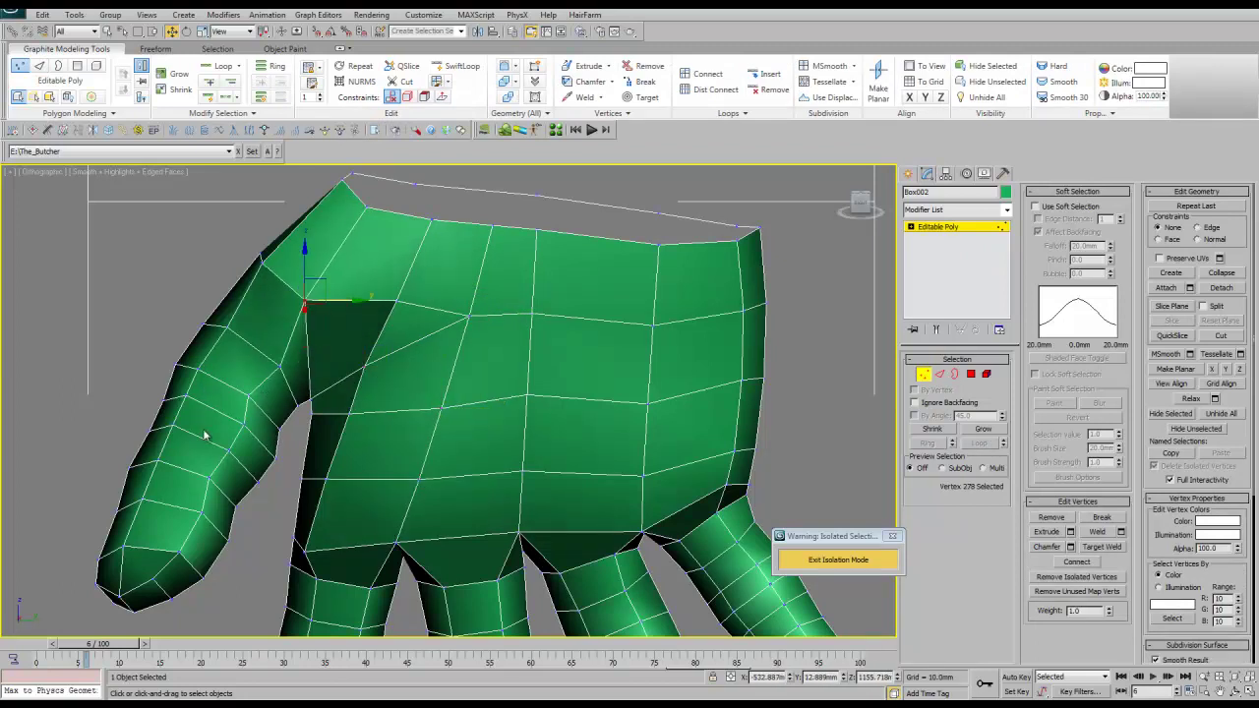
{"action": "middle_click_drag", "start_coordinate": [169, 470], "coordinate": [214, 367], "text": "alt"}
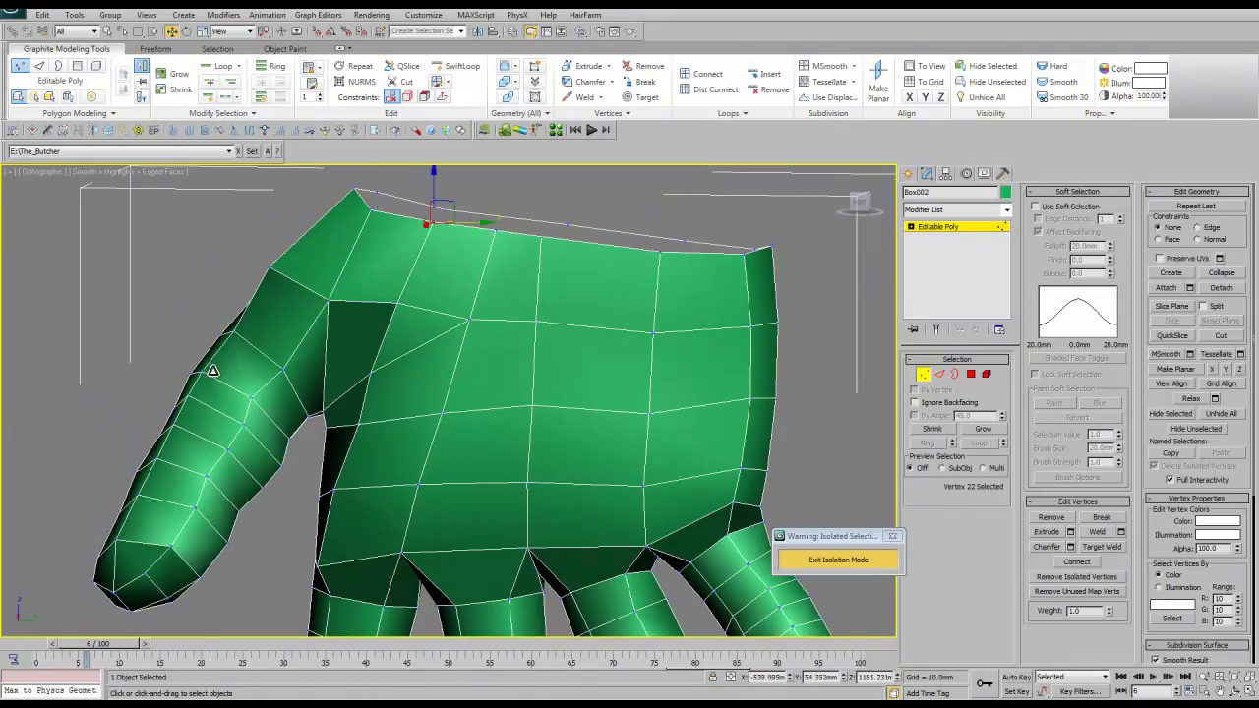
{"action": "middle_click_drag", "start_coordinate": [218, 371], "coordinate": [242, 374]}
{"action": "right_click", "coordinate": [242, 374]}
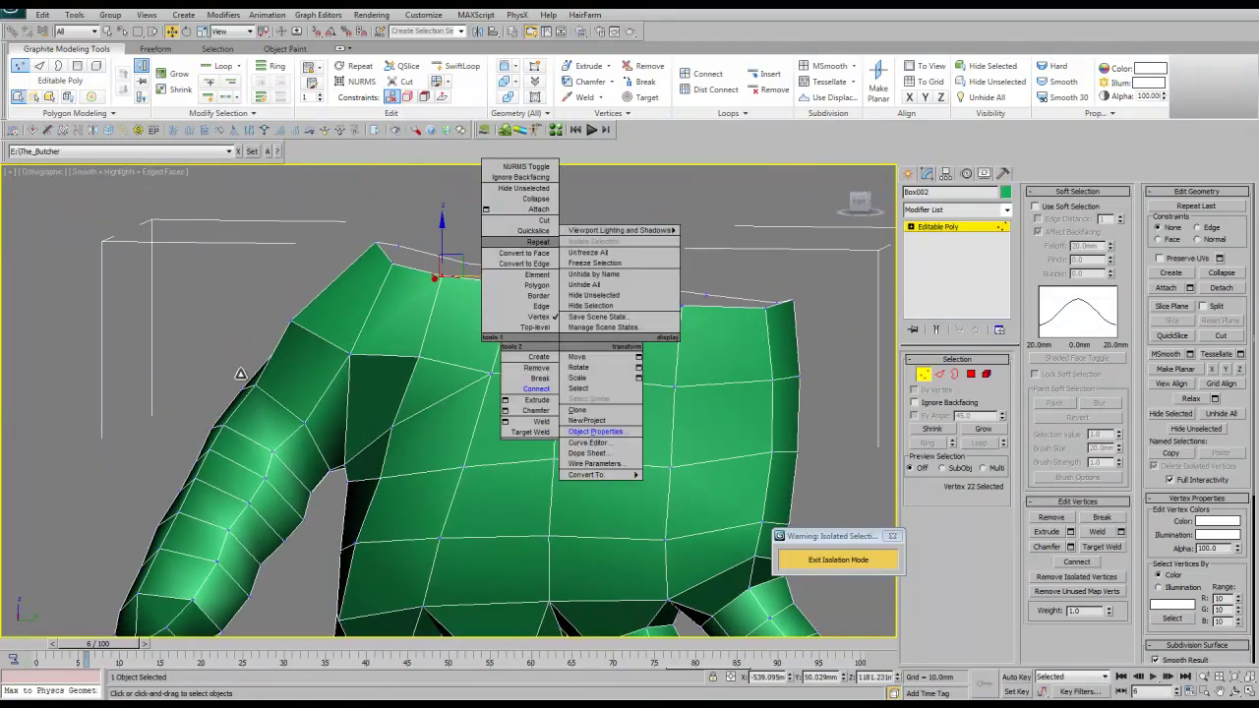
{"action": "left_click", "coordinate": [519, 301]}
{"action": "key", "text": "w"}
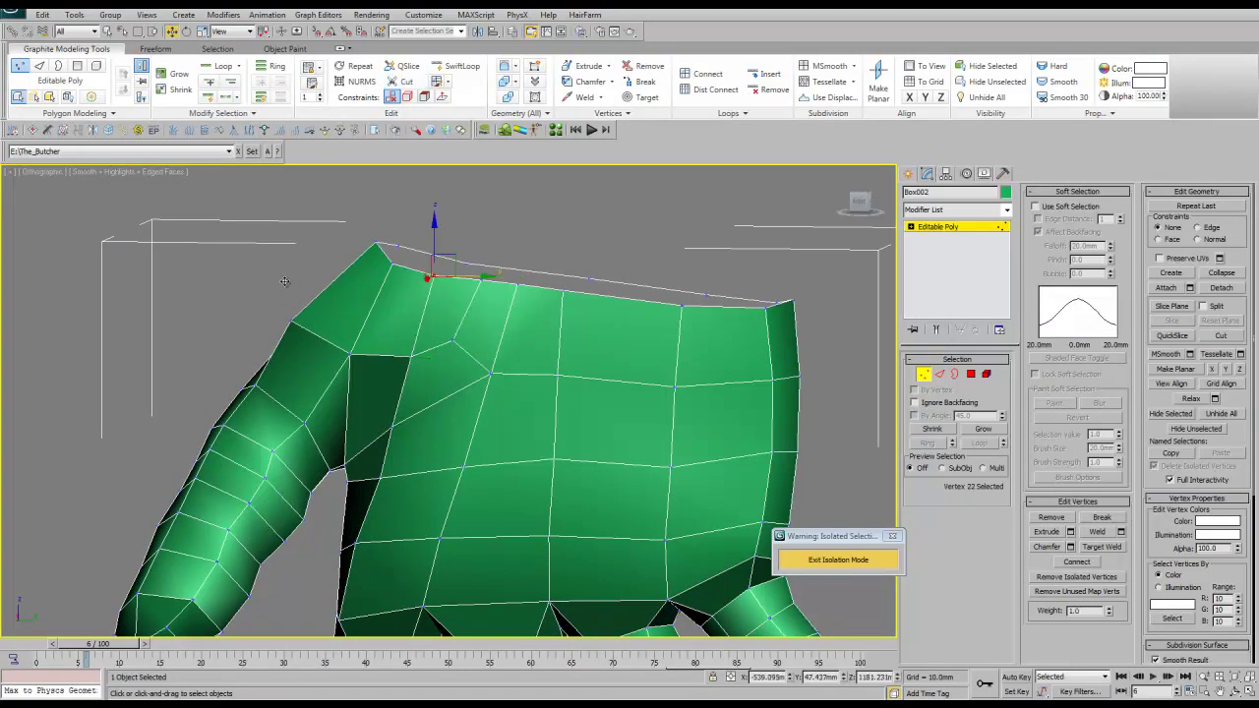
Select a vertex on the hand's top edge and inspect the whole hand from above
{"action": "left_click", "coordinate": [511, 281]}
{"action": "key", "text": "t"}
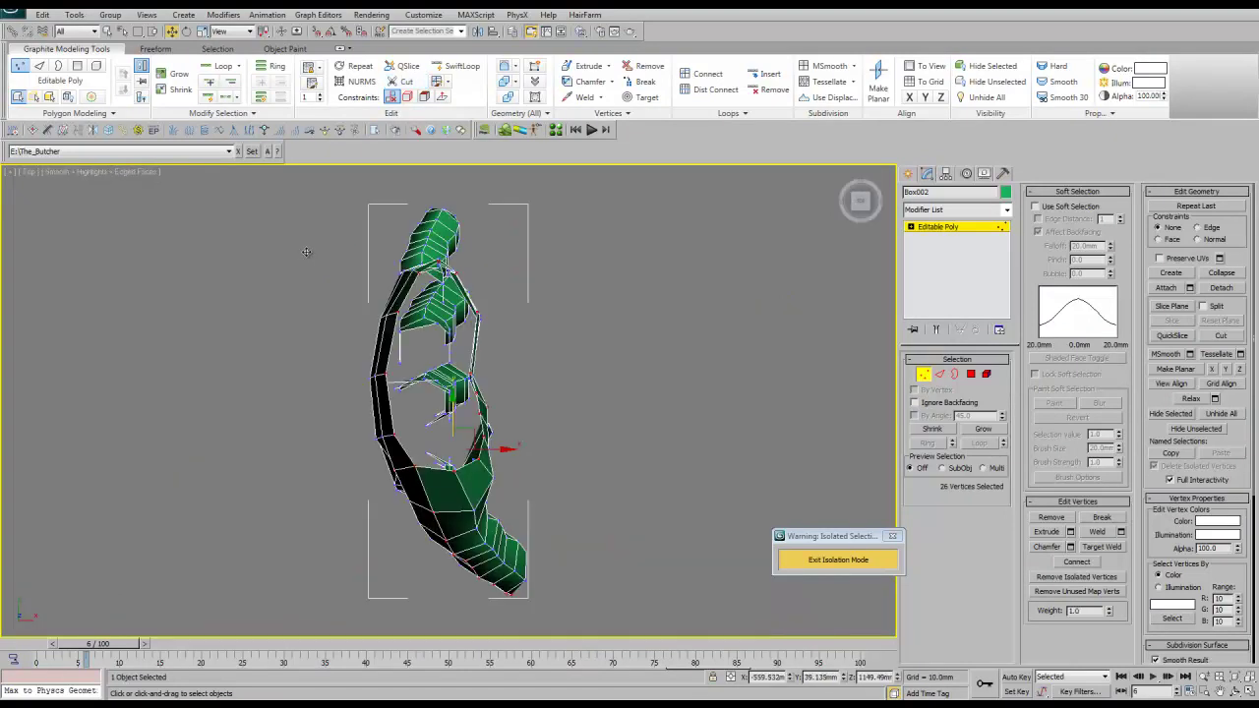
{"action": "key", "text": "z"}
{"action": "scroll", "coordinate": [334, 374], "scroll_direction": "up", "scroll_amount": 5}
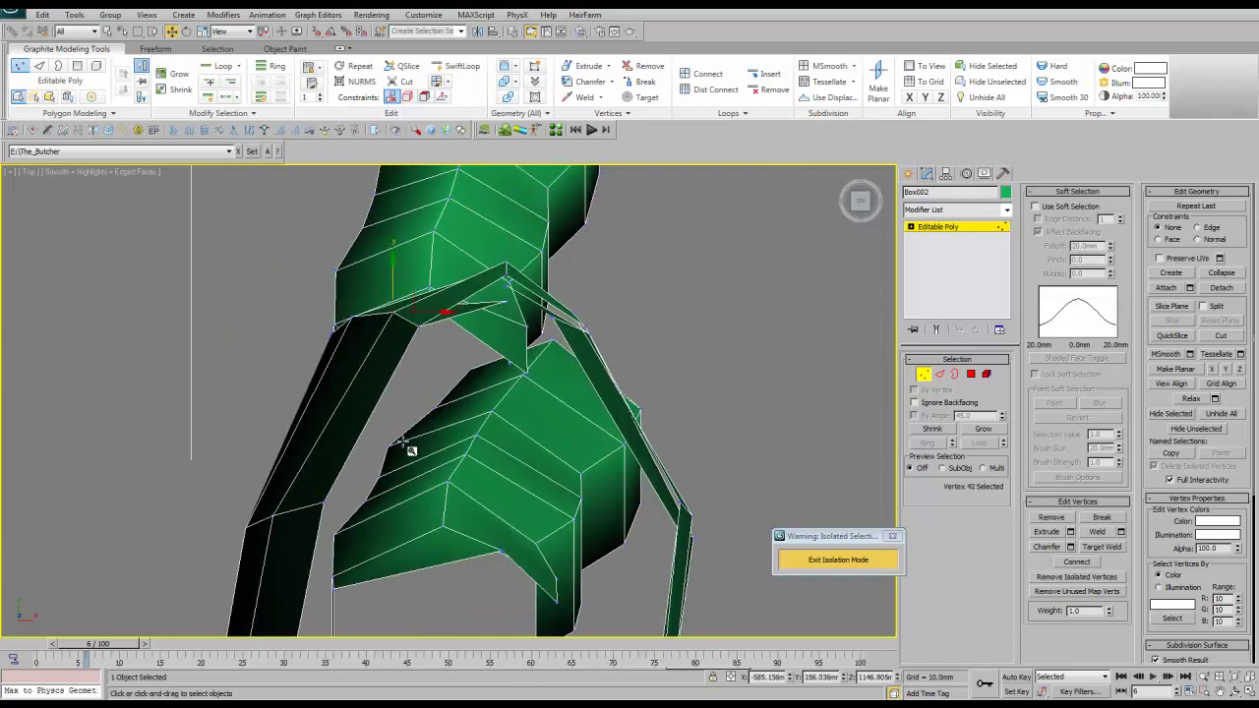
{"action": "key", "text": "u"}
{"action": "key", "text": "t"}
{"action": "scroll", "coordinate": [643, 396], "scroll_direction": "up", "scroll_amount": 4}
{"action": "left_click", "coordinate": [772, 440]}
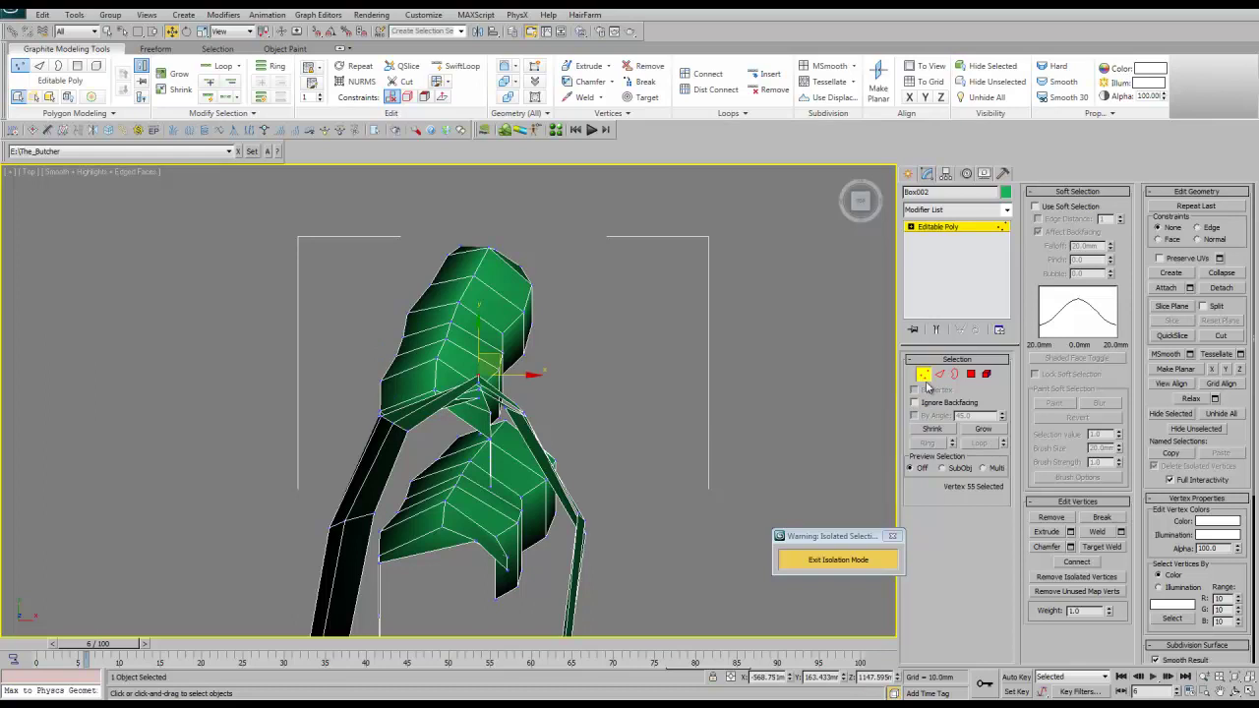
{"action": "key", "text": "z"}
Check the hand from behind, reposition the misplaced vertex, then view it from the left
{"action": "key", "text": "b"}
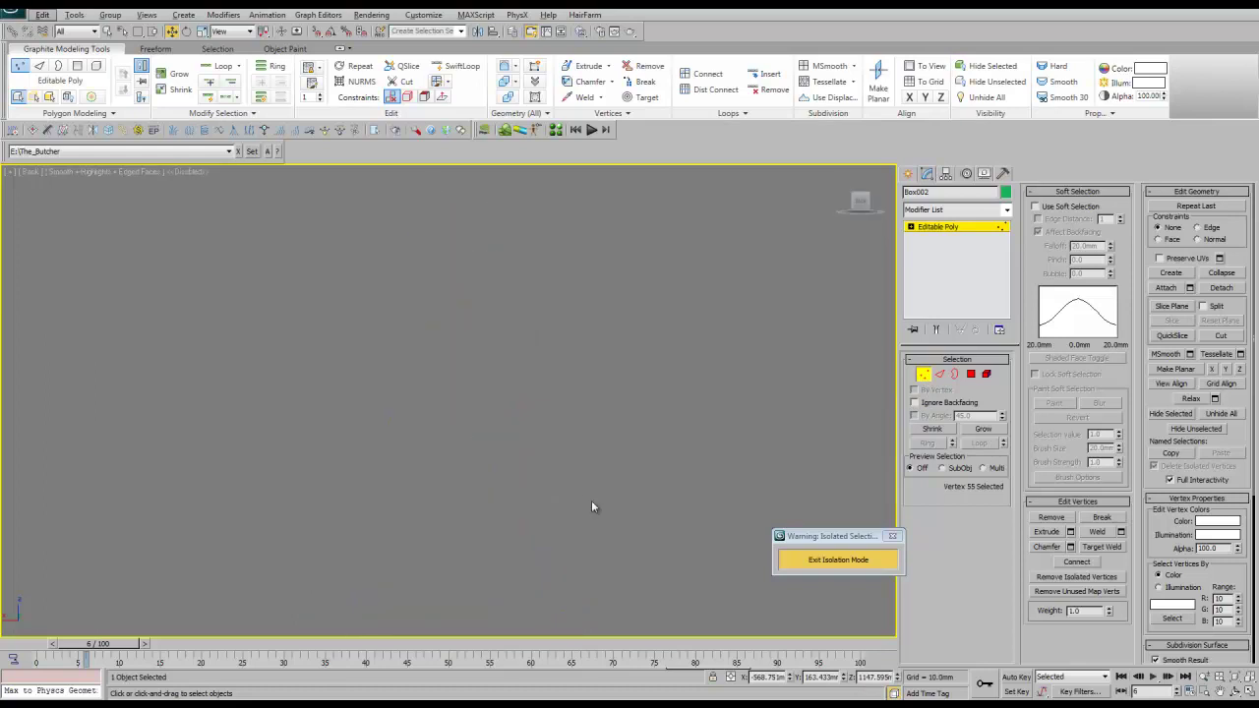
{"action": "scroll", "coordinate": [566, 437], "scroll_direction": "up", "scroll_amount": 5}
{"action": "key", "text": "ctrl+z"}
{"action": "middle_click_drag", "start_coordinate": [536, 433], "coordinate": [561, 282]}
{"action": "key", "text": "ctrl+z"}
{"action": "key", "text": "ctrl+z"}
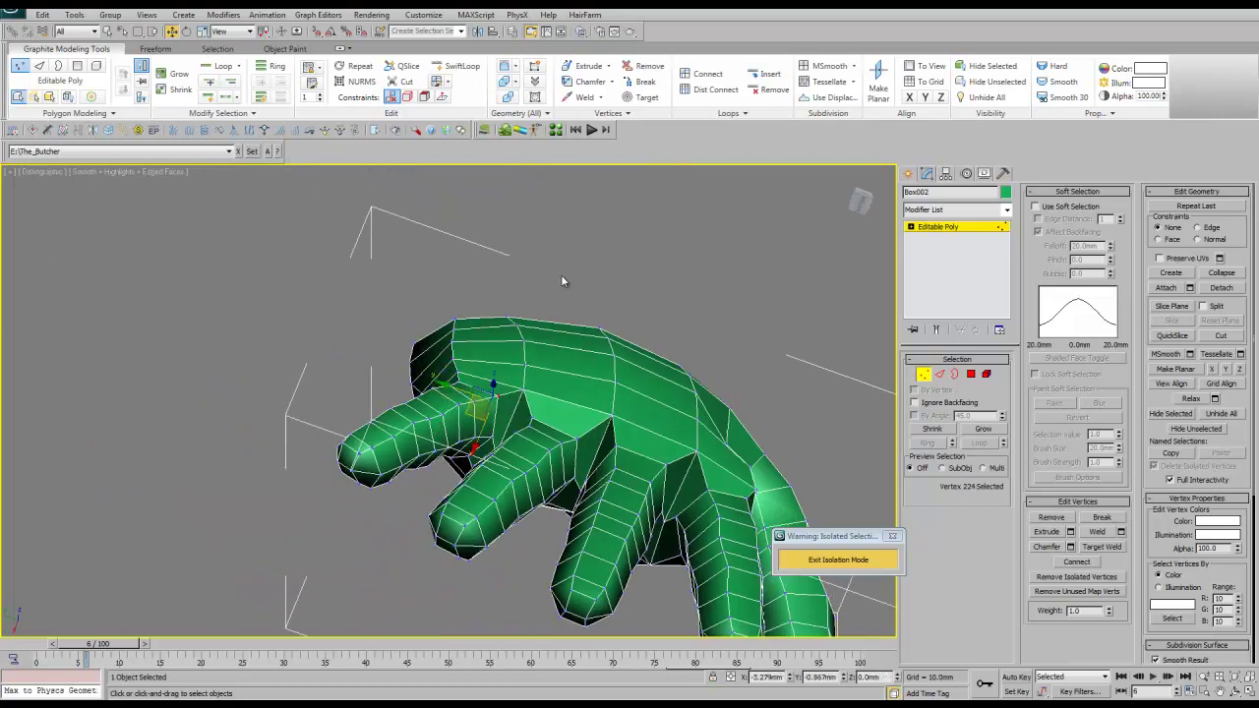
{"action": "key", "text": "shift+z"}
{"action": "key", "text": "shift+z"}
{"action": "key", "text": "ctrl+z"}
{"action": "key", "text": "l"}
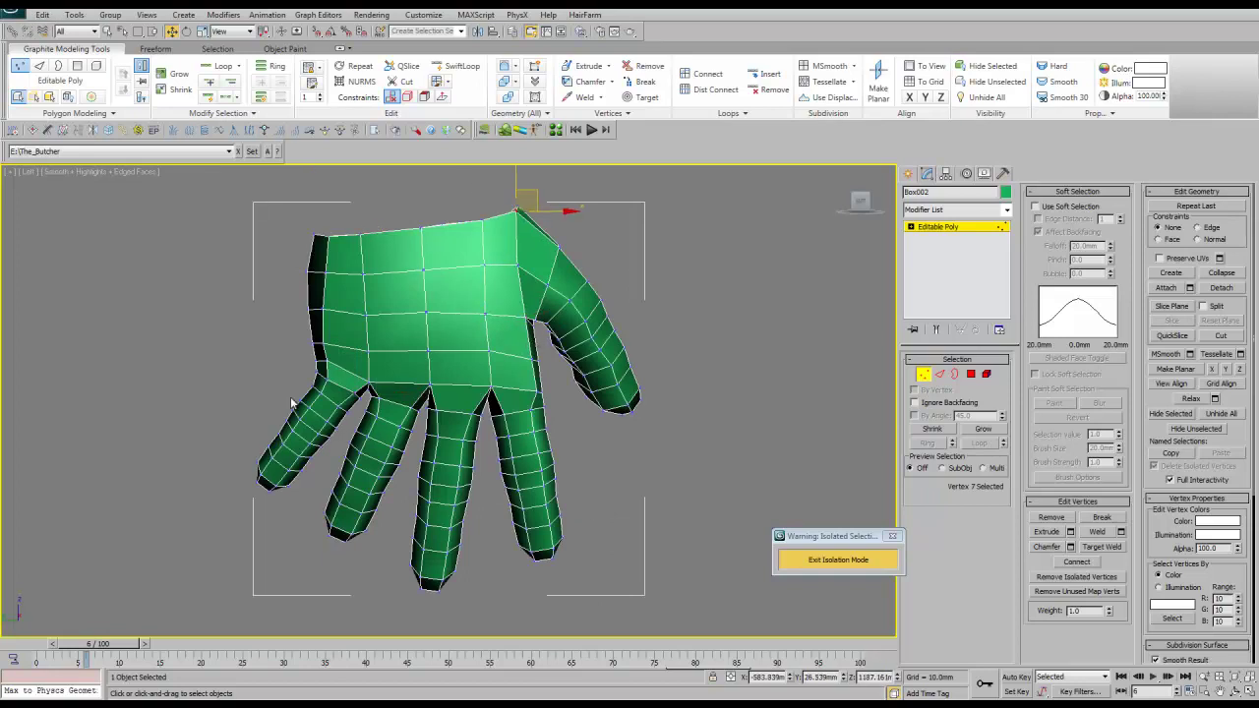
In Right view, pick vertices on the lower palm and between the middle fingers
{"action": "key", "text": "r"}
{"action": "key", "text": "z"}
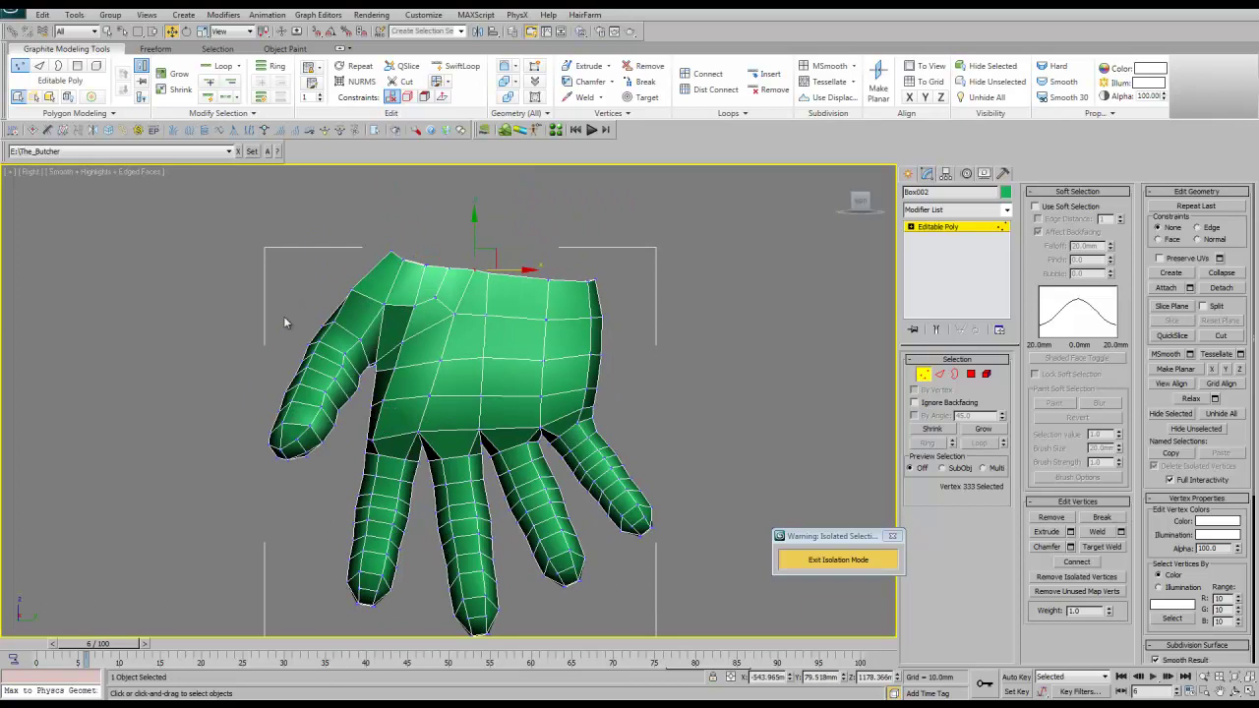
{"action": "left_click", "coordinate": [386, 366]}
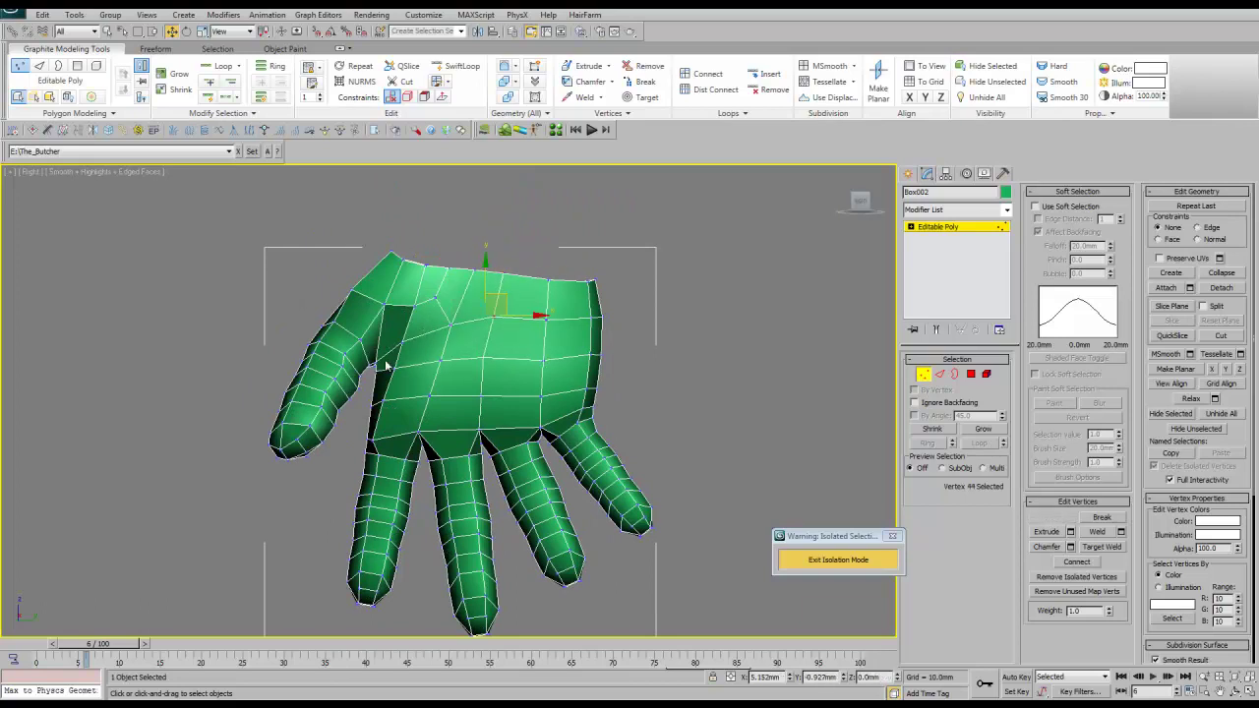
{"action": "left_click", "coordinate": [423, 283]}
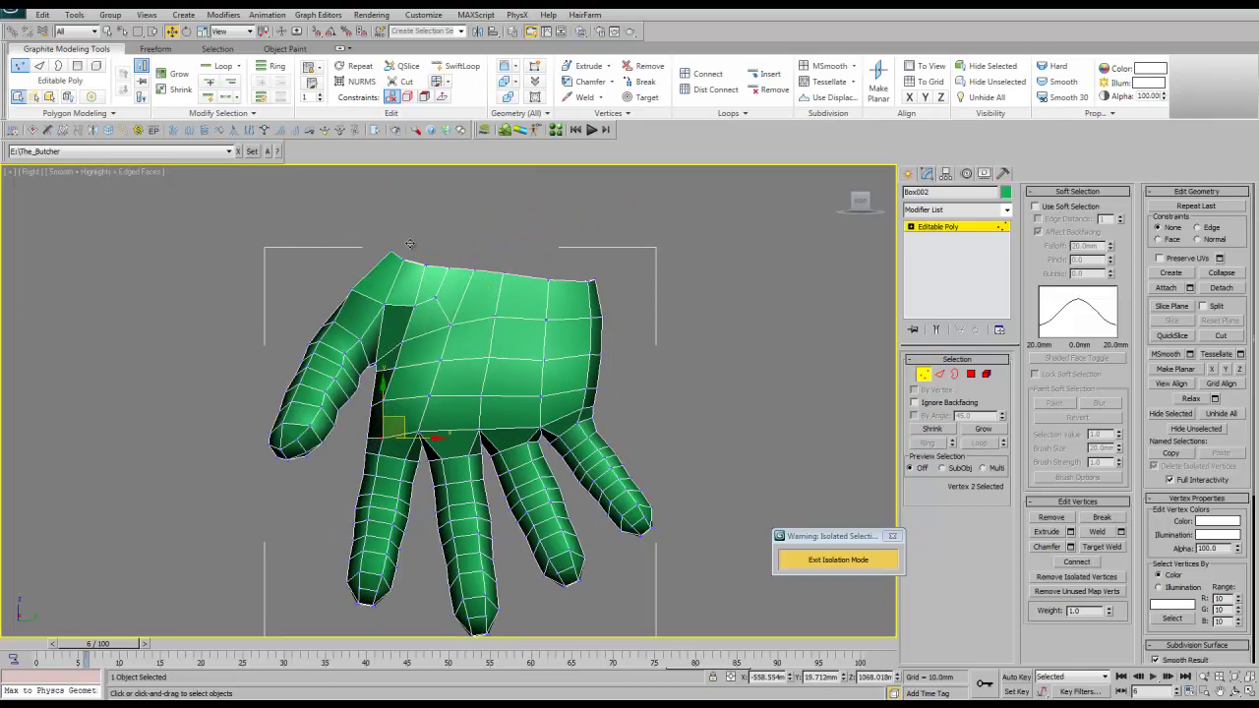
{"action": "scroll", "coordinate": [409, 243], "scroll_direction": "up", "scroll_amount": 5}
{"action": "left_click", "coordinate": [423, 372]}
{"action": "left_click", "coordinate": [522, 419]}
Adjust the neighbouring knuckle vertices and reshape the hand's upper-left edge from several views
{"action": "key", "text": "ctrl+z"}
{"action": "key", "text": "ctrl+z"}
{"action": "key", "text": "ctrl+z"}
{"action": "key", "text": "ctrl+z"}
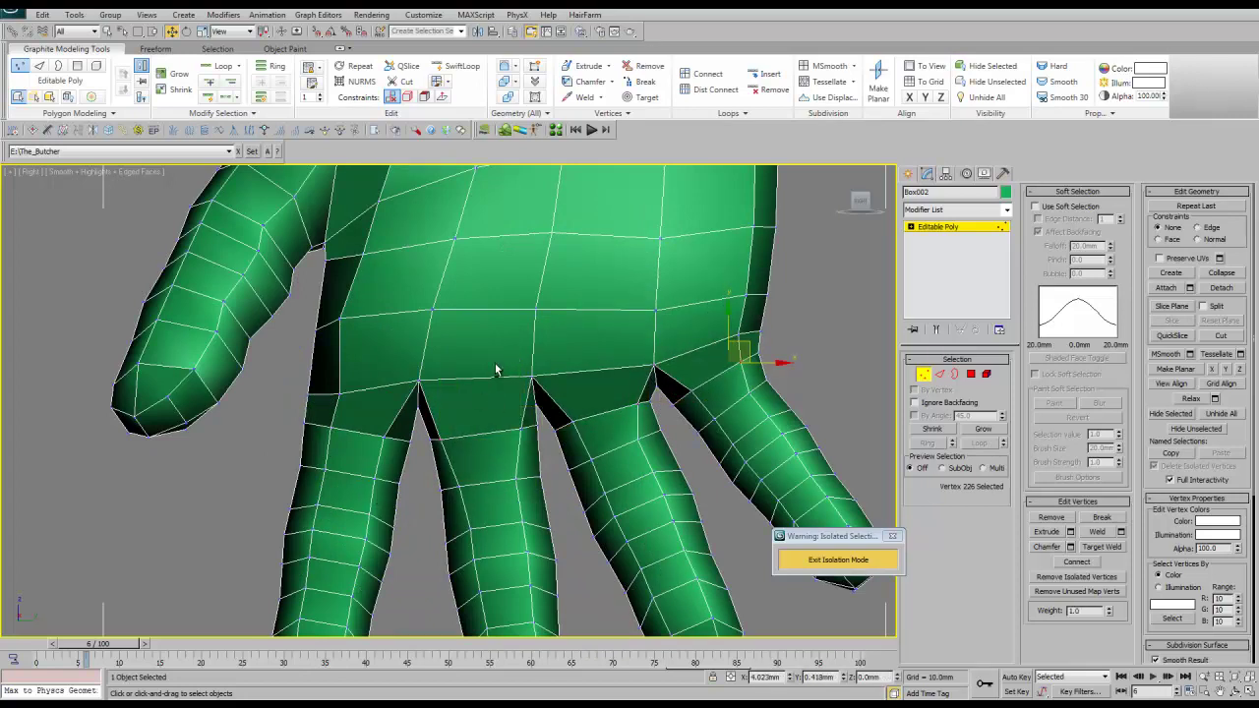
{"action": "key", "text": "ctrl+z"}
{"action": "key", "text": "shift+z"}
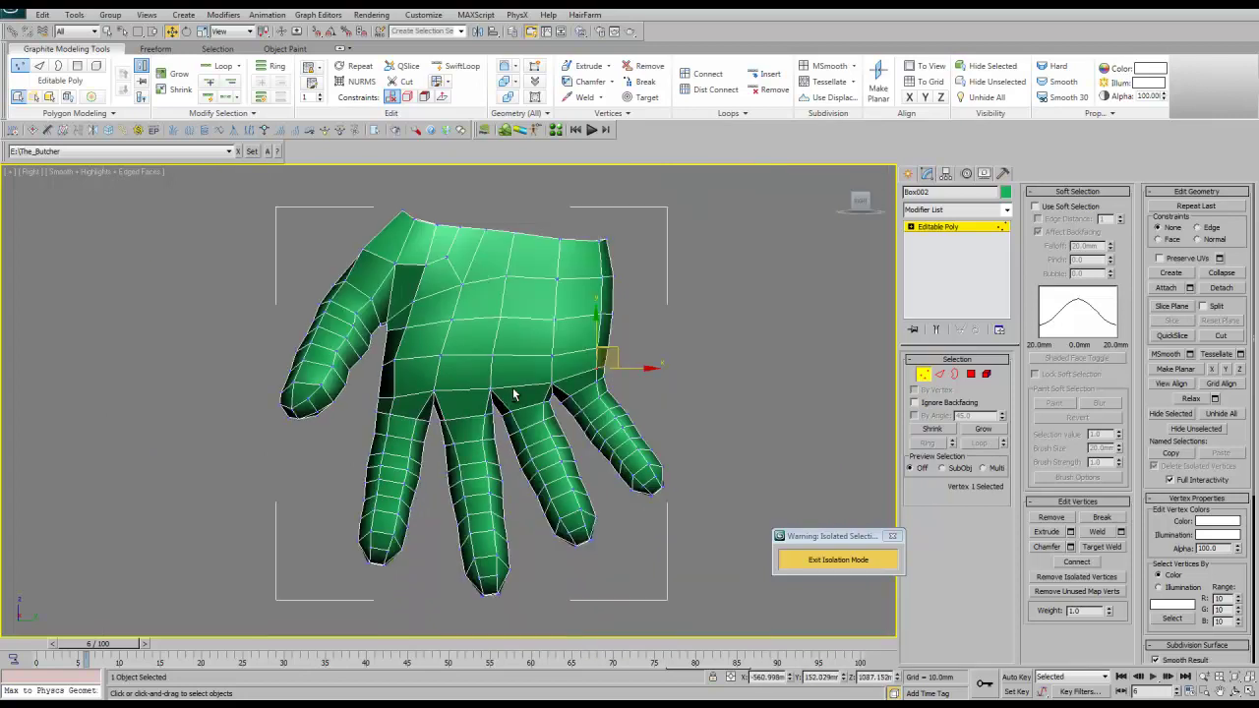
{"action": "key", "text": "ctrl+z"}
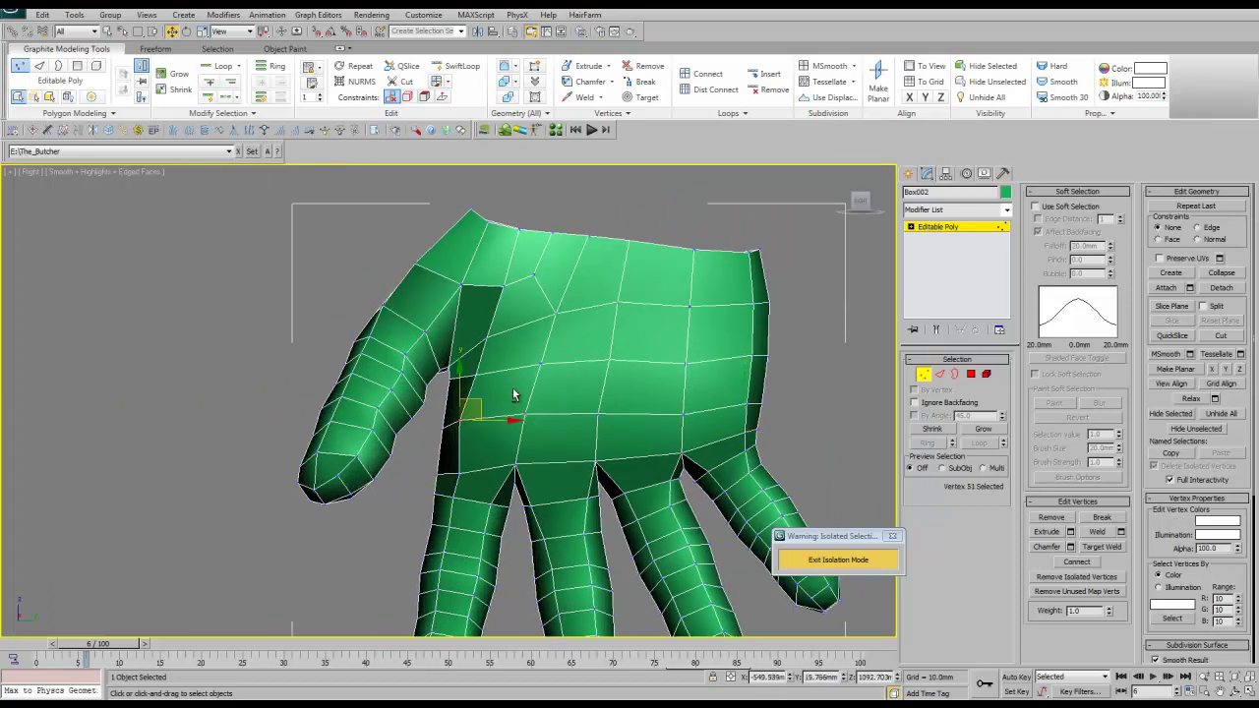
{"action": "key", "text": "shift+z"}
{"action": "key", "text": "ctrl+z"}
{"action": "key", "text": "ctrl+z"}
{"action": "key", "text": "ctrl+z"}
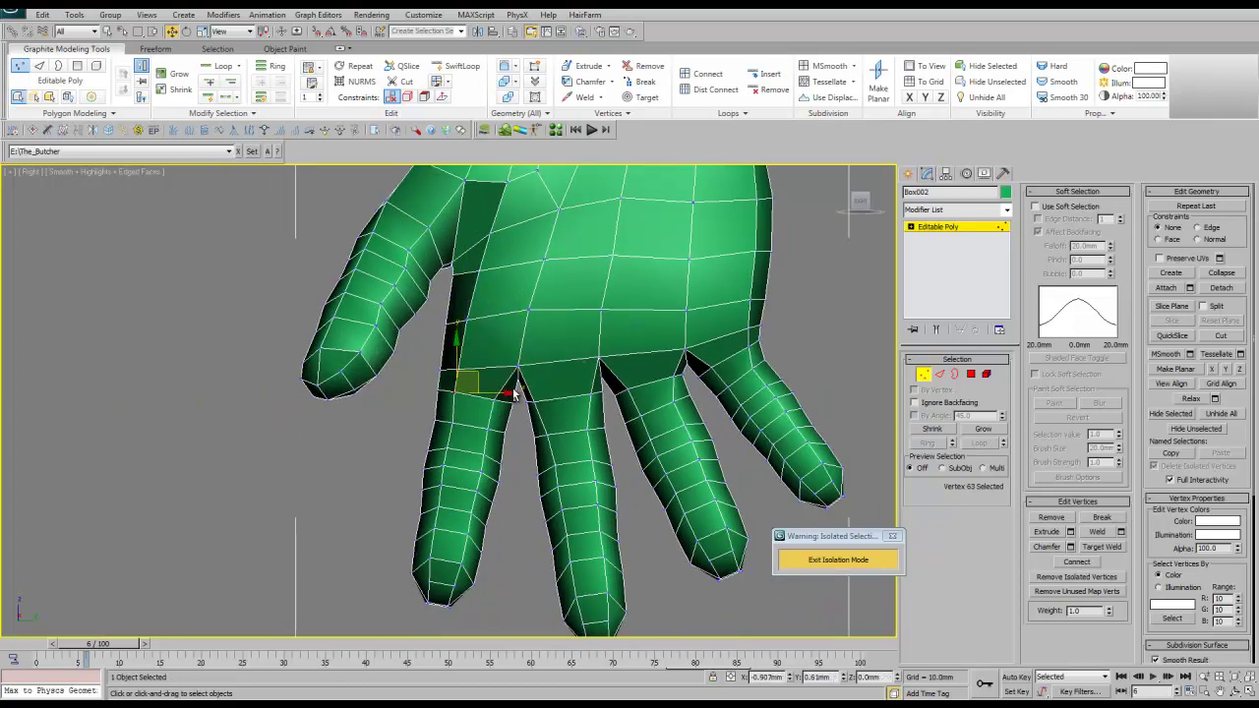
{"action": "key", "text": "shift+z"}
{"action": "key", "text": "shift+z"}
{"action": "key", "text": "shift+z"}
{"action": "key", "text": "shift+z"}
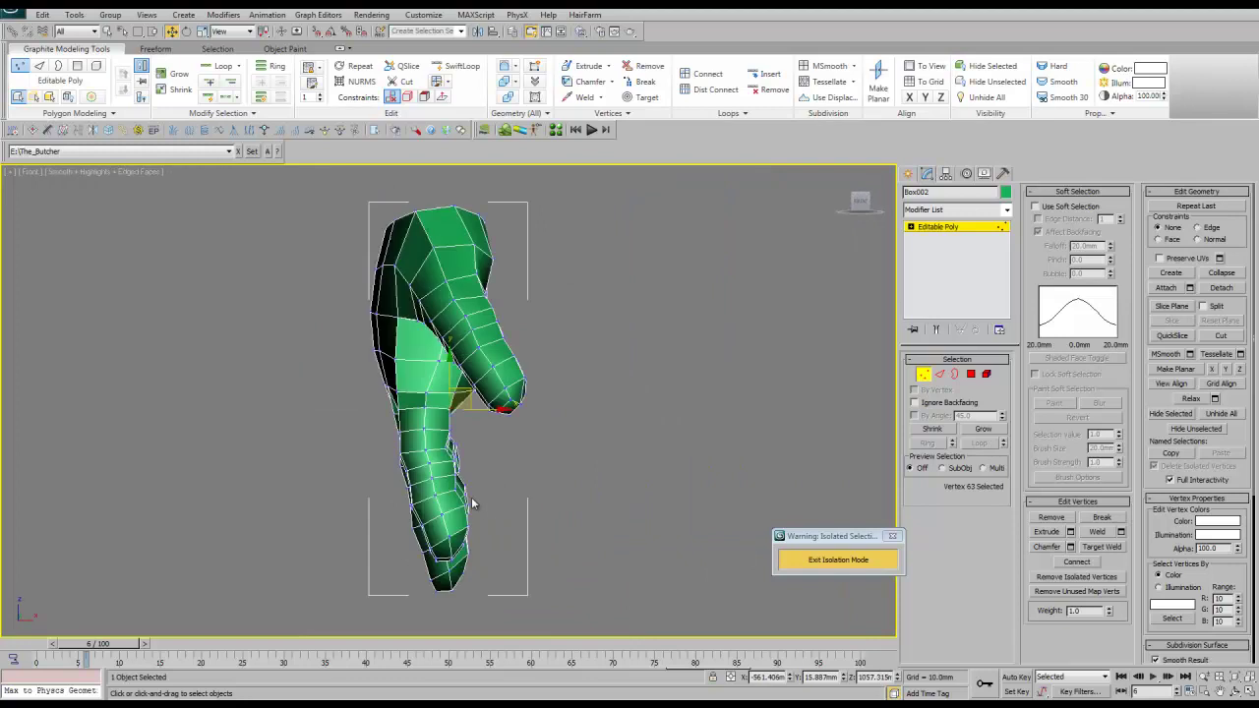
{"action": "key", "text": "ctrl+z"}
{"action": "key", "text": "ctrl+z"}
{"action": "key", "text": "ctrl+z"}
{"action": "key", "text": "ctrl+z"}
{"action": "key", "text": "ctrl+z"}
{"action": "key", "text": "ctrl+z"}
{"action": "key", "text": "ctrl+z"}
{"action": "key", "text": "ctrl+z"}
{"action": "key", "text": "shift+z"}
{"action": "key", "text": "shift+z"}
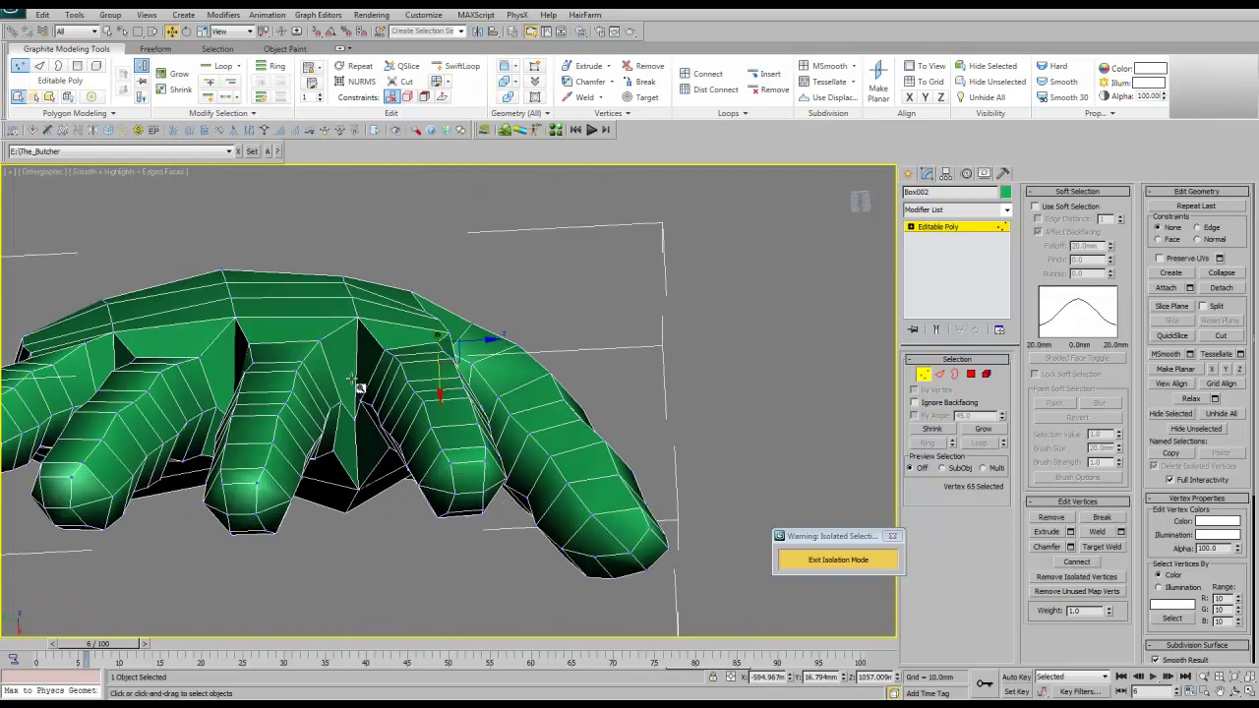
{"action": "key", "text": "shift+z"}
{"action": "key", "text": "shift+z"}
{"action": "key", "text": "shift+z"}
{"action": "key", "text": "ctrl+z"}
{"action": "key", "text": "shift+z"}
{"action": "key", "text": "shift+z"}
{"action": "key", "text": "shift+z"}
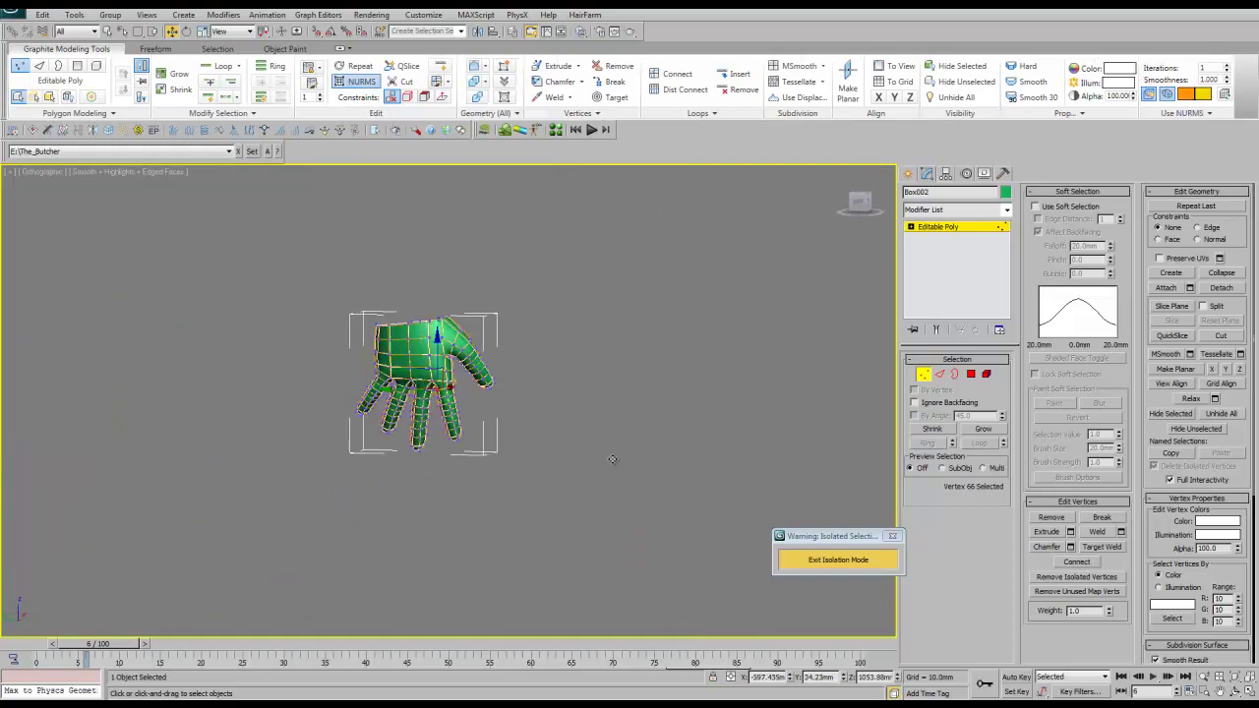
{"action": "key", "text": "shift+z"}
Extrude the wrist border into a forearm tube, widening its top and tilting it left
{"action": "key", "text": "shift+z"}
{"action": "key", "text": "shift+z"}
{"action": "key", "text": "3"}
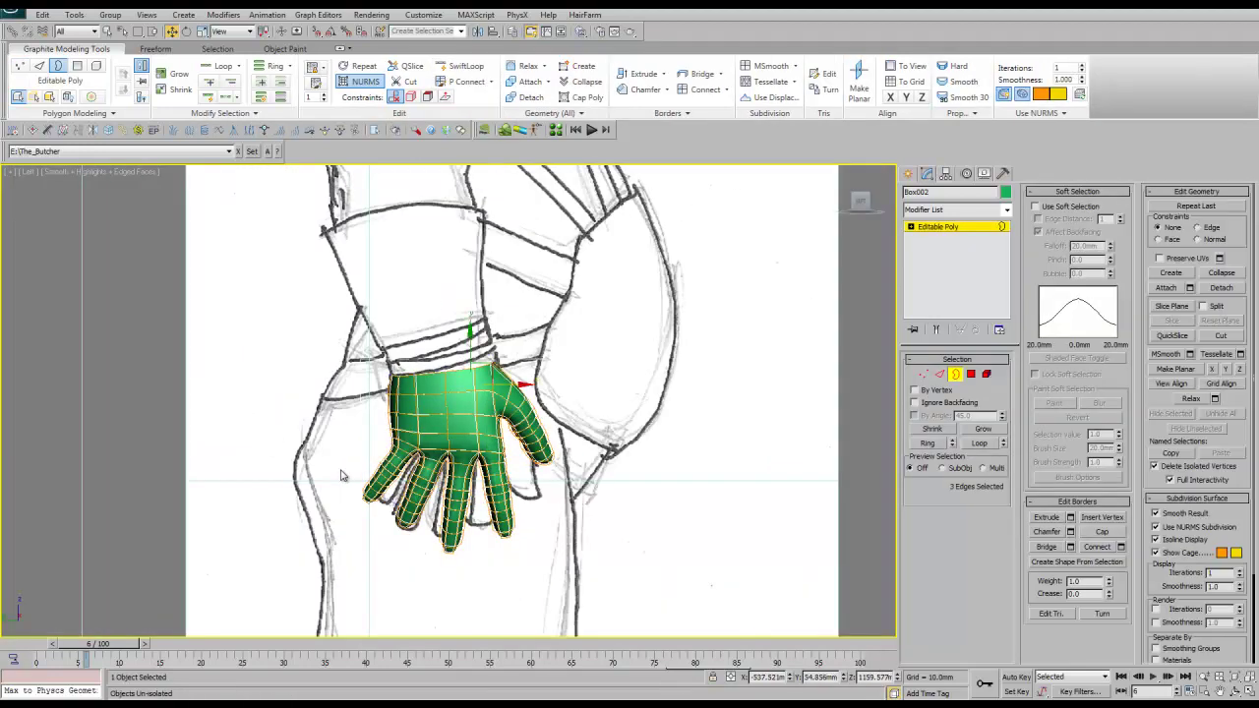
{"action": "key", "text": "ctrl+z"}
{"action": "key", "text": "shift+z"}
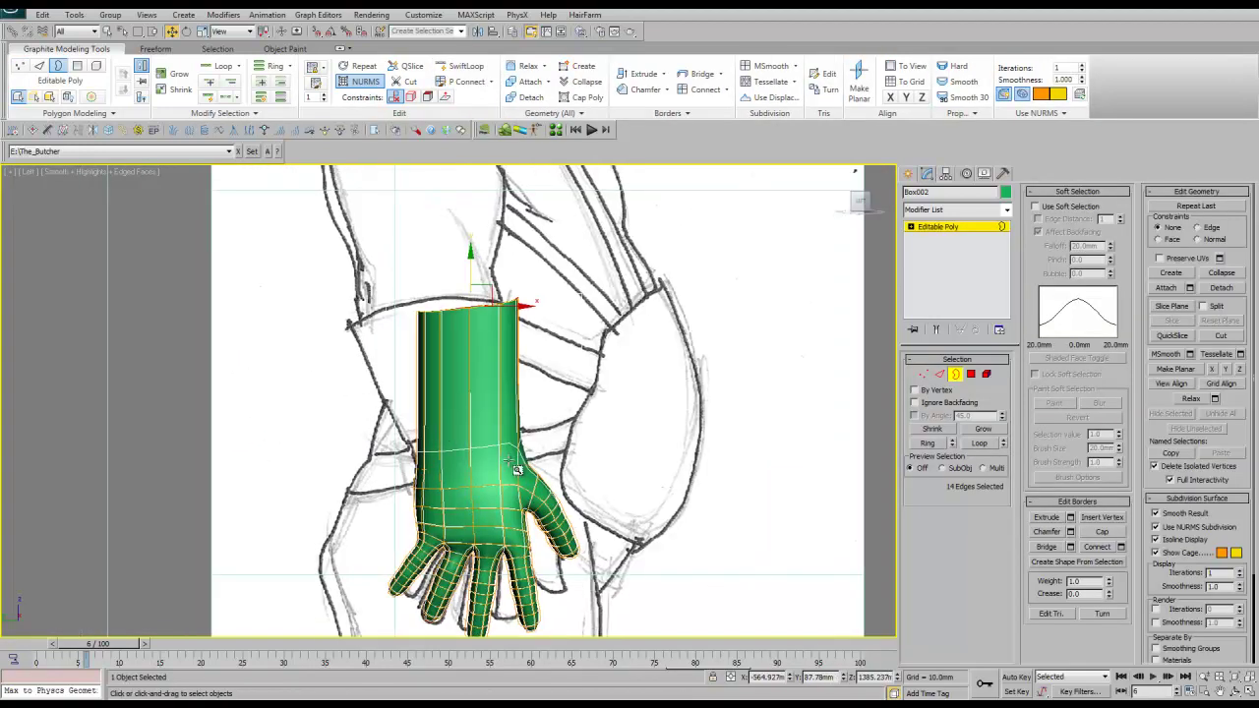
{"action": "right_click", "coordinate": [546, 283]}
{"action": "left_click", "coordinate": [580, 323]}
{"action": "mouse_move", "coordinate": [470, 295]}
{"action": "left_mouse_down"}
{"action": "mouse_move", "coordinate": [425, 330]}
{"action": "mouse_move", "coordinate": [464, 400]}
{"action": "left_mouse_up"}
{"action": "key", "text": "e"}
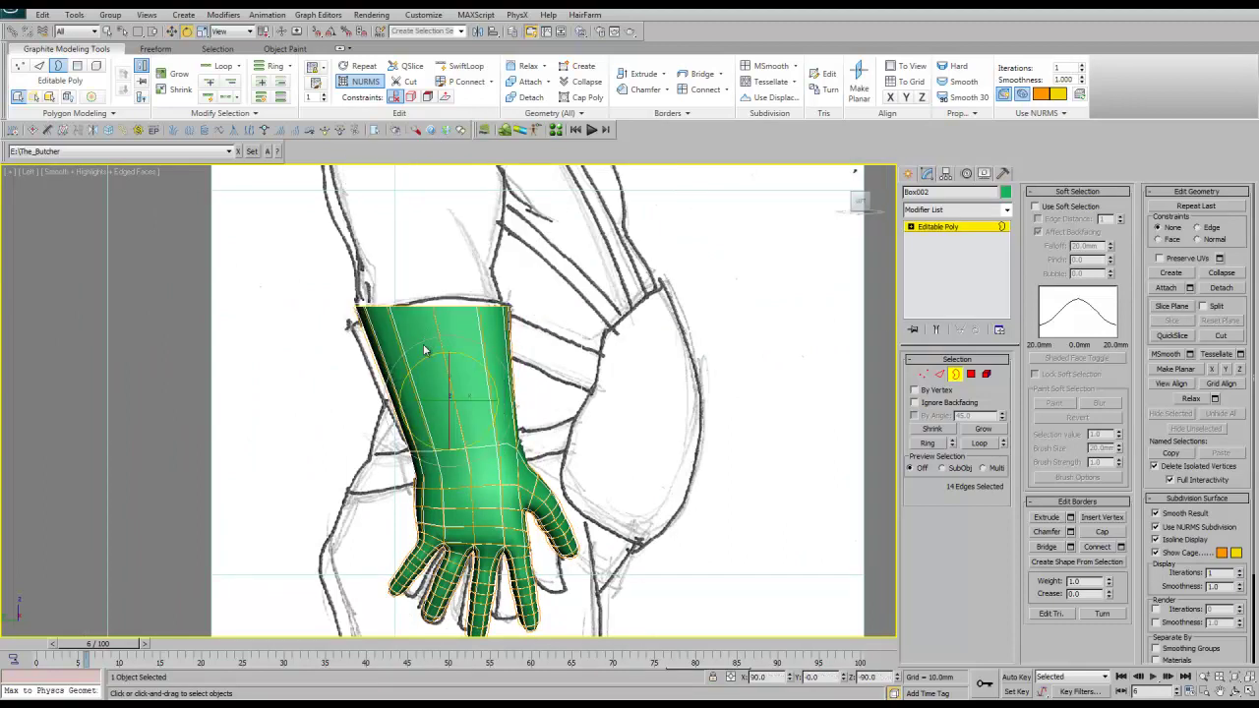
Move the forearm's top vertices to fit the reference sketch
{"action": "key", "text": "w"}
{"action": "key", "text": "1"}
{"action": "right_click", "coordinate": [408, 324]}
{"action": "mouse_move", "coordinate": [463, 275]}
{"action": "left_mouse_down"}
{"action": "mouse_move", "coordinate": [513, 307]}
{"action": "mouse_move", "coordinate": [502, 443]}
{"action": "left_mouse_up"}
{"action": "left_click", "coordinate": [450, 331]}
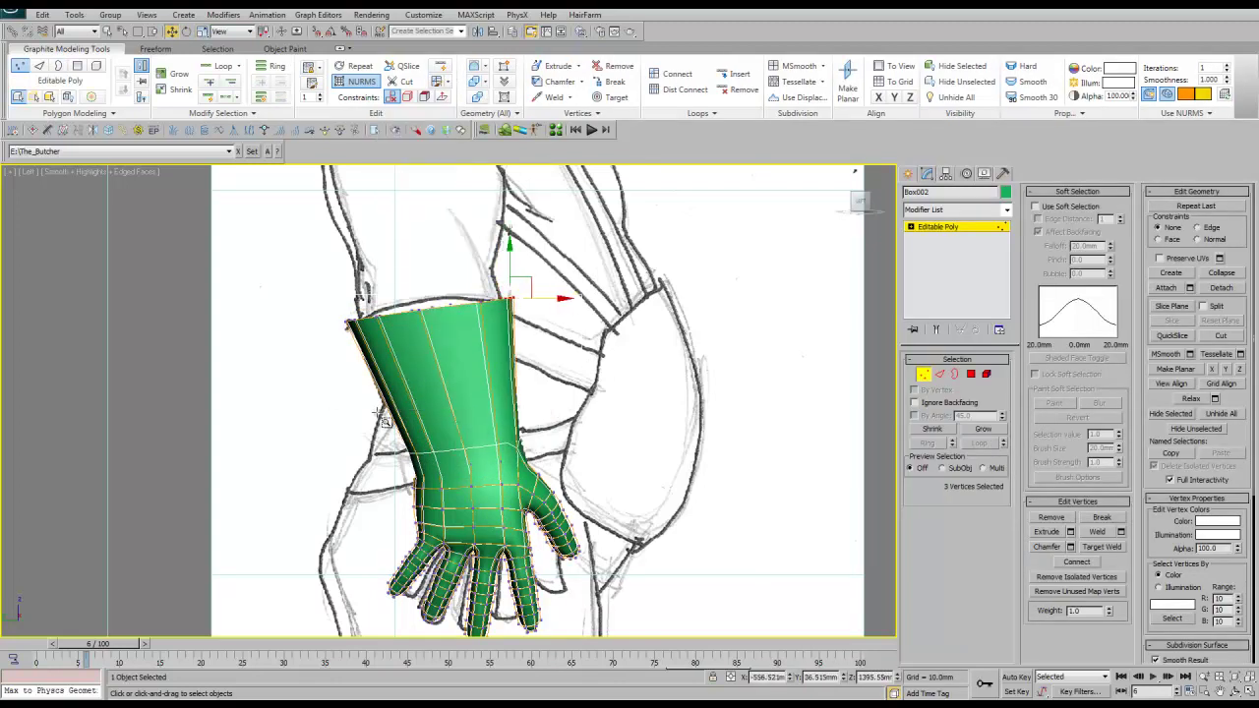
In Front view, reshape the top of the sleeve to match the sketch
{"action": "key", "text": "f"}
{"action": "scroll", "coordinate": [374, 352], "scroll_direction": "up", "scroll_amount": 5}
{"action": "scroll", "coordinate": [374, 351], "scroll_direction": "down", "scroll_amount": 4}
{"action": "right_click", "coordinate": [506, 401]}
{"action": "left_click", "coordinate": [522, 417]}
{"action": "right_click", "coordinate": [520, 398]}
{"action": "left_click", "coordinate": [523, 438]}
{"action": "left_click_drag", "start_coordinate": [462, 414], "coordinate": [481, 436]}
{"action": "key", "text": "w"}
{"action": "key", "text": "z"}
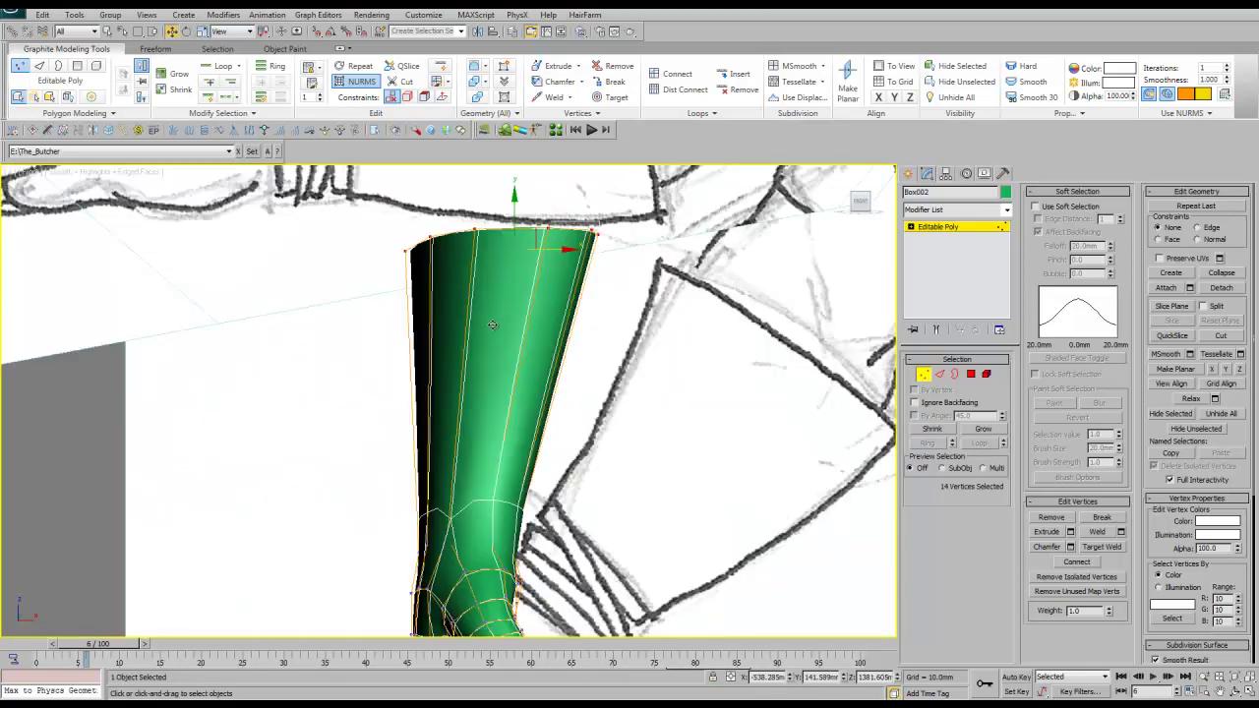
{"action": "scroll", "coordinate": [492, 324], "scroll_direction": "up", "scroll_amount": 3}
Shift the sleeve's left-edge vertices about 8 mm left, then further to follow the sketch
{"action": "right_click", "coordinate": [536, 399]}
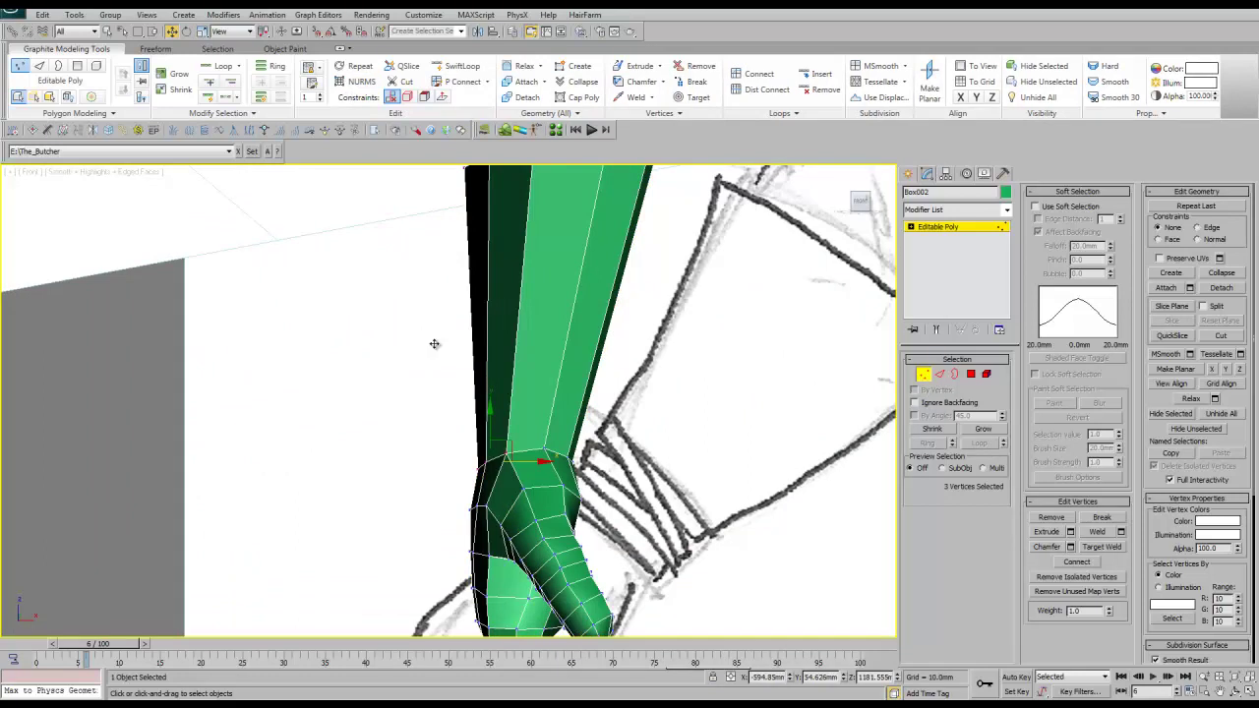
{"action": "left_click_drag", "start_coordinate": [434, 343], "coordinate": [447, 340]}
{"action": "scroll", "coordinate": [407, 345], "scroll_direction": "down", "scroll_amount": 2}
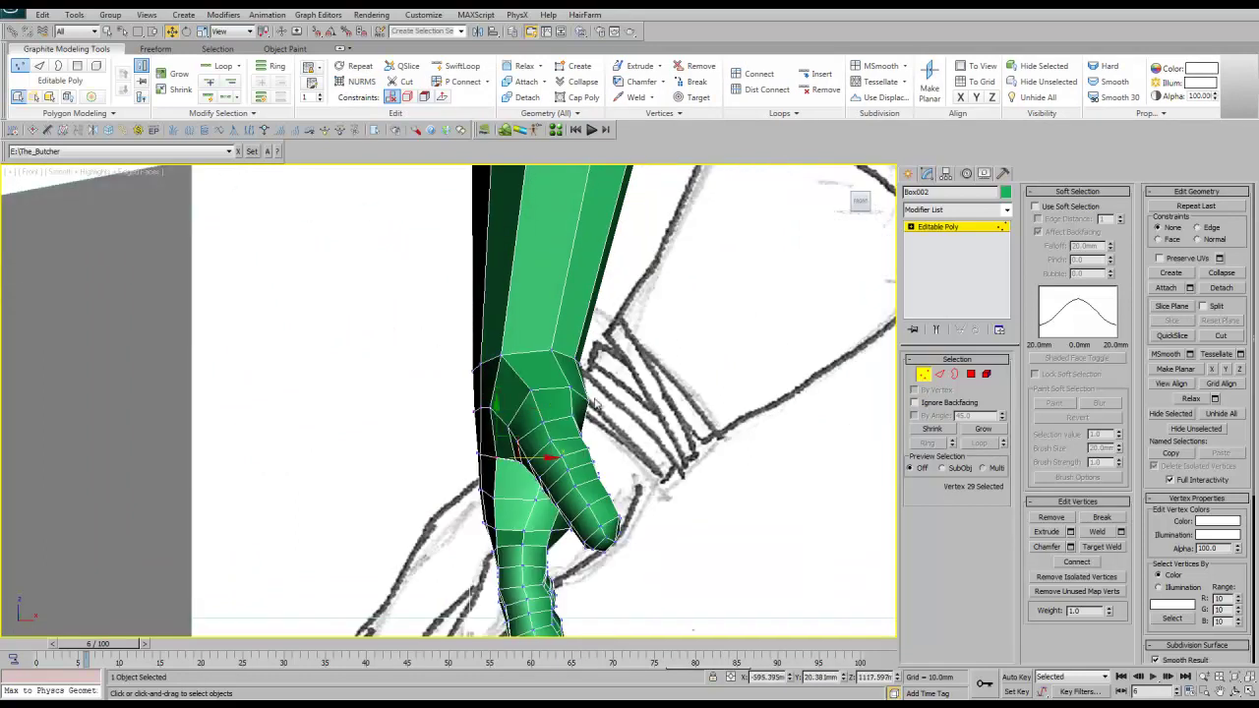
{"action": "scroll", "coordinate": [615, 401], "scroll_direction": "down", "scroll_amount": 2}
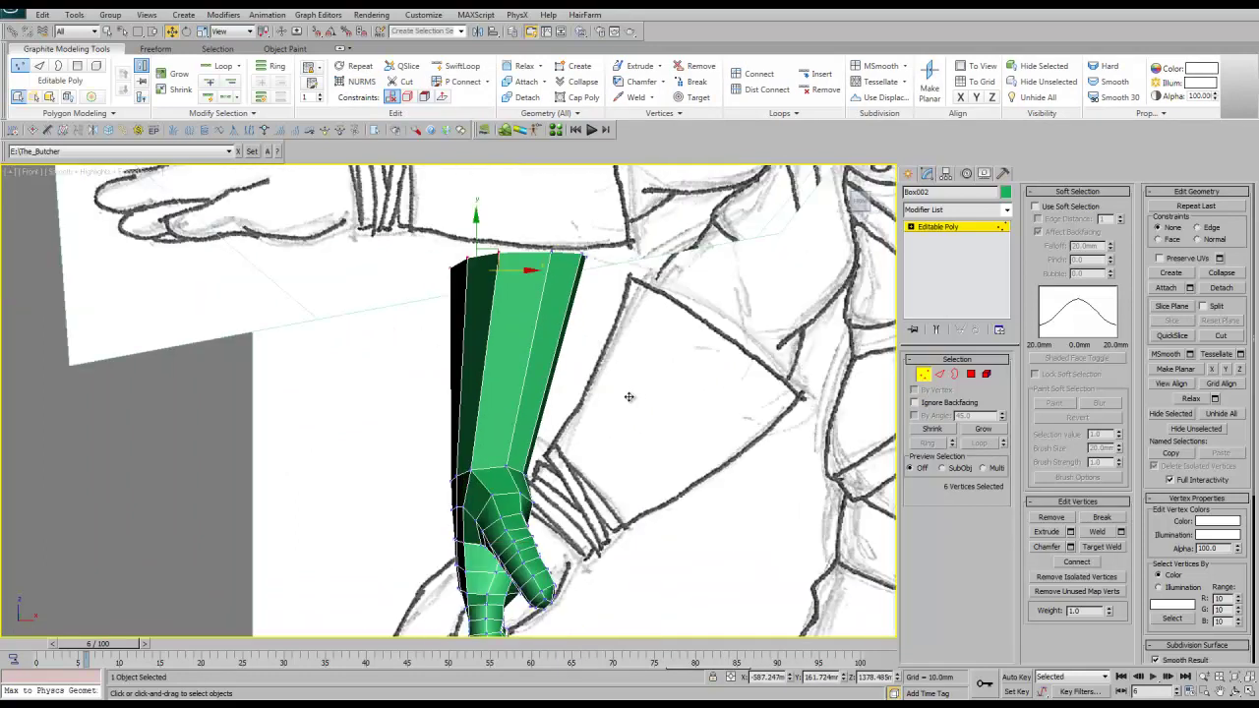
{"action": "left_click_drag", "start_coordinate": [629, 396], "coordinate": [630, 396]}
{"action": "key", "text": "2"}
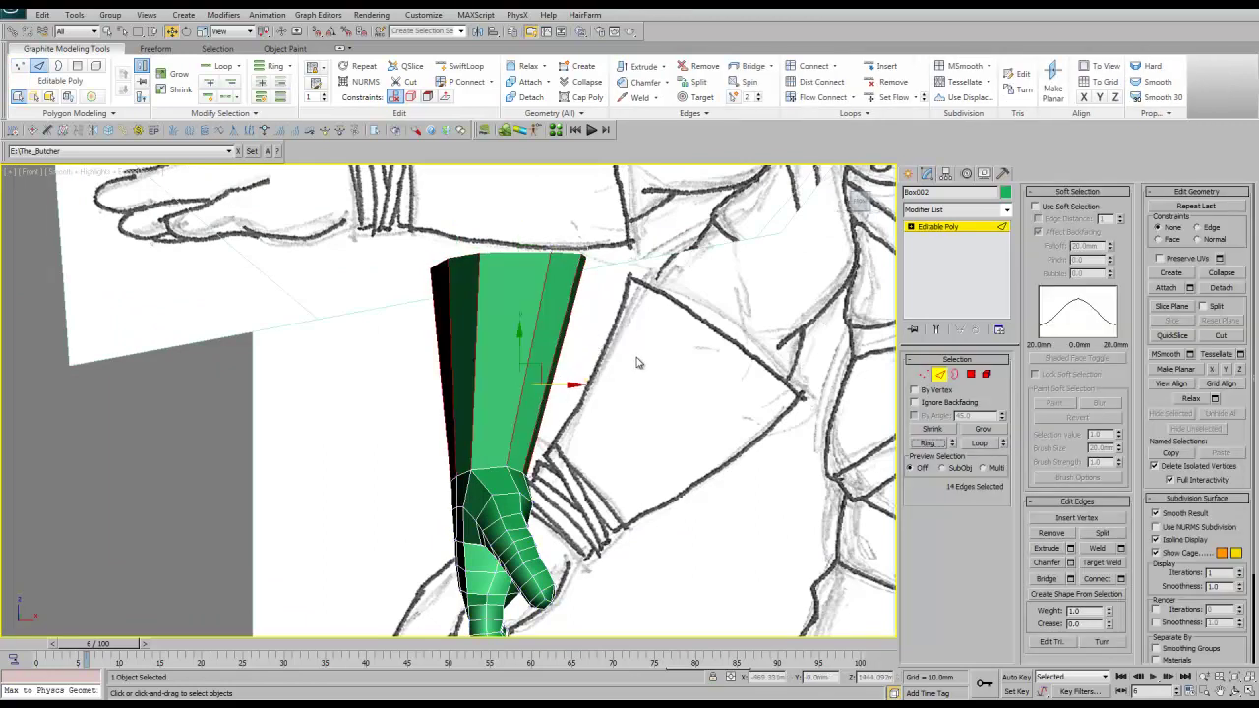
{"action": "key", "text": "1"}
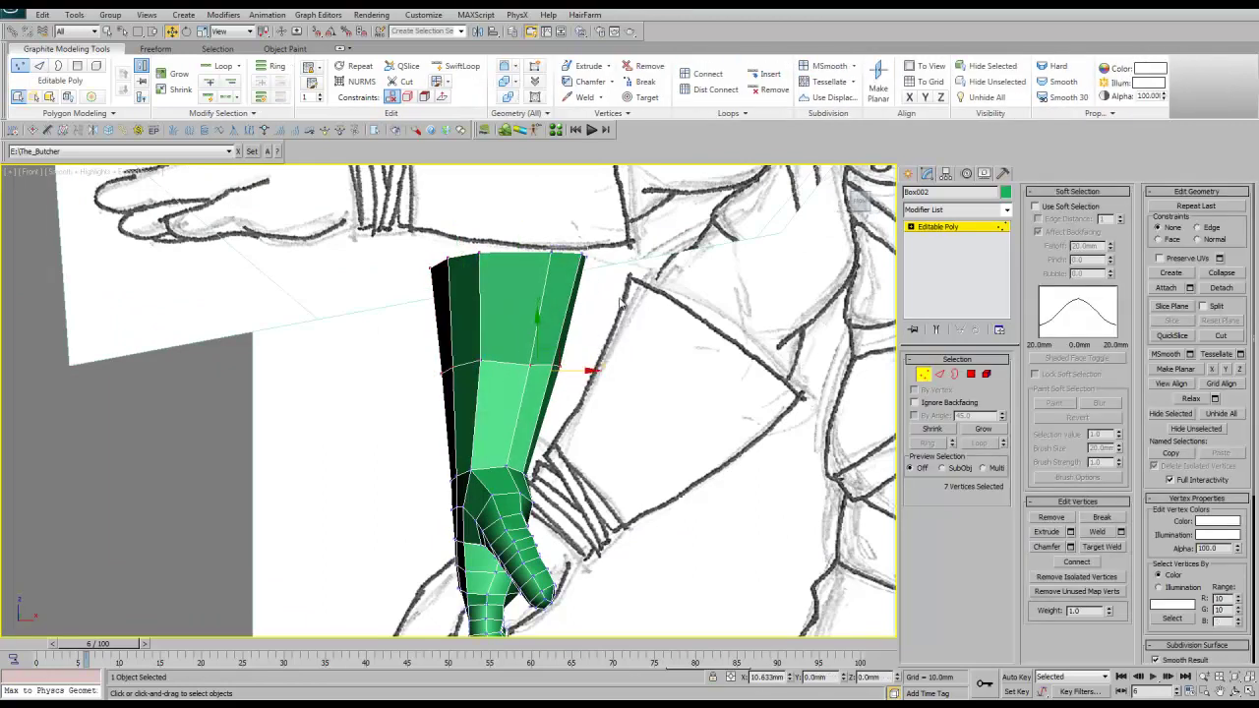
{"action": "left_click", "coordinate": [613, 291]}
{"action": "left_click", "coordinate": [580, 254]}
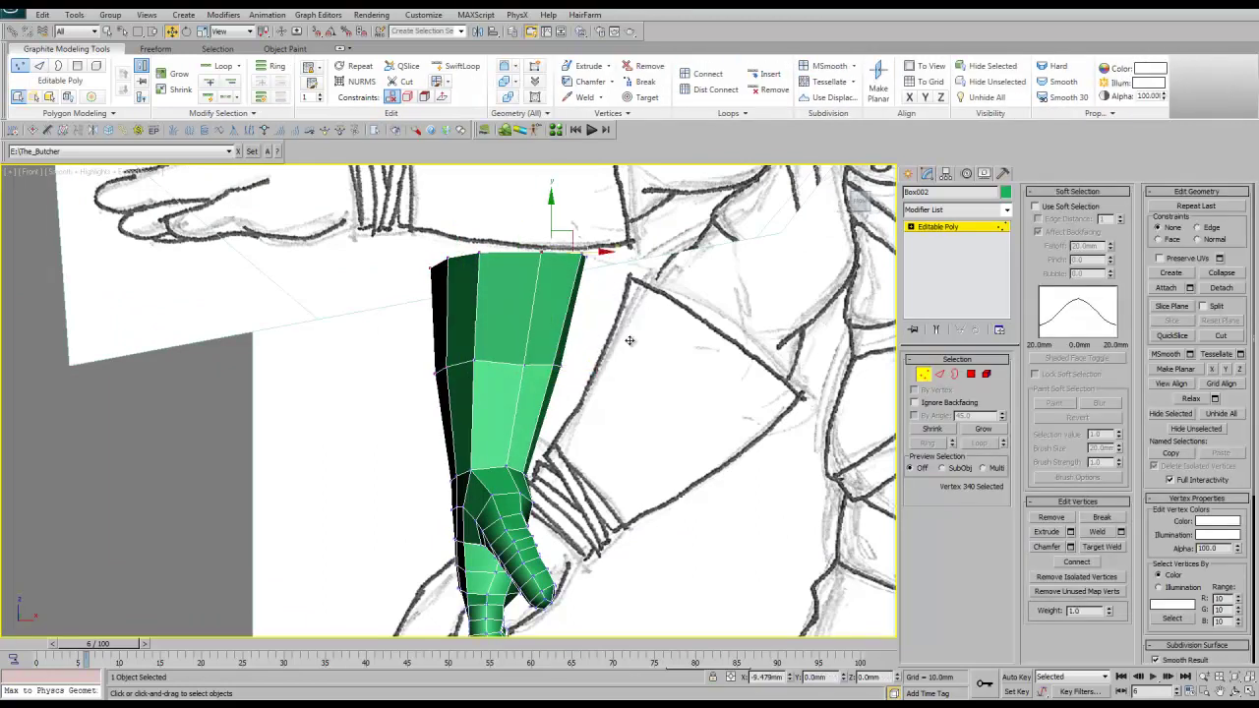
Check the sleeve's top-edge vertices in Back and Top wireframe views, then back in Front view
{"action": "left_click", "coordinate": [507, 362]}
{"action": "key", "text": "k"}
{"action": "scroll", "coordinate": [566, 457], "scroll_direction": "down", "scroll_amount": 3}
{"action": "key", "text": "F3"}
{"action": "scroll", "coordinate": [548, 458], "scroll_direction": "up", "scroll_amount": 10}
{"action": "left_click", "coordinate": [569, 539]}
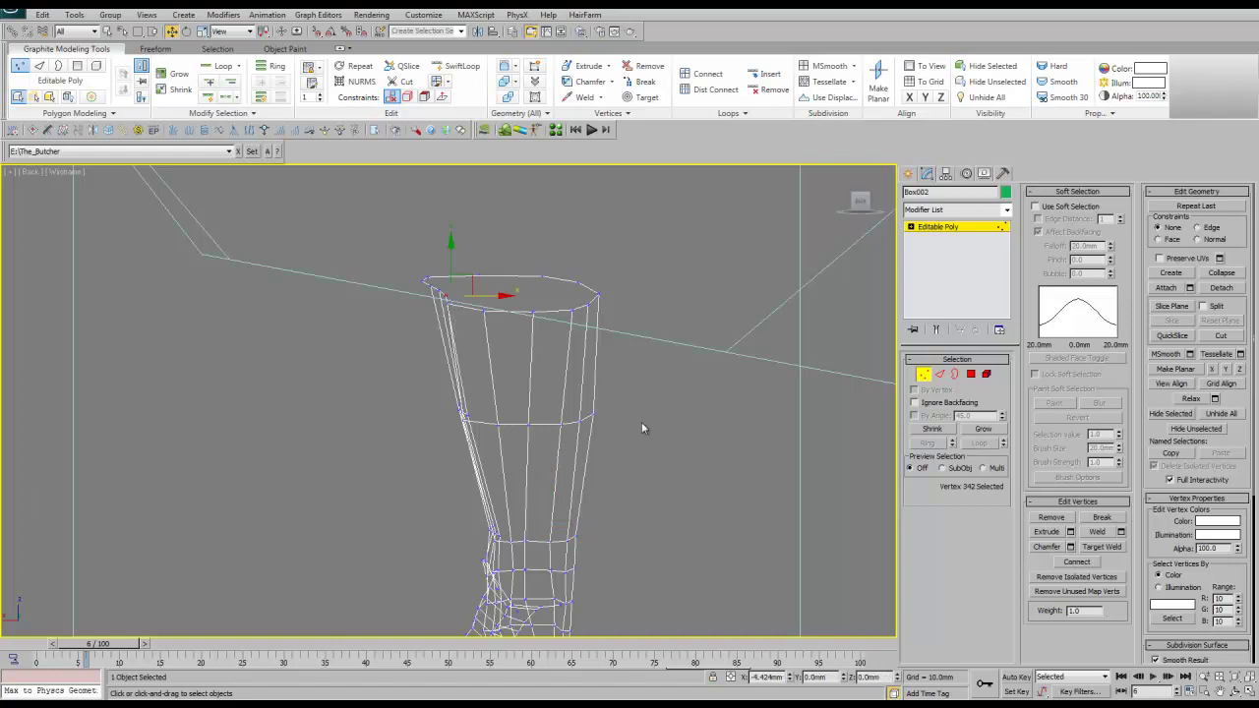
{"action": "key", "text": "t"}
{"action": "scroll", "coordinate": [632, 411], "scroll_direction": "up", "scroll_amount": 5}
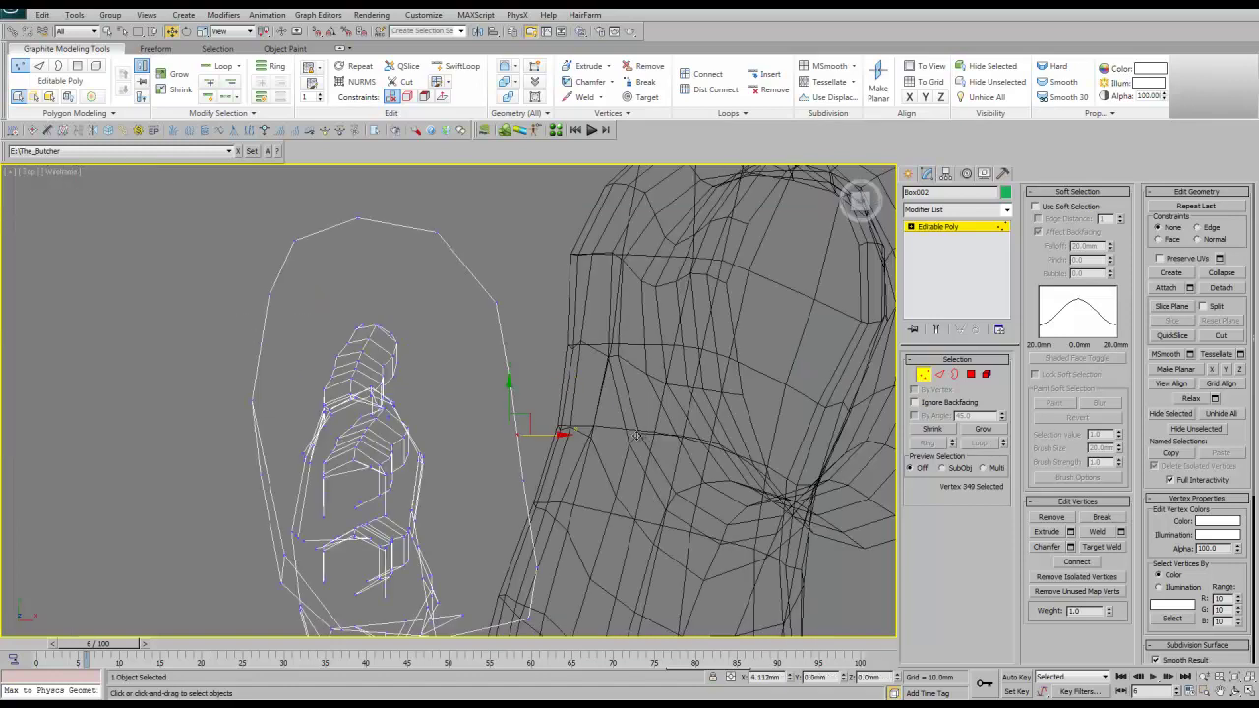
{"action": "key", "text": "F3"}
{"action": "key", "text": "f"}
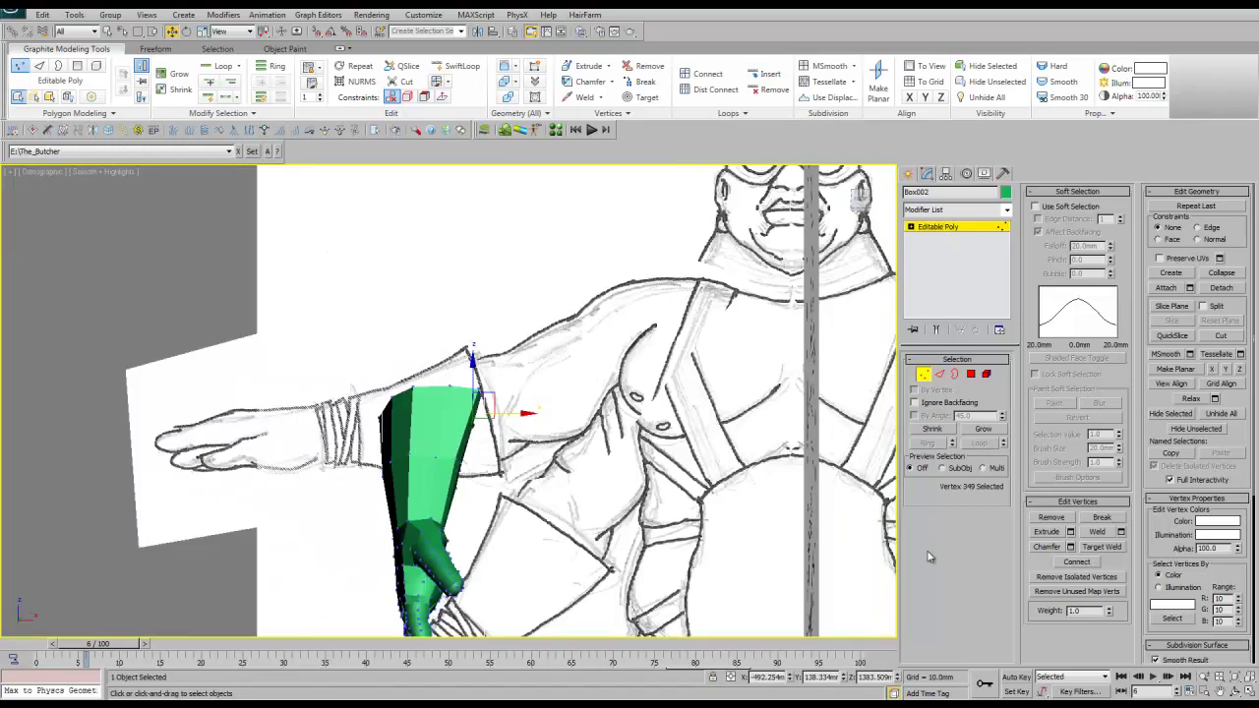
{"action": "key", "text": "z"}
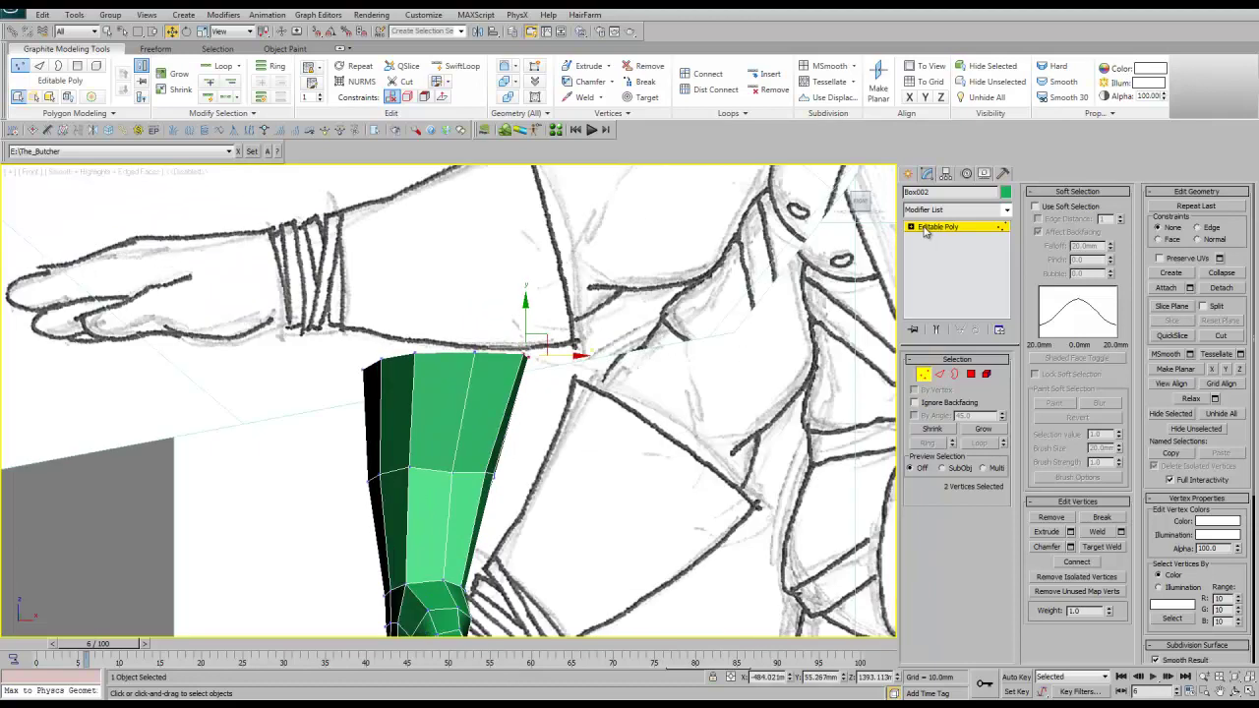
{"action": "key", "text": "ctrl+z"}
{"action": "key", "text": "ctrl+z"}
Remove the surplus edge loops from the forearm's upper band
{"action": "key", "text": "shift+z"}
{"action": "key", "text": "shift+z"}
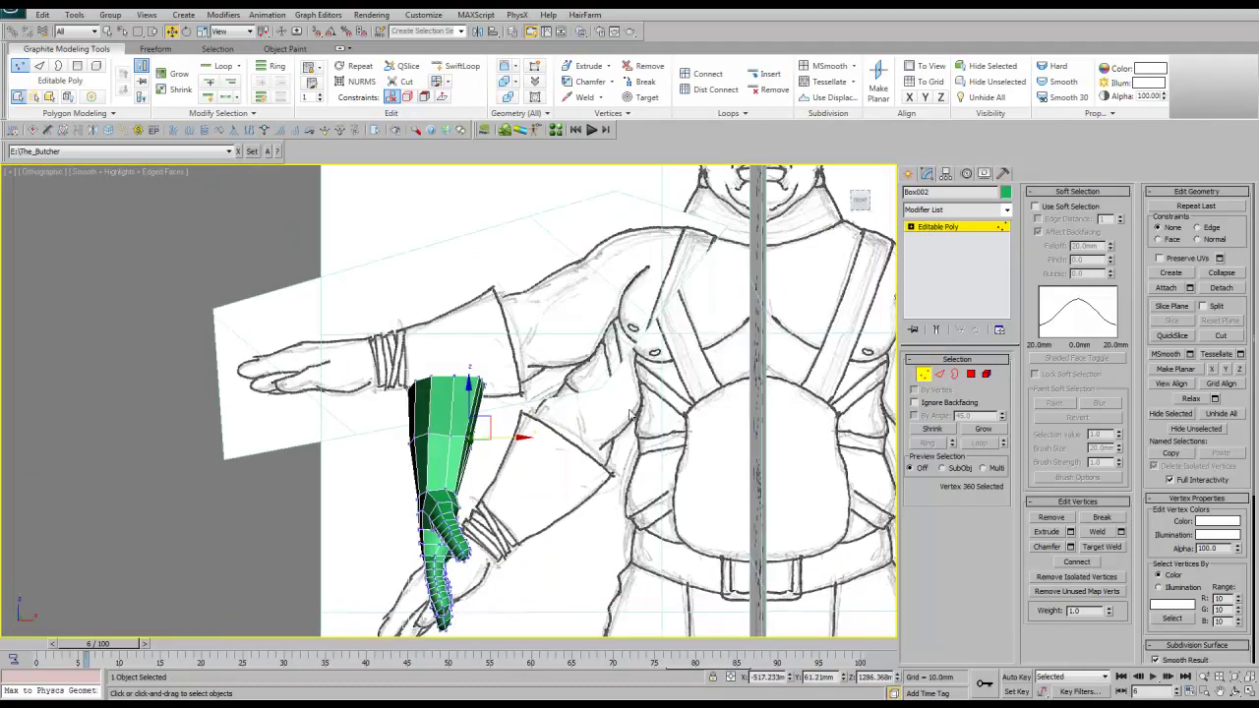
{"action": "key", "text": "shift+z"}
{"action": "key", "text": "shift+z"}
{"action": "key", "text": "2"}
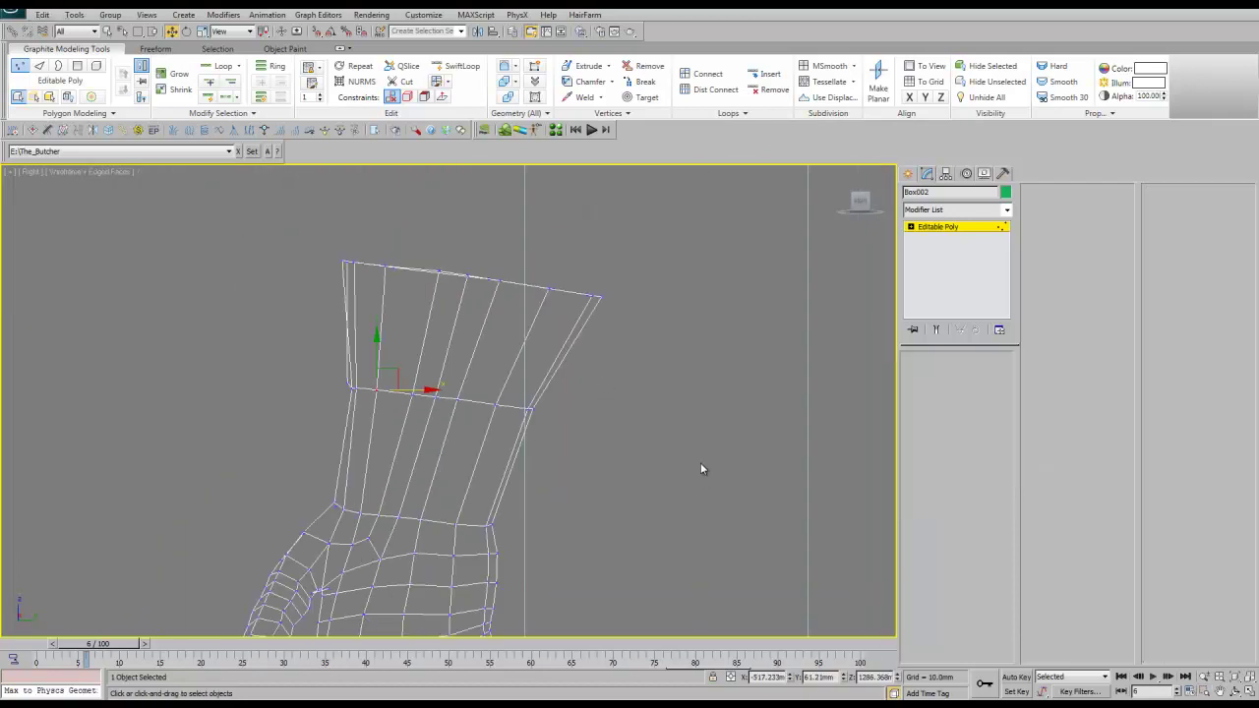
{"action": "right_click", "coordinate": [470, 424]}
{"action": "left_click", "coordinate": [444, 449]}
{"action": "left_click", "coordinate": [454, 315]}
{"action": "key", "text": "BackSpace"}
{"action": "key", "text": "ctrl+z"}
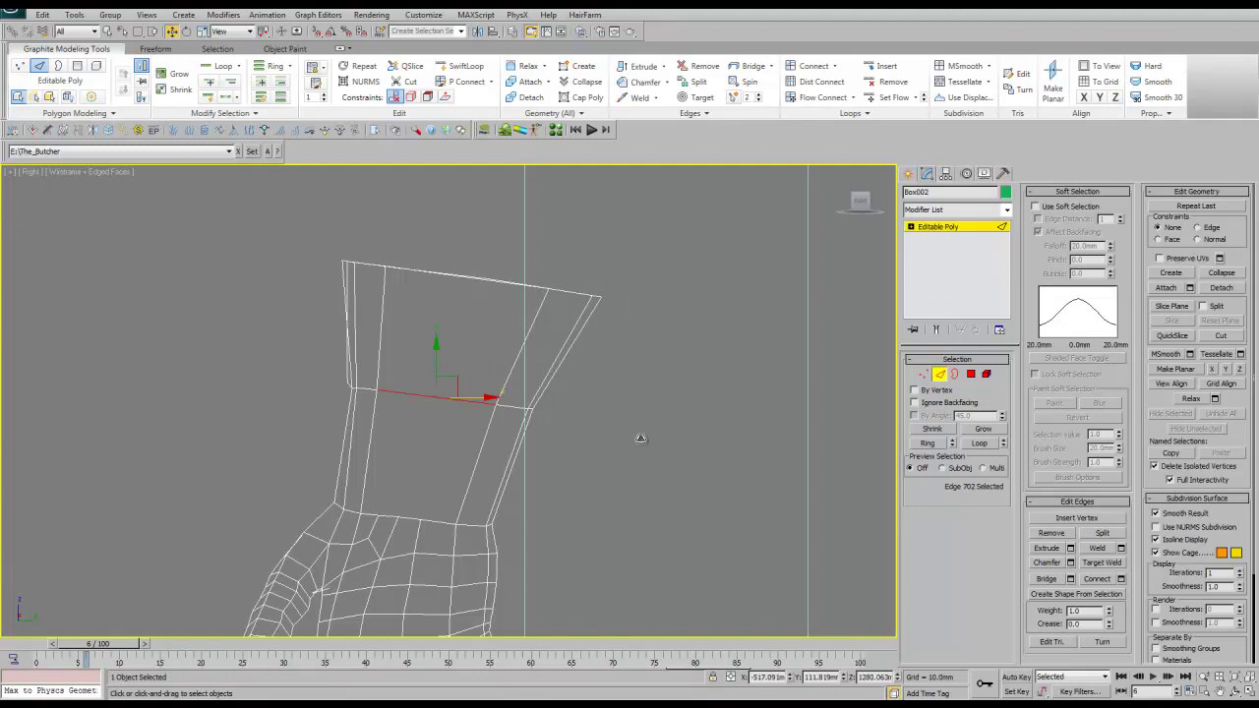
Connect the selected edges across the top band to add new connecting edges
{"action": "middle_click_drag", "start_coordinate": [641, 436], "coordinate": [703, 466], "text": "alt"}
{"action": "key", "text": "ctrl+shift+e"}
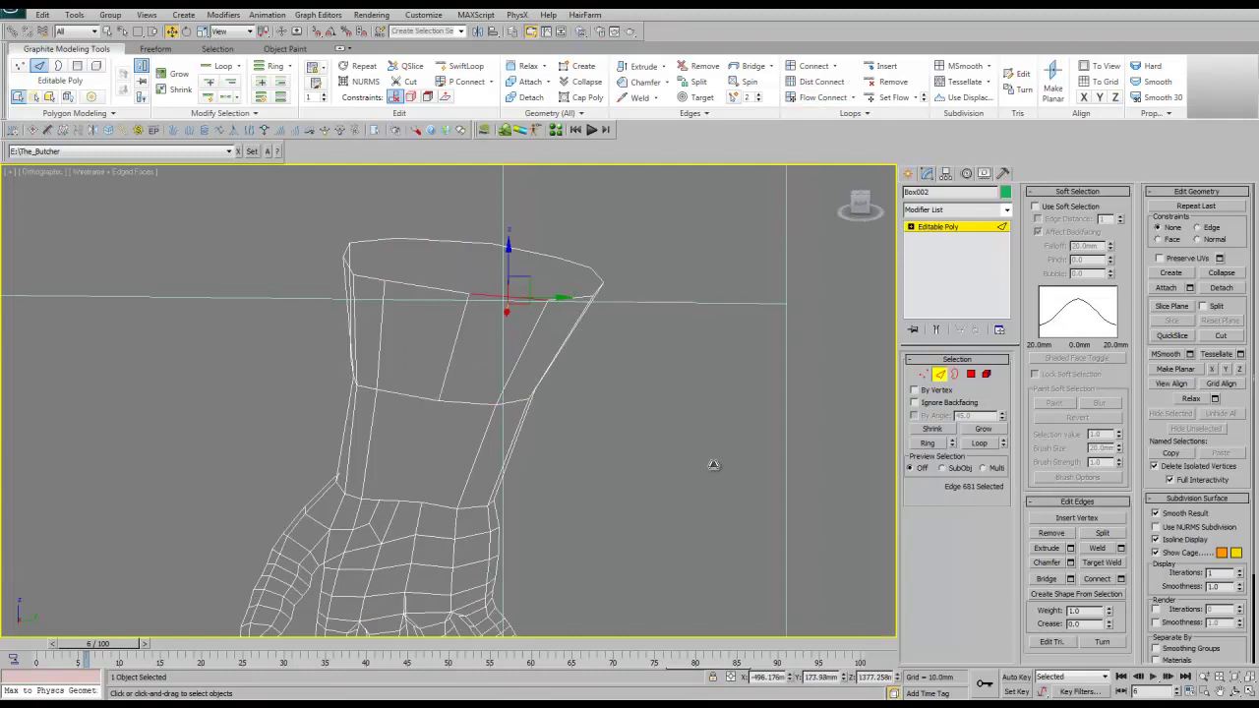
{"action": "key", "text": "ctrl+shift+e"}
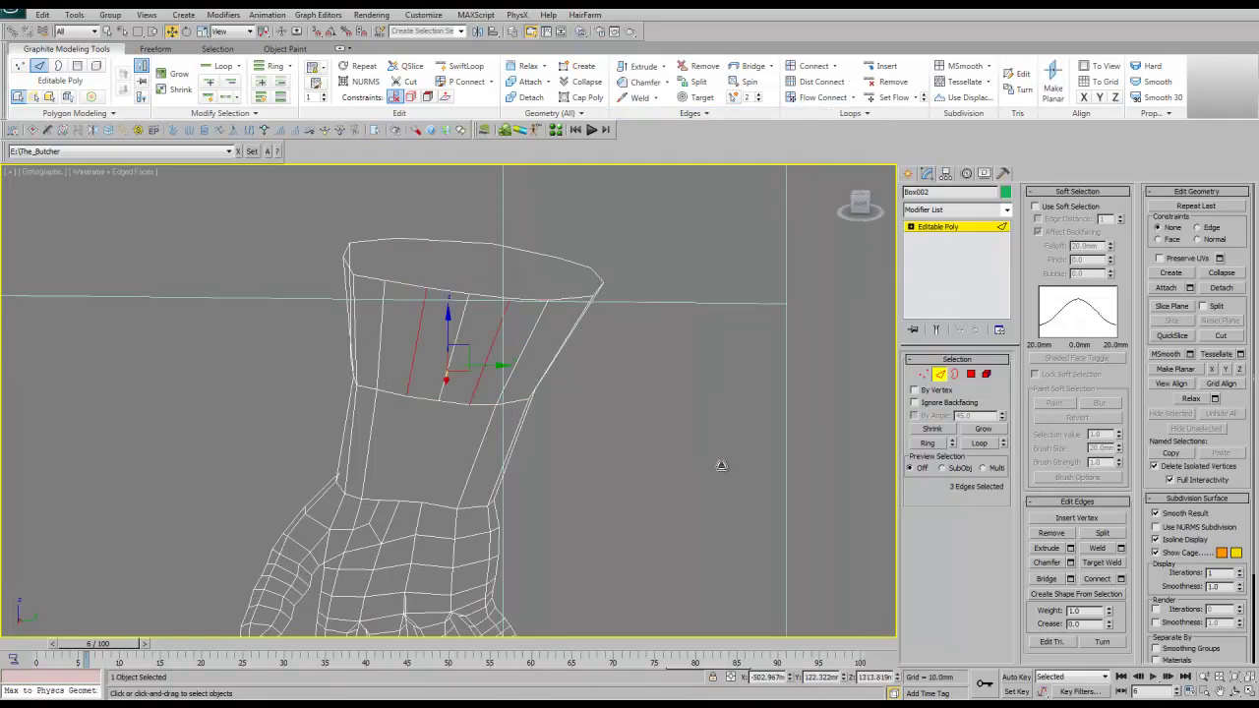
{"action": "key", "text": "2"}
{"action": "key", "text": "1"}
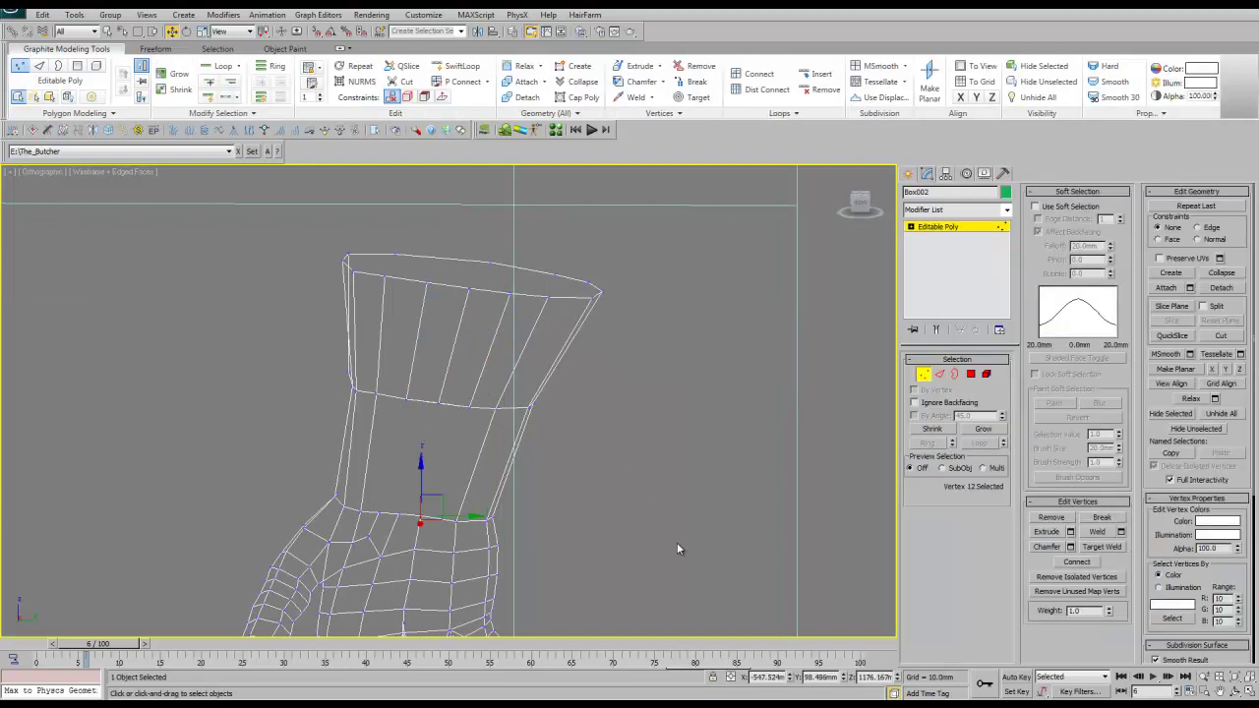
{"action": "right_click", "coordinate": [660, 505]}
{"action": "key", "text": "Escape"}
{"action": "scroll", "coordinate": [656, 501], "scroll_direction": "up", "scroll_amount": 2}
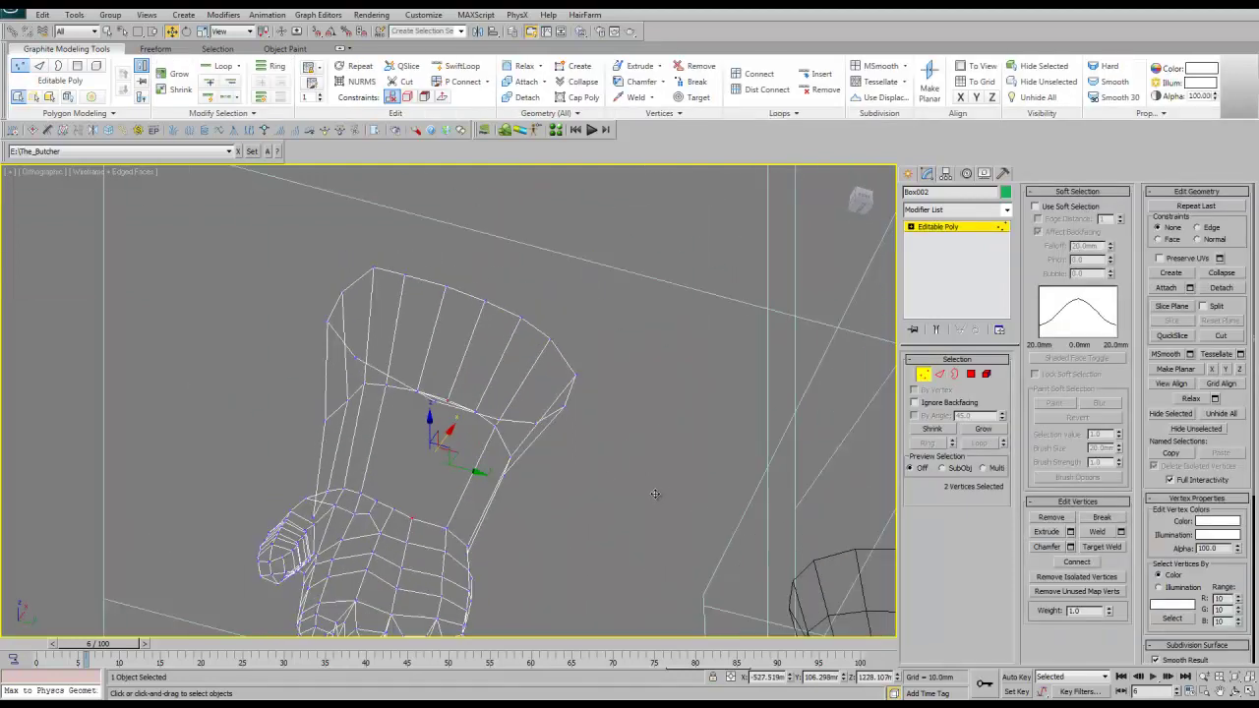
{"action": "scroll", "coordinate": [655, 497], "scroll_direction": "up", "scroll_amount": 4}
Target Weld a stray vertex onto its neighbour in smooth-shaded view
{"action": "key", "text": "2"}
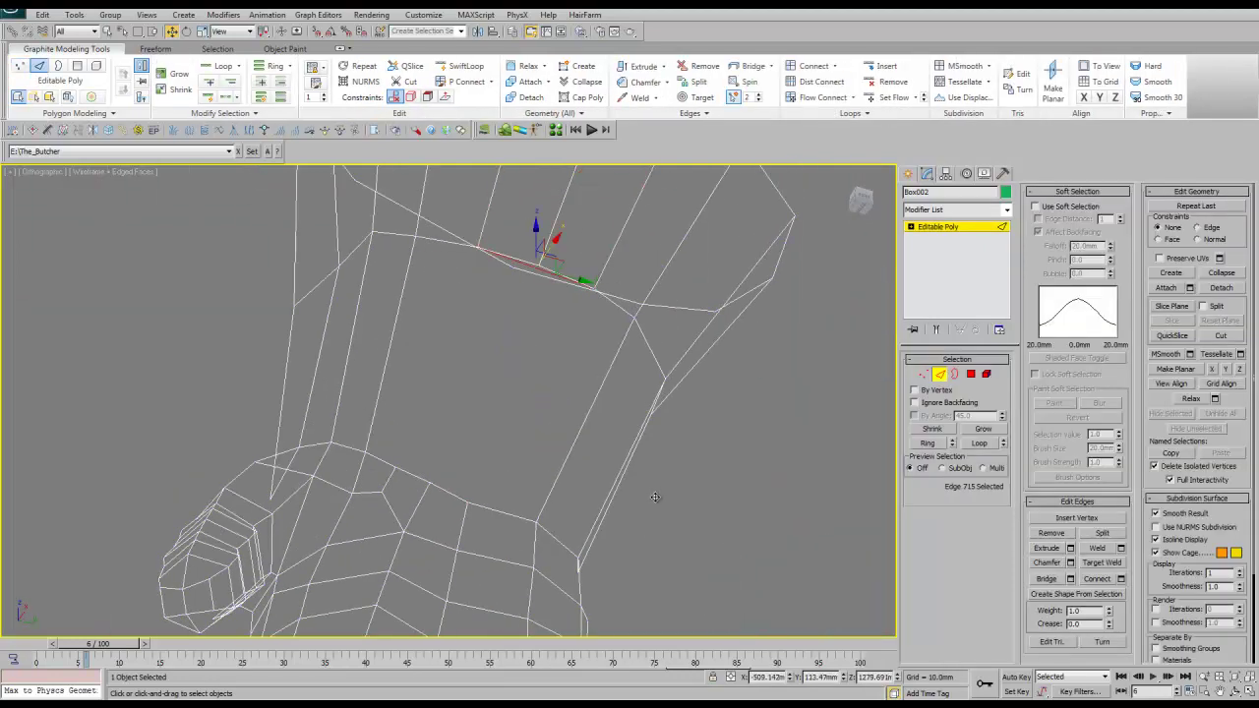
{"action": "right_click", "coordinate": [588, 387]}
{"action": "key", "text": "1"}
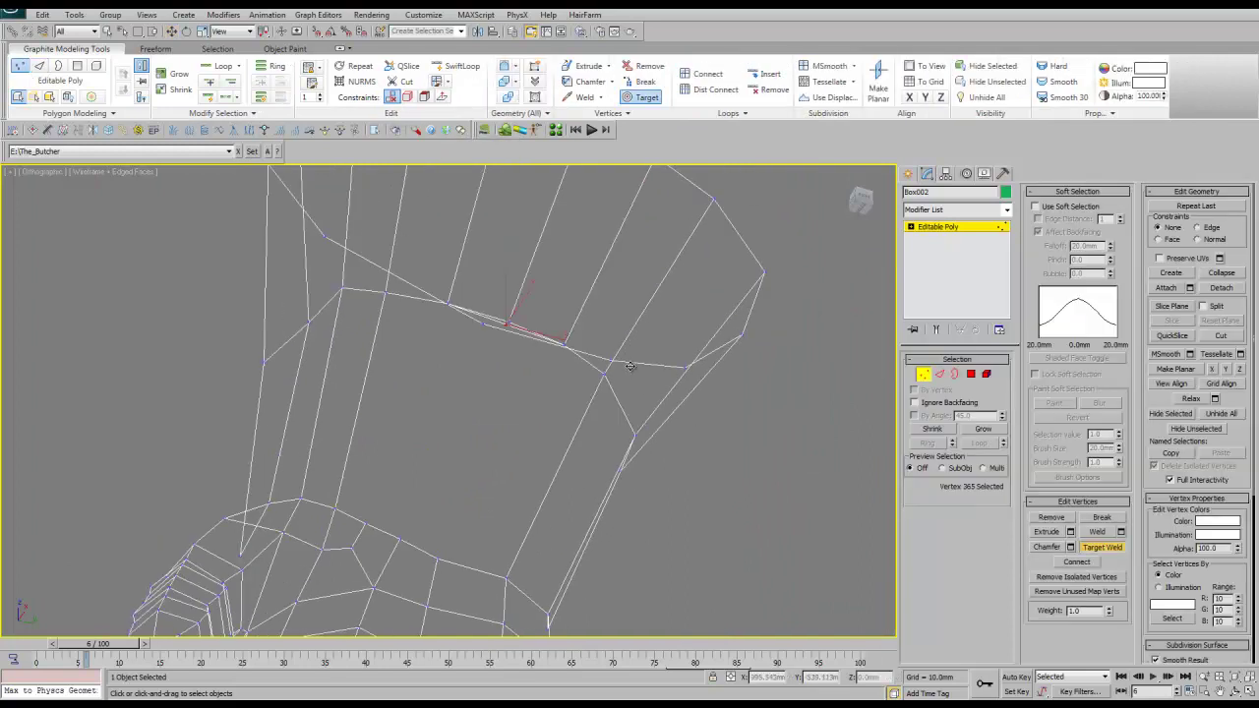
{"action": "middle_click_drag", "start_coordinate": [631, 367], "coordinate": [501, 324], "text": "alt"}
{"action": "right_click", "coordinate": [501, 324]}
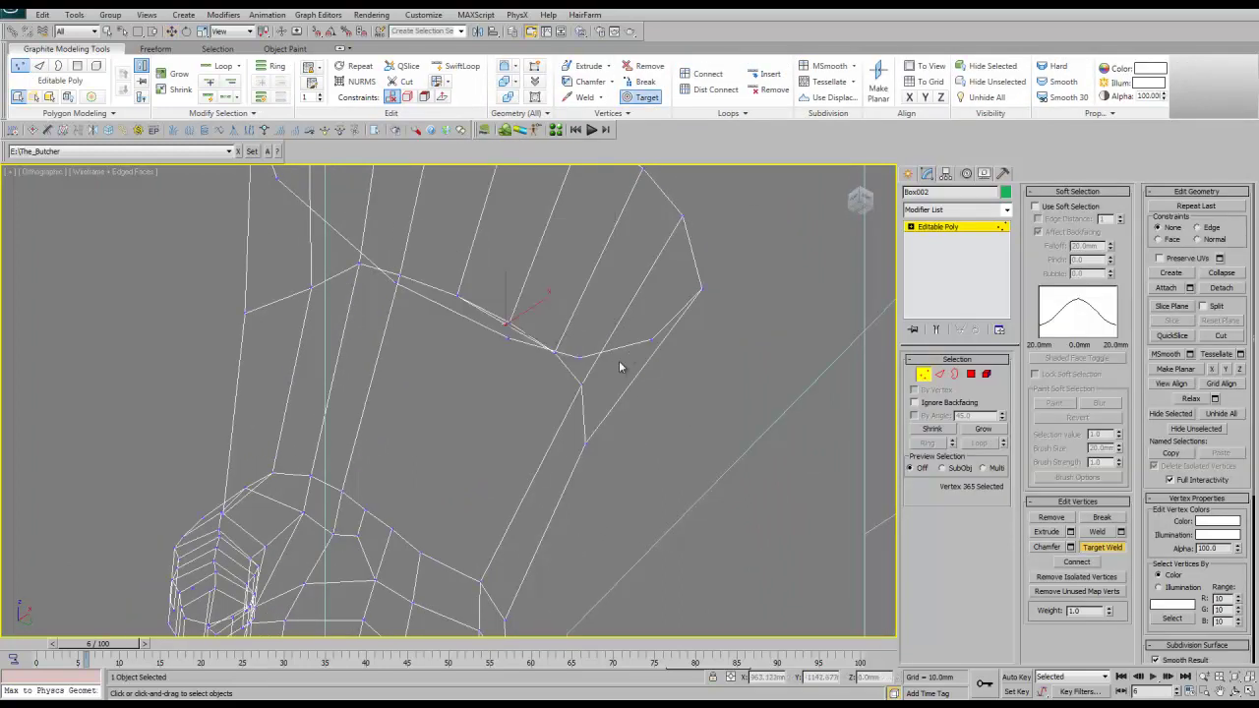
{"action": "right_click", "coordinate": [618, 367]}
{"action": "key", "text": "F3"}
{"action": "scroll", "coordinate": [595, 366], "scroll_direction": "up", "scroll_amount": 3}
{"action": "scroll", "coordinate": [630, 374], "scroll_direction": "up", "scroll_amount": 3}
{"action": "scroll", "coordinate": [654, 378], "scroll_direction": "up", "scroll_amount": 2}
Weld another loose vertex onto its neighbour and review the forearm in wireframe
{"action": "right_click", "coordinate": [554, 276]}
{"action": "right_click", "coordinate": [534, 277]}
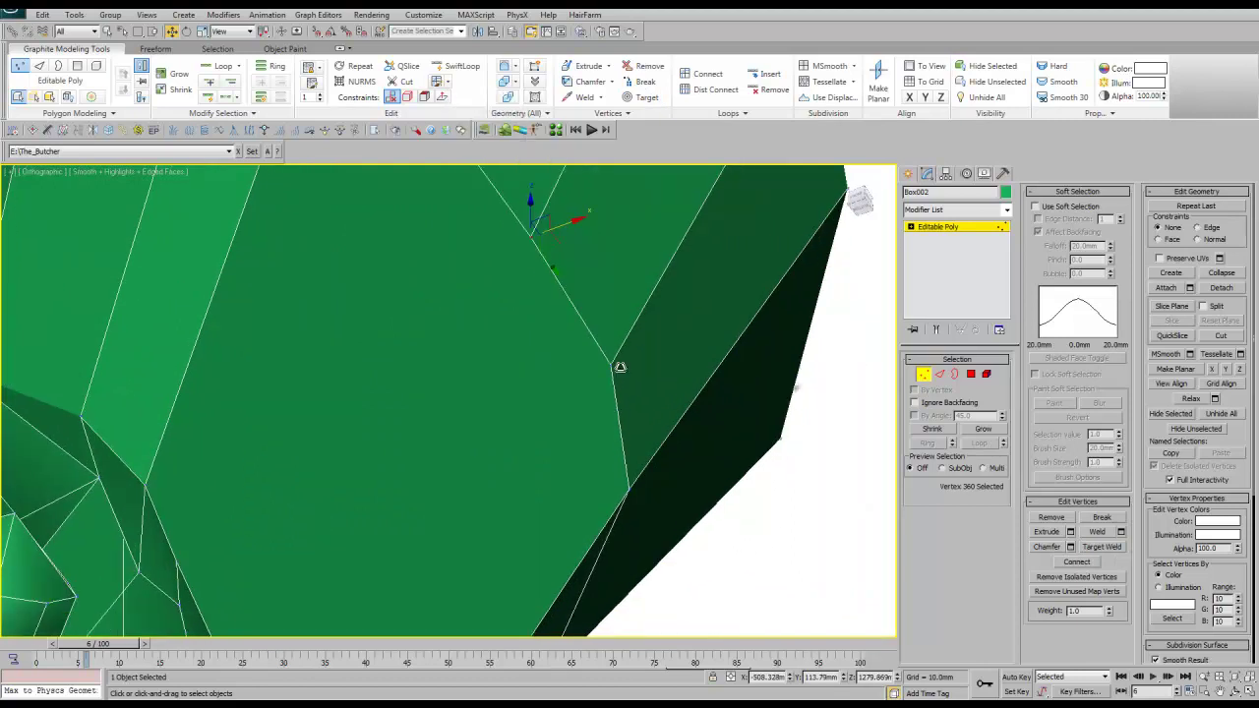
{"action": "scroll", "coordinate": [620, 367], "scroll_direction": "down", "scroll_amount": 5}
{"action": "key", "text": "F3"}
{"action": "right_click", "coordinate": [674, 417]}
{"action": "key", "text": "z"}
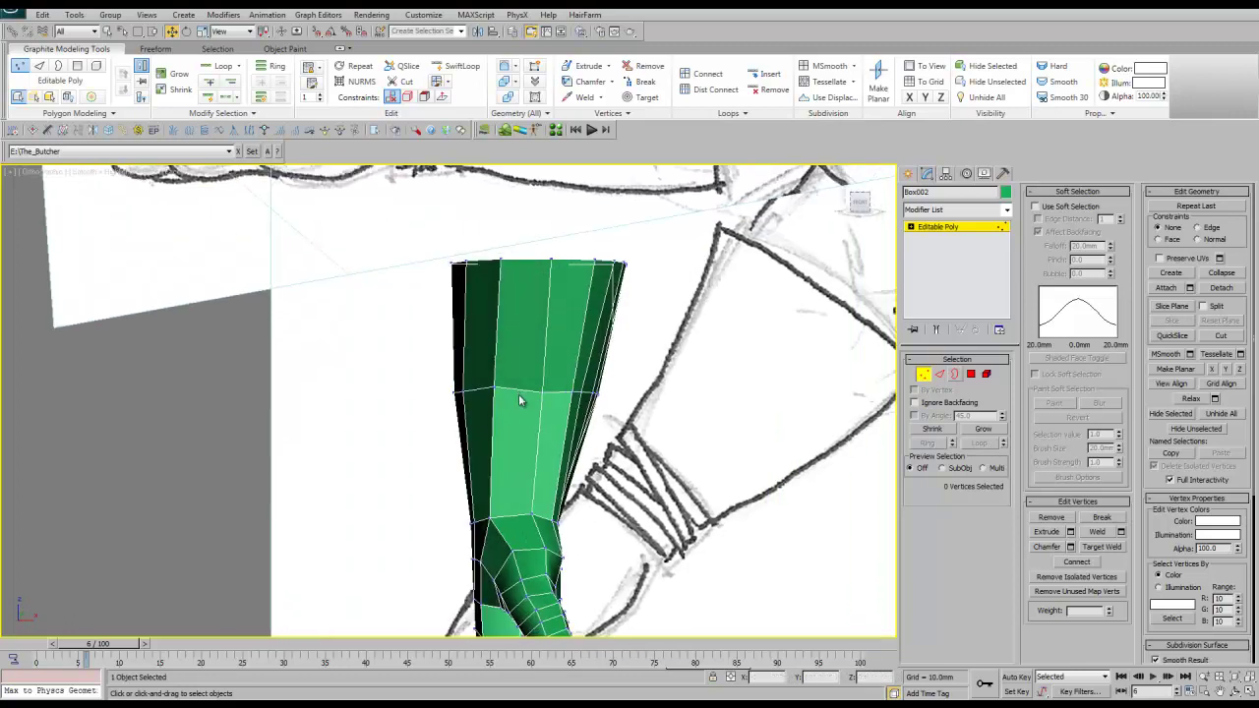
Chamfer the forearm edge loop into two horizontal loops and select both
{"action": "key", "text": "2"}
{"action": "right_click", "coordinate": [519, 394]}
{"action": "left_click", "coordinate": [551, 379]}
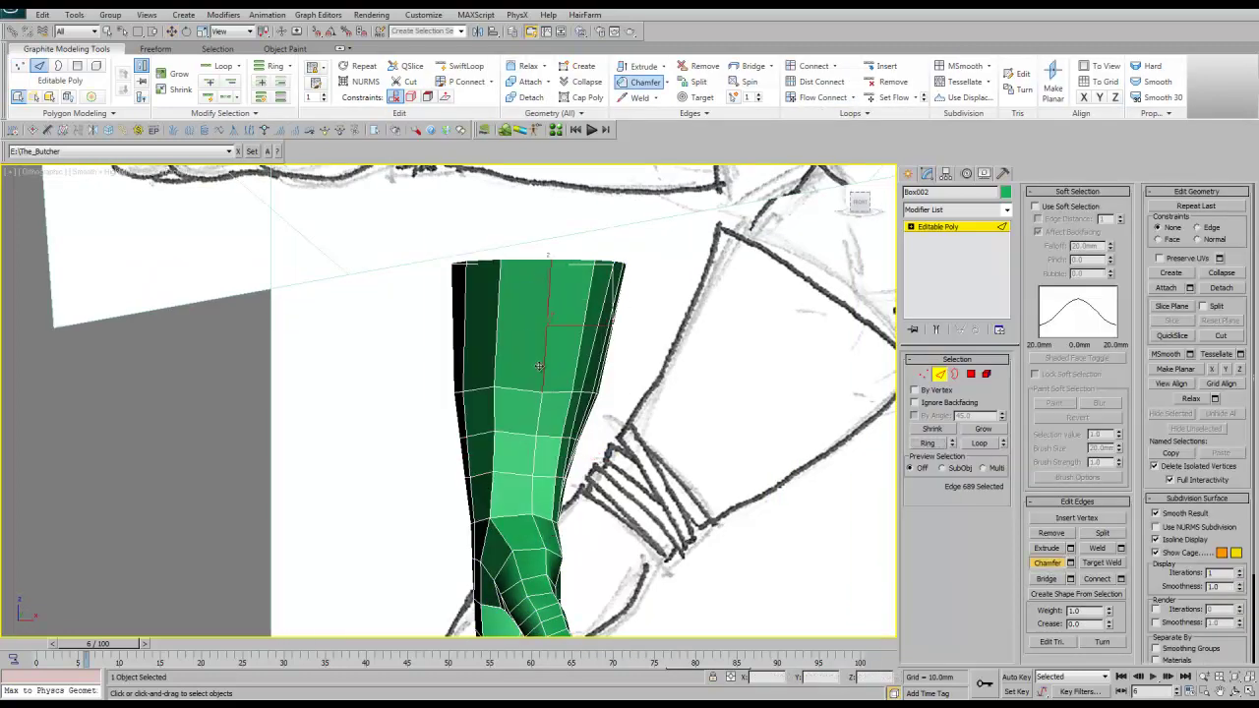
{"action": "right_click", "coordinate": [438, 315]}
{"action": "left_click", "coordinate": [444, 262]}
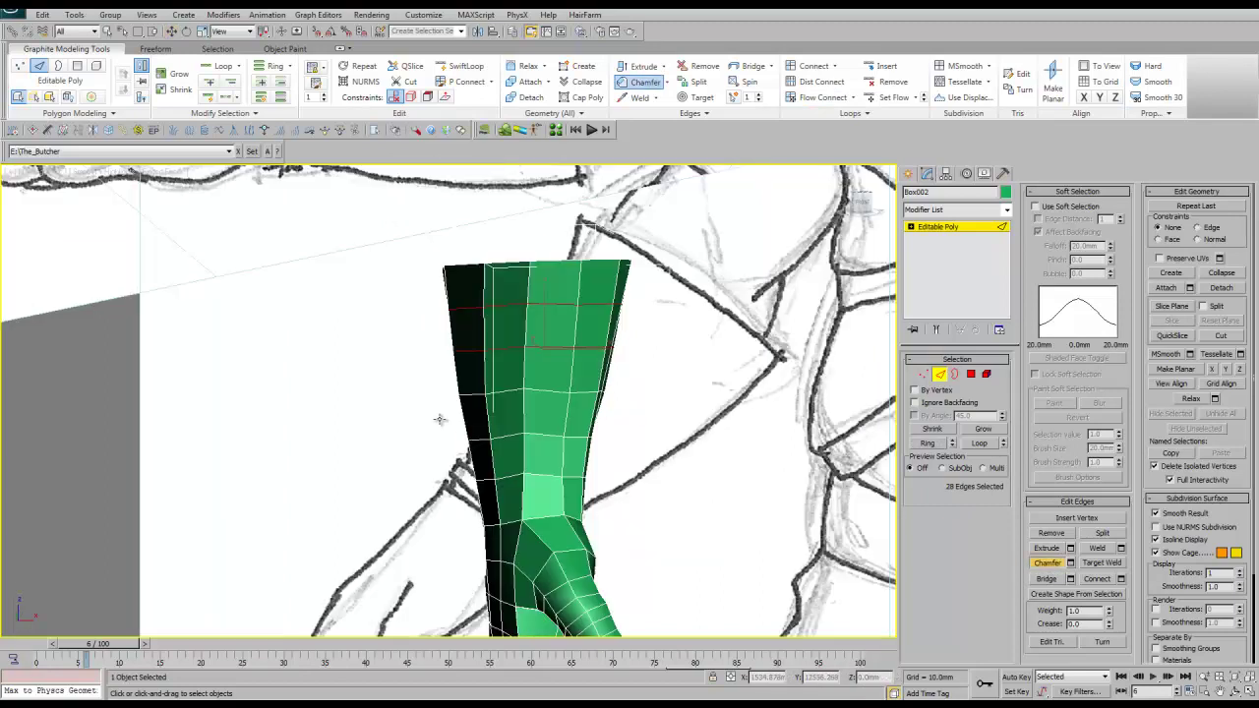
From the left side, raise the selected vertices slightly to shape the forearm top
{"action": "key", "text": "l"}
{"action": "scroll", "coordinate": [447, 414], "scroll_direction": "up", "scroll_amount": 5}
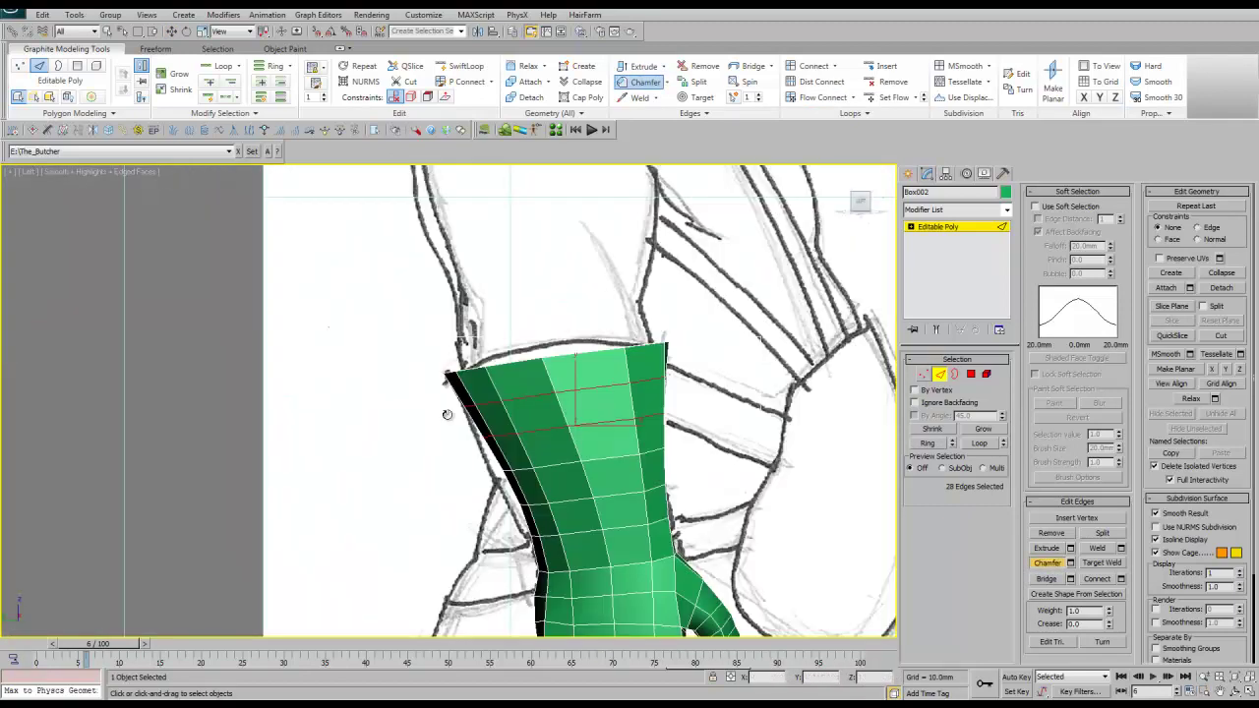
{"action": "key", "text": "1"}
{"action": "key", "text": "w"}
{"action": "left_click_drag", "start_coordinate": [424, 383], "coordinate": [429, 361]}
{"action": "key", "text": "ctrl+z"}
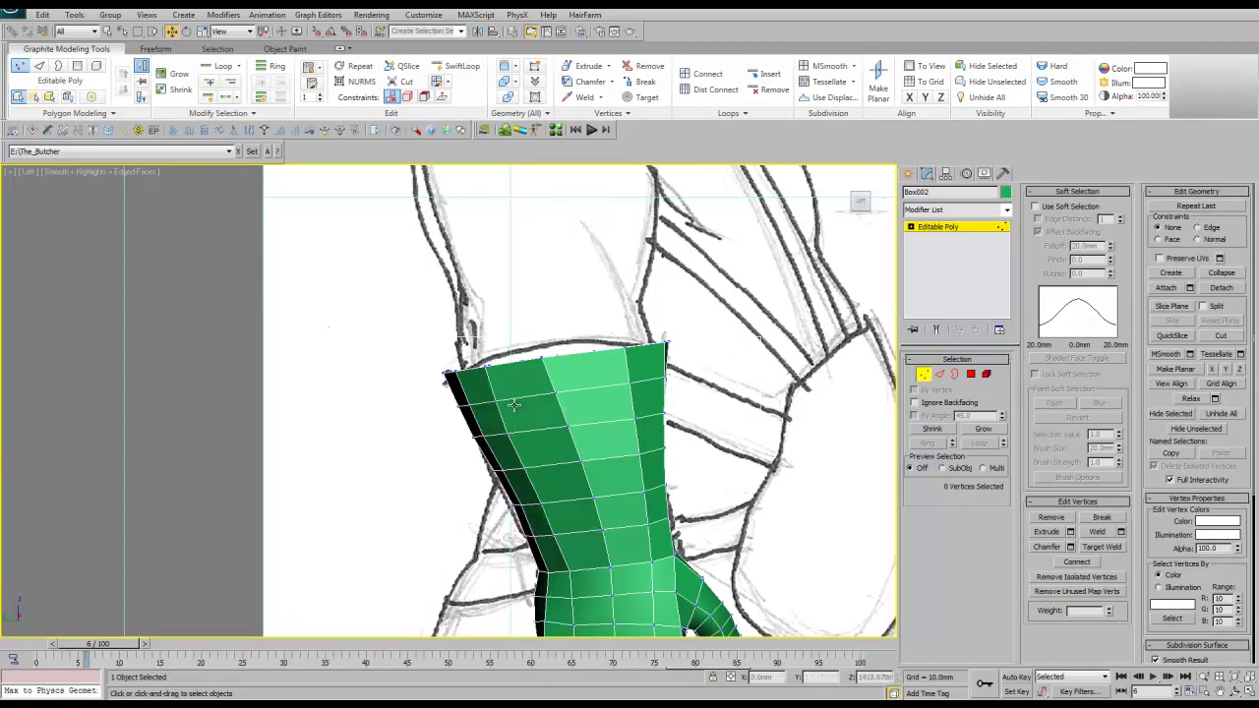
{"action": "scroll", "coordinate": [467, 398], "scroll_direction": "down", "scroll_amount": 5}
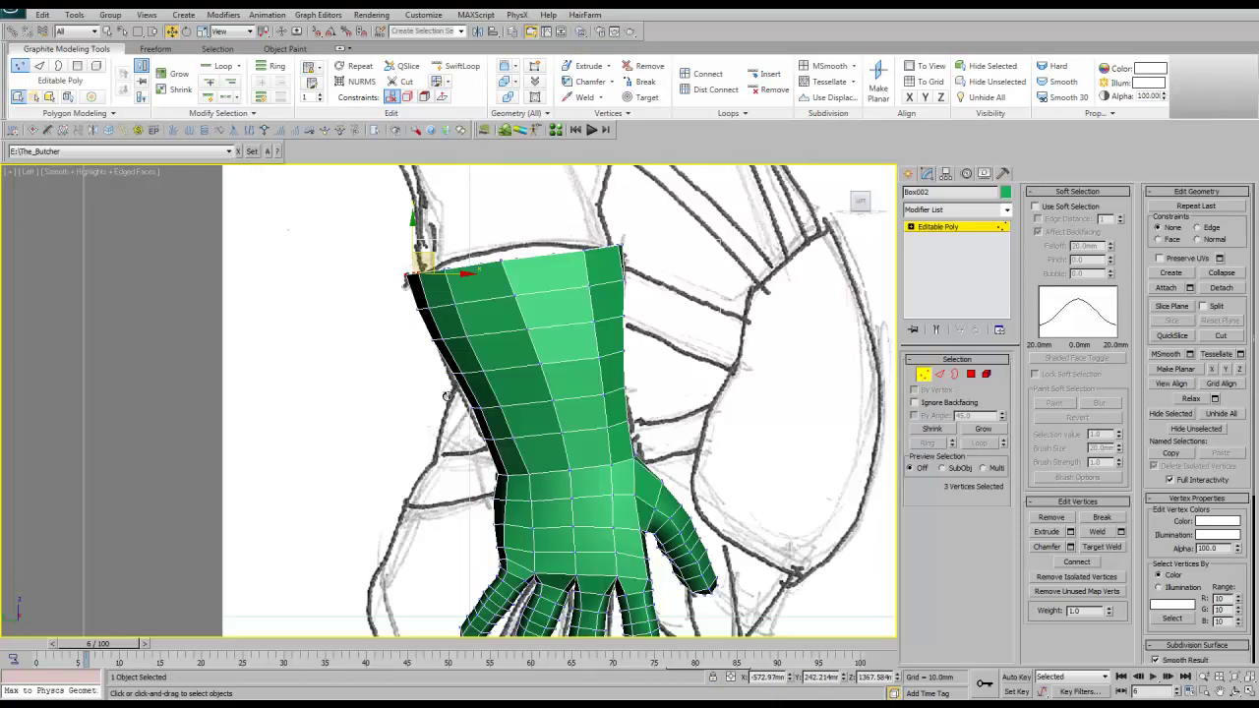
{"action": "middle_click_drag", "start_coordinate": [467, 397], "coordinate": [466, 392], "text": "alt"}
Show the Butcher body mesh in Front view and select the hand and forearm vertices
{"action": "key", "text": "6"}
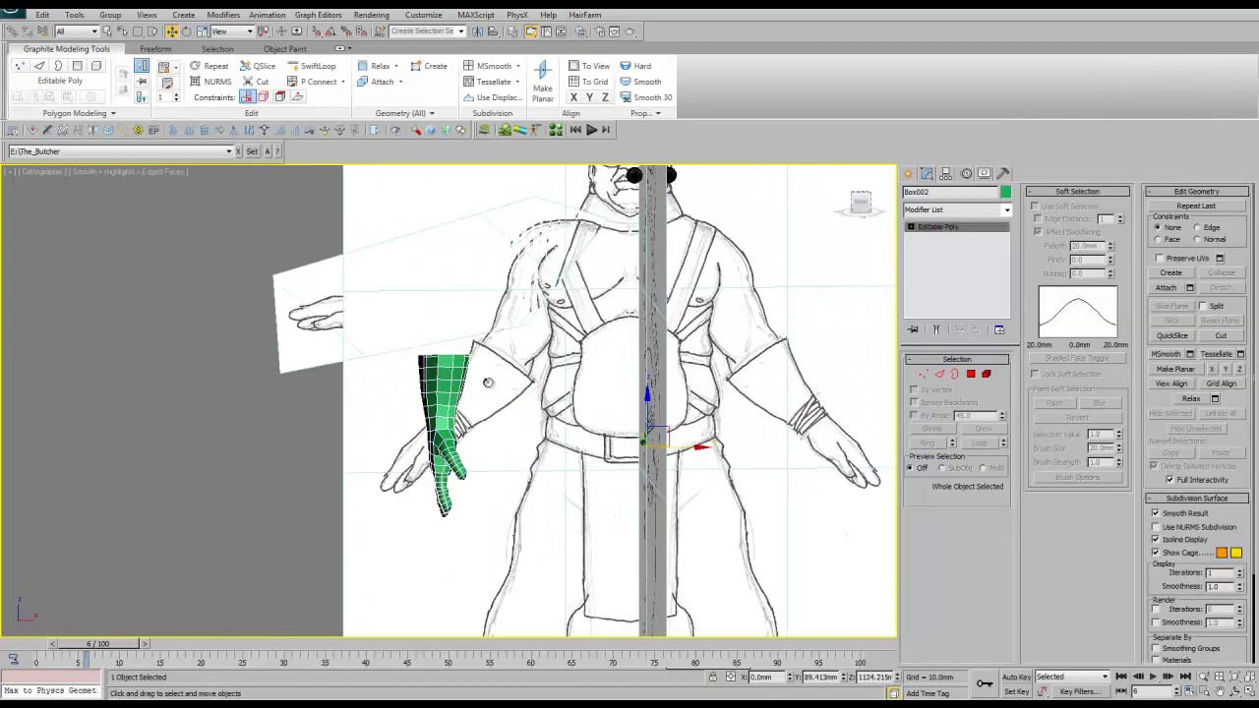
{"action": "key", "text": "l"}
{"action": "key", "text": "f"}
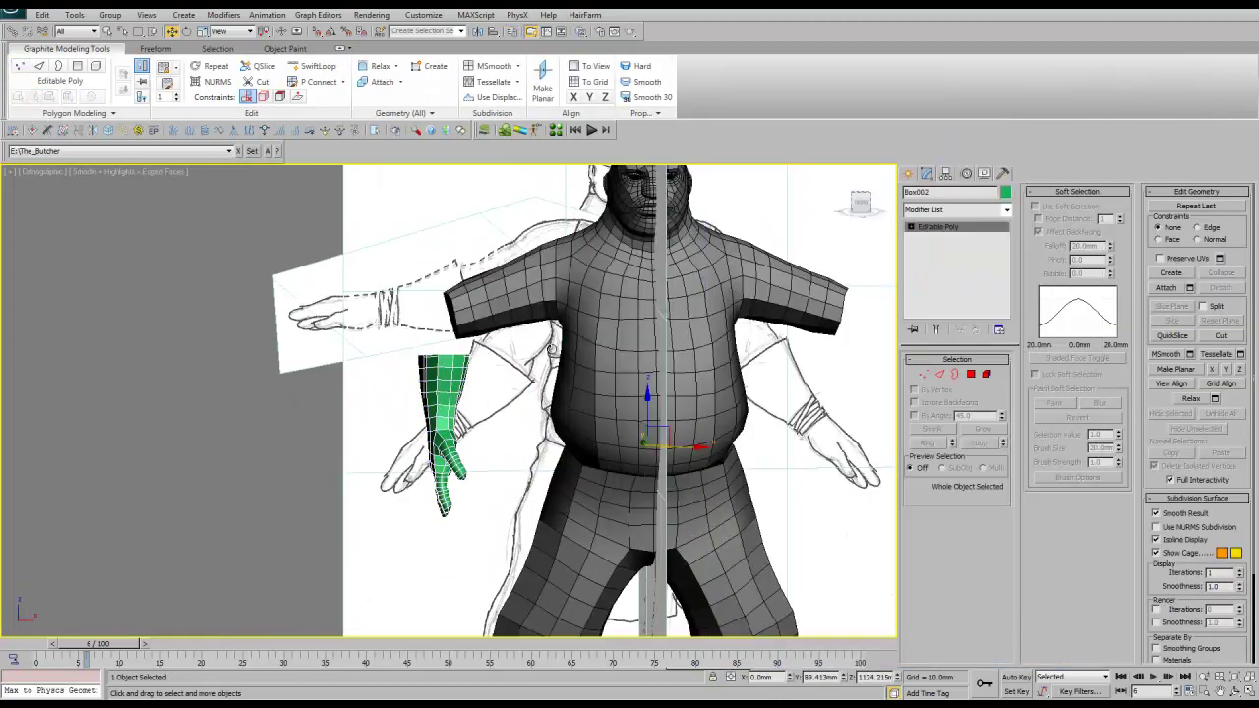
{"action": "key", "text": "z"}
{"action": "key", "text": "ctrl+w"}
{"action": "left_click_drag", "start_coordinate": [325, 246], "coordinate": [588, 384]}
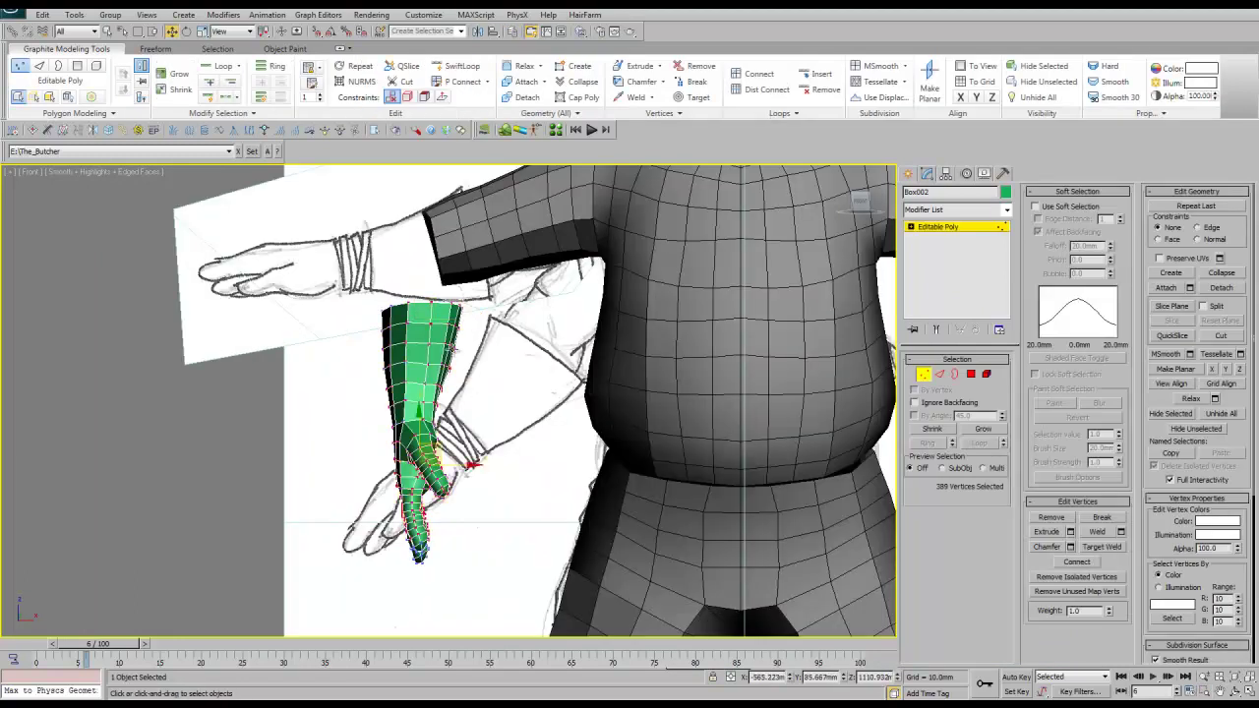
Rotate the hand from hanging down to horizontal and move it up onto the arm
{"action": "key", "text": "e"}
{"action": "left_click_drag", "start_coordinate": [389, 429], "coordinate": [463, 364]}
{"action": "right_click", "coordinate": [463, 364]}
{"action": "left_click", "coordinate": [517, 427]}
{"action": "left_click_drag", "start_coordinate": [374, 339], "coordinate": [373, 231]}
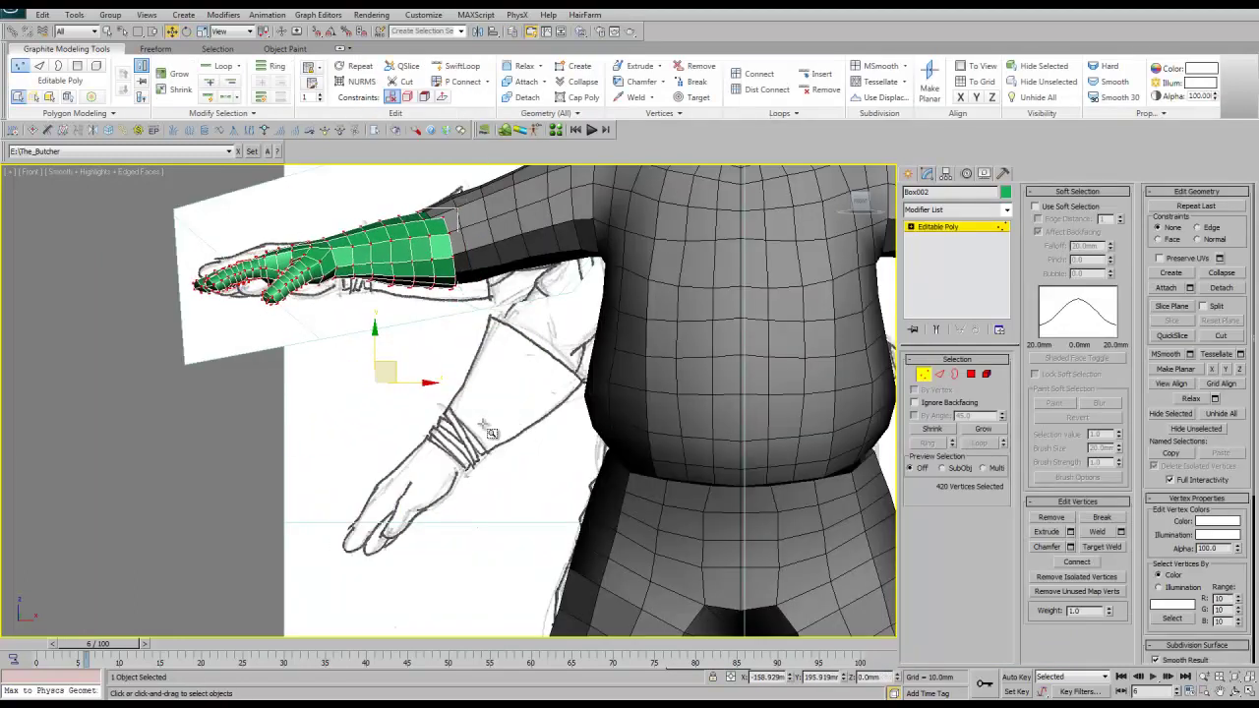
Check the hand's alignment with the arm from the Left and Top views
{"action": "key", "text": "l"}
{"action": "key", "text": "t"}
{"action": "scroll", "coordinate": [477, 384], "scroll_direction": "down", "scroll_amount": 5}
{"action": "right_click", "coordinate": [360, 338]}
{"action": "left_click", "coordinate": [305, 392]}
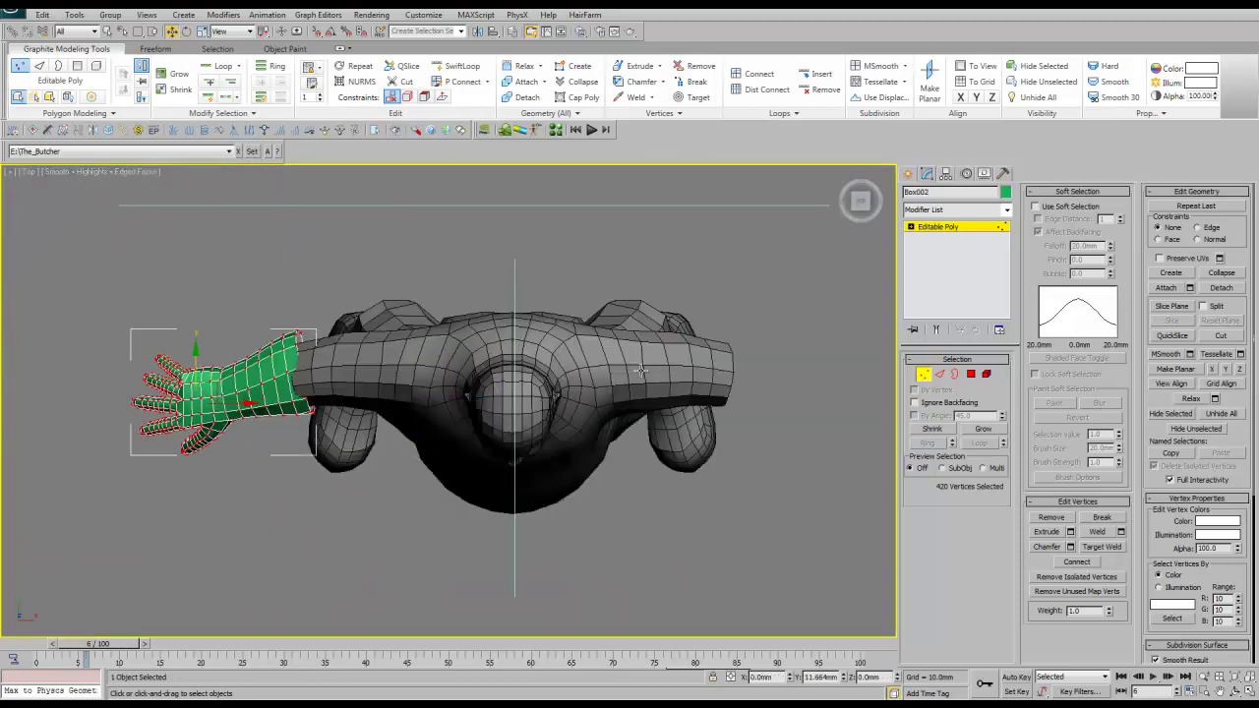
In Front view, rotate the hand to line up with the forearm and select the forearm's open border
{"action": "key", "text": "f"}
{"action": "scroll", "coordinate": [459, 364], "scroll_direction": "up", "scroll_amount": 5}
{"action": "right_click", "coordinate": [459, 364]}
{"action": "left_click", "coordinate": [650, 351]}
{"action": "left_click_drag", "start_coordinate": [656, 305], "coordinate": [694, 338]}
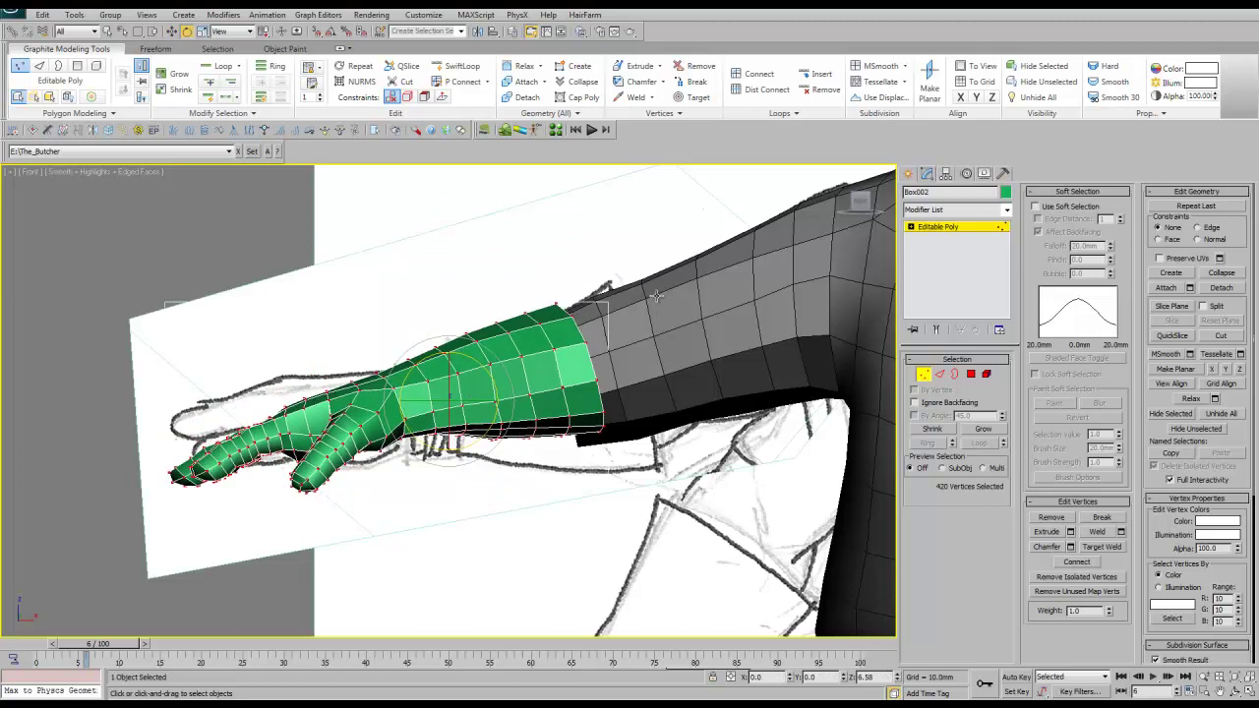
{"action": "middle_click_drag", "start_coordinate": [694, 337], "coordinate": [563, 293]}
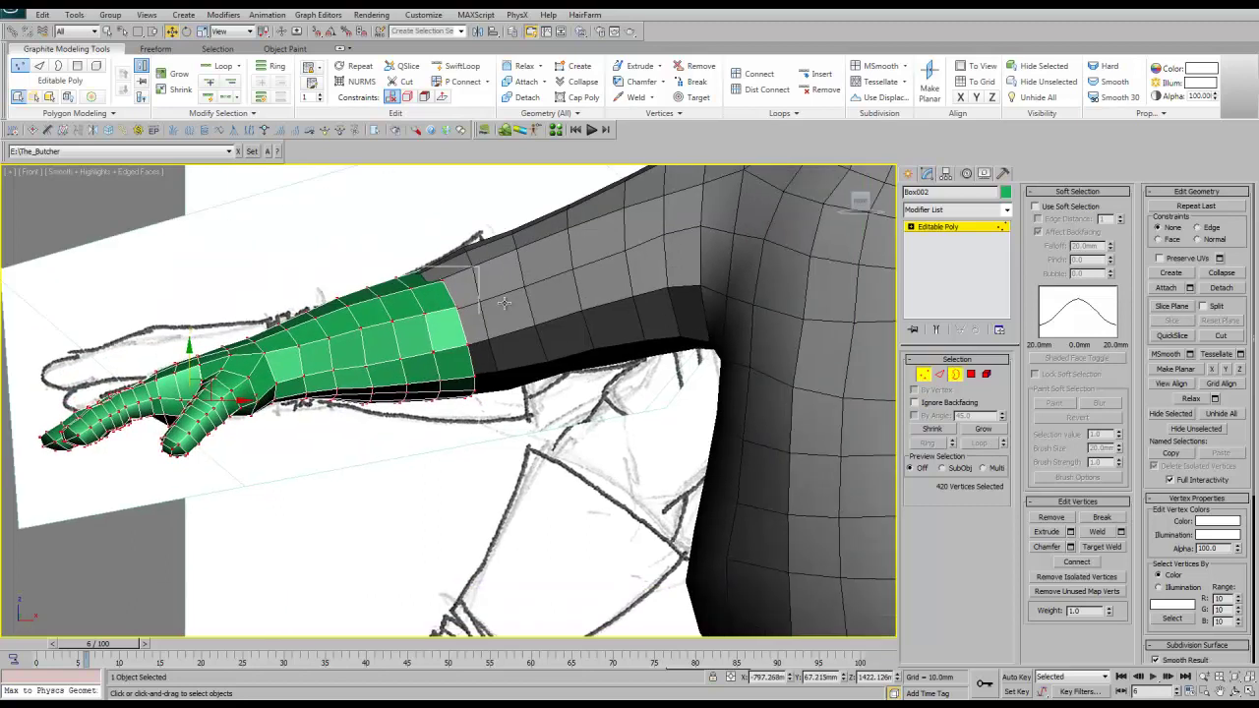
{"action": "key", "text": "3"}
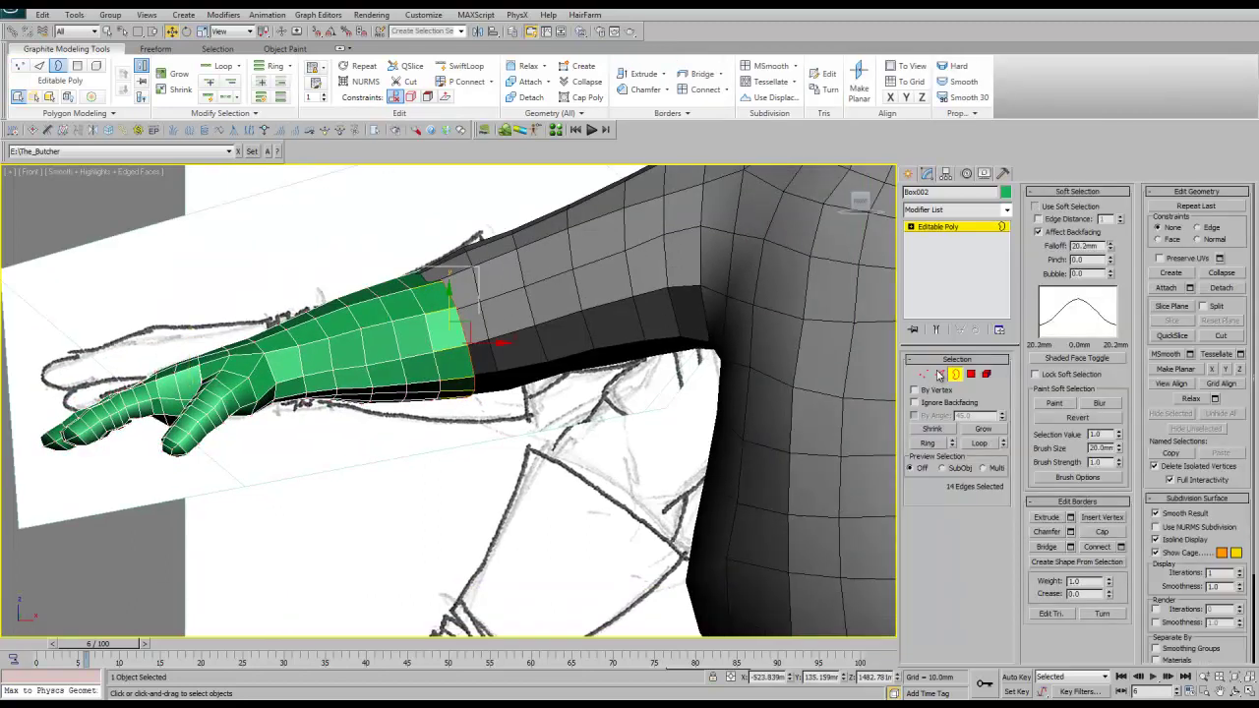
In Top view, select the vertices at the lower wrist and along the top forearm edge
{"action": "right_click", "coordinate": [536, 322]}
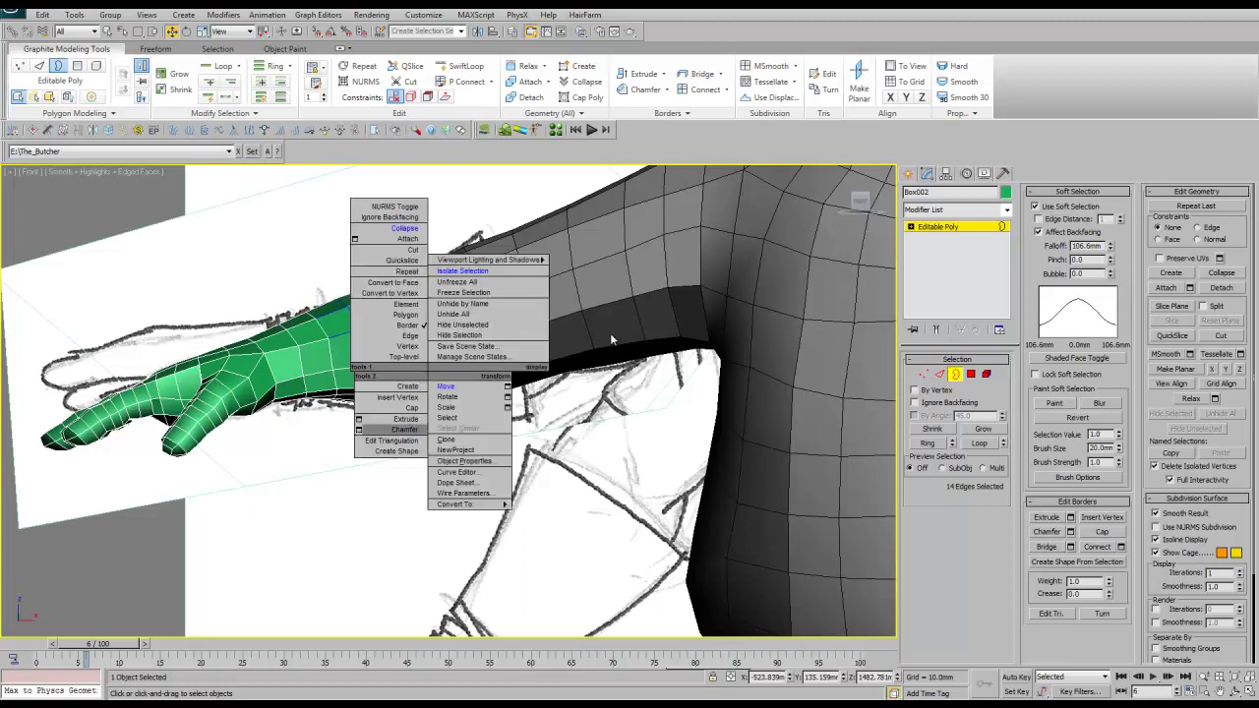
{"action": "left_click", "coordinate": [395, 424]}
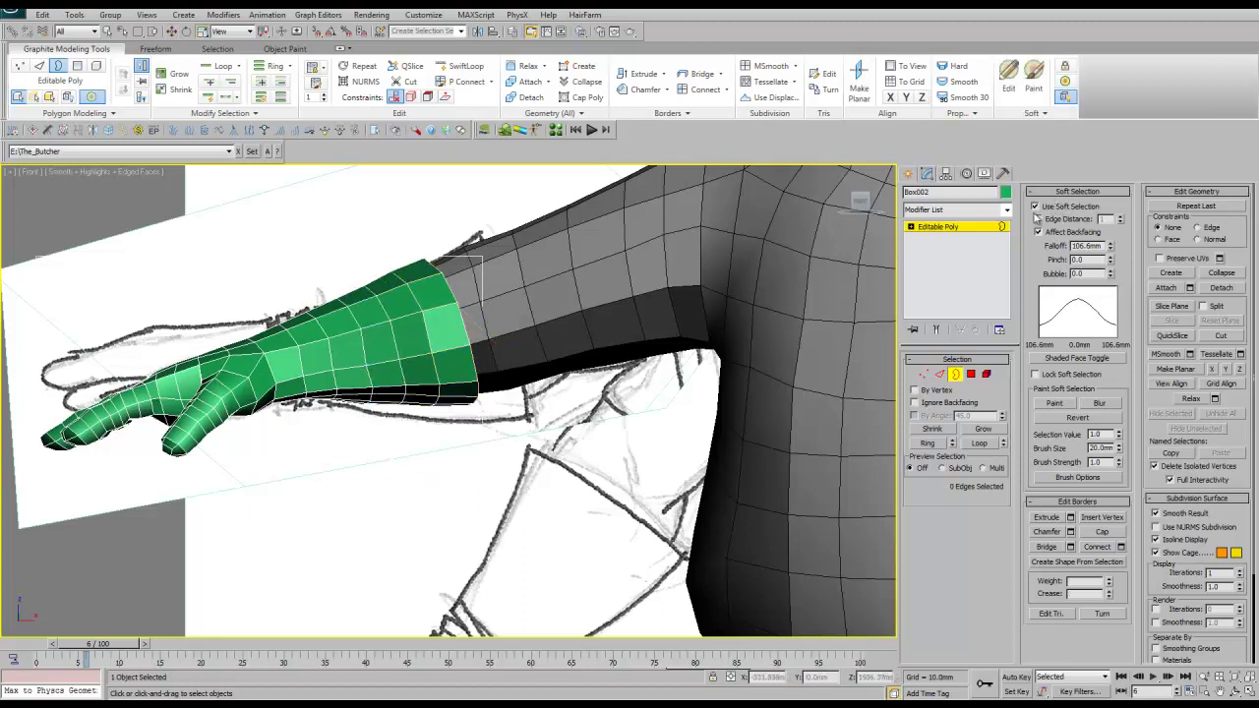
{"action": "key", "text": "2"}
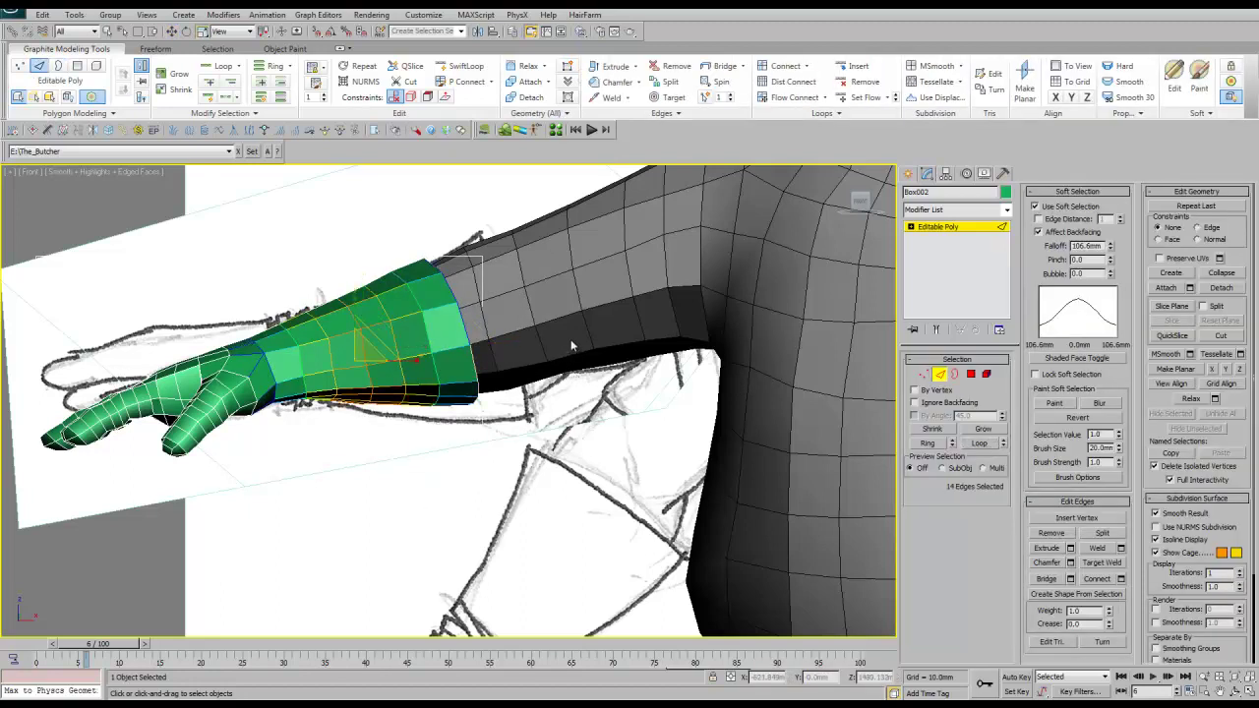
{"action": "key", "text": "t"}
{"action": "key", "text": "z"}
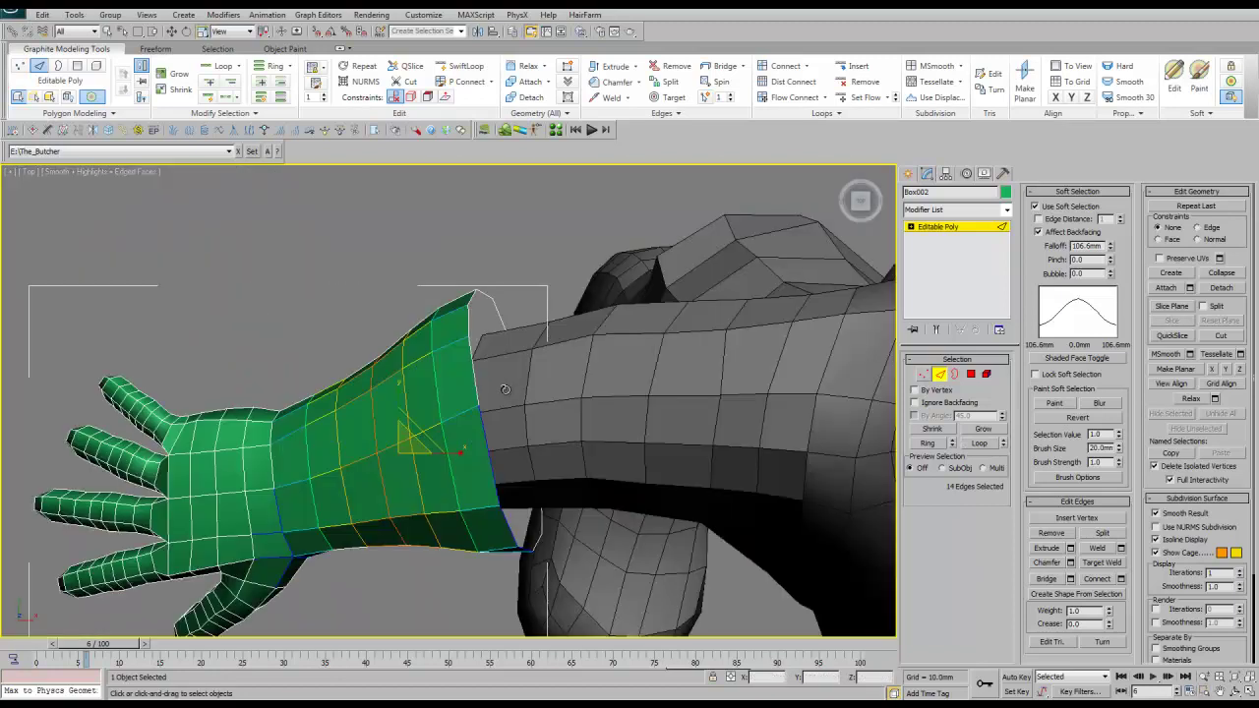
{"action": "key", "text": "1"}
{"action": "key", "text": "w"}
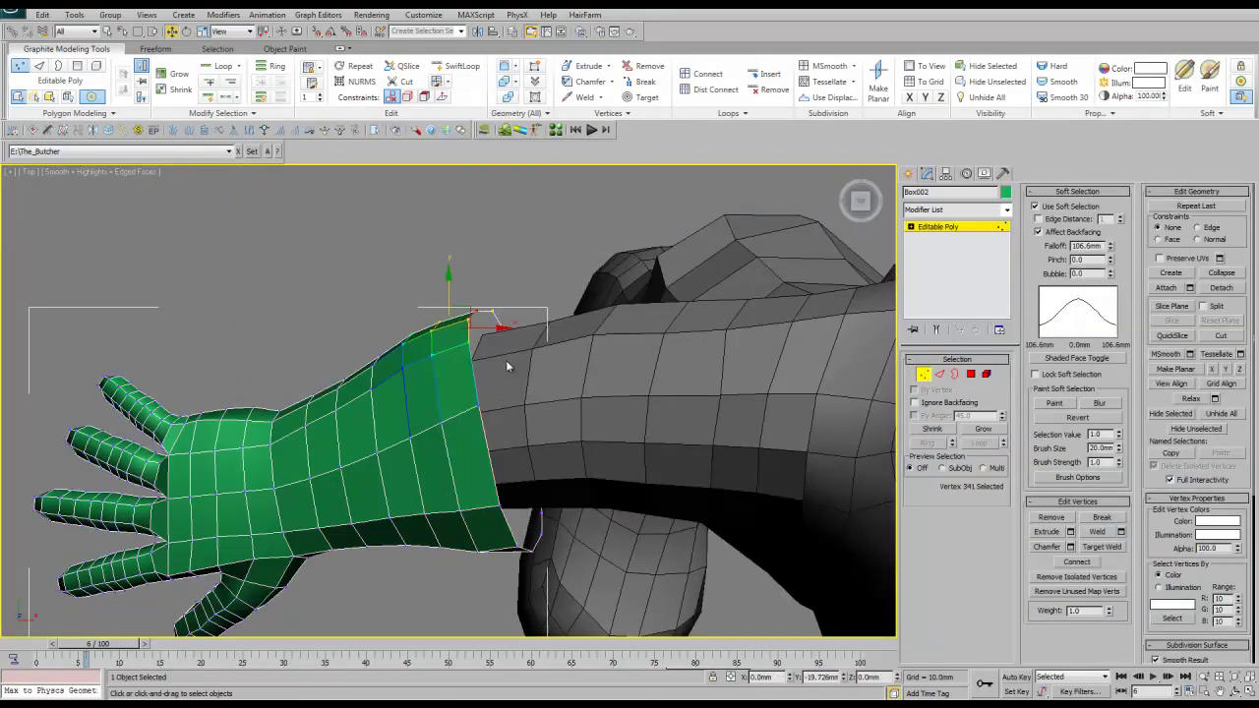
{"action": "left_click", "coordinate": [508, 375]}
{"action": "left_click", "coordinate": [497, 312]}
Scale the forearm's open border to fit the end of the character's arm
{"action": "scroll", "coordinate": [485, 376], "scroll_direction": "down", "scroll_amount": 5}
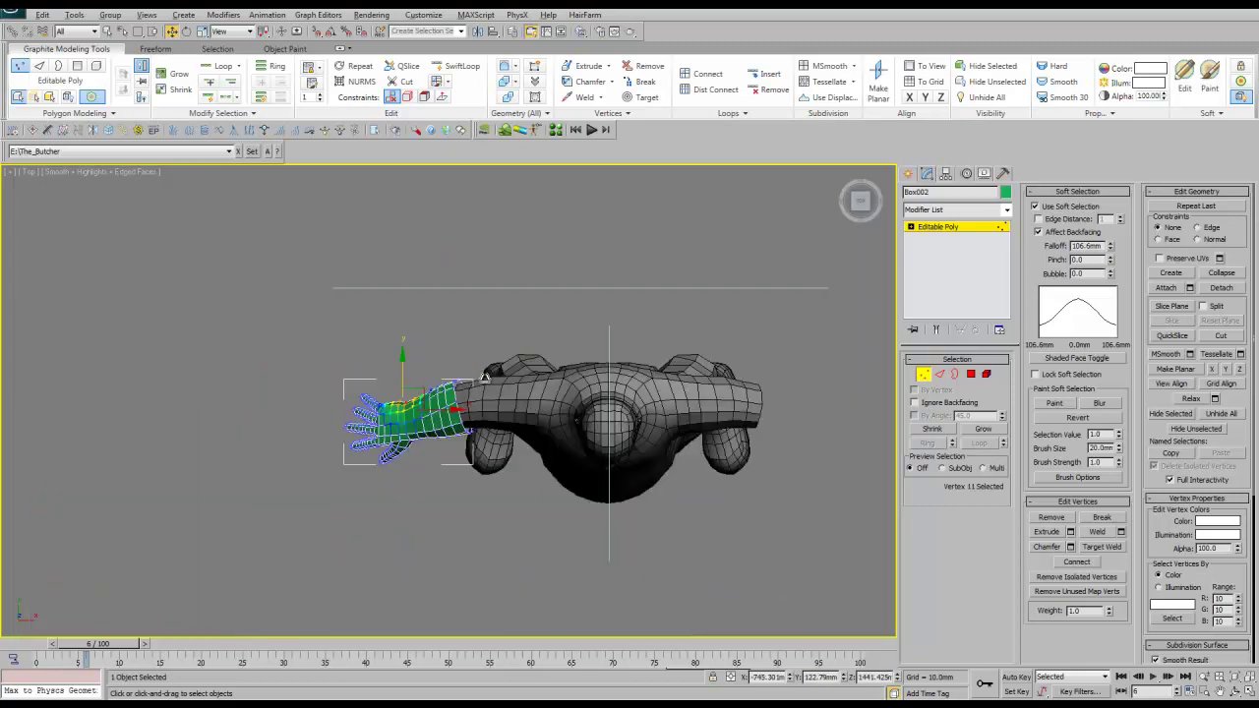
{"action": "middle_click_drag", "start_coordinate": [485, 376], "coordinate": [539, 344], "text": "alt"}
{"action": "scroll", "coordinate": [539, 344], "scroll_direction": "up", "scroll_amount": 4}
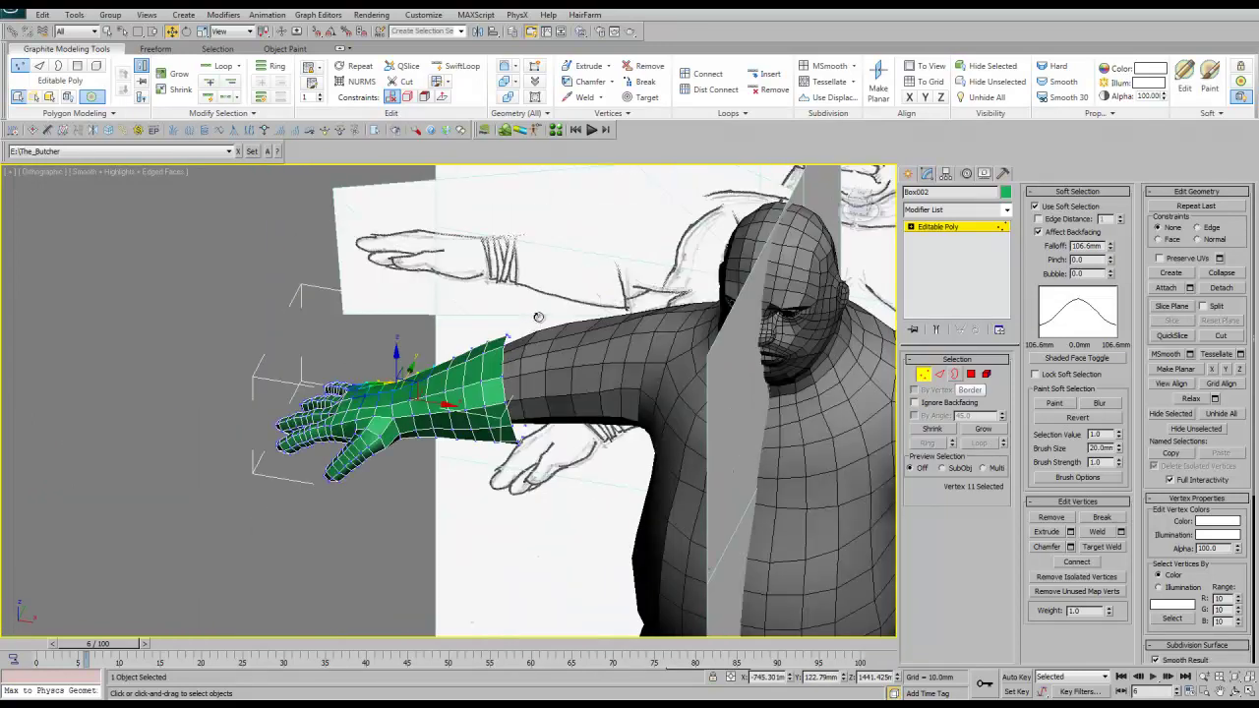
{"action": "key", "text": "3"}
{"action": "scroll", "coordinate": [520, 315], "scroll_direction": "up", "scroll_amount": 2}
{"action": "right_click", "coordinate": [560, 334]}
{"action": "left_click", "coordinate": [577, 372]}
{"action": "left_click_drag", "start_coordinate": [497, 366], "coordinate": [499, 372]}
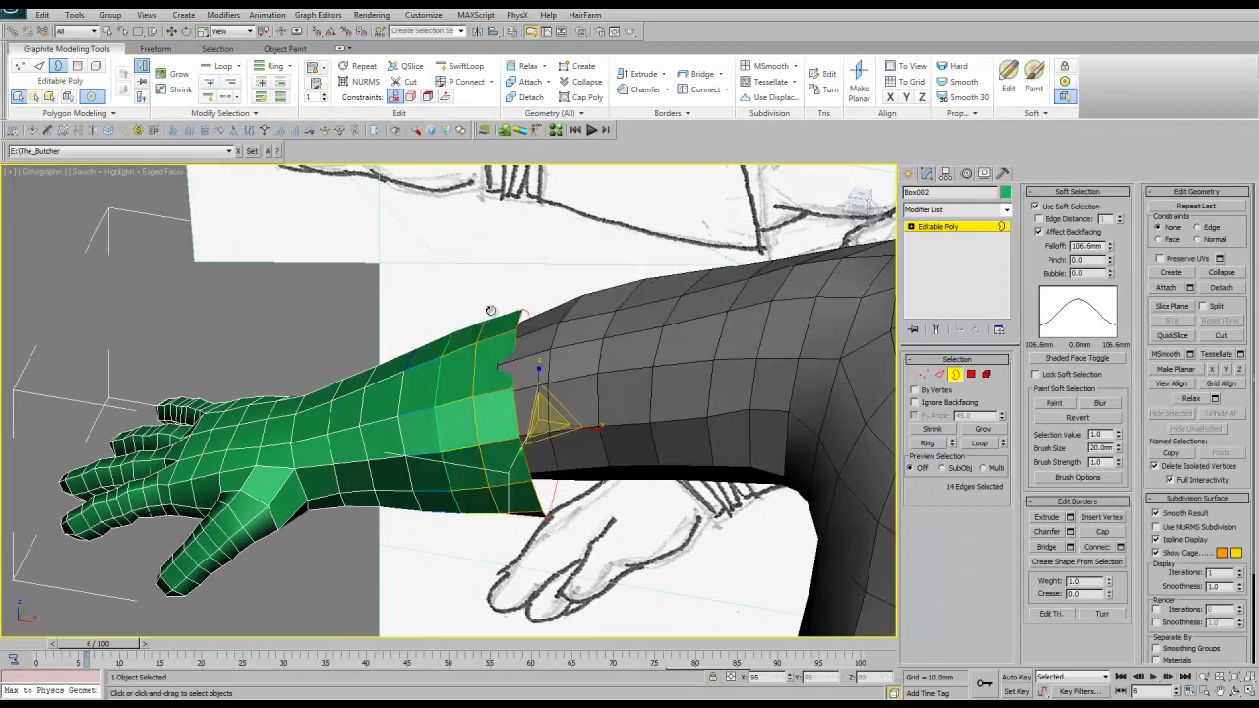
Move the forearm border against the sleeve end, checking the fit in Front view and wireframe
{"action": "right_click", "coordinate": [499, 372]}
{"action": "left_click", "coordinate": [511, 376]}
{"action": "key", "text": "w"}
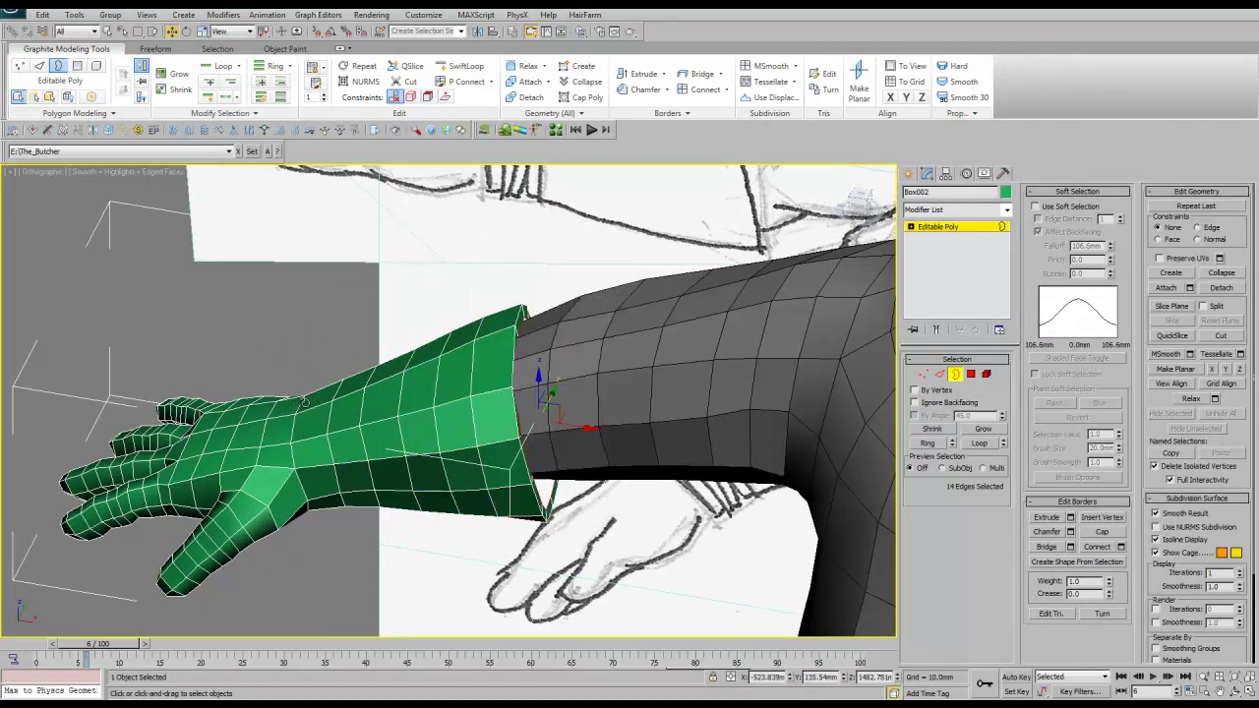
{"action": "key", "text": "f"}
{"action": "scroll", "coordinate": [480, 405], "scroll_direction": "up", "scroll_amount": 5}
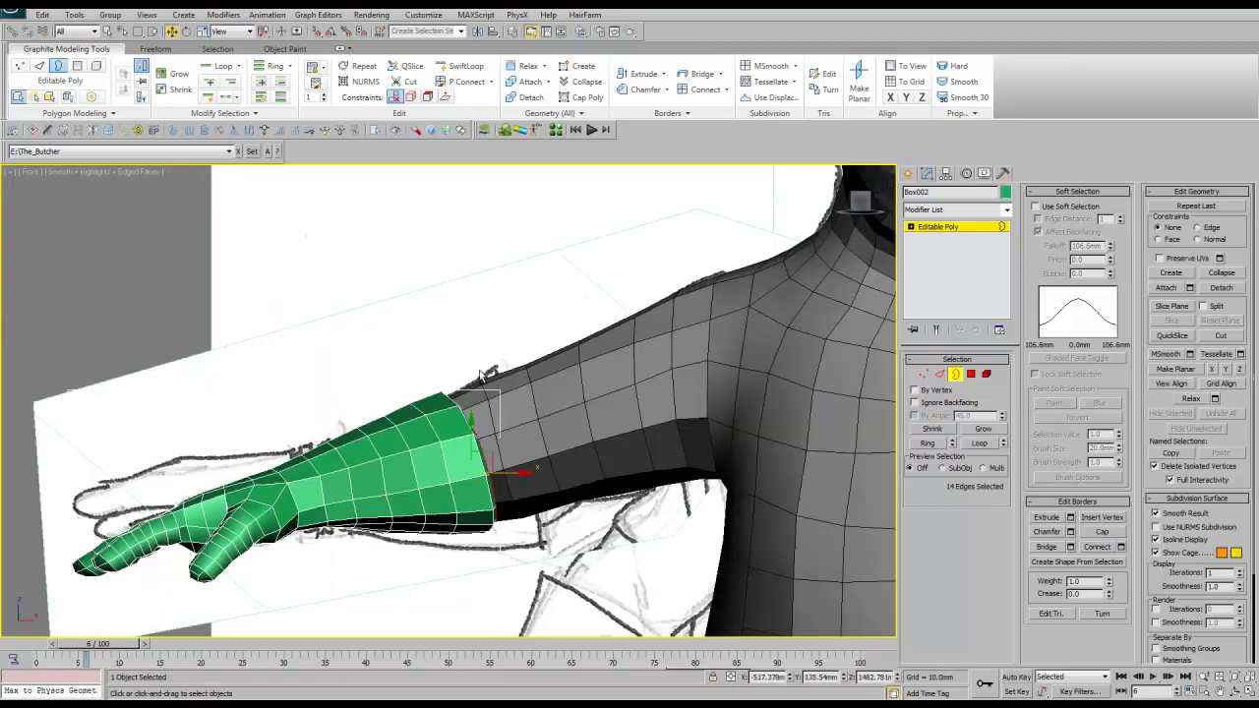
{"action": "key", "text": "F3"}
{"action": "right_click", "coordinate": [464, 458]}
{"action": "left_click", "coordinate": [522, 350]}
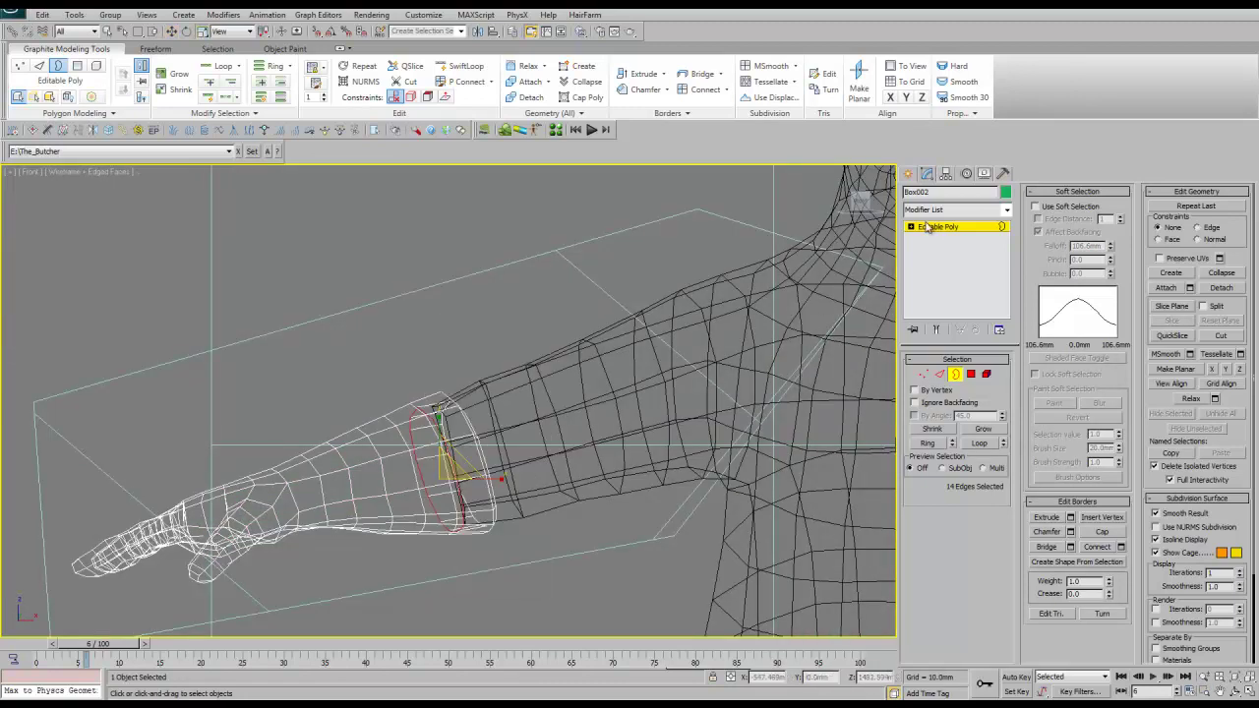
{"action": "key", "text": "F3"}
{"action": "middle_click_drag", "start_coordinate": [560, 385], "coordinate": [536, 344], "text": "alt"}
{"action": "right_click", "coordinate": [537, 345]}
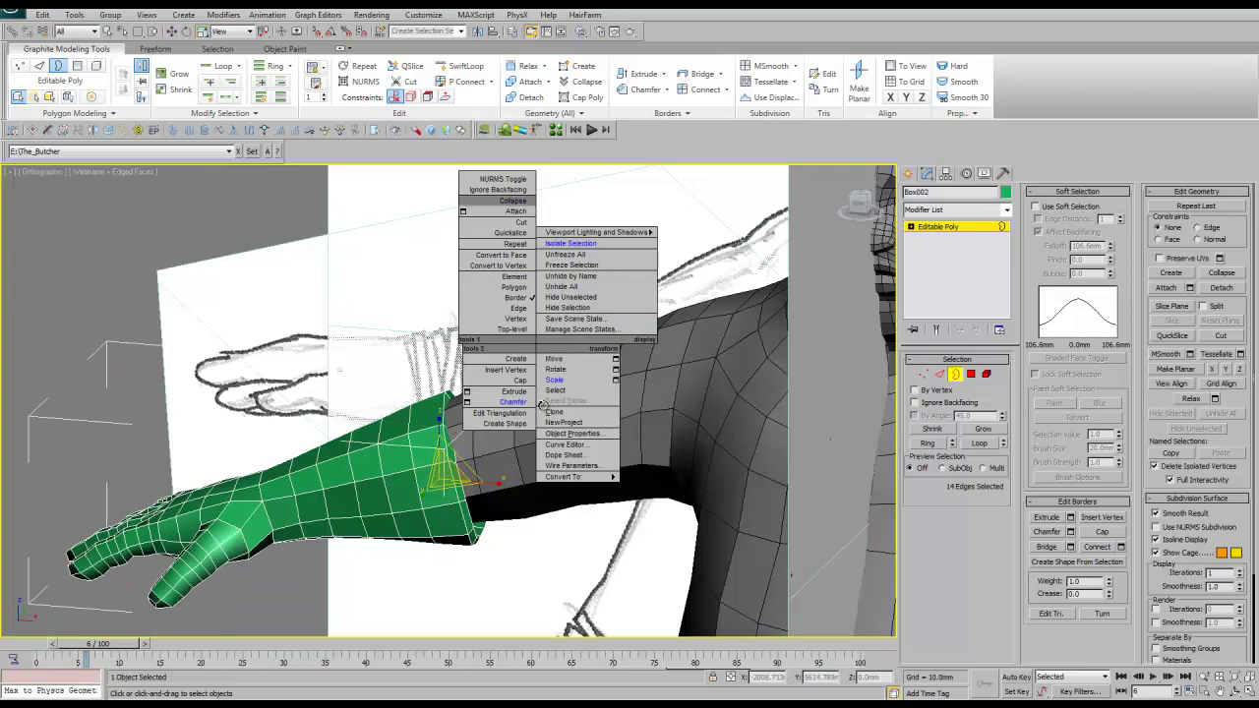
Preview the hand with NURMS smoothing and return to the straight Front view
{"action": "middle_click_drag", "start_coordinate": [542, 407], "coordinate": [442, 405], "text": "alt"}
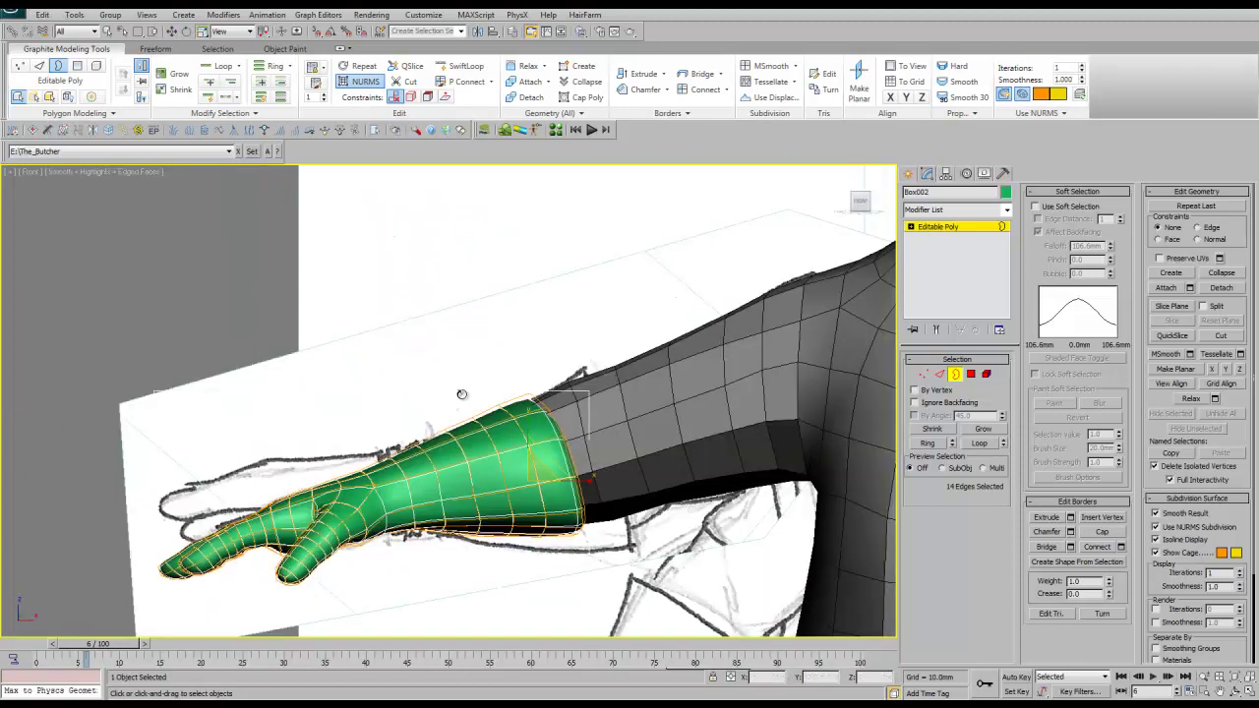
{"action": "right_click", "coordinate": [461, 393]}
{"action": "left_click", "coordinate": [492, 366]}
{"action": "key", "text": "F3"}
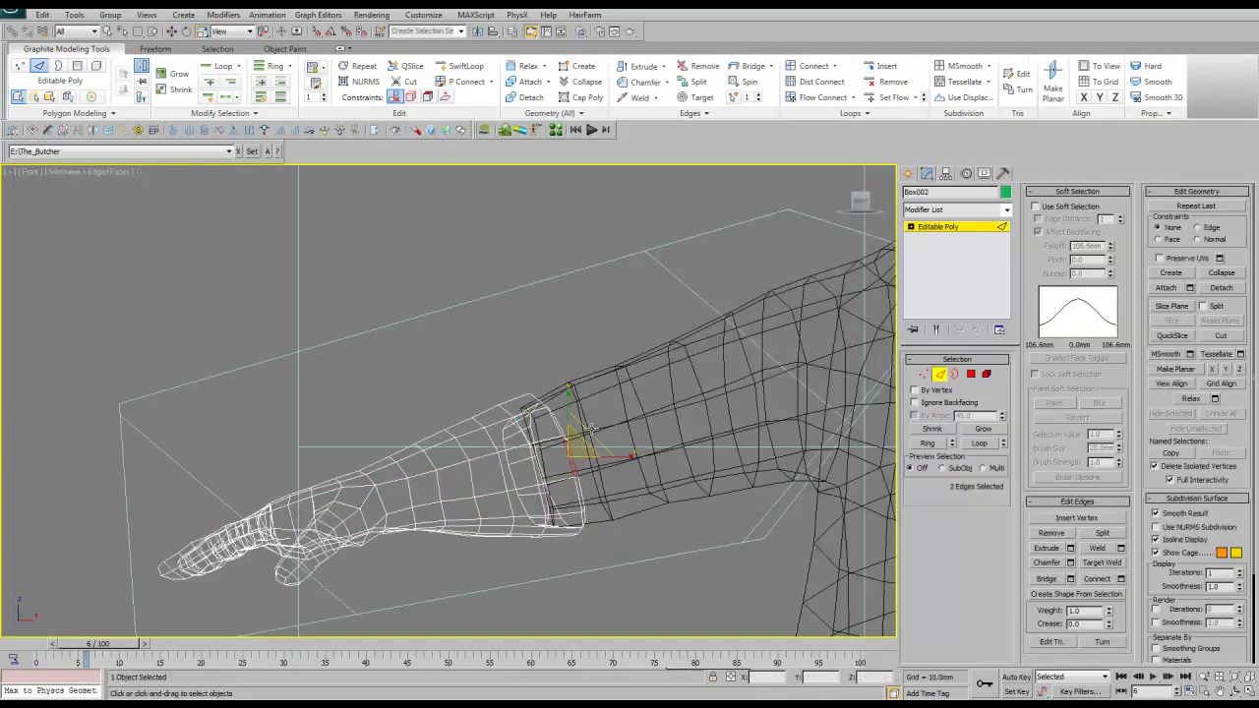
{"action": "key", "text": "F3"}
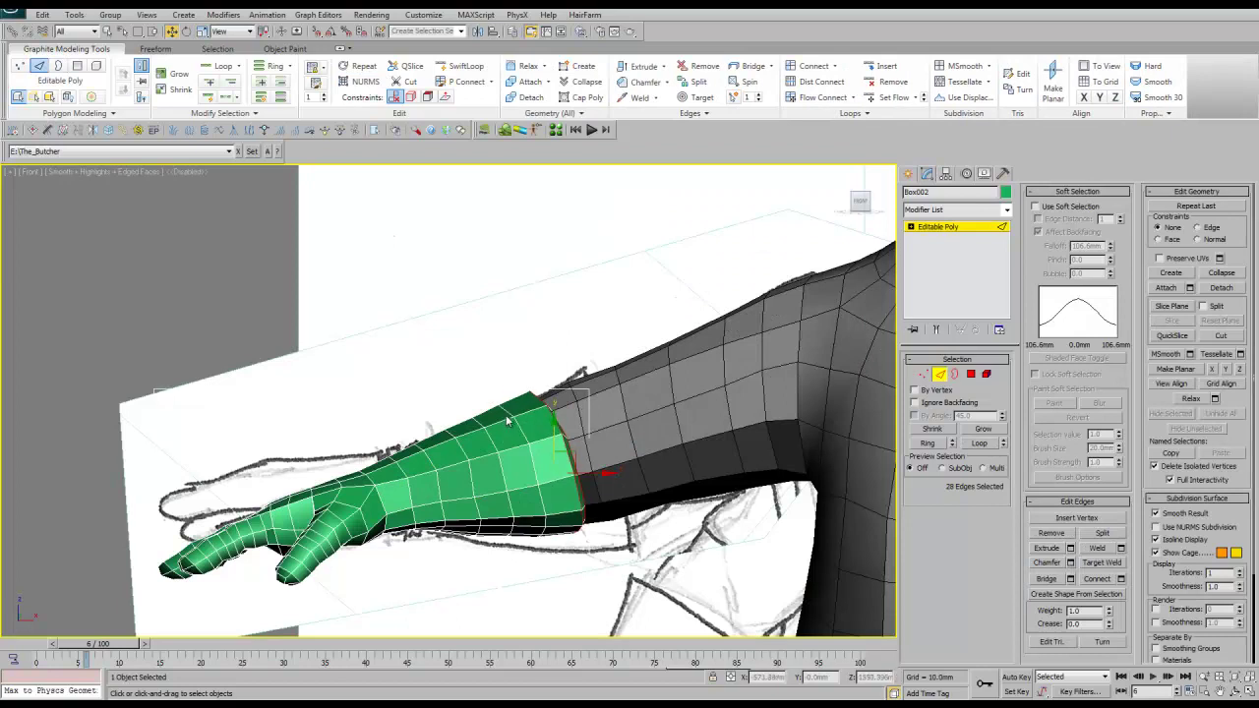
{"action": "key", "text": "f"}
{"action": "scroll", "coordinate": [497, 354], "scroll_direction": "down", "scroll_amount": 2}
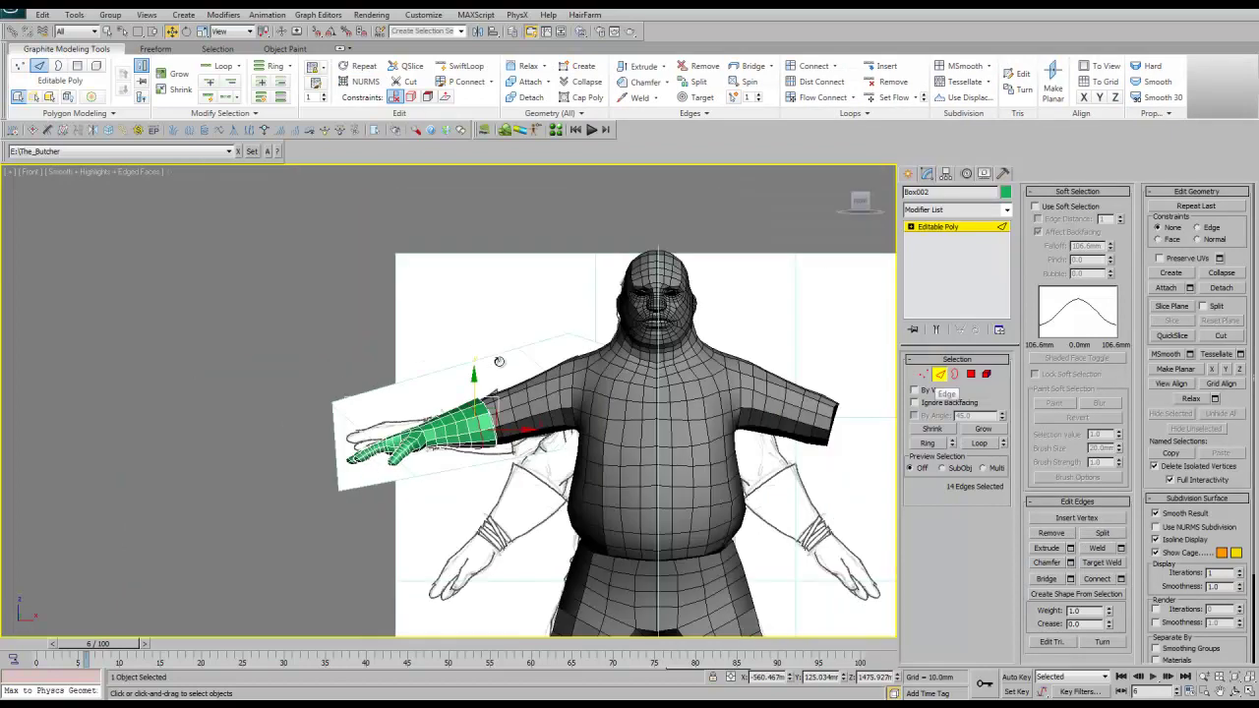
Select the hand as a whole object at object level
{"action": "key", "text": "2"}
{"action": "left_click", "coordinate": [540, 357]}
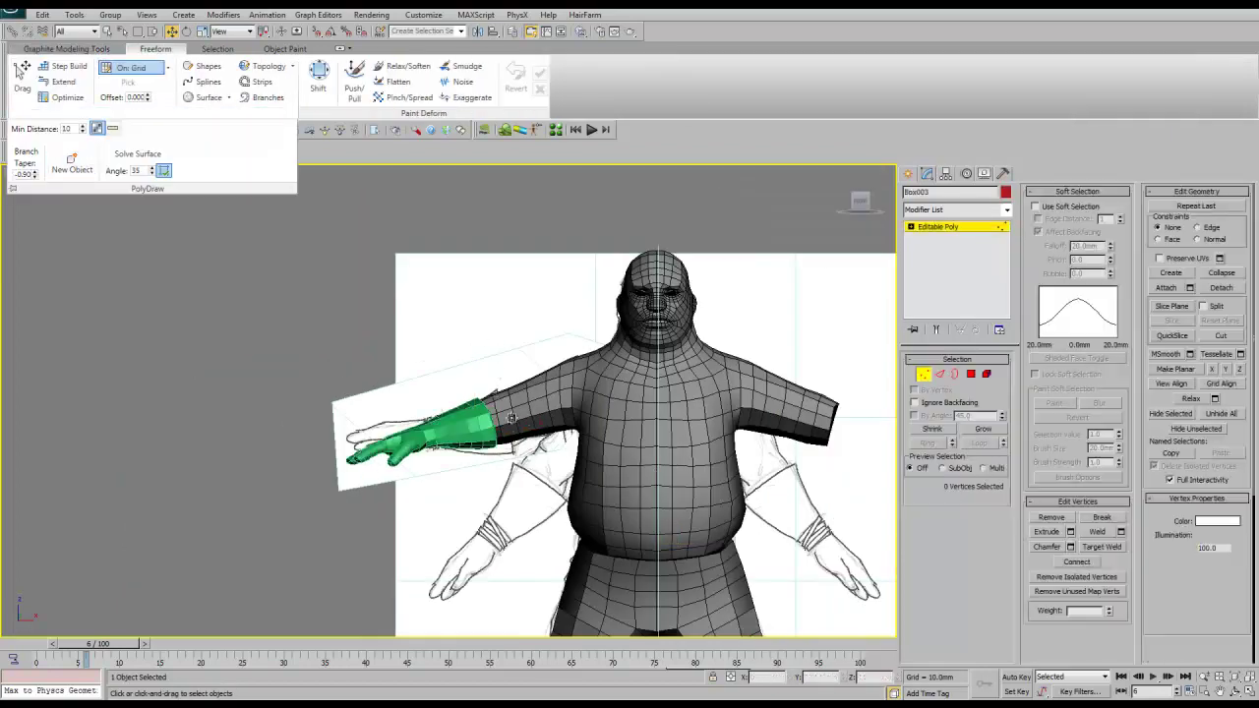
{"action": "key", "text": "1"}
{"action": "key", "text": "6"}
{"action": "key", "text": "m"}
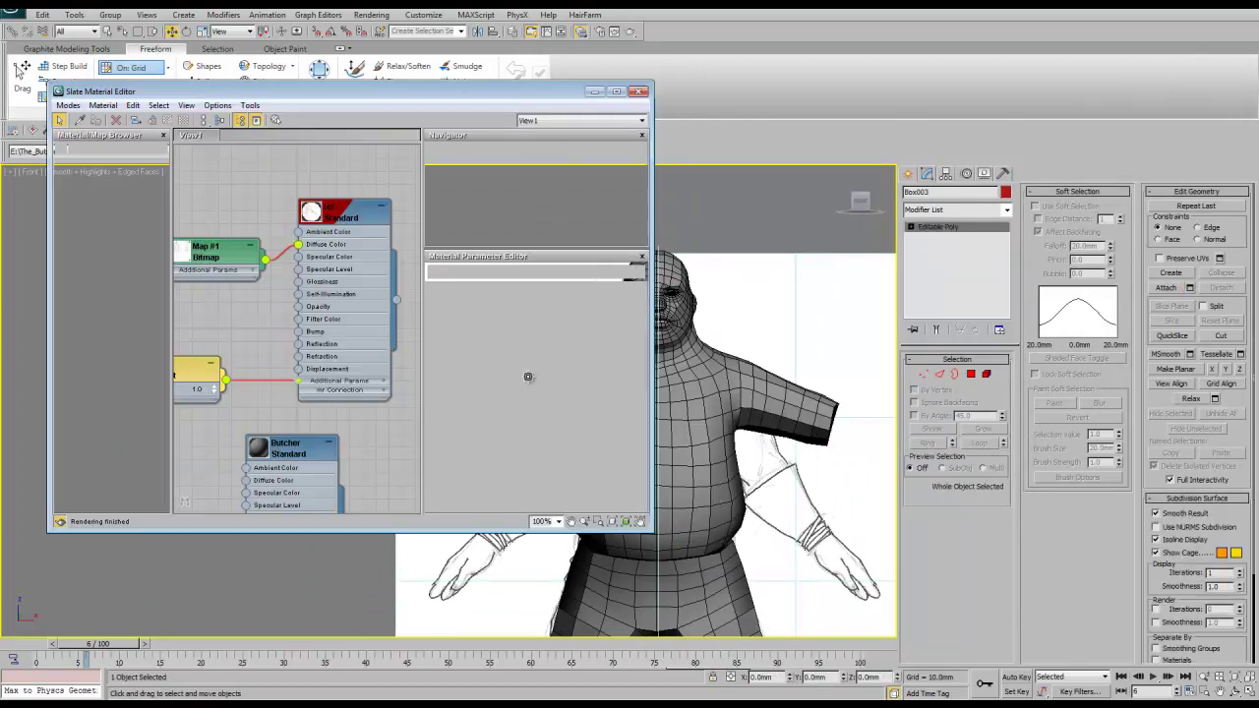
{"action": "left_click", "coordinate": [507, 367]}
{"action": "key", "text": "m"}
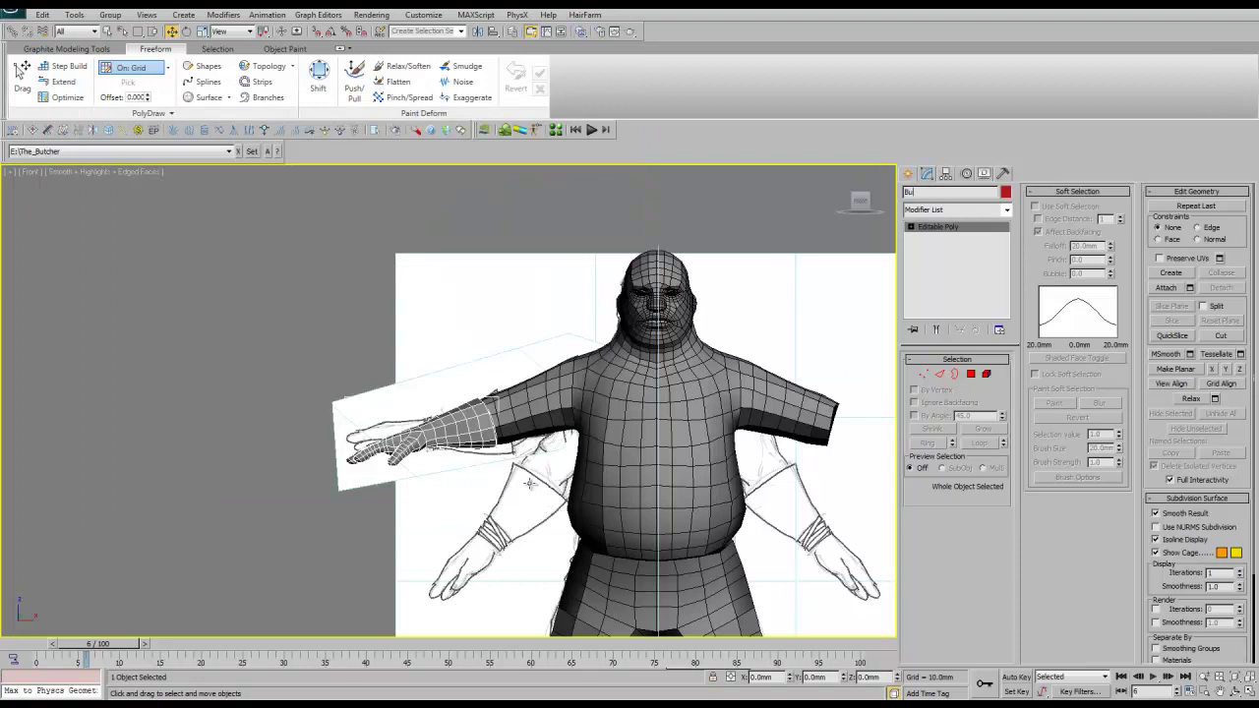
Paste the body's Symmetry and TurboSmooth modifiers instanced onto the hand, giving two smoothed hands
{"action": "right_click", "coordinate": [944, 228]}
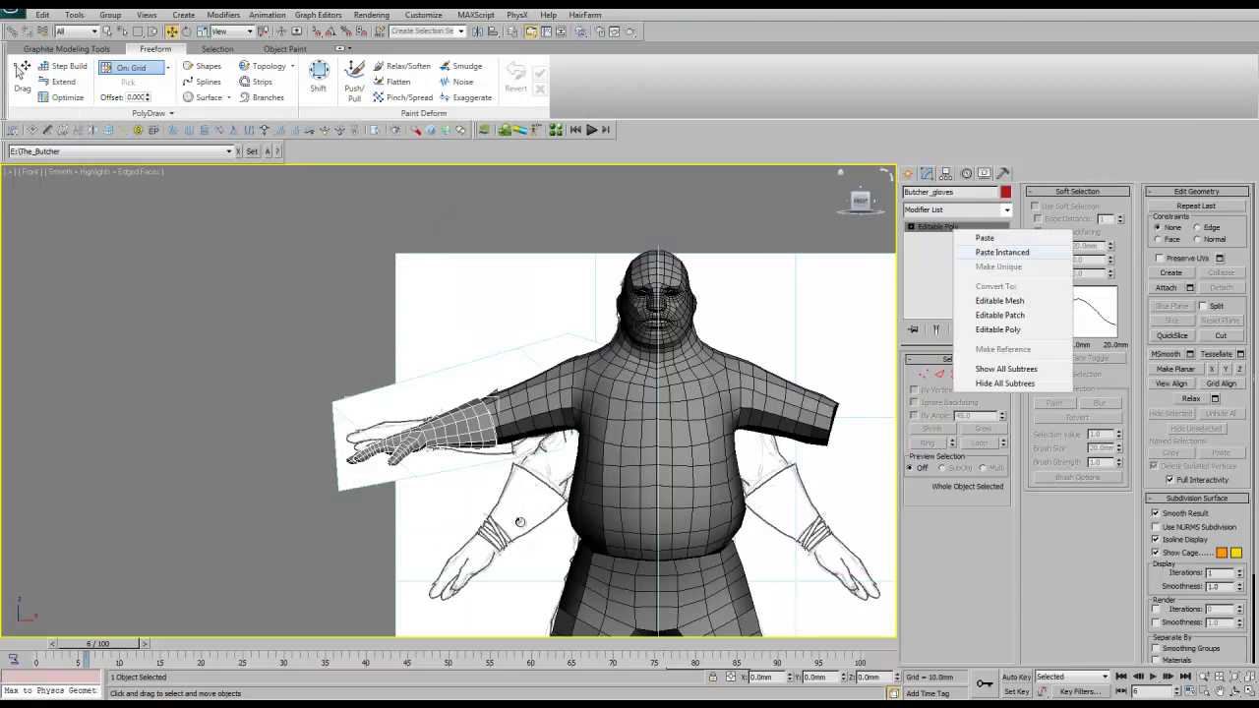
{"action": "left_click", "coordinate": [969, 241]}
{"action": "scroll", "coordinate": [317, 408], "scroll_direction": "down", "scroll_amount": 3}
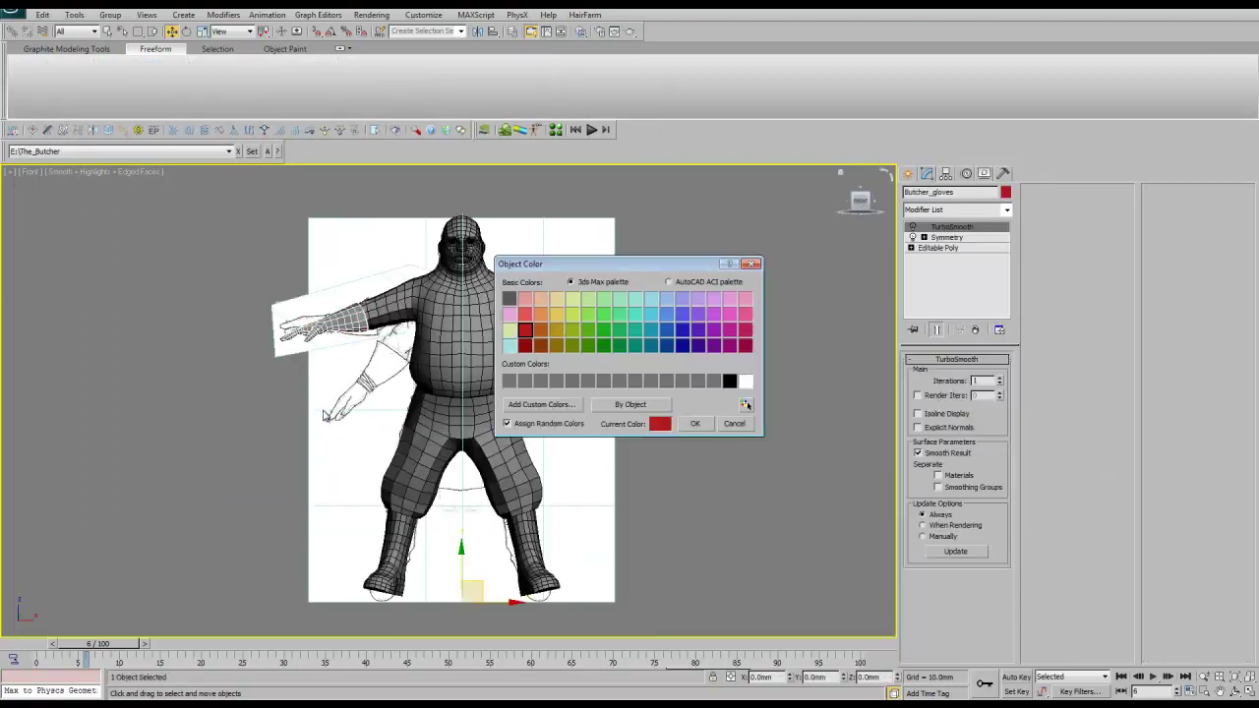
{"action": "key", "text": "Escape"}
{"action": "key", "text": "p"}
{"action": "mouse_move", "coordinate": [514, 436]}
{"action": "middle_mouse_down", "text": "alt"}
{"action": "mouse_move", "coordinate": [441, 436]}
{"action": "mouse_move", "coordinate": [548, 431]}
{"action": "middle_mouse_up", "text": "alt"}
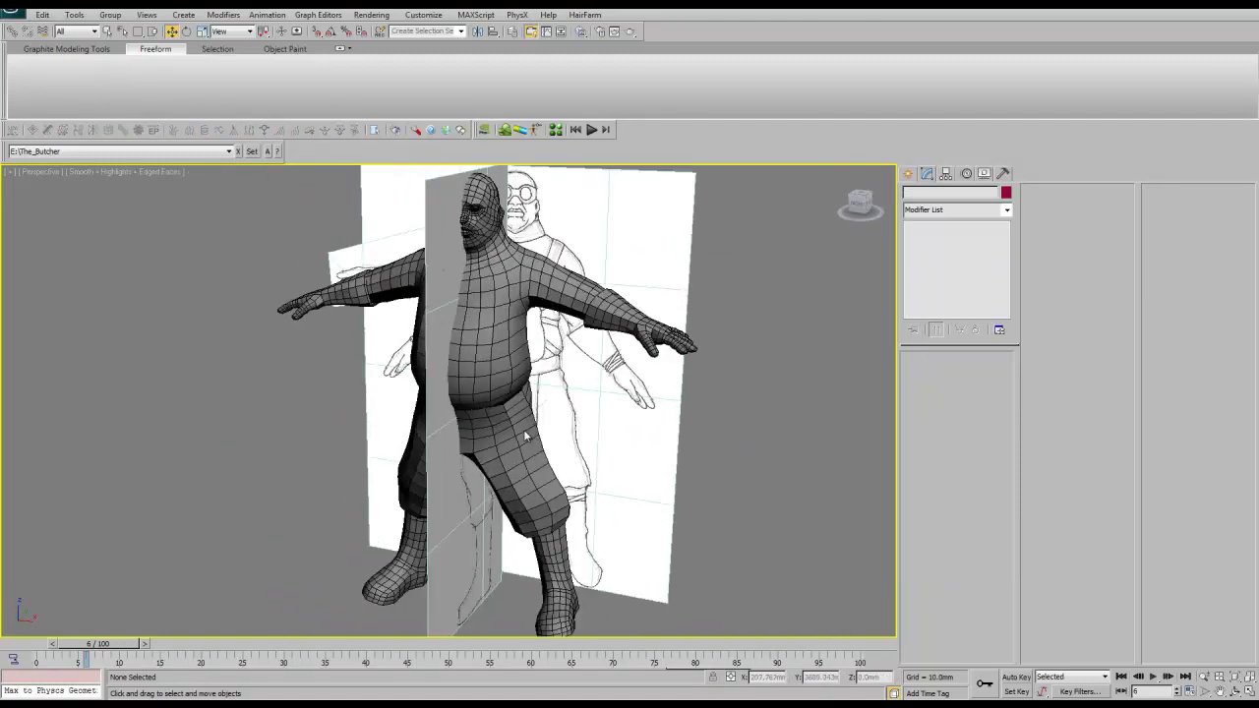